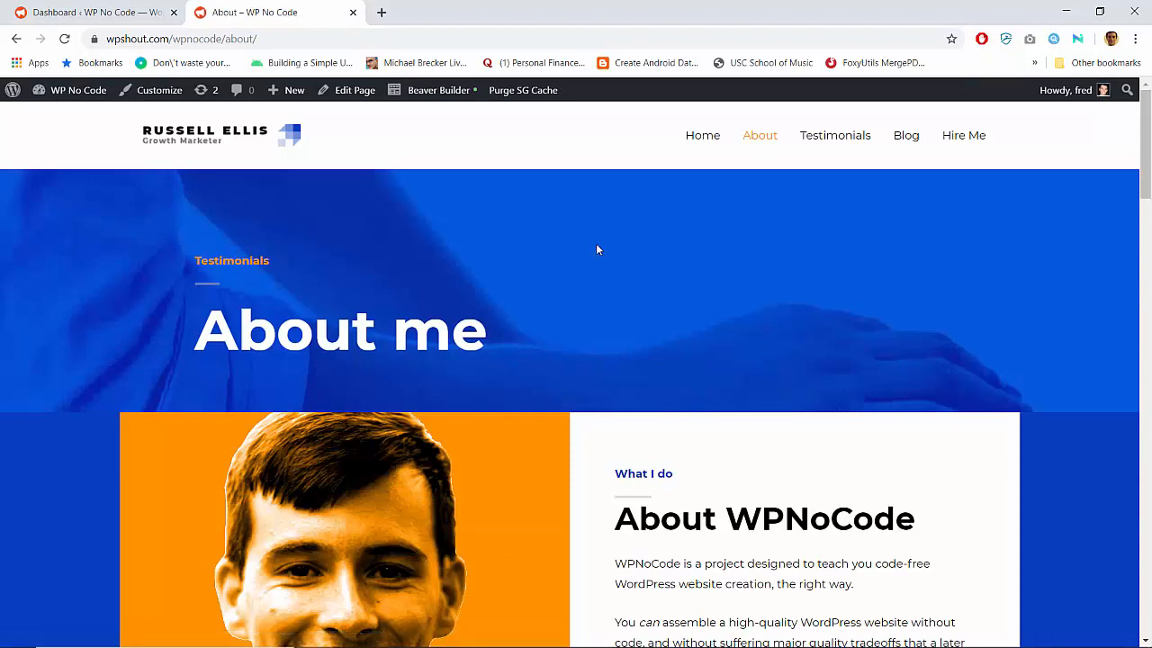
Look over the About page's portrait section and the site's images in the WordPress Media Library
{"action": "scroll", "coordinate": [597, 249], "scroll_direction": "down", "scroll_amount": 3}
{"action": "scroll", "coordinate": [597, 249], "scroll_direction": "up", "scroll_amount": 1}
{"action": "scroll", "coordinate": [558, 256], "scroll_direction": "down", "scroll_amount": 1}
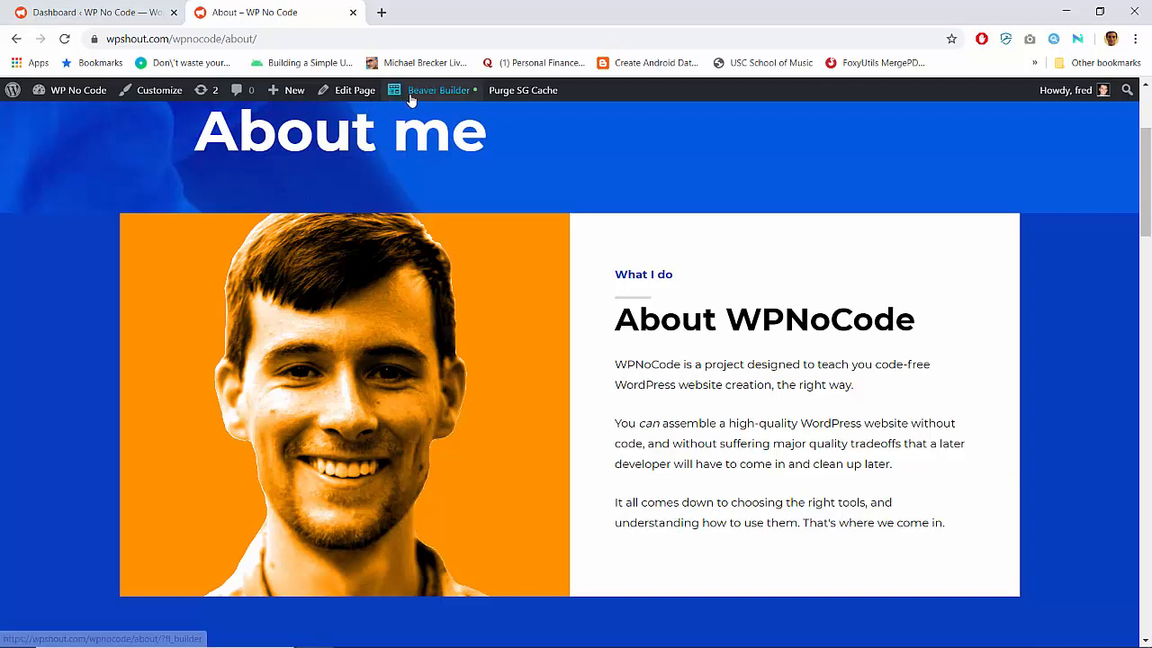
{"action": "left_click", "coordinate": [84, 12]}
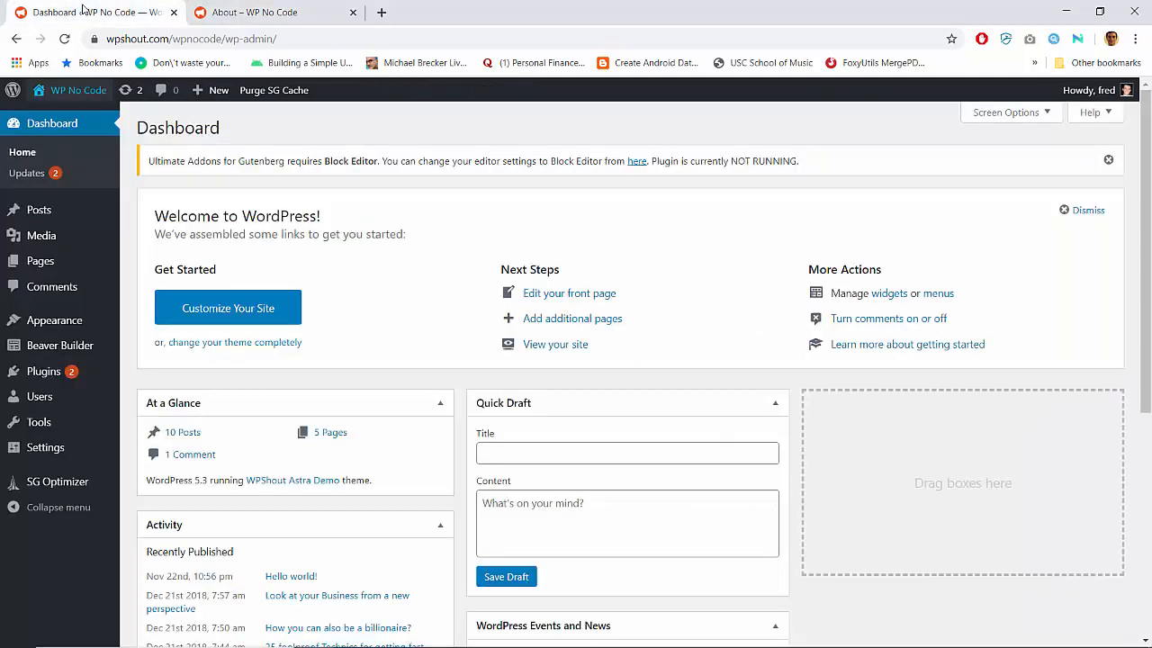
{"action": "left_click", "coordinate": [45, 235]}
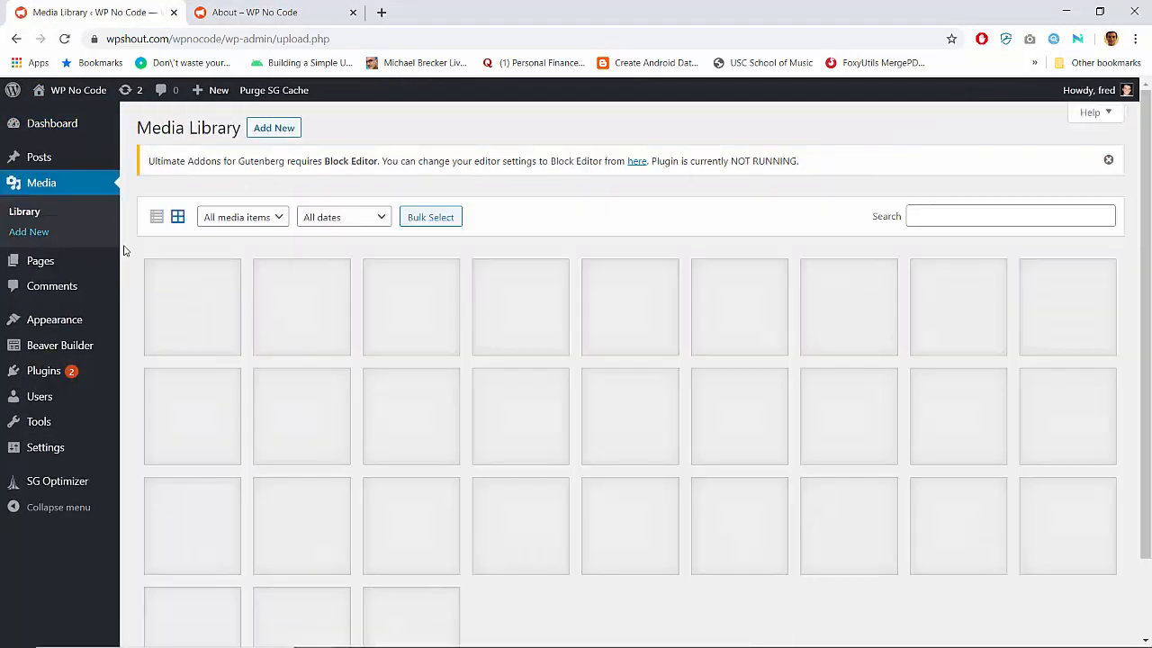
{"action": "scroll", "coordinate": [127, 251], "scroll_direction": "down", "scroll_amount": 1}
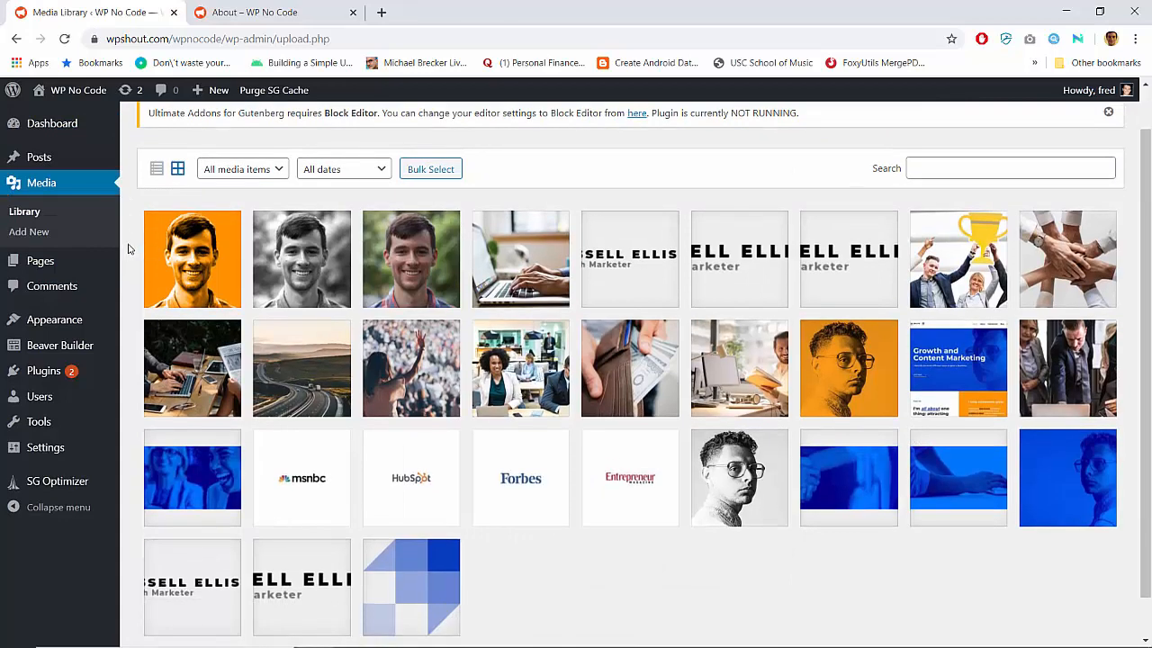
Switch to GIMP and open the recently used square cutout portrait PNG
{"action": "mouse_move", "coordinate": [396, 646]}
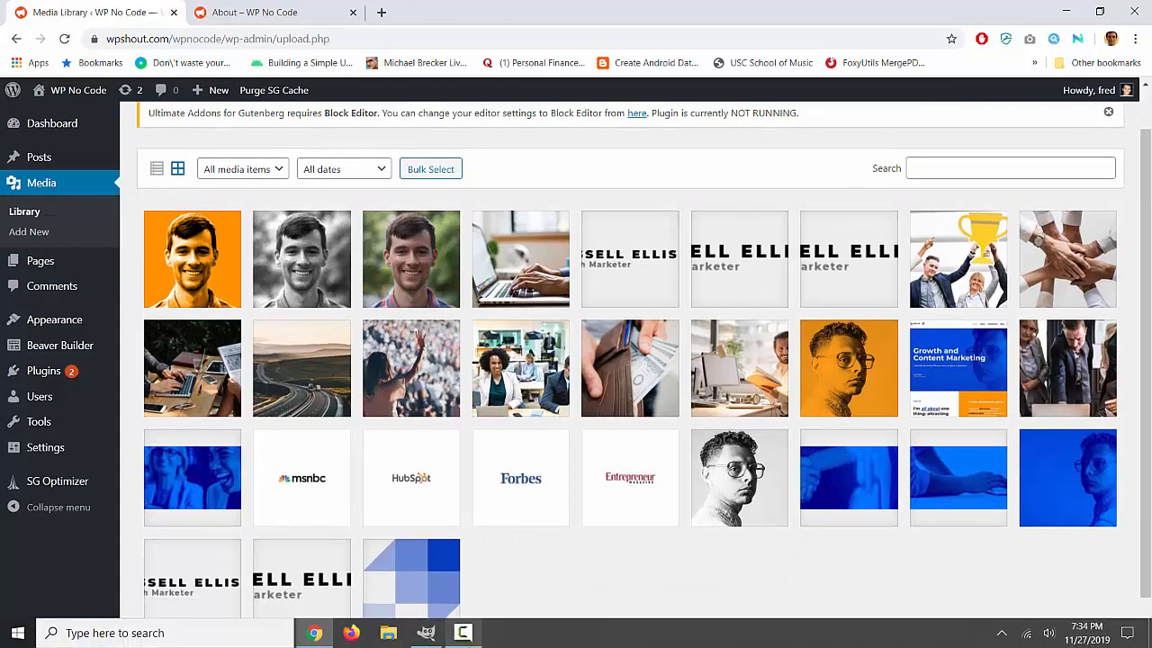
{"action": "left_click", "coordinate": [428, 633]}
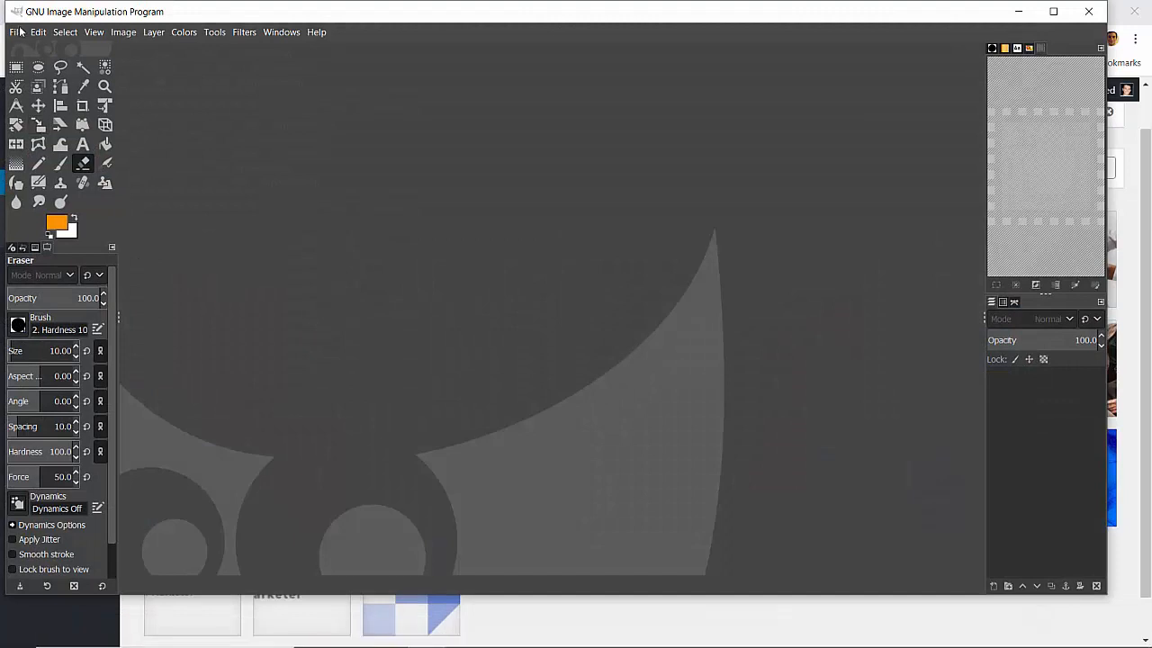
{"action": "left_click", "coordinate": [20, 36]}
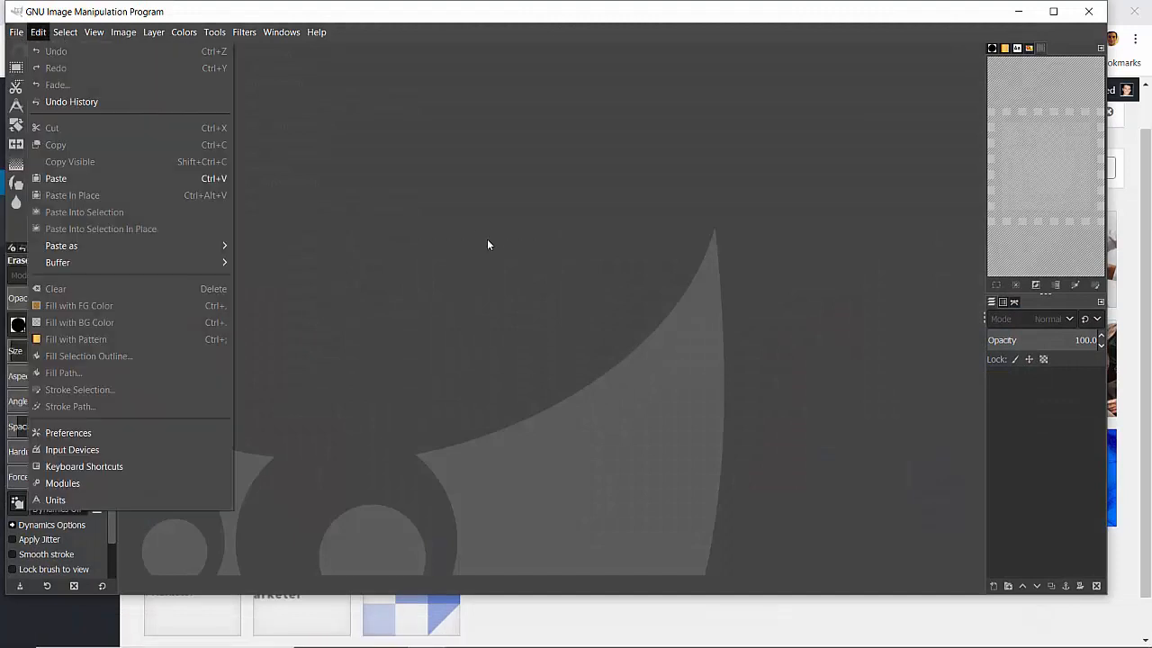
{"action": "mouse_move", "coordinate": [16, 41]}
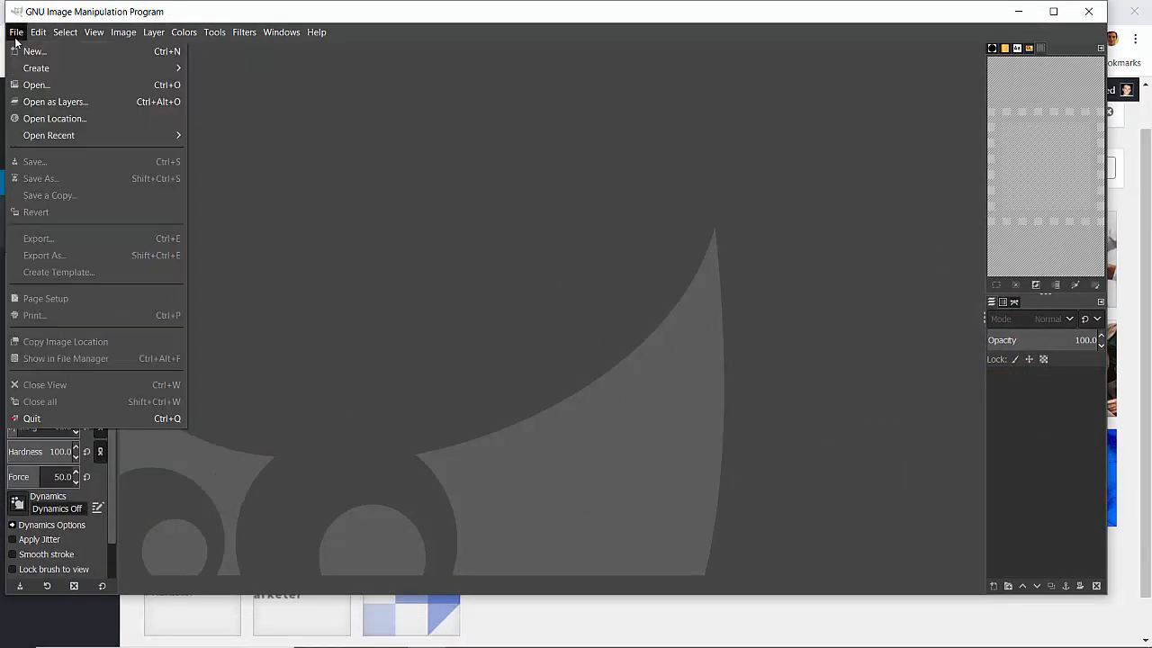
{"action": "left_click", "coordinate": [16, 34]}
{"action": "mouse_move", "coordinate": [79, 136]}
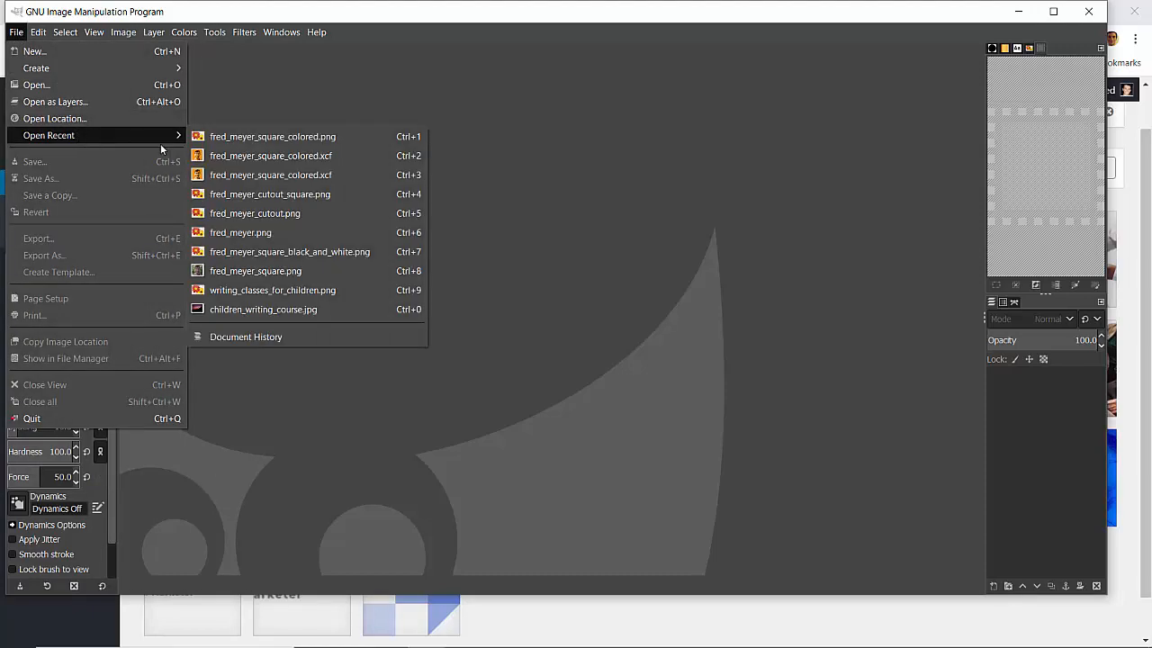
{"action": "left_click", "coordinate": [241, 194]}
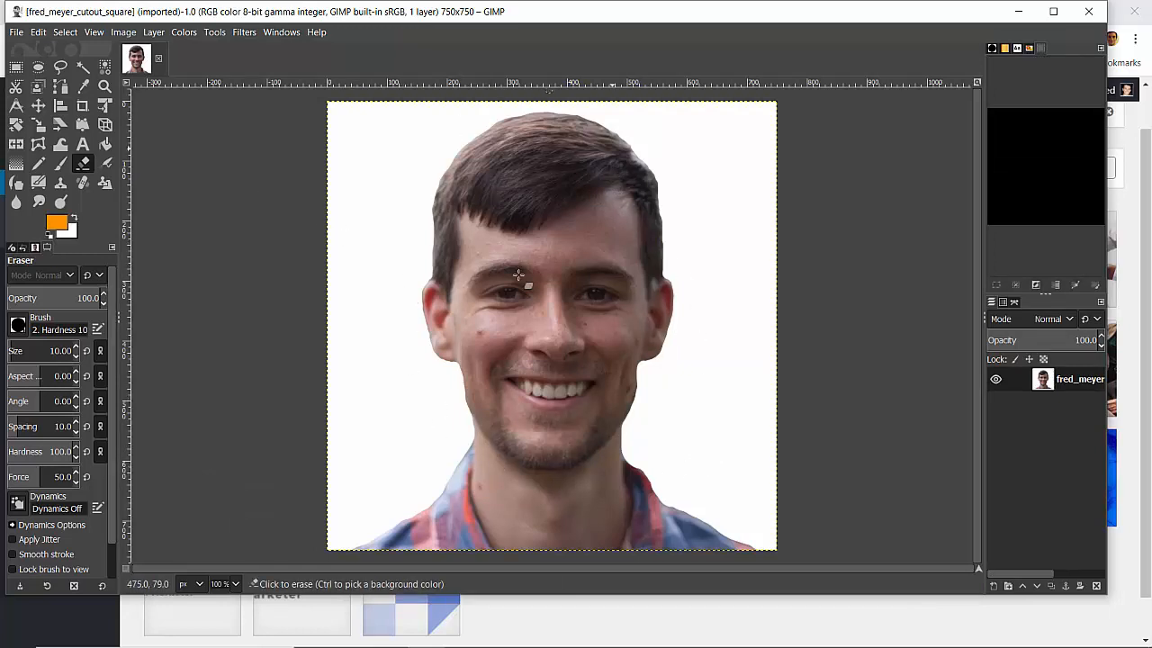
Open the original uncropped portrait from the recent files and activate the Scissors Select tool
{"action": "left_click", "coordinate": [15, 32]}
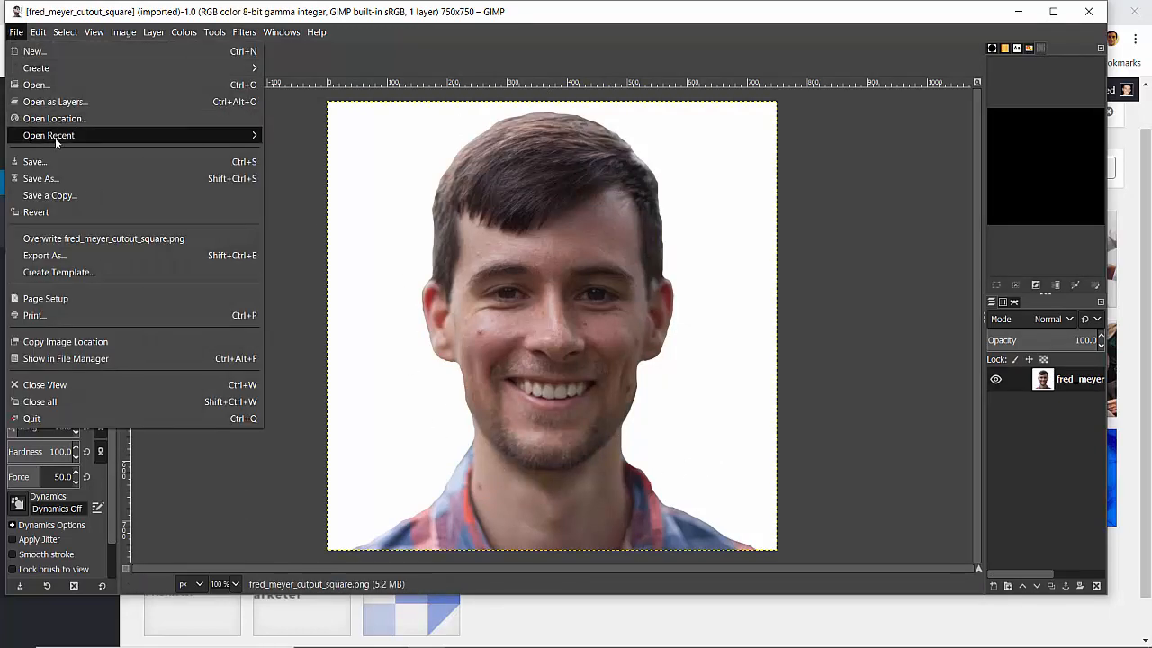
{"action": "mouse_move", "coordinate": [56, 137]}
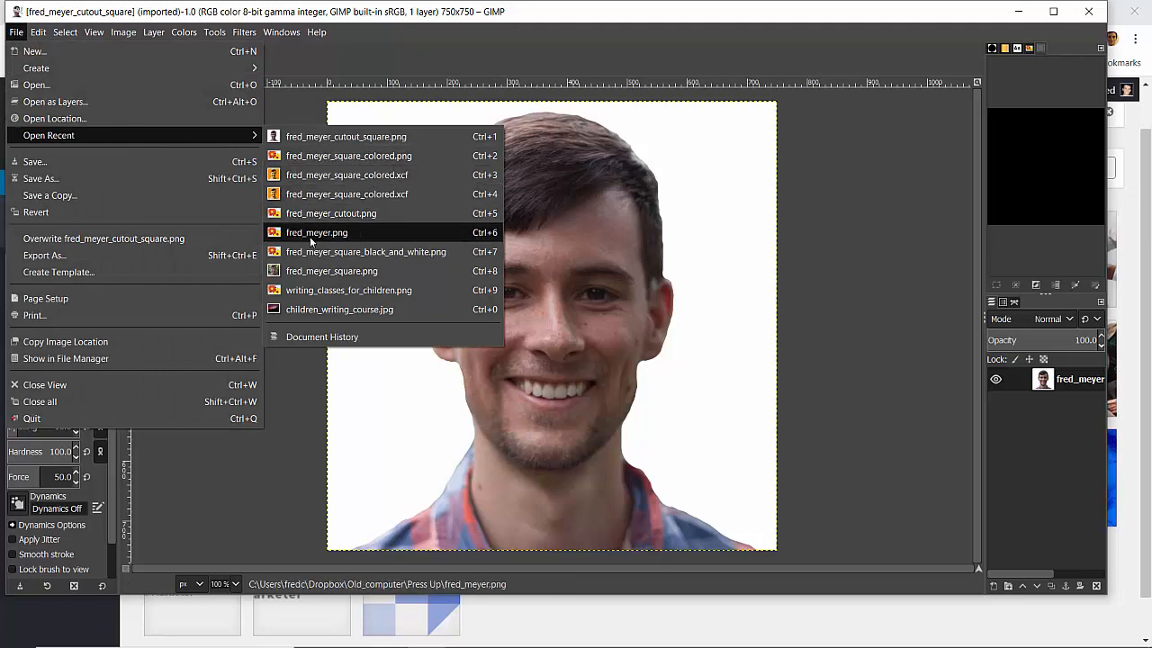
{"action": "key", "text": "Escape"}
{"action": "key", "text": "Escape"}
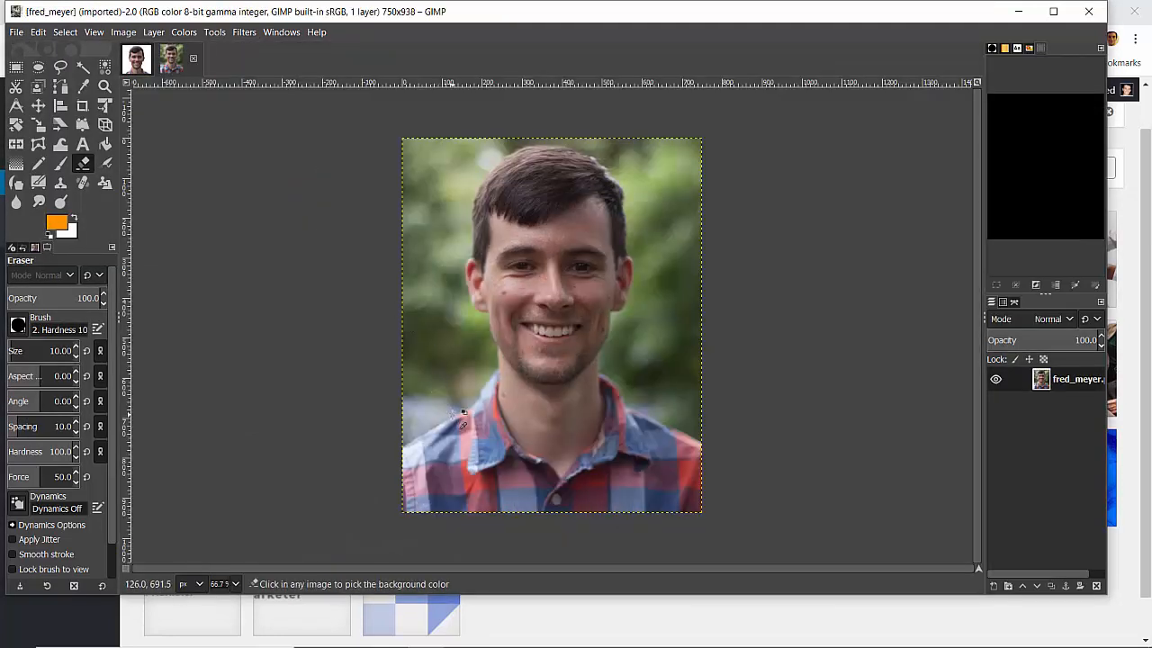
{"action": "key", "text": "2"}
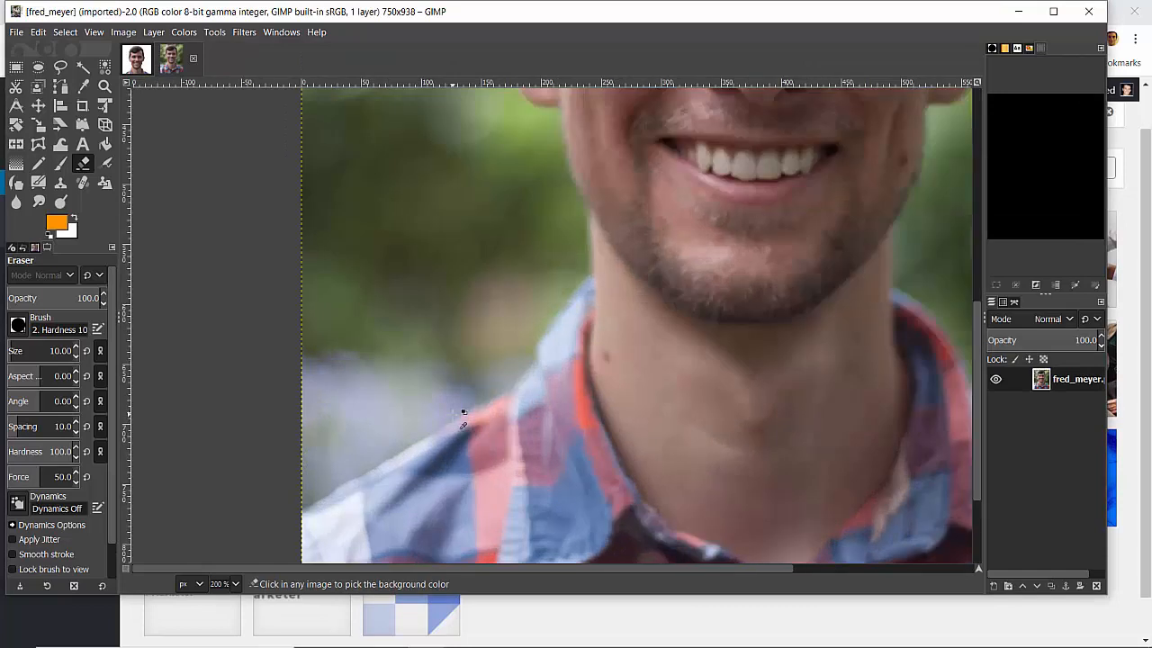
{"action": "left_click", "coordinate": [15, 88]}
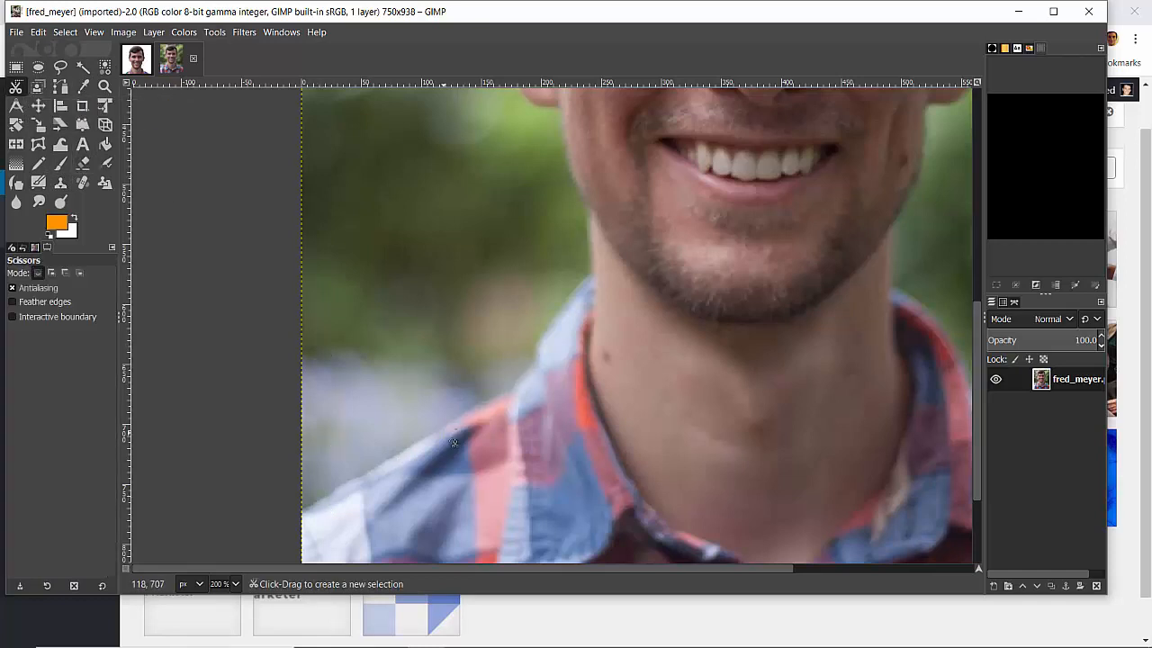
Try erasing the green background along the shoulder and neck using the Eraser at size 106.20
{"action": "scroll", "coordinate": [456, 437], "scroll_direction": "up", "scroll_amount": 3}
{"action": "scroll", "coordinate": [453, 441], "scroll_direction": "down", "scroll_amount": 2}
{"action": "scroll", "coordinate": [454, 442], "scroll_direction": "down", "scroll_amount": 5}
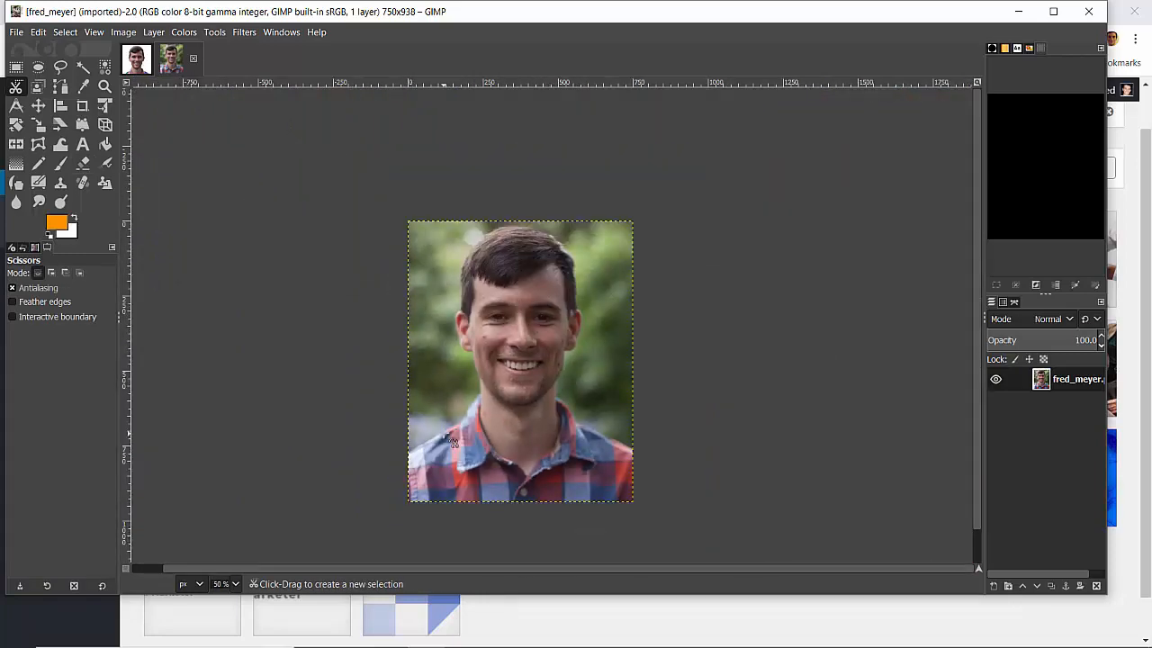
{"action": "scroll", "coordinate": [454, 442], "scroll_direction": "up", "scroll_amount": 3}
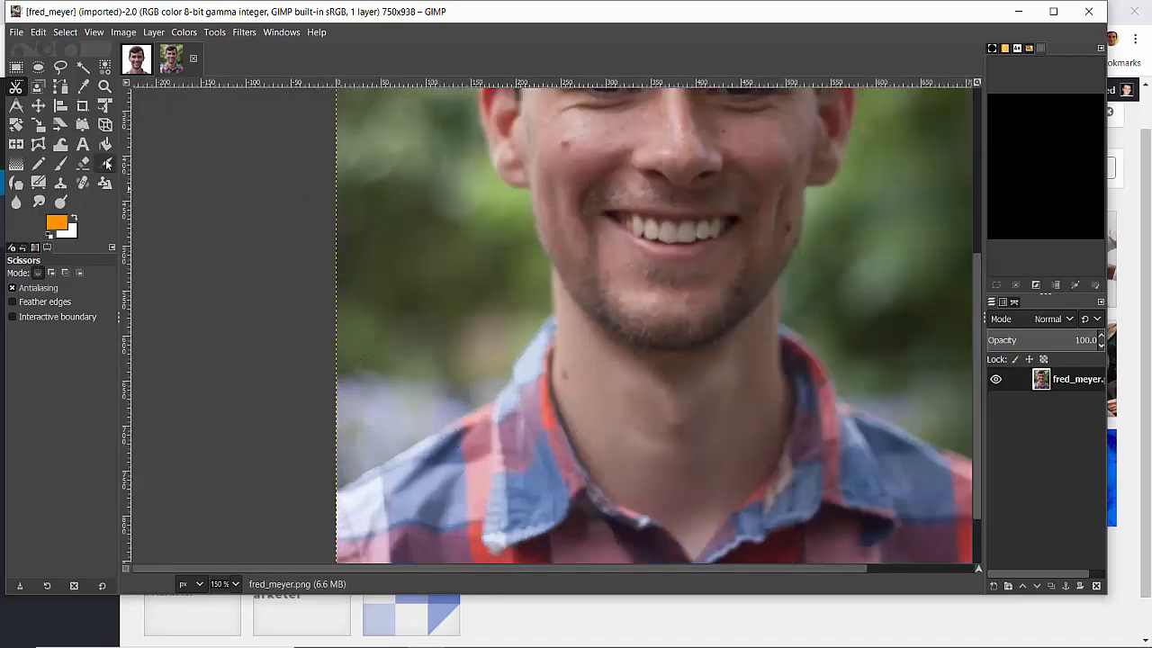
{"action": "left_click", "coordinate": [86, 164]}
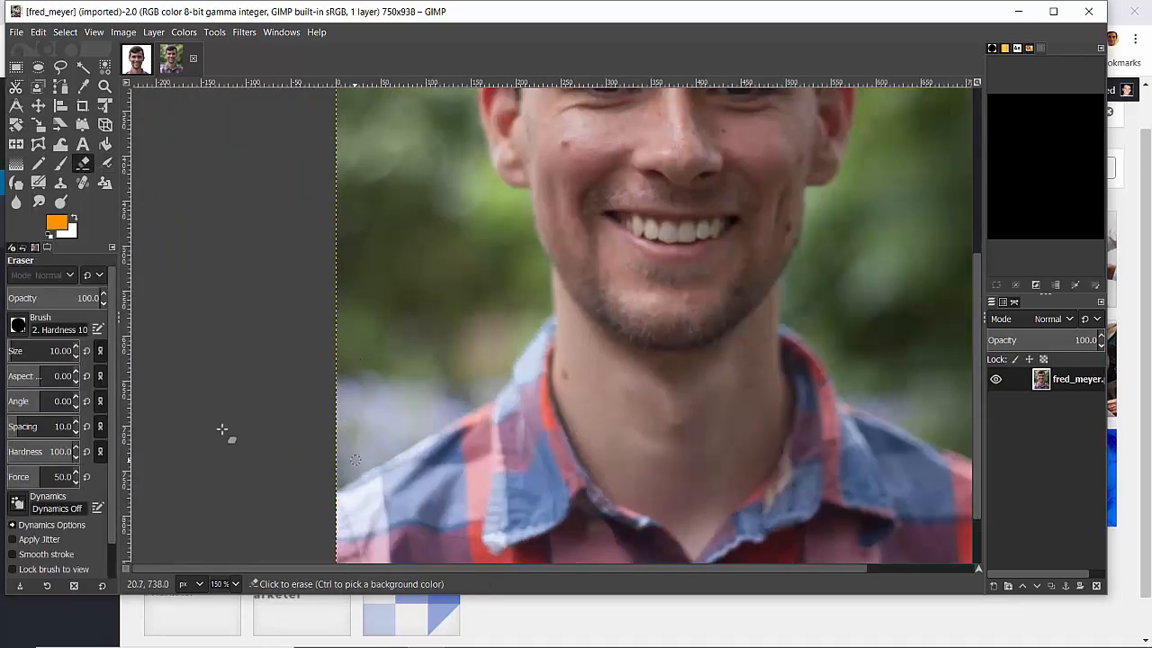
{"action": "left_click_drag", "start_coordinate": [15, 352], "coordinate": [25, 353]}
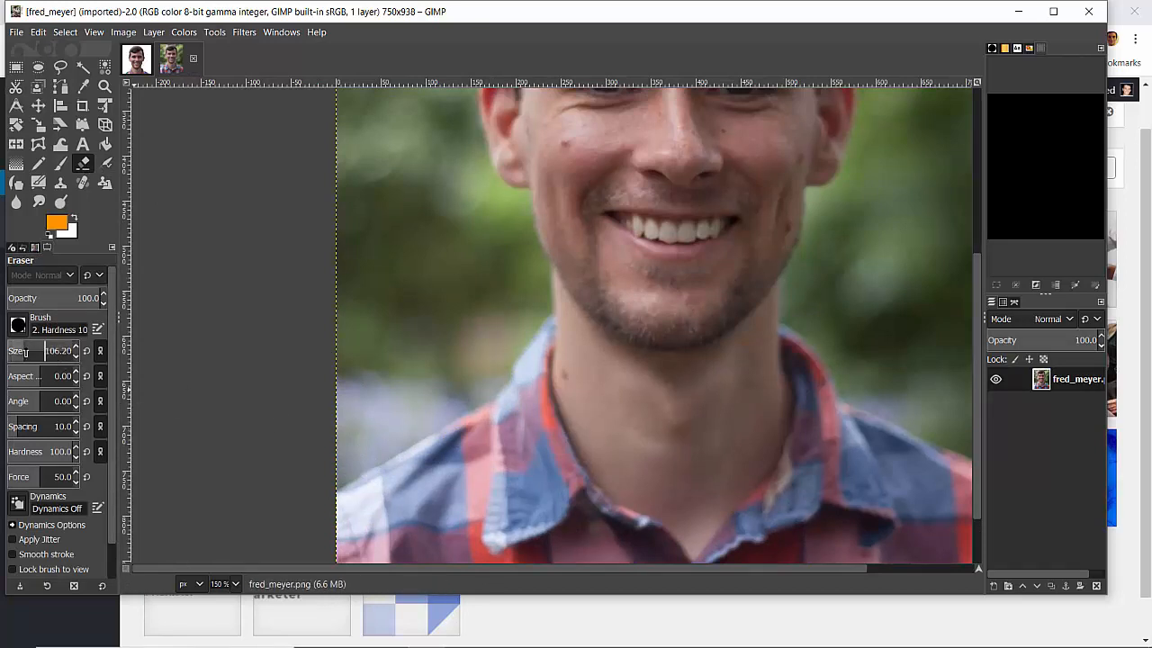
{"action": "left_click", "coordinate": [333, 441]}
{"action": "mouse_move", "coordinate": [333, 441]}
{"action": "left_mouse_down"}
{"action": "mouse_move", "coordinate": [448, 371]}
{"action": "mouse_move", "coordinate": [507, 321]}
{"action": "mouse_move", "coordinate": [506, 301]}
{"action": "left_mouse_up"}
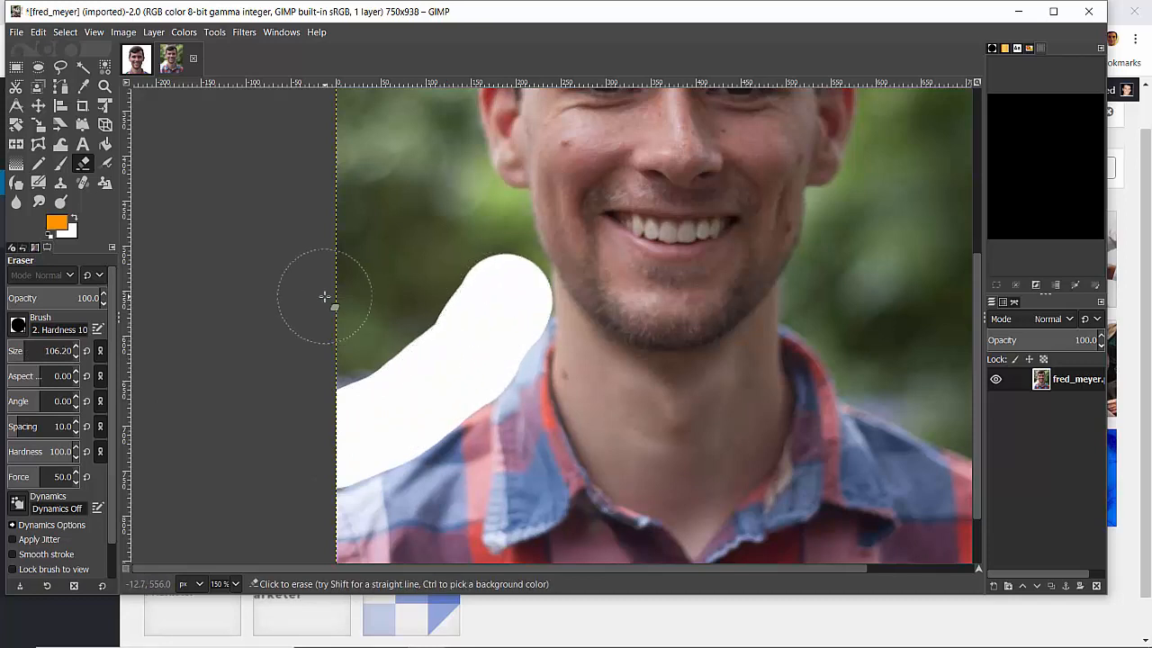
{"action": "key", "text": "ctrl+z"}
Desaturate the square cutout portrait using the Luminance mode
{"action": "left_click", "coordinate": [137, 58]}
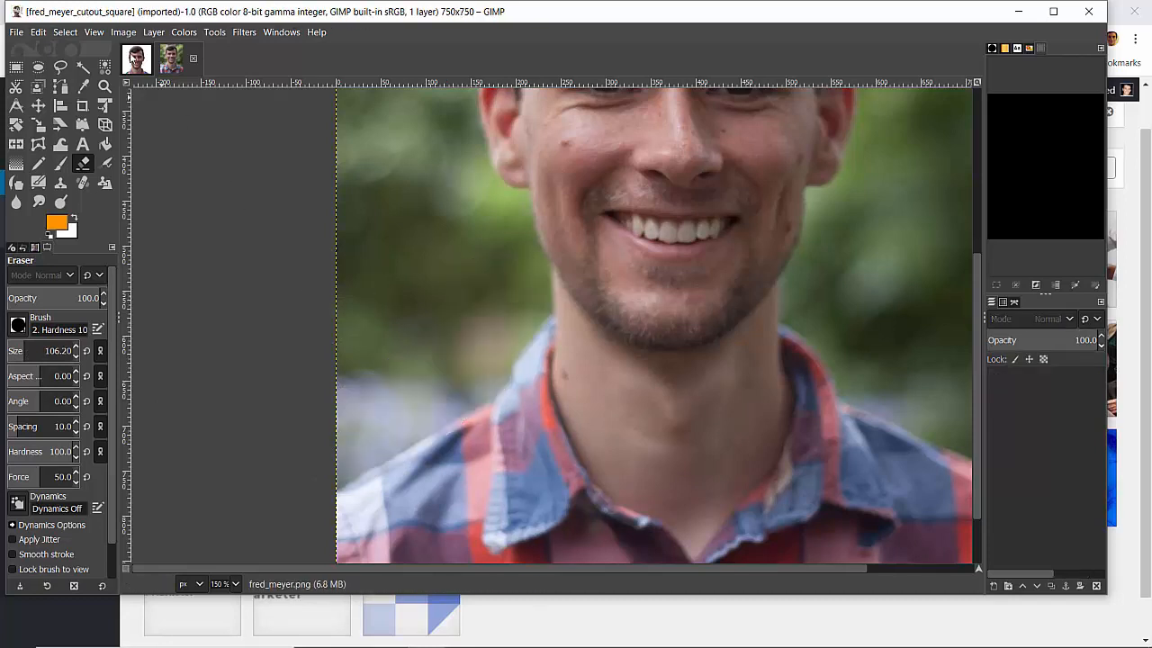
{"action": "left_click", "coordinate": [184, 32]}
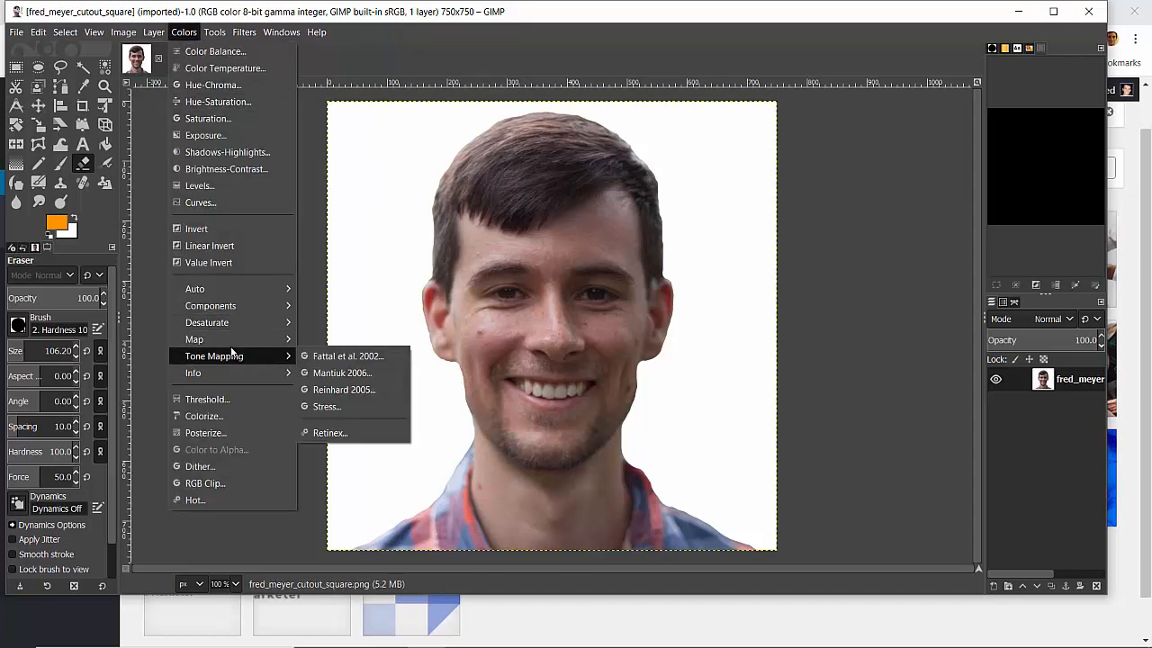
{"action": "mouse_move", "coordinate": [244, 324]}
{"action": "left_click", "coordinate": [335, 339]}
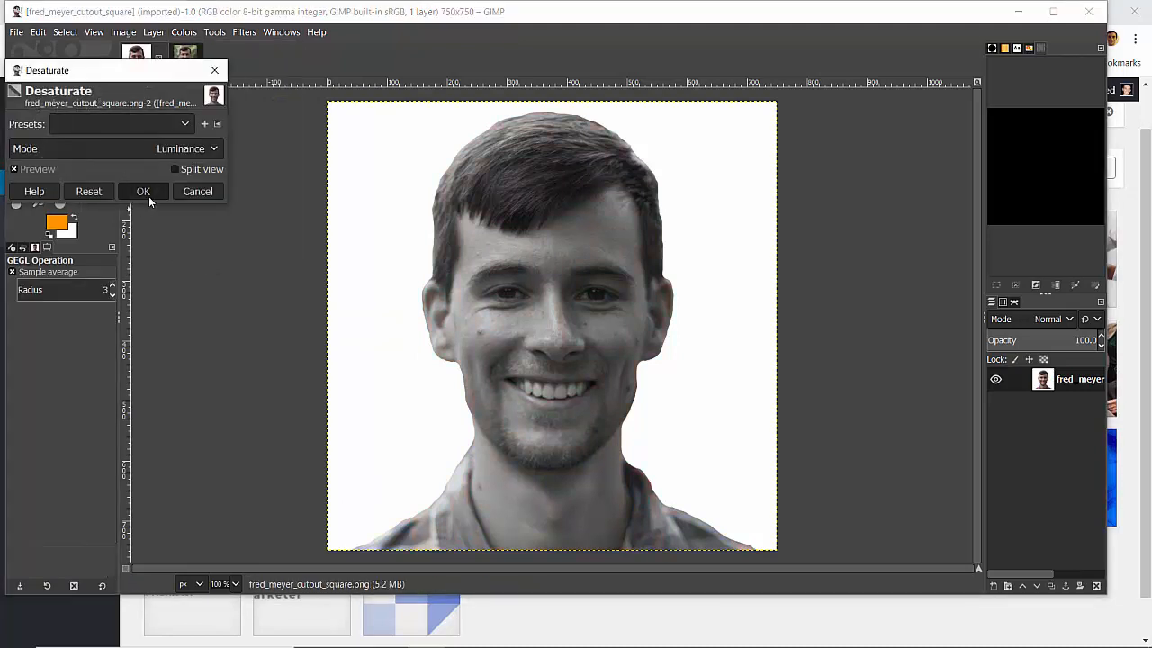
{"action": "left_click", "coordinate": [149, 187]}
Colorize the black-and-white portrait with the saved orange colour
{"action": "left_click", "coordinate": [179, 34]}
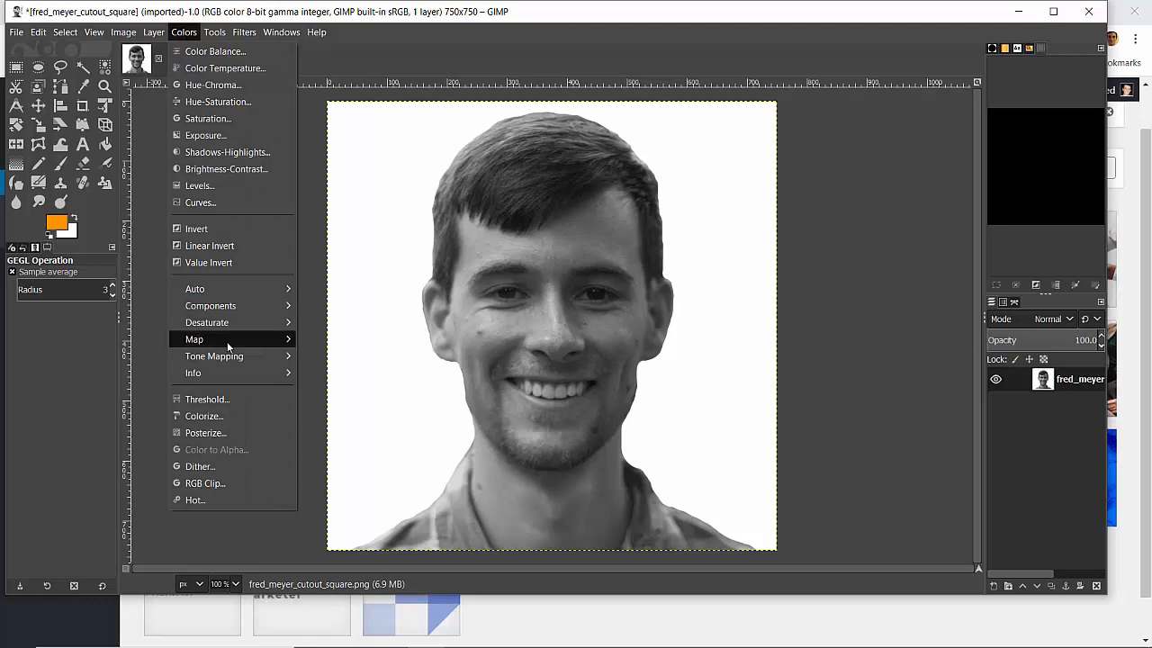
{"action": "left_click", "coordinate": [214, 417]}
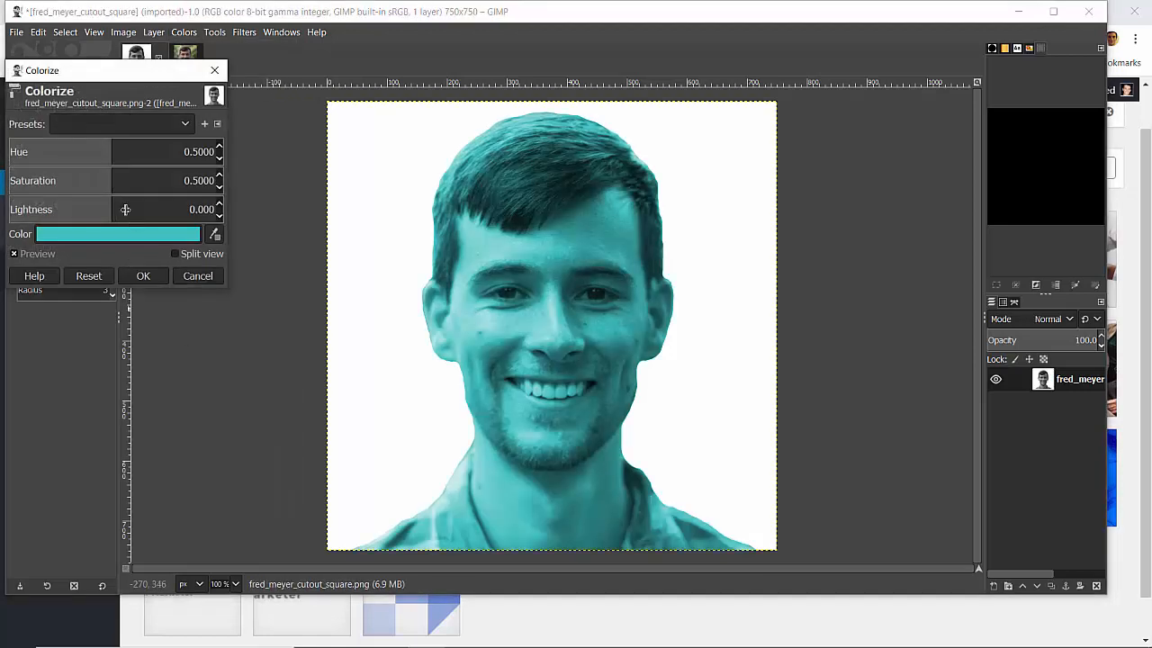
{"action": "left_click", "coordinate": [128, 239]}
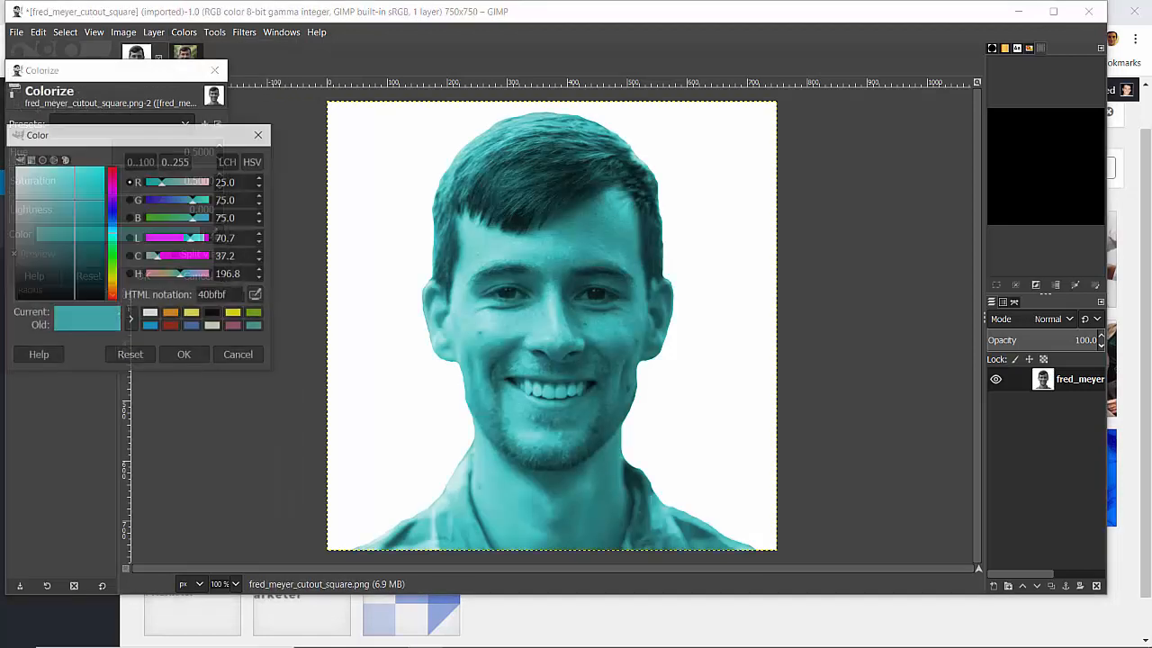
{"action": "left_click", "coordinate": [171, 315]}
{"action": "left_click", "coordinate": [185, 355]}
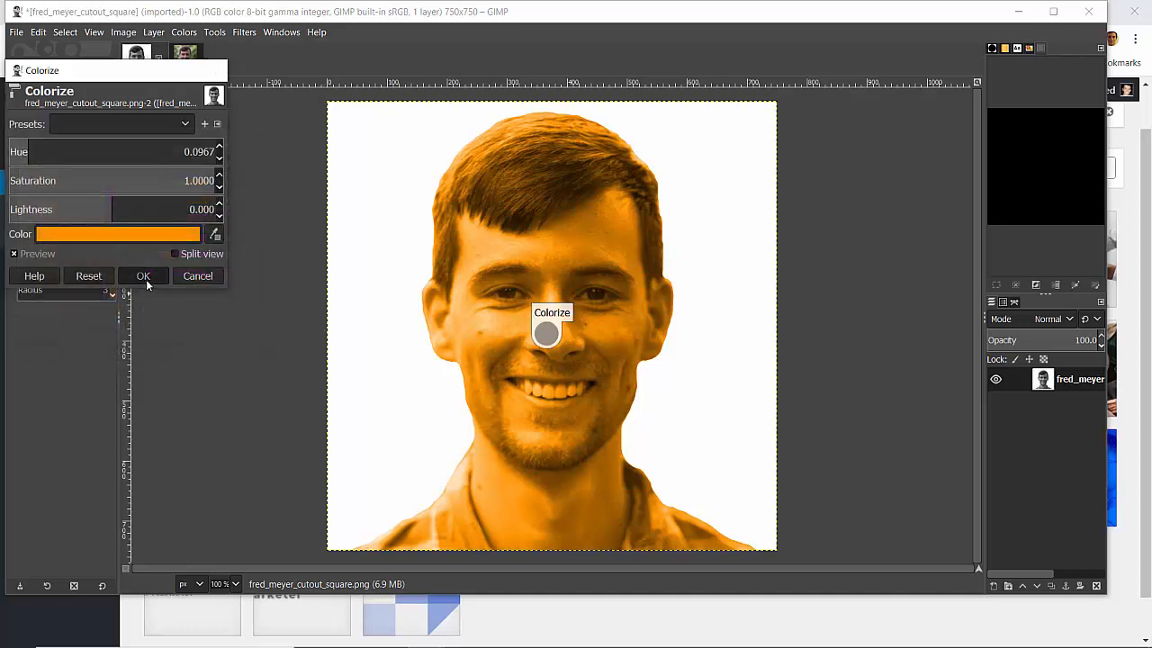
{"action": "left_click", "coordinate": [143, 275]}
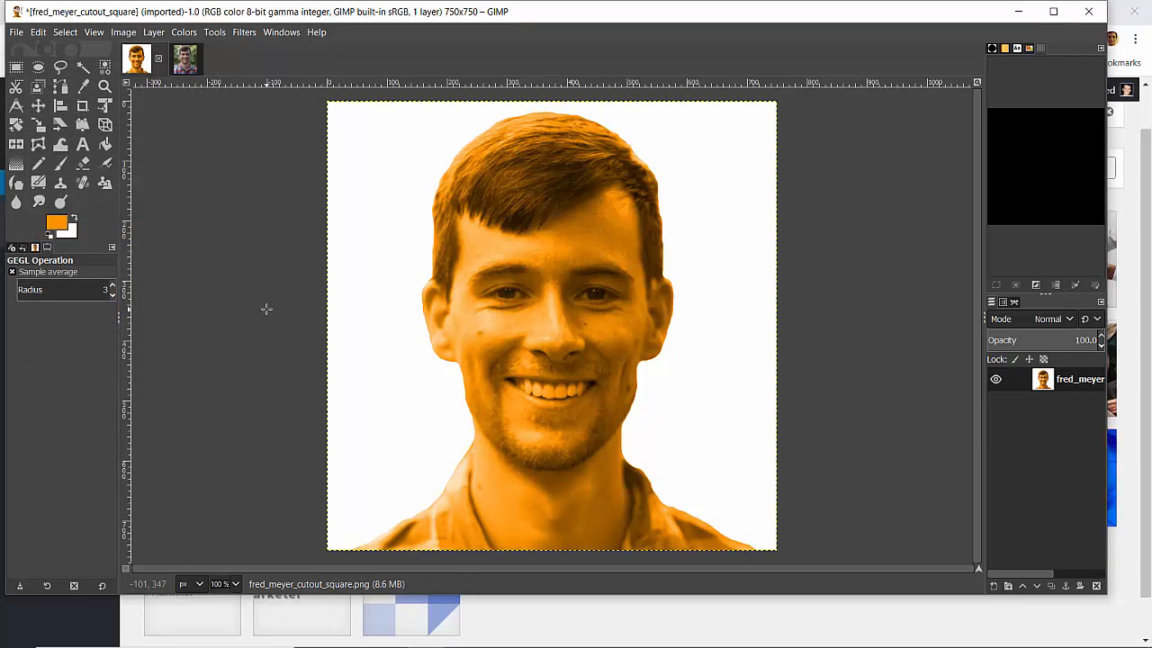
Duplicate the orange portrait by copying it and pasting the copy as a new layer
{"action": "key", "text": "ctrl+c"}
{"action": "key", "text": "shift+ctrl+n"}
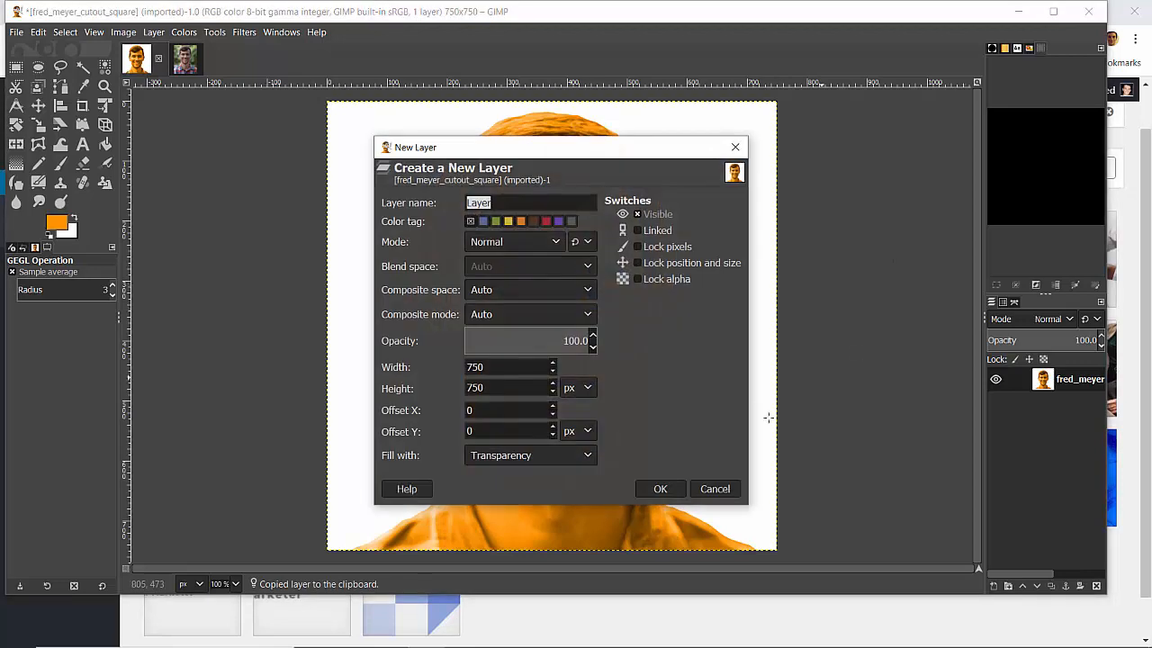
{"action": "key", "text": "Escape"}
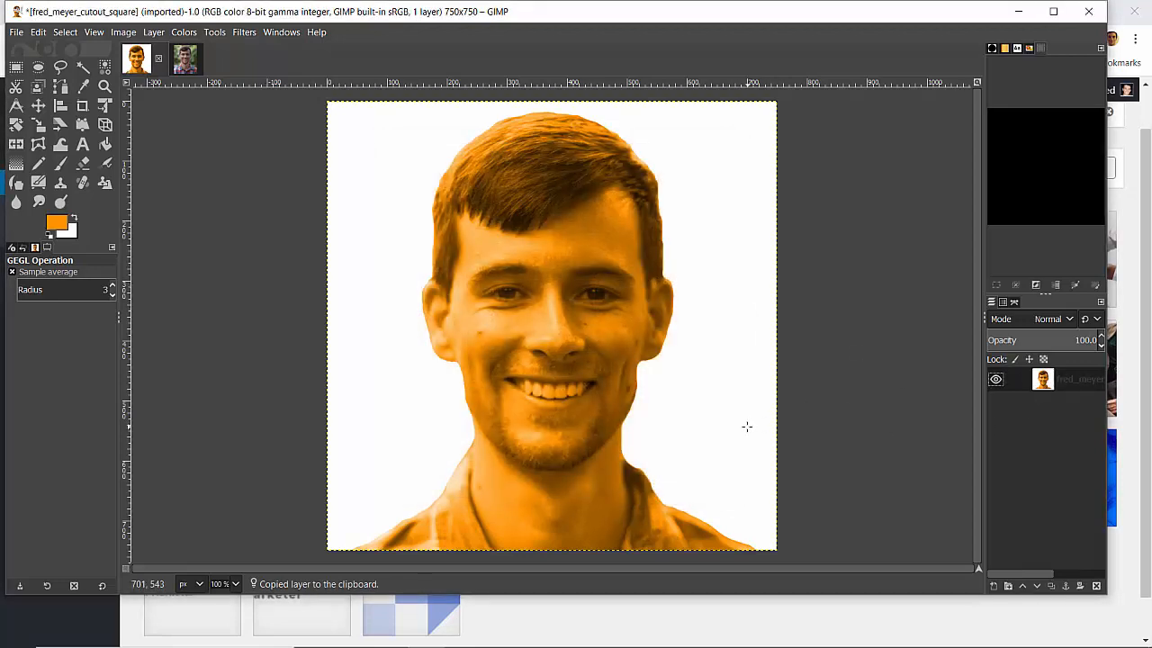
{"action": "key", "text": "shift+ctrl+d"}
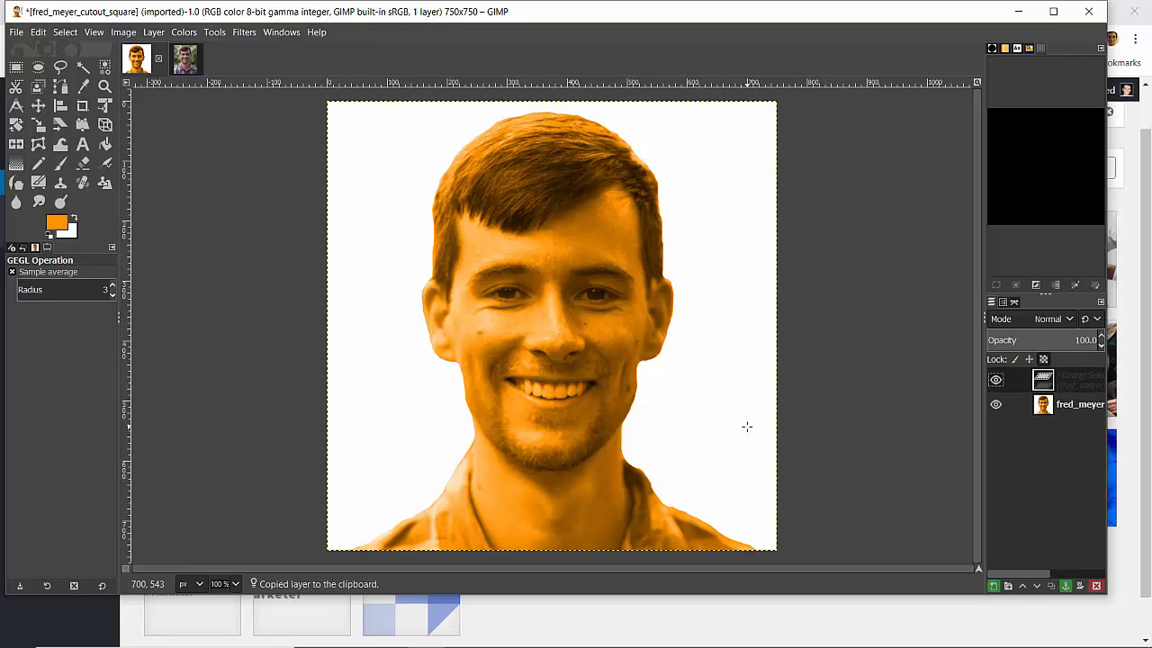
{"action": "key", "text": "Page_Down"}
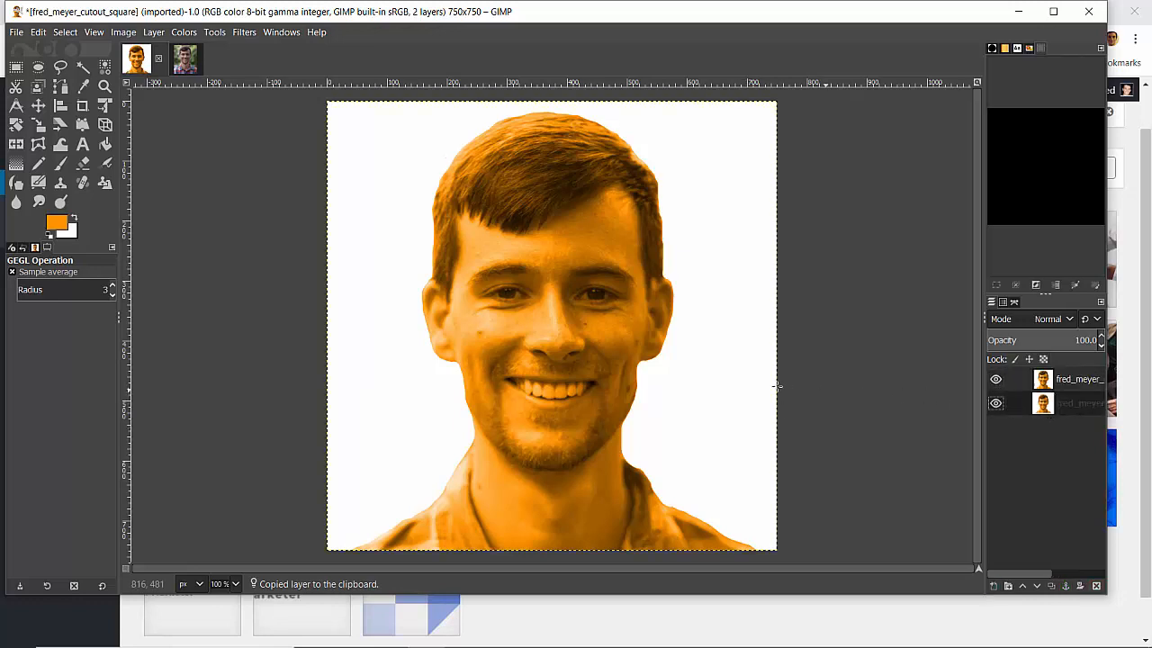
Bucket-fill the white background of the upper portrait layer with the orange foreground colour and check the cutout's edges
{"action": "left_click", "coordinate": [1069, 387]}
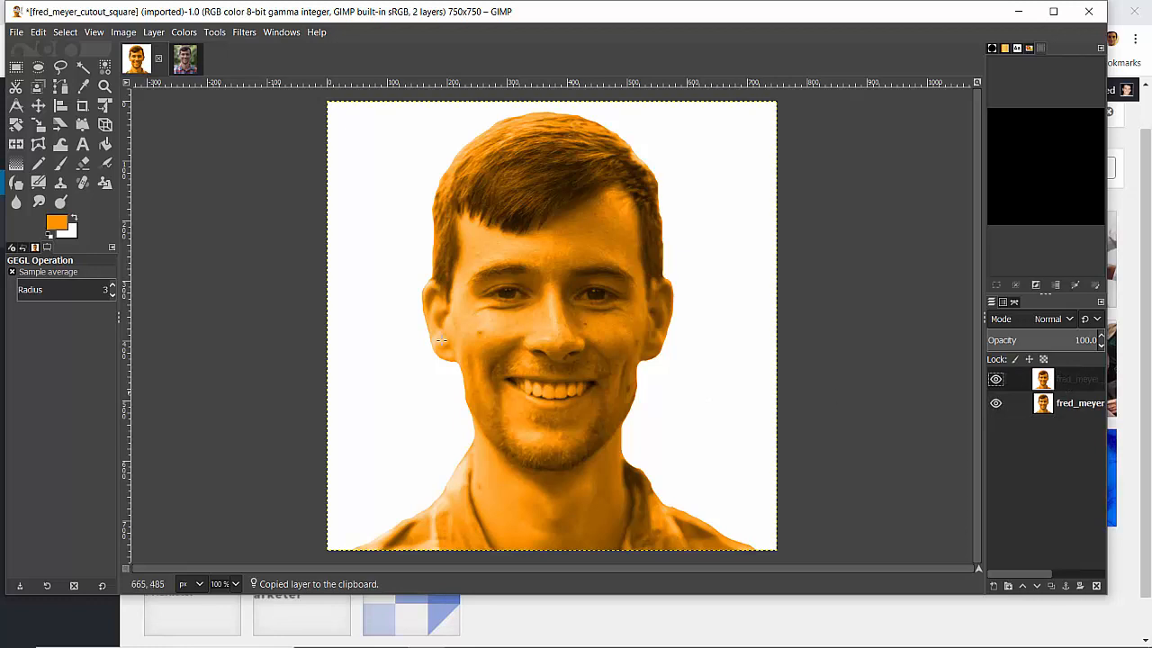
{"action": "left_click", "coordinate": [106, 144]}
{"action": "left_click", "coordinate": [367, 284]}
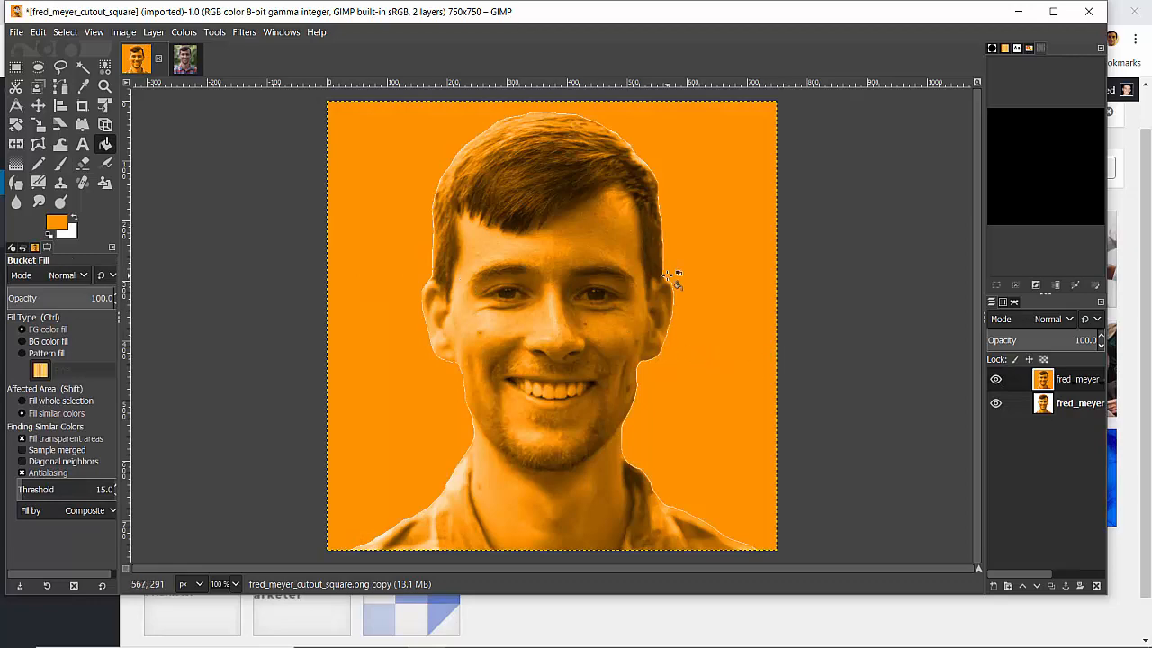
{"action": "scroll", "coordinate": [675, 279], "scroll_direction": "up", "scroll_amount": 2}
{"action": "scroll", "coordinate": [676, 276], "scroll_direction": "down", "scroll_amount": 5}
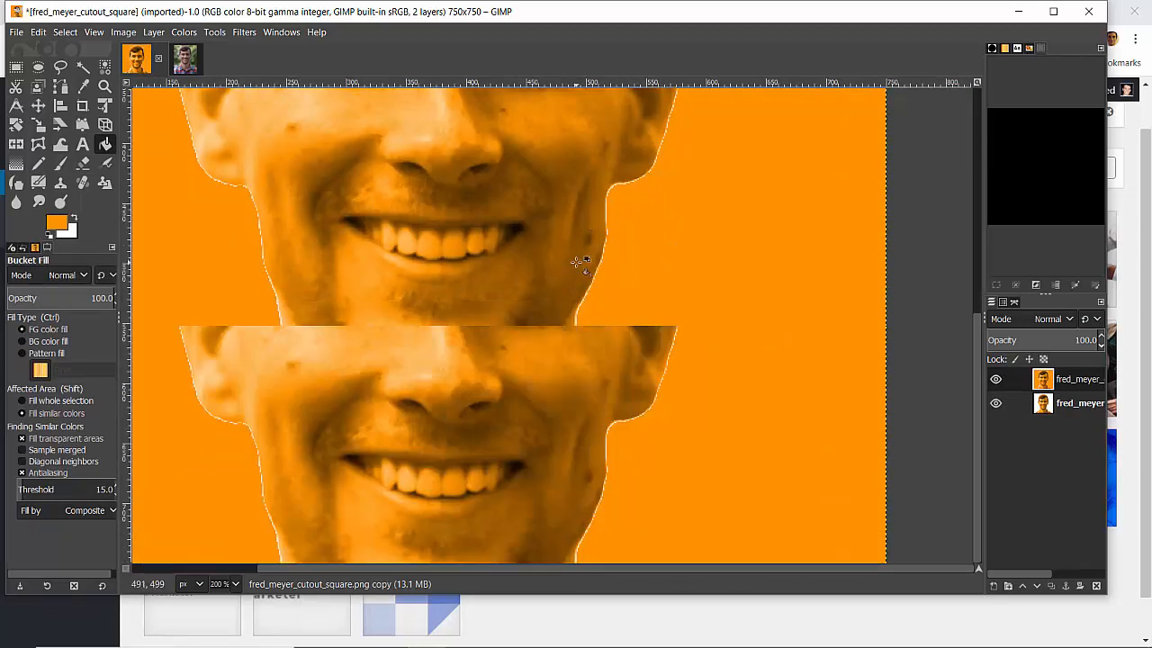
Inspect the portrait's cutout edge around the hair, then view the whole orange image
{"action": "scroll", "coordinate": [576, 261], "scroll_direction": "up", "scroll_amount": 5}
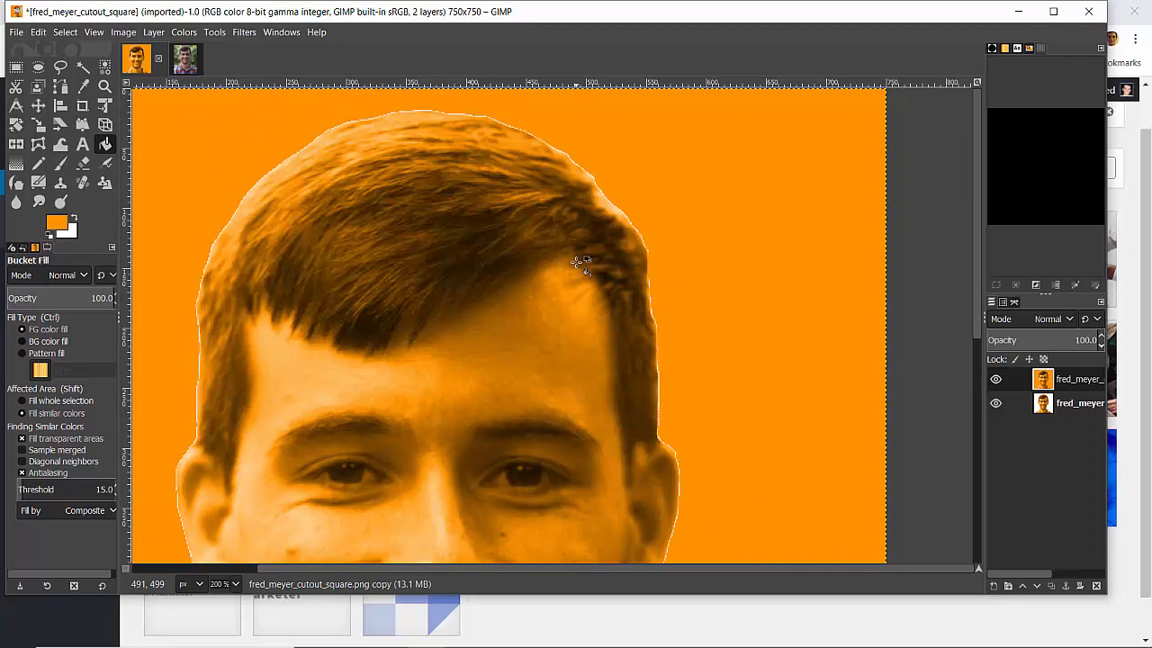
{"action": "scroll", "coordinate": [576, 262], "scroll_direction": "down", "scroll_amount": 2}
{"action": "scroll", "coordinate": [558, 306], "scroll_direction": "down", "scroll_amount": 2}
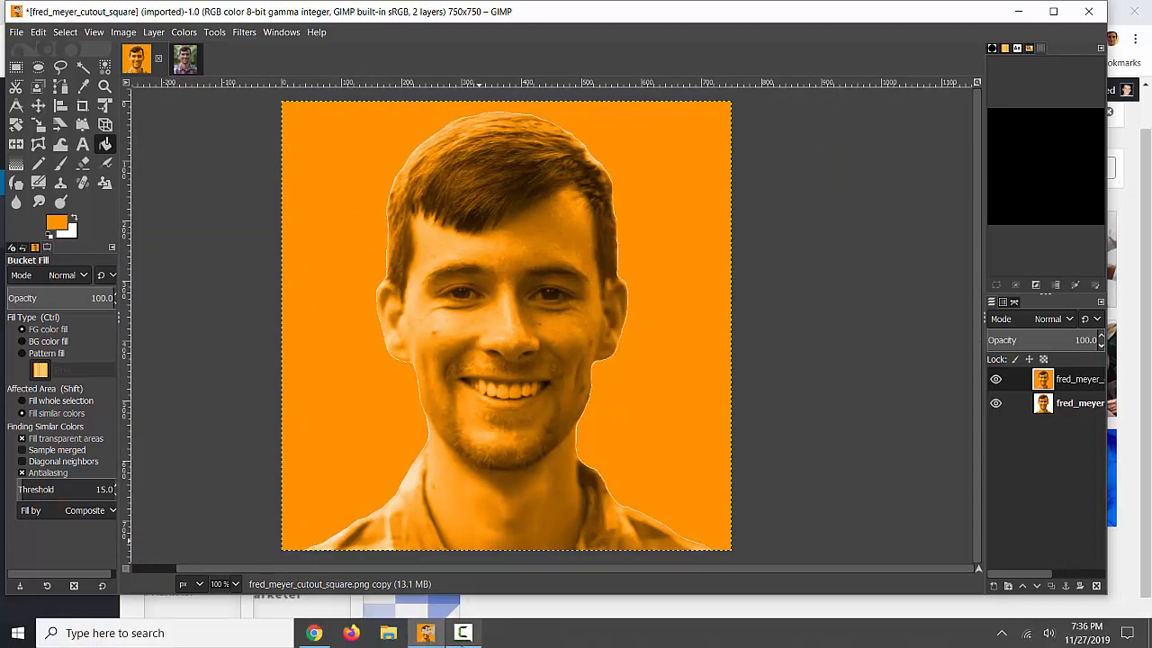
Switch to Chrome and compare the About page's orange portrait with russel.jpg in the Media Library
{"action": "left_click", "coordinate": [326, 635]}
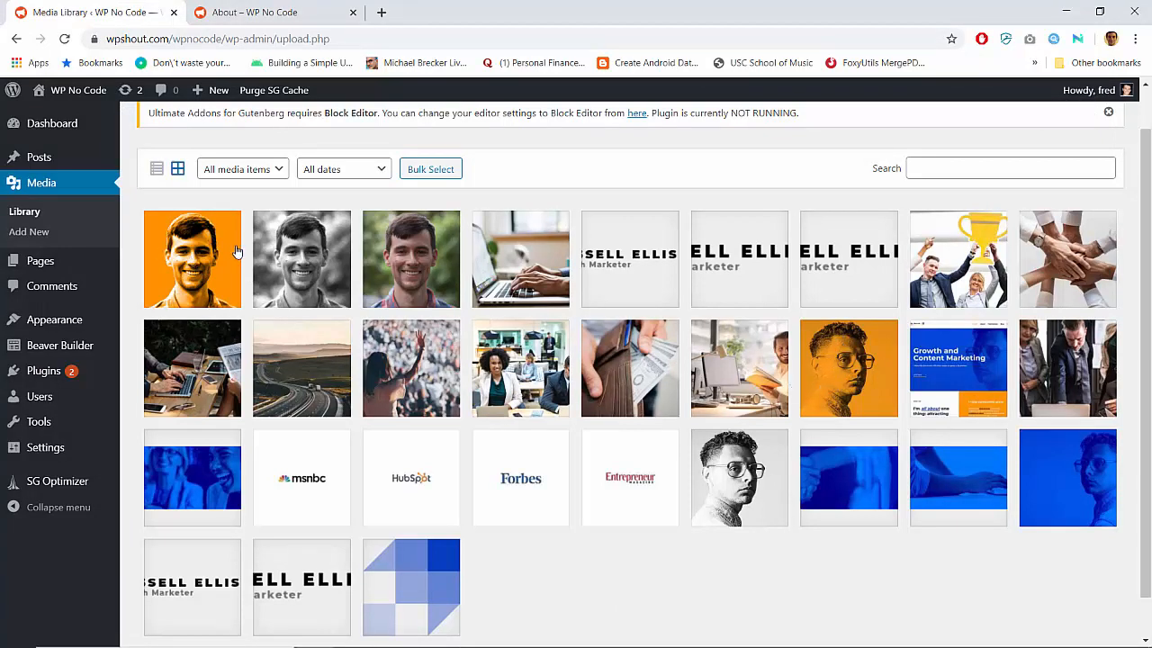
{"action": "left_click", "coordinate": [268, 11]}
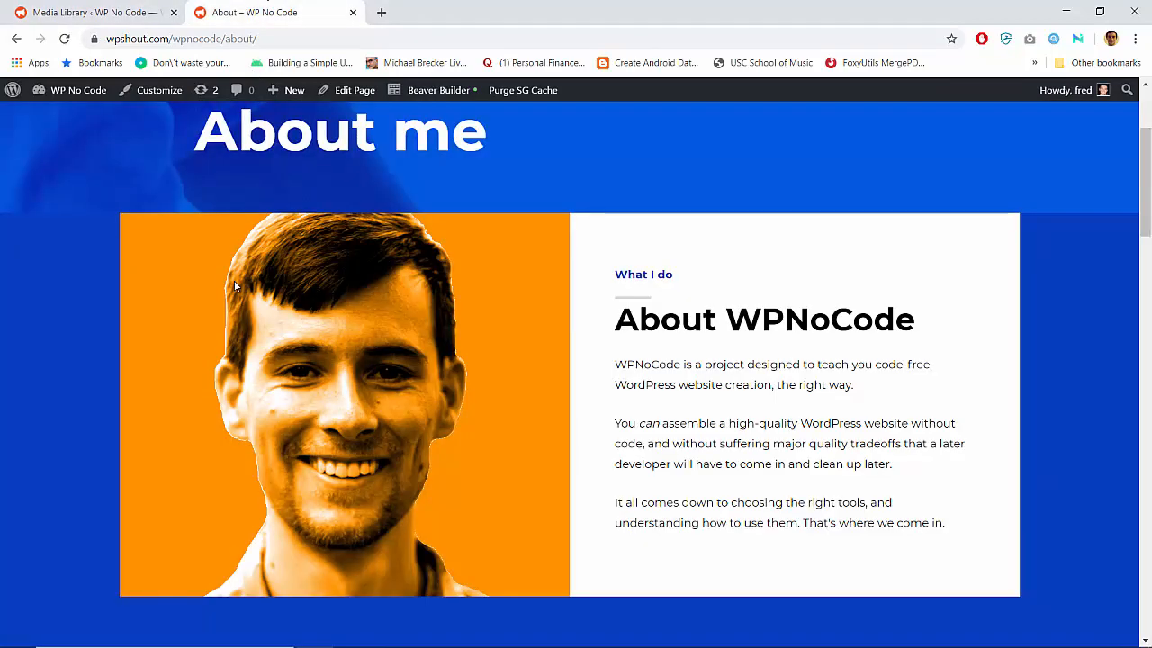
{"action": "scroll", "coordinate": [234, 270], "scroll_direction": "up", "scroll_amount": 2}
{"action": "left_click", "coordinate": [93, 9]}
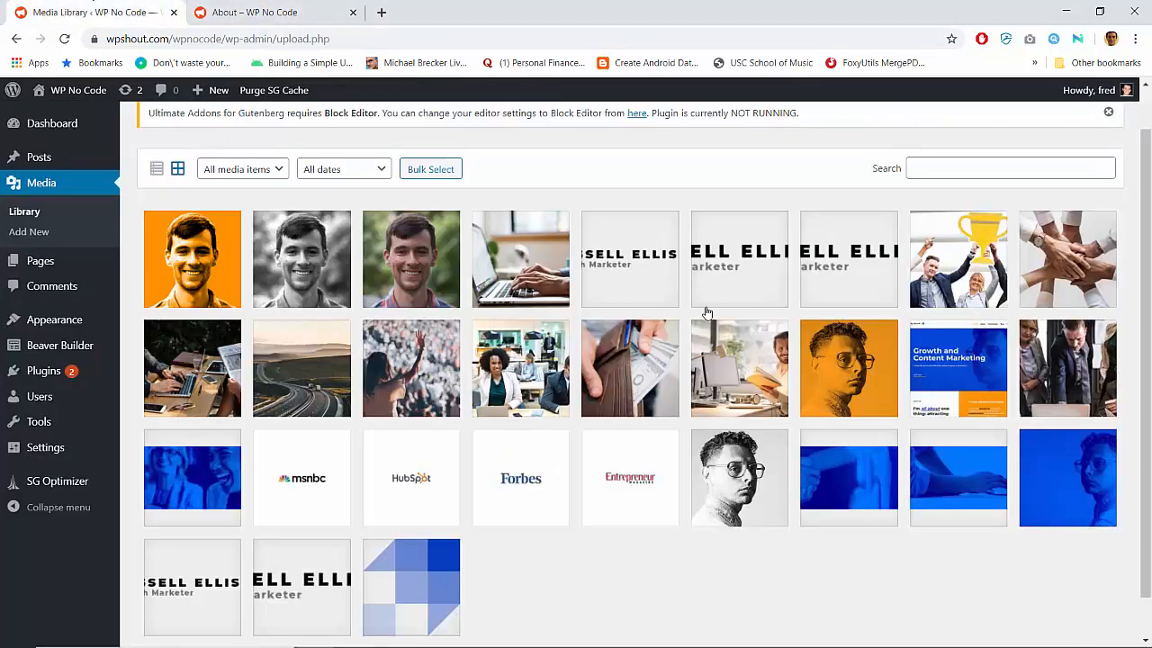
{"action": "left_click", "coordinate": [855, 365]}
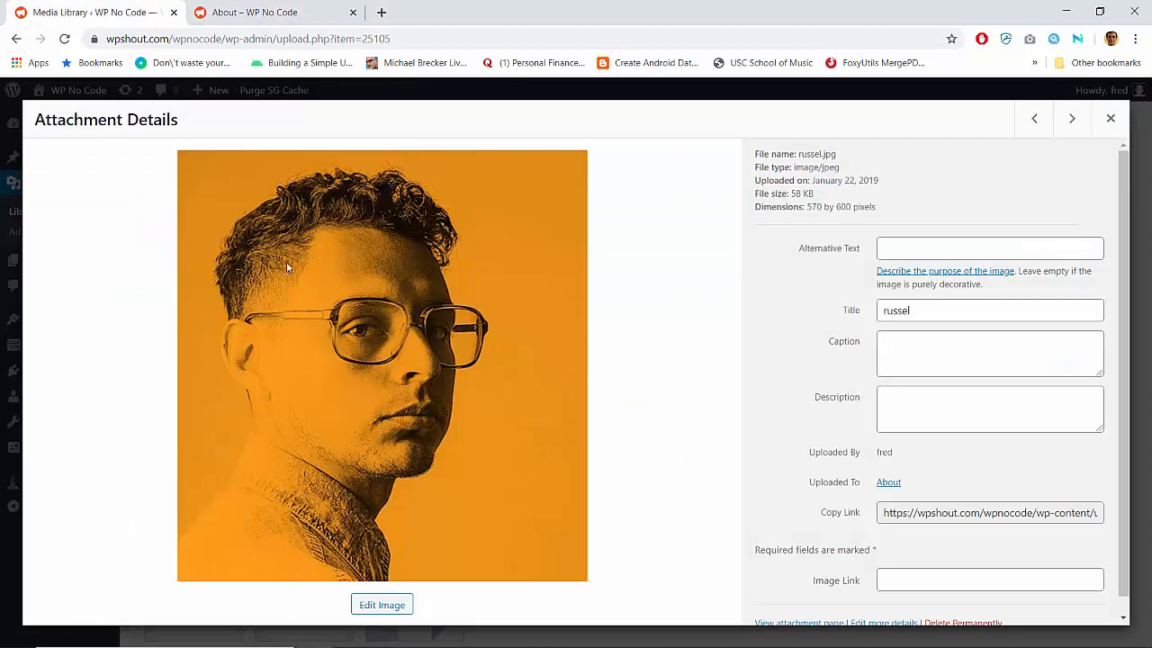
Review the About page from its header and orange portrait down through the FAQ sections
{"action": "left_click", "coordinate": [285, 5]}
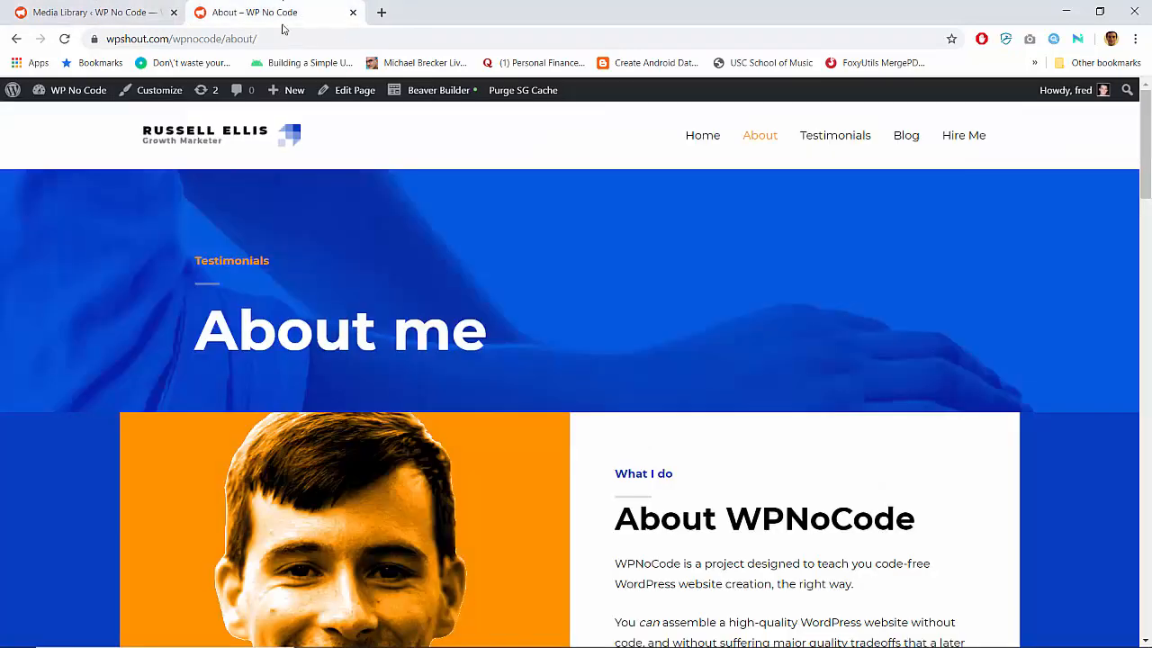
{"action": "scroll", "coordinate": [338, 320], "scroll_direction": "down", "scroll_amount": 2}
{"action": "scroll", "coordinate": [255, 366], "scroll_direction": "down", "scroll_amount": 2}
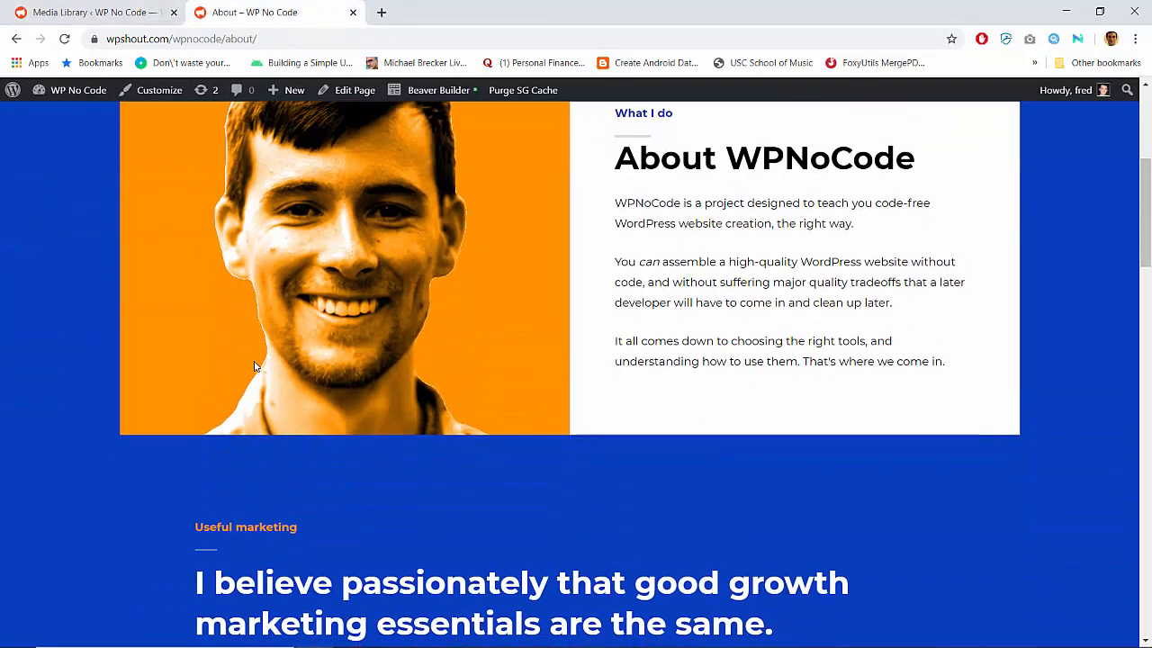
{"action": "scroll", "coordinate": [254, 366], "scroll_direction": "up", "scroll_amount": 2}
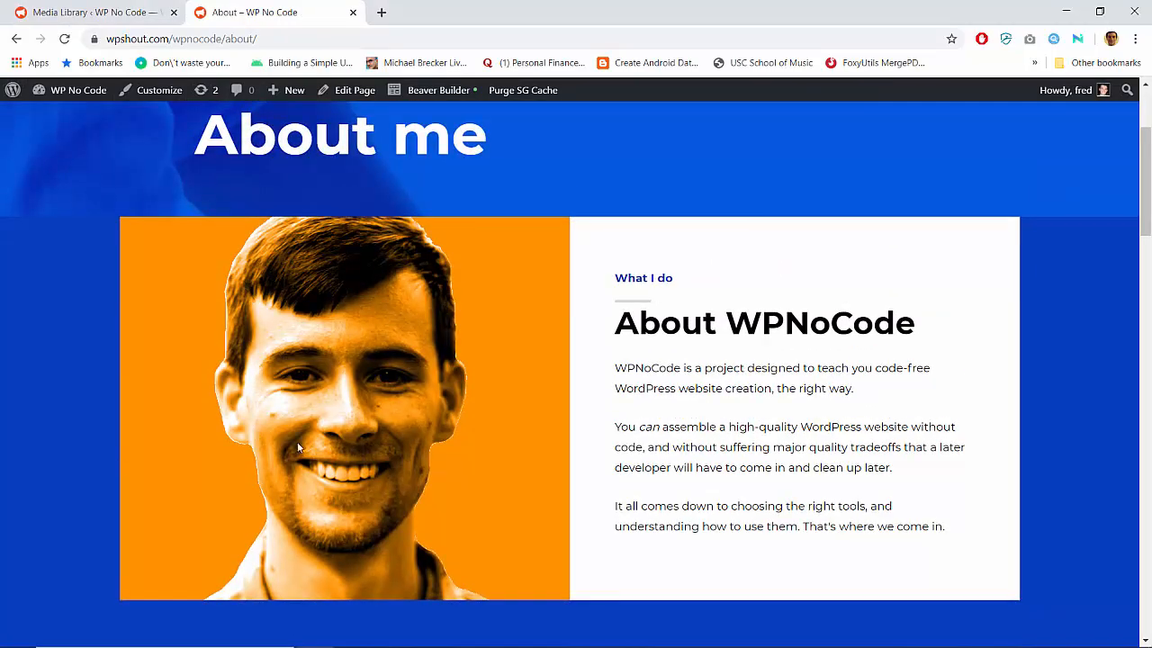
{"action": "scroll", "coordinate": [423, 403], "scroll_direction": "up", "scroll_amount": 2}
{"action": "scroll", "coordinate": [424, 402], "scroll_direction": "down", "scroll_amount": 7}
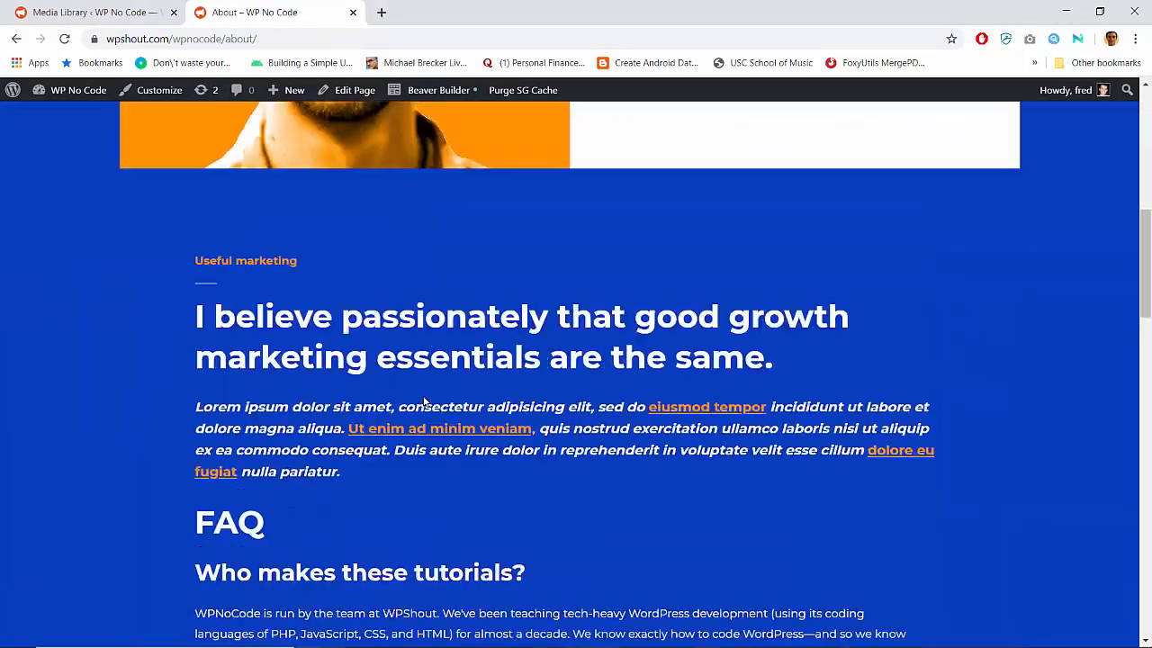
{"action": "scroll", "coordinate": [424, 402], "scroll_direction": "down", "scroll_amount": 12}
{"action": "scroll", "coordinate": [424, 402], "scroll_direction": "up", "scroll_amount": 4}
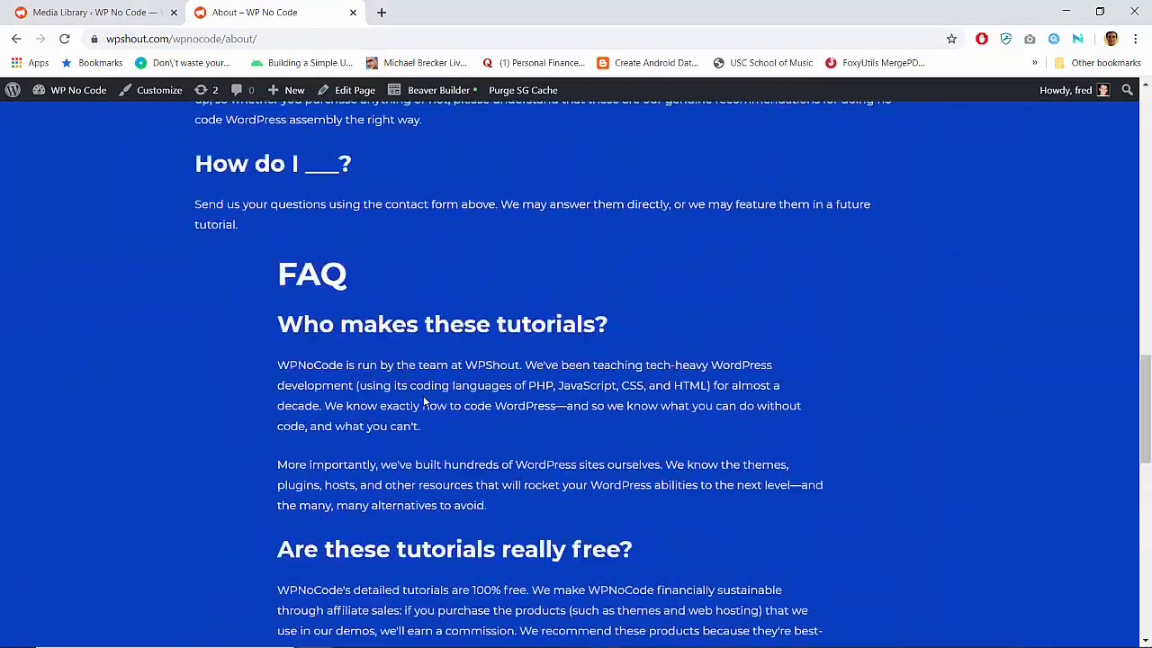
{"action": "scroll", "coordinate": [424, 403], "scroll_direction": "up", "scroll_amount": 15}
Open the site's home page and examine its blue, white and orange sections
{"action": "left_click", "coordinate": [232, 144]}
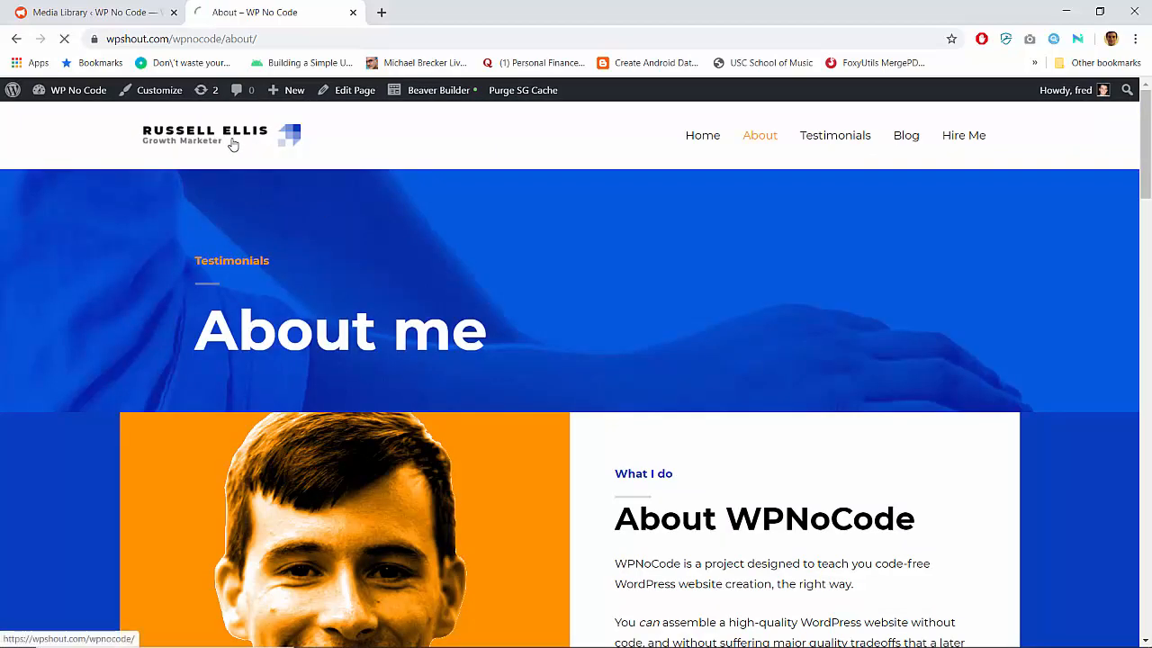
{"action": "scroll", "coordinate": [225, 364], "scroll_direction": "down", "scroll_amount": 20}
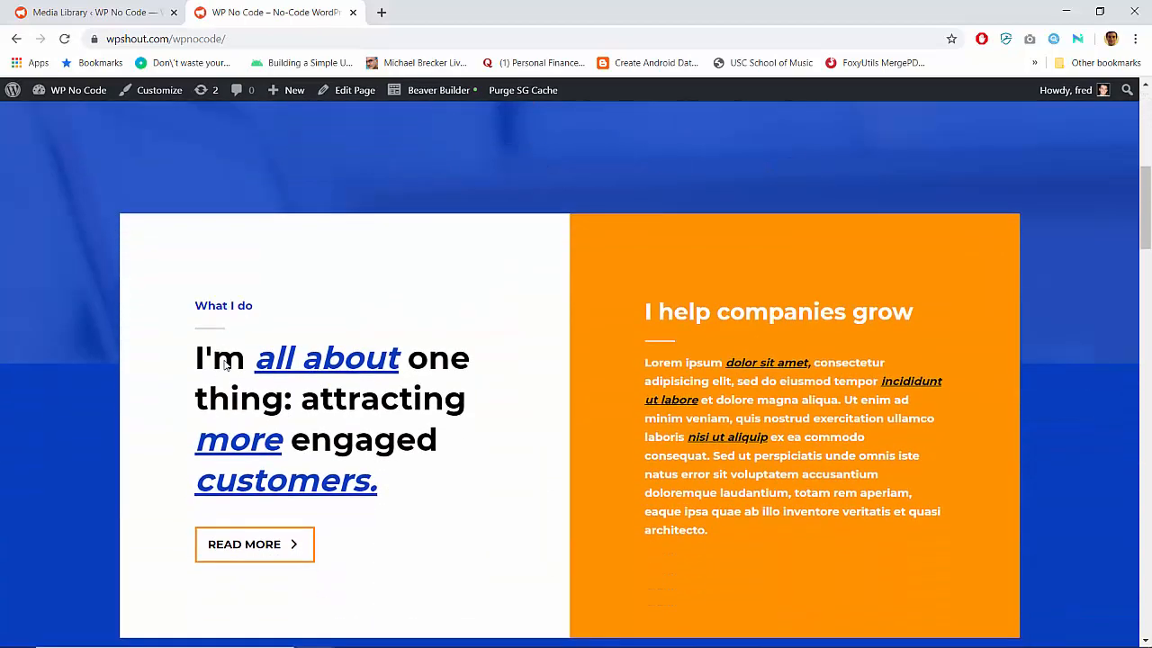
{"action": "scroll", "coordinate": [225, 365], "scroll_direction": "up", "scroll_amount": 20}
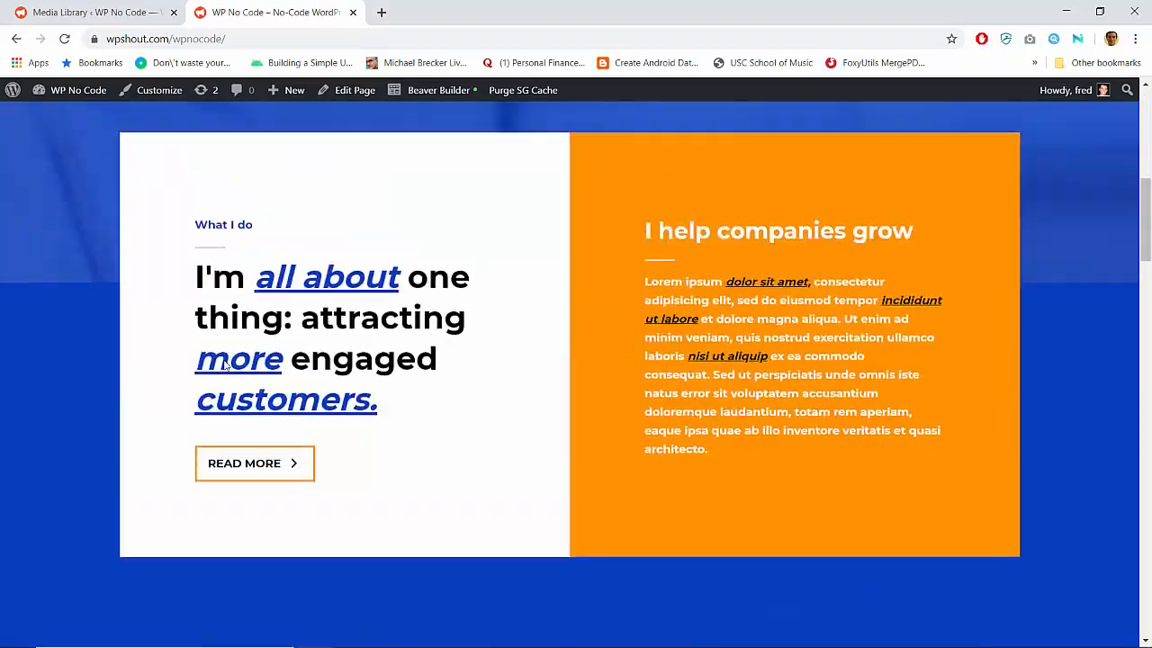
Return to the About page and look over its portrait and text sections again
{"action": "left_click", "coordinate": [756, 151]}
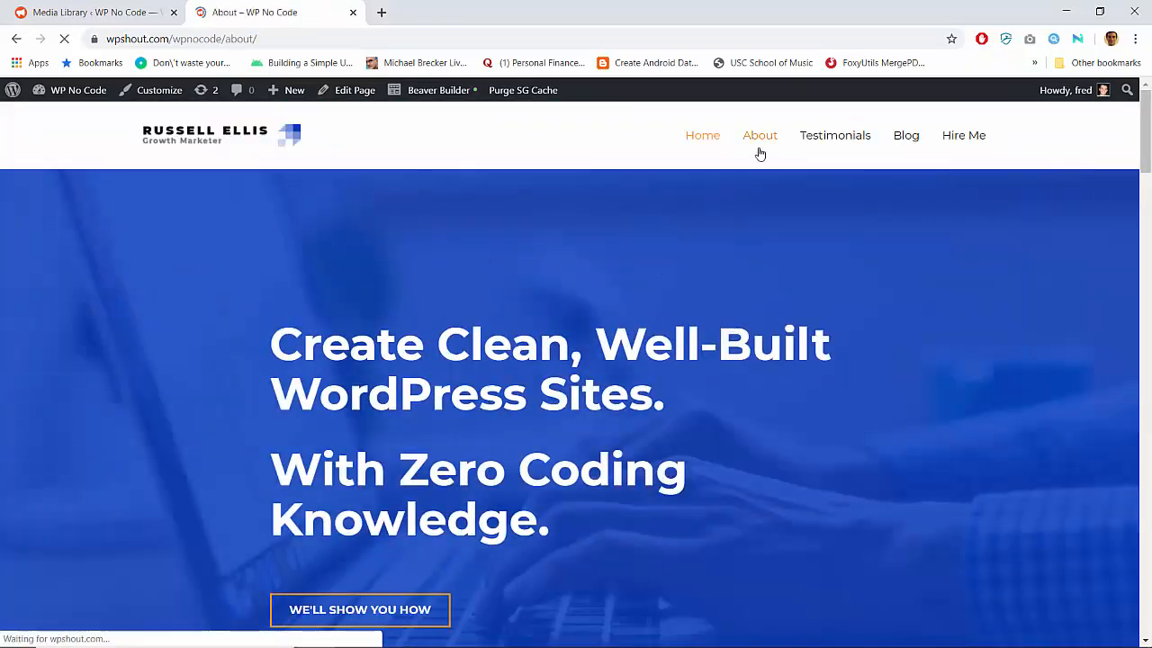
{"action": "scroll", "coordinate": [779, 289], "scroll_direction": "down", "scroll_amount": 20}
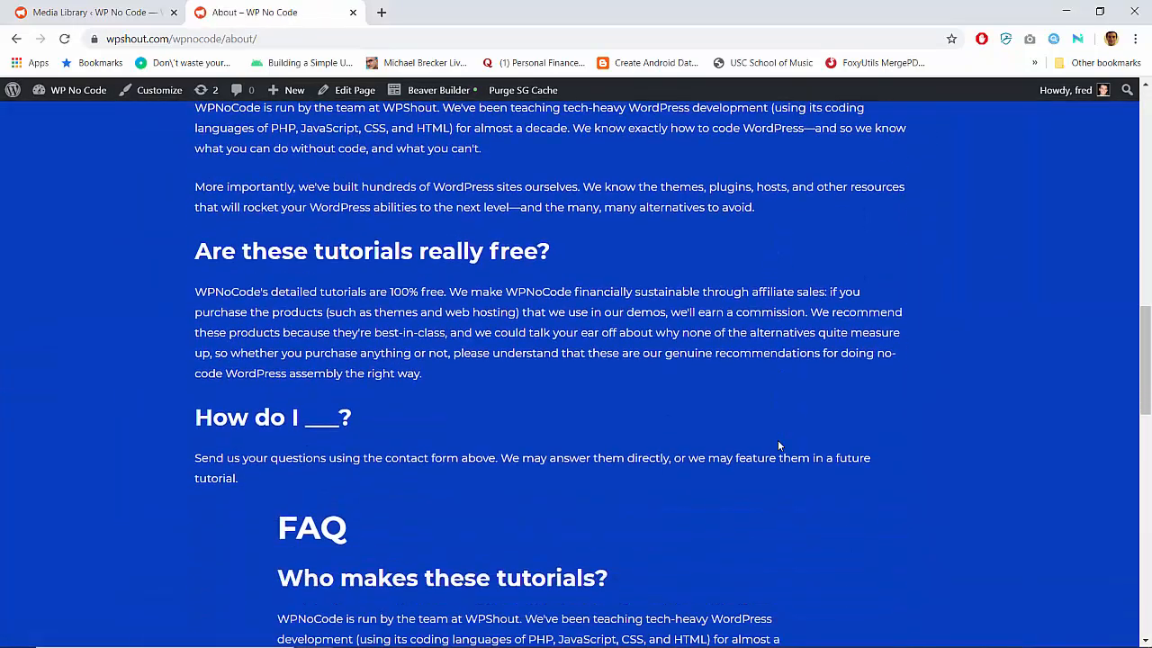
{"action": "scroll", "coordinate": [779, 446], "scroll_direction": "up", "scroll_amount": 20}
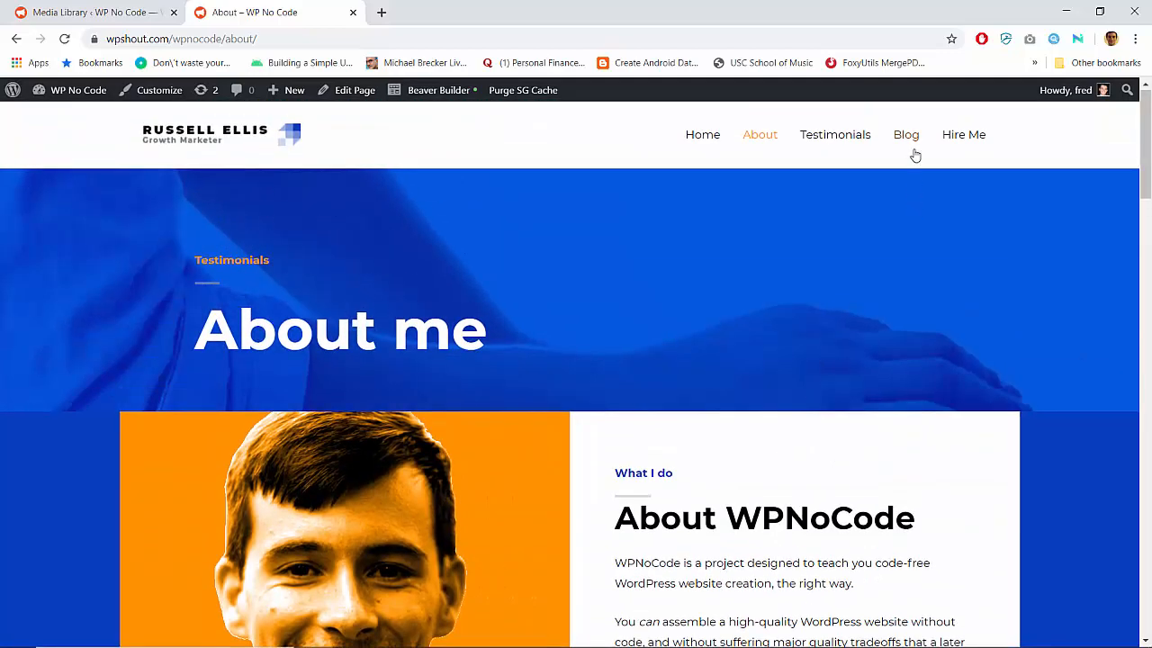
Open the site's Blog page and examine its header, post grids and contact section
{"action": "left_click", "coordinate": [915, 157]}
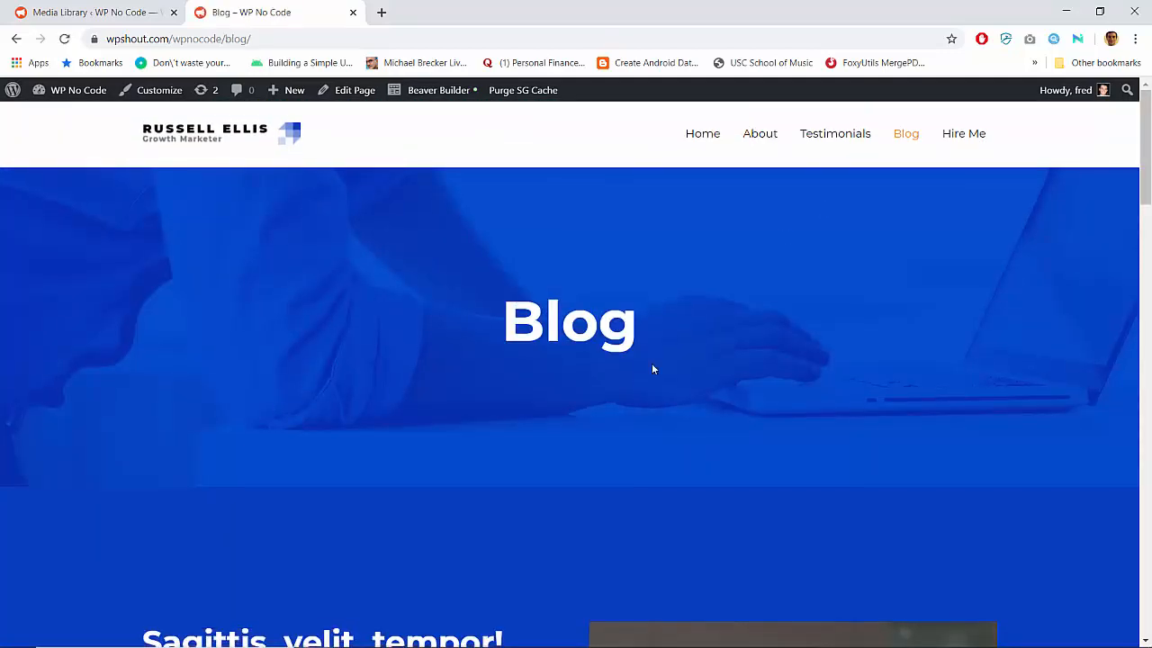
{"action": "scroll", "coordinate": [652, 362], "scroll_direction": "down", "scroll_amount": 5}
{"action": "scroll", "coordinate": [652, 367], "scroll_direction": "down", "scroll_amount": 15}
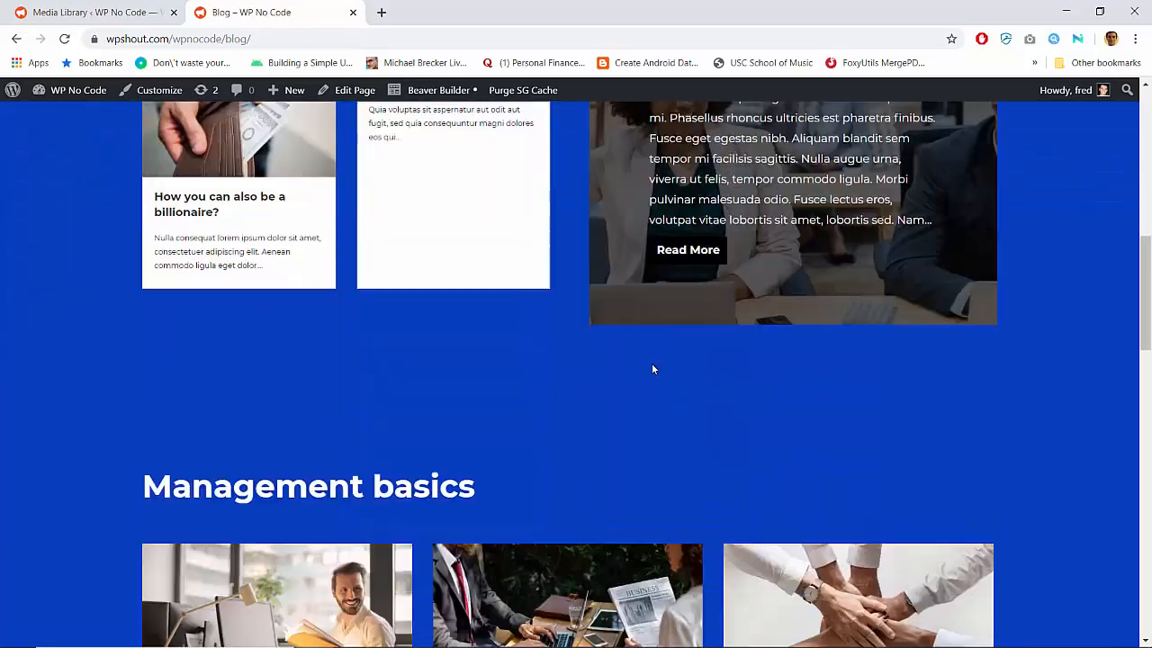
{"action": "scroll", "coordinate": [653, 369], "scroll_direction": "up", "scroll_amount": 20}
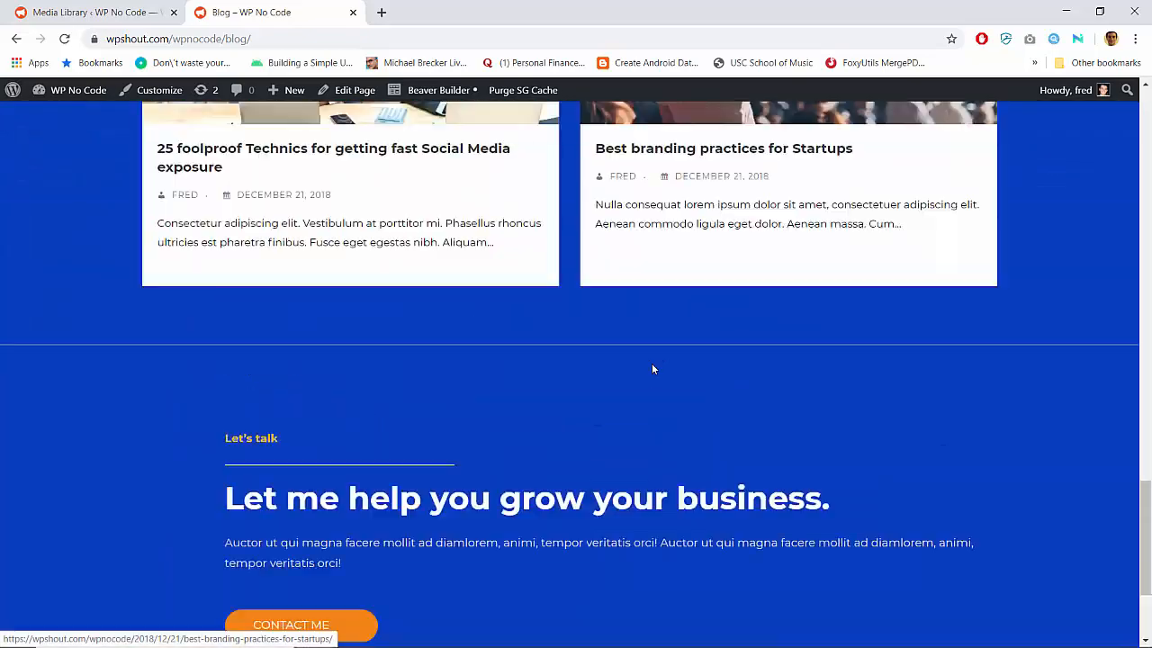
{"action": "scroll", "coordinate": [653, 369], "scroll_direction": "down", "scroll_amount": 3}
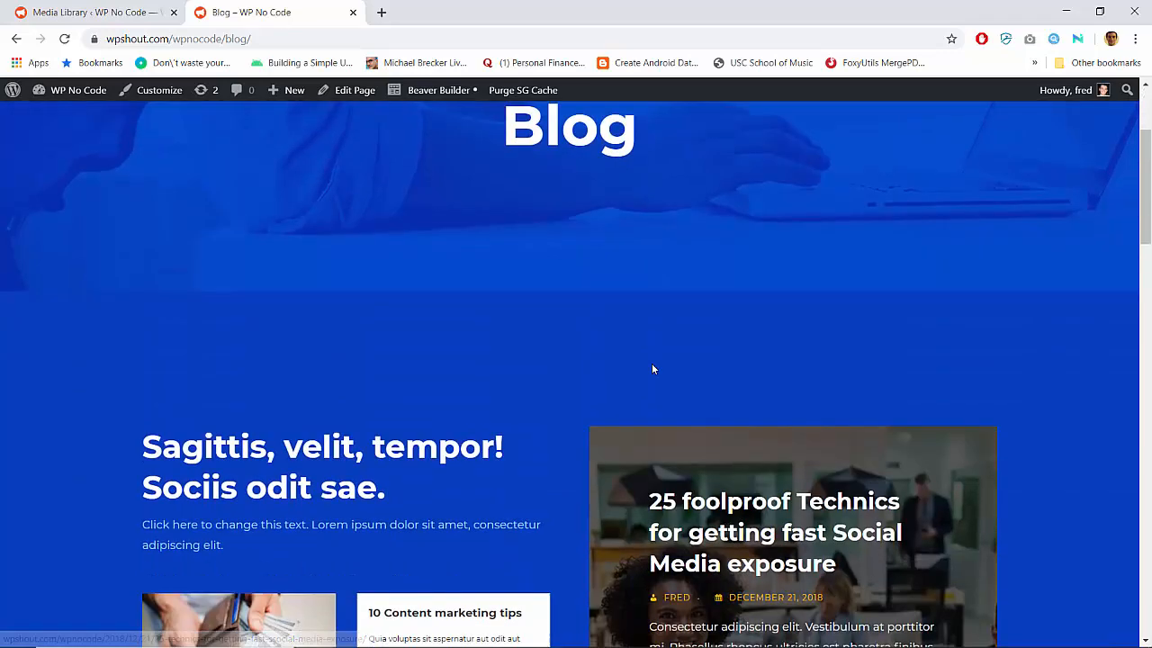
{"action": "scroll", "coordinate": [654, 369], "scroll_direction": "up", "scroll_amount": 1}
{"action": "scroll", "coordinate": [540, 382], "scroll_direction": "down", "scroll_amount": 2}
{"action": "scroll", "coordinate": [522, 393], "scroll_direction": "down", "scroll_amount": 1}
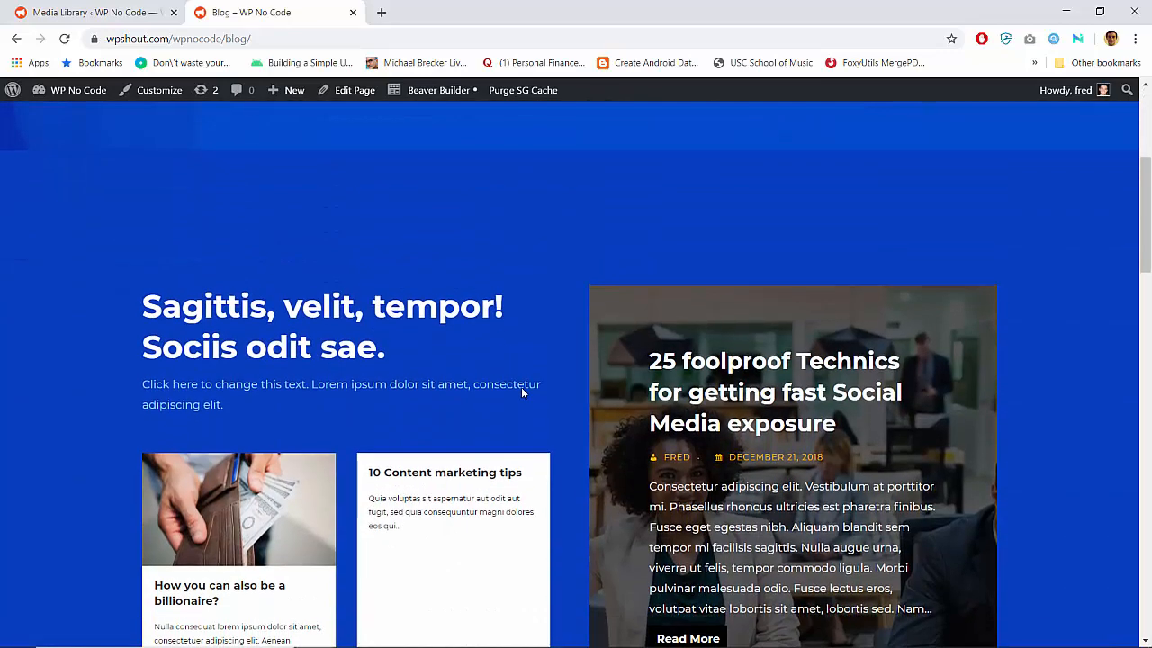
Inspect the Blog page's layout in Beaver Builder, then exit and discard the unpublished changes
{"action": "left_click", "coordinate": [419, 94]}
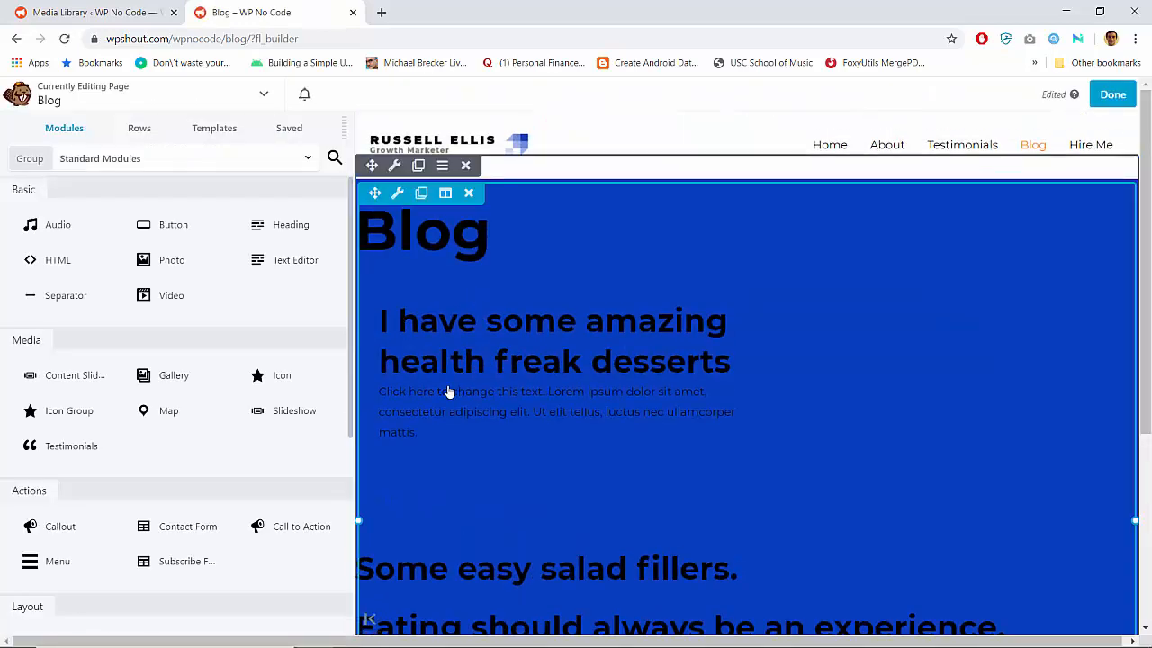
{"action": "scroll", "coordinate": [448, 391], "scroll_direction": "down", "scroll_amount": 5}
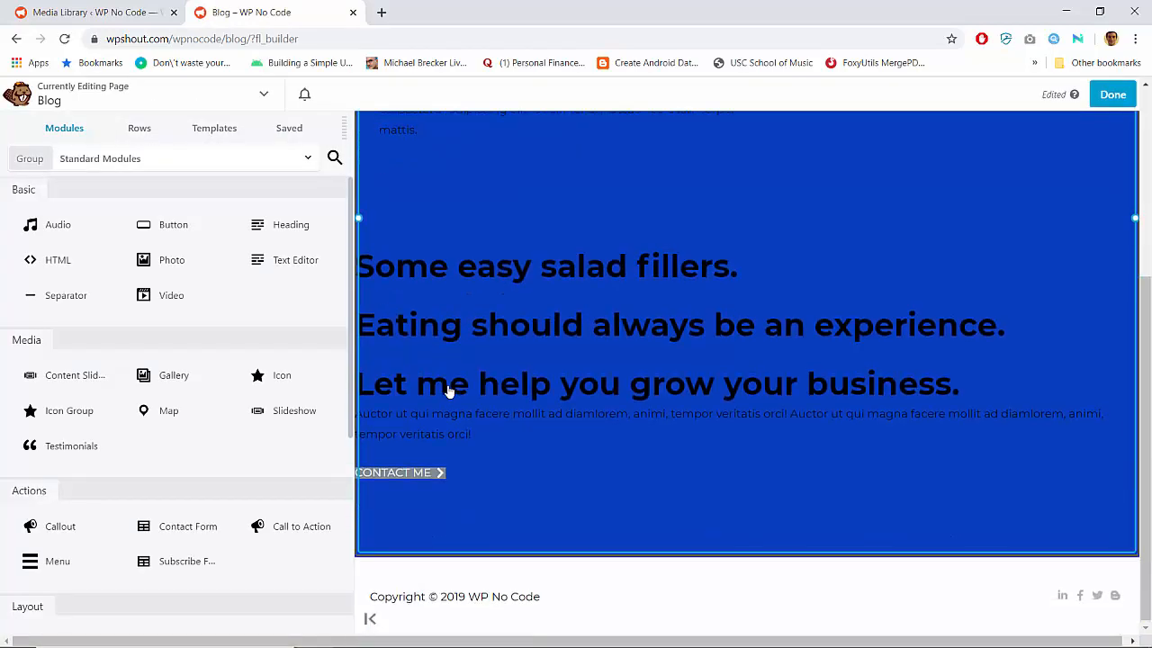
{"action": "scroll", "coordinate": [448, 392], "scroll_direction": "up", "scroll_amount": 5}
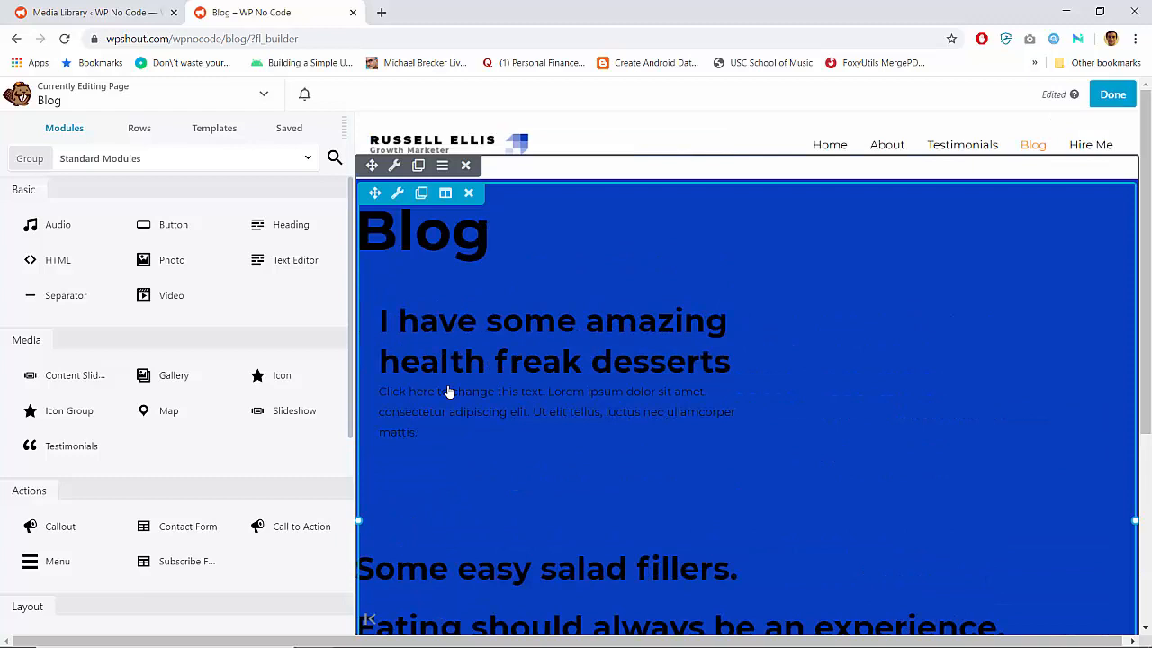
{"action": "left_click", "coordinate": [1105, 97]}
{"action": "left_click", "coordinate": [911, 97]}
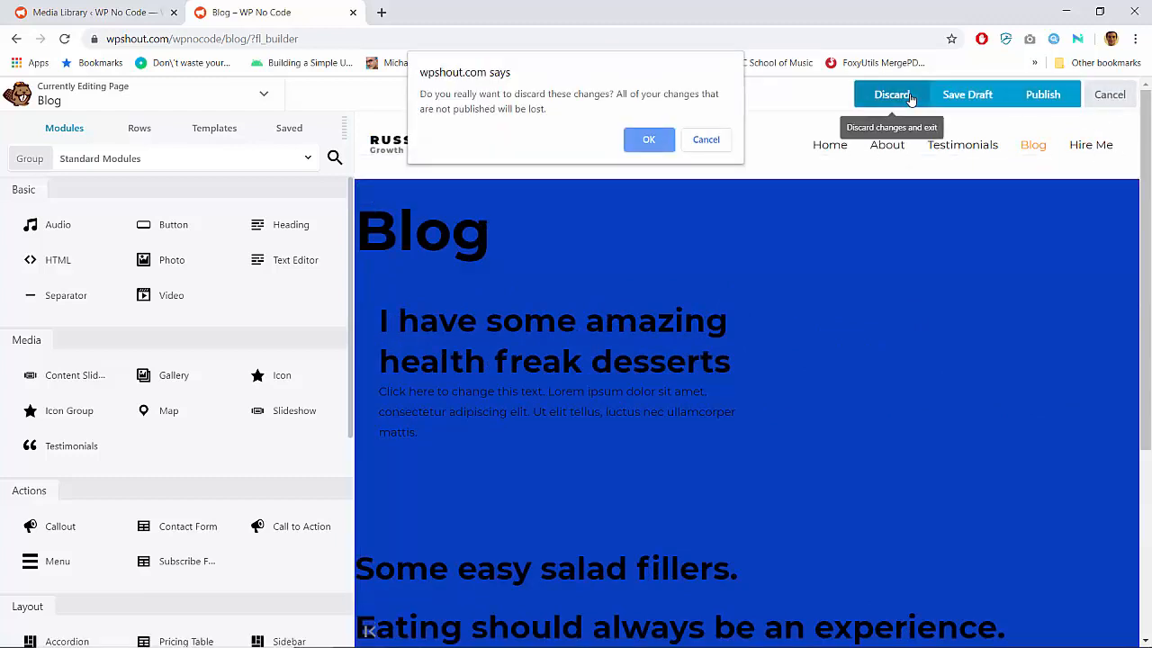
{"action": "key", "text": "Return"}
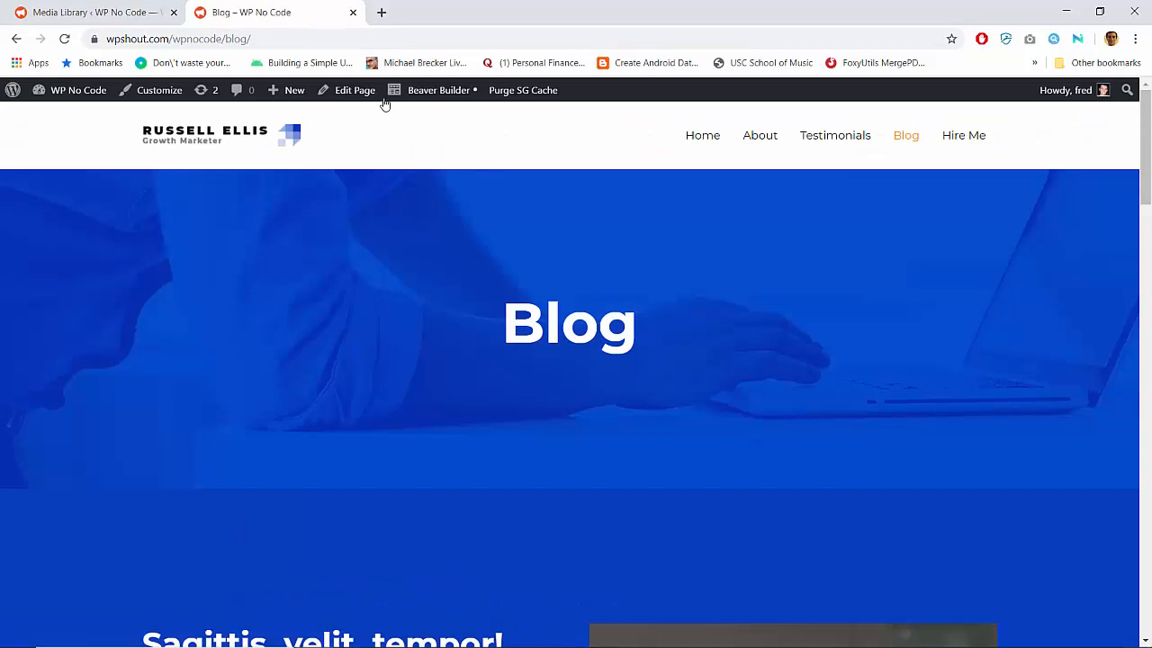
Open the Blog page for editing in WordPress and examine its content in both the Text and Visual views
{"action": "left_click", "coordinate": [360, 92]}
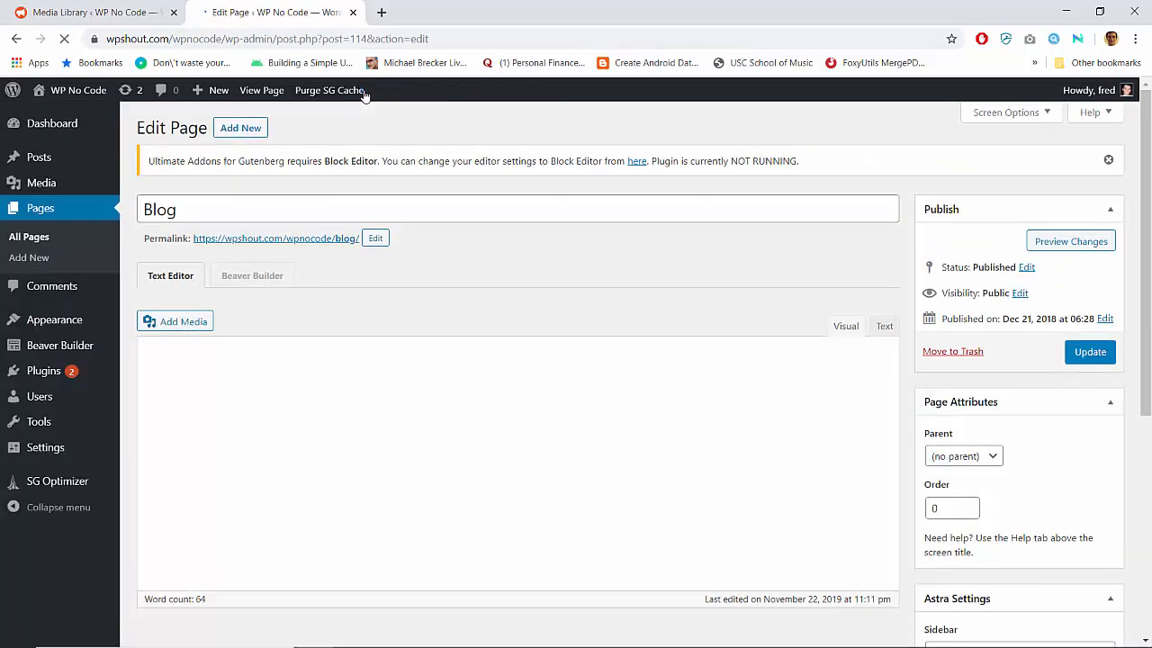
{"action": "left_click", "coordinate": [887, 325]}
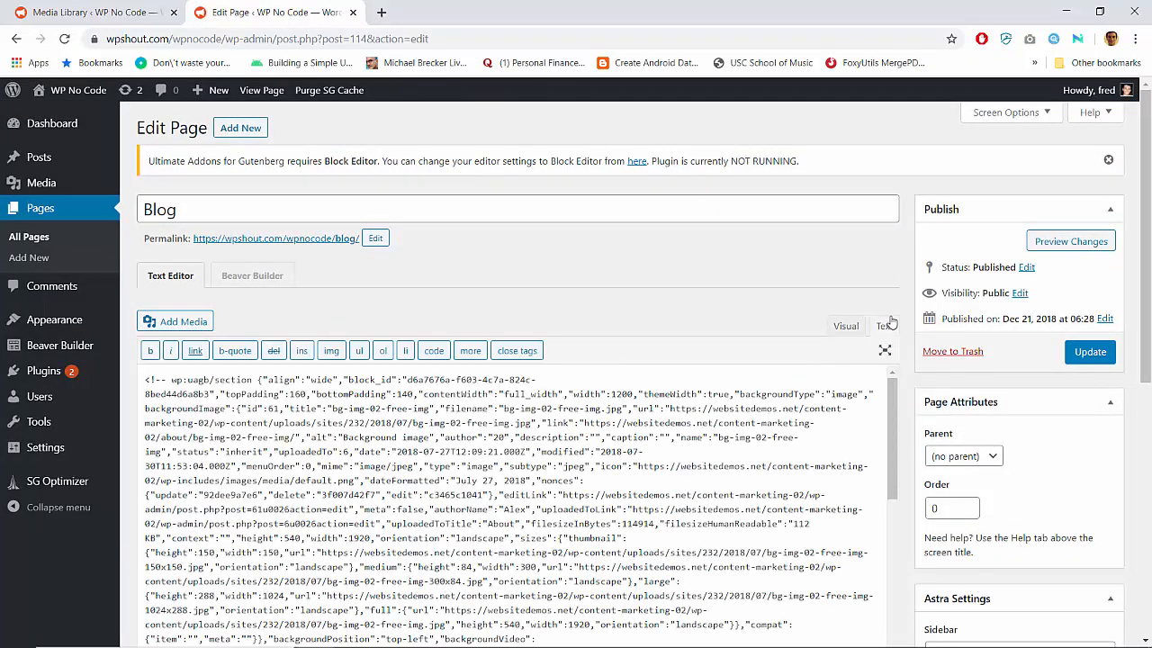
{"action": "left_click", "coordinate": [845, 326]}
{"action": "scroll", "coordinate": [900, 336], "scroll_direction": "down", "scroll_amount": 4}
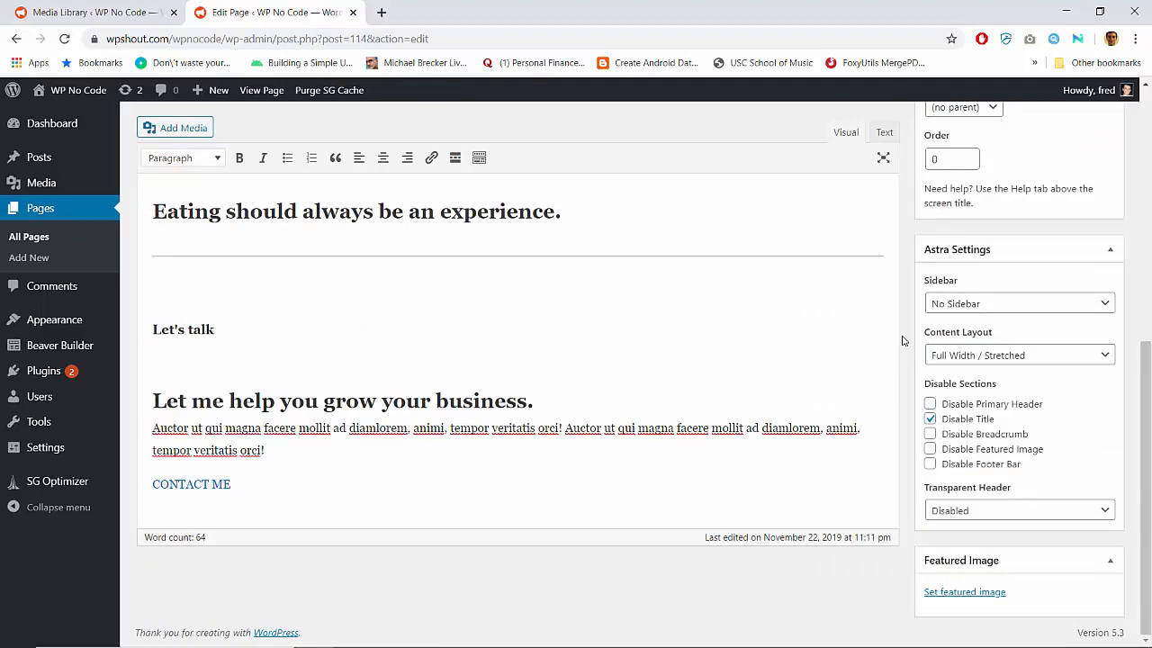
{"action": "scroll", "coordinate": [904, 345], "scroll_direction": "up", "scroll_amount": 6}
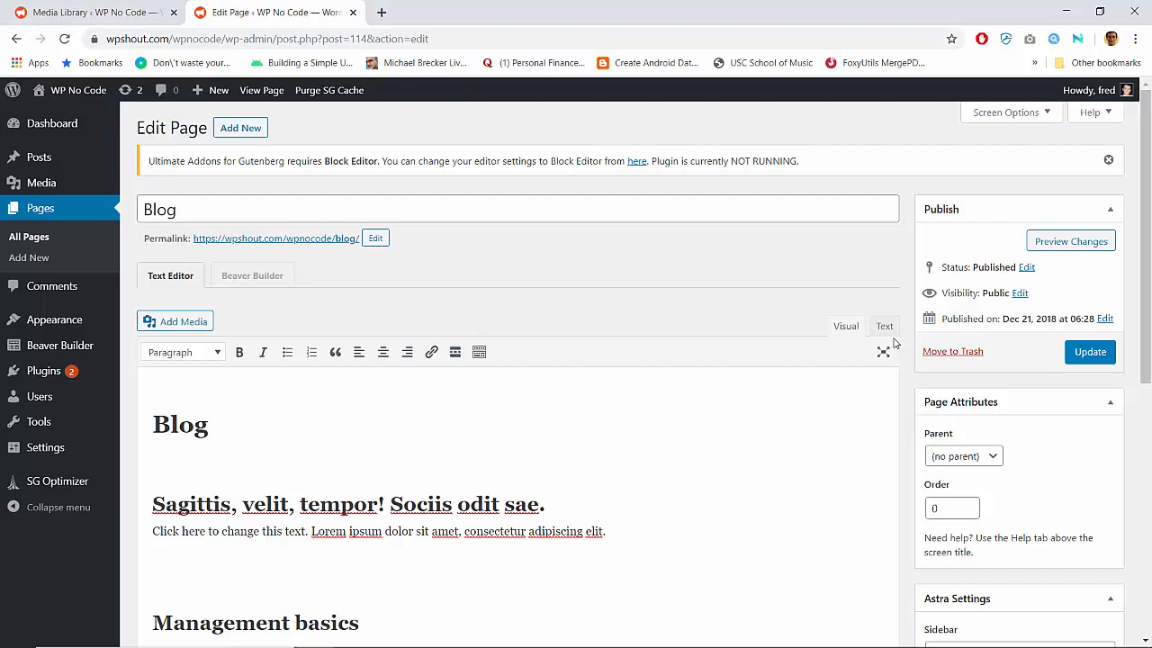
Examine the Blog page's HTML source for its wp:uagb section and info-box blocks
{"action": "left_click", "coordinate": [886, 327]}
{"action": "scroll", "coordinate": [423, 373], "scroll_direction": "down", "scroll_amount": 10}
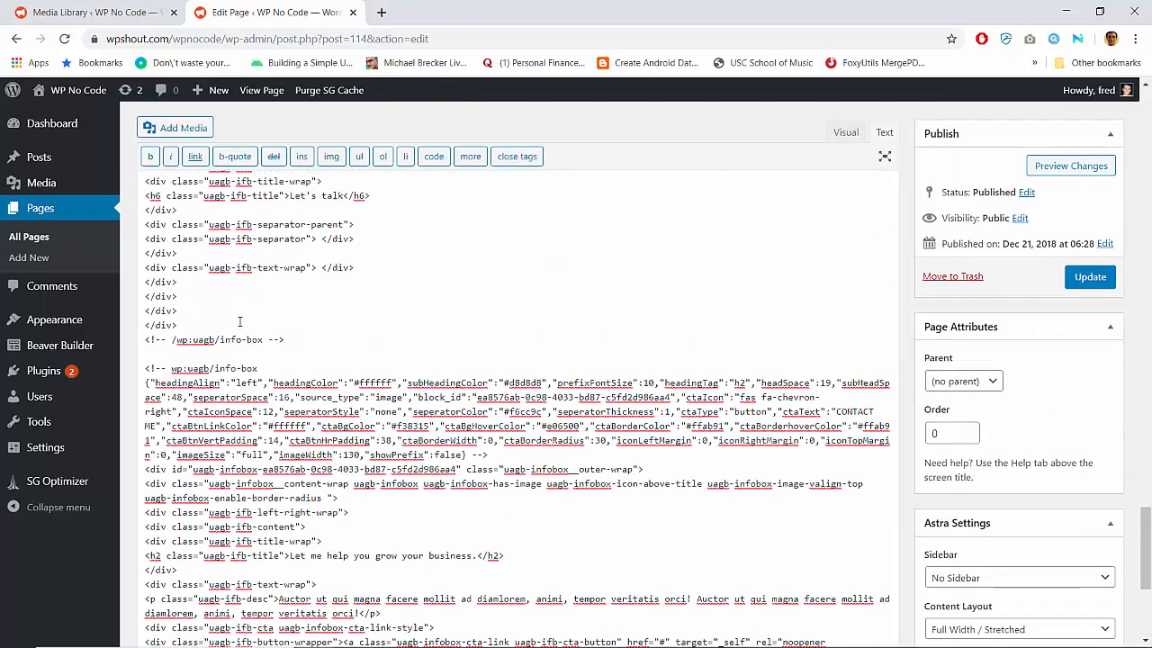
{"action": "scroll", "coordinate": [239, 321], "scroll_direction": "up", "scroll_amount": 3}
{"action": "double_click", "coordinate": [180, 543]}
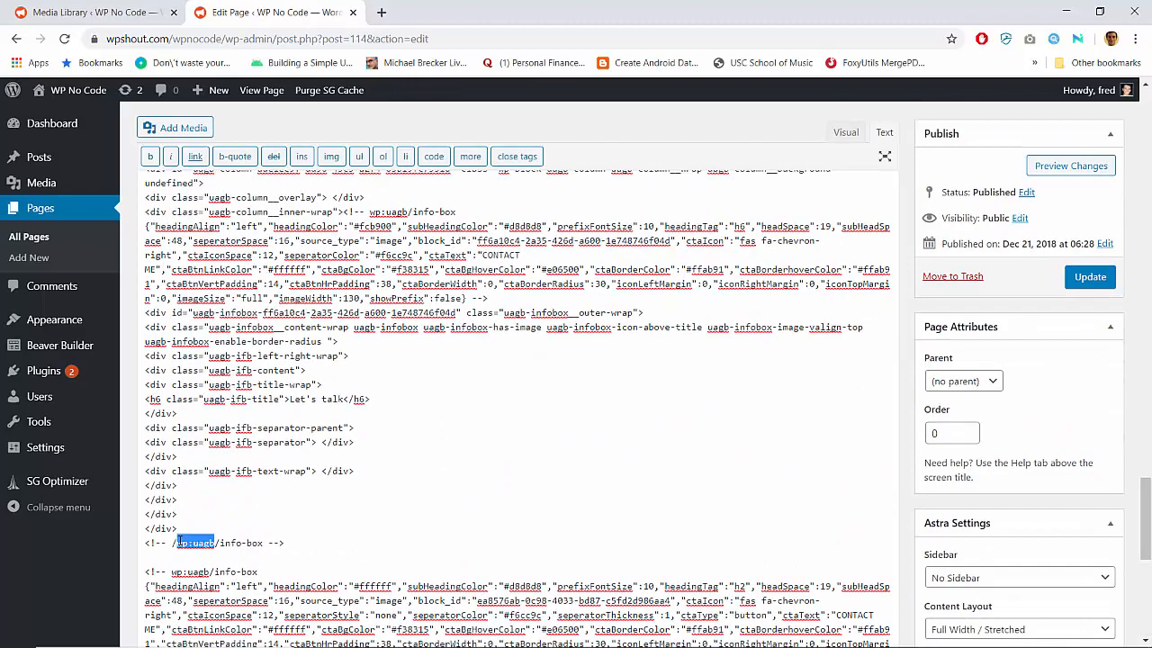
{"action": "left_click", "coordinate": [198, 531]}
{"action": "scroll", "coordinate": [198, 533], "scroll_direction": "up", "scroll_amount": 20}
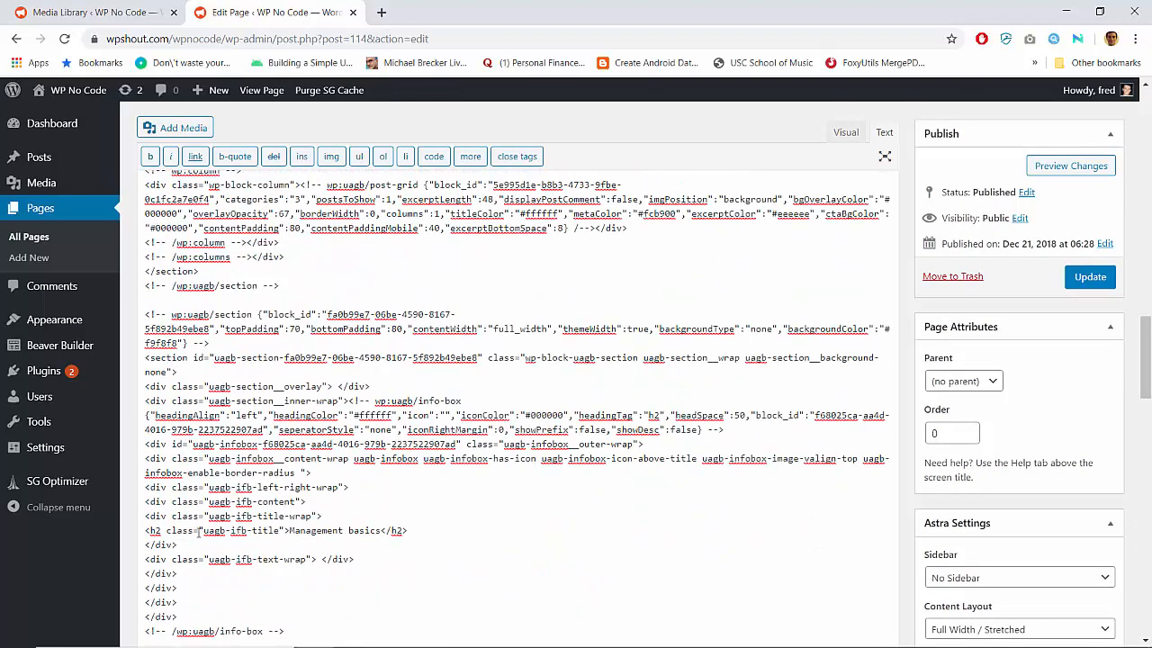
{"action": "scroll", "coordinate": [198, 533], "scroll_direction": "up", "scroll_amount": 15}
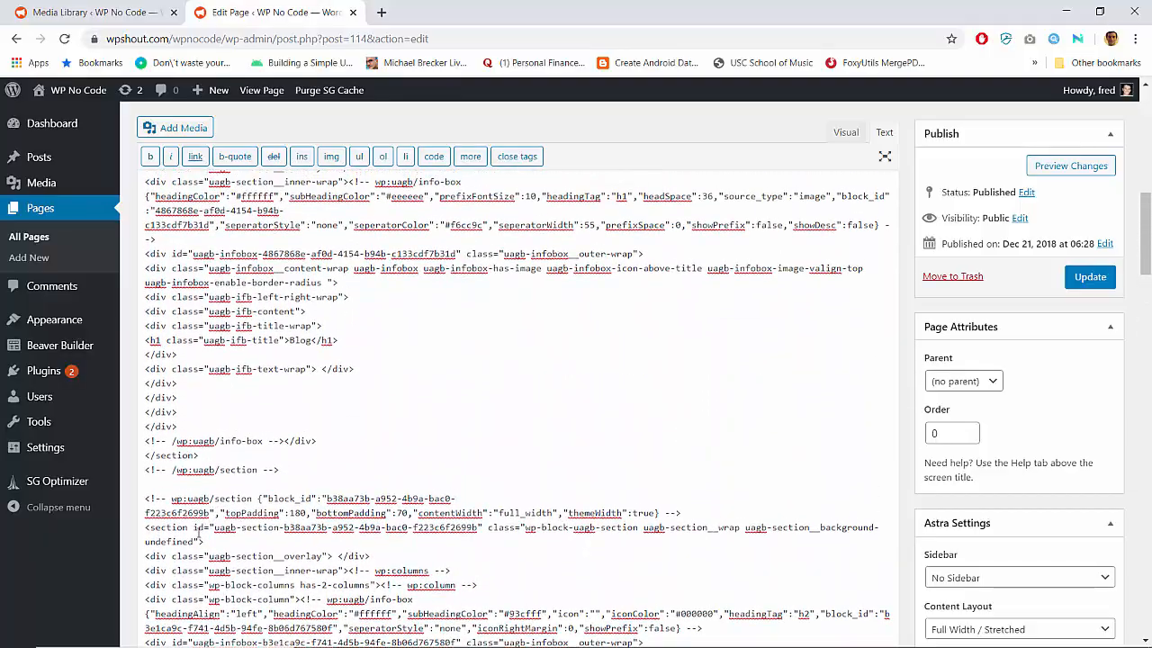
Compare the Blog page's block markup in the Text view with its content in the Visual view
{"action": "scroll", "coordinate": [198, 533], "scroll_direction": "up", "scroll_amount": 3}
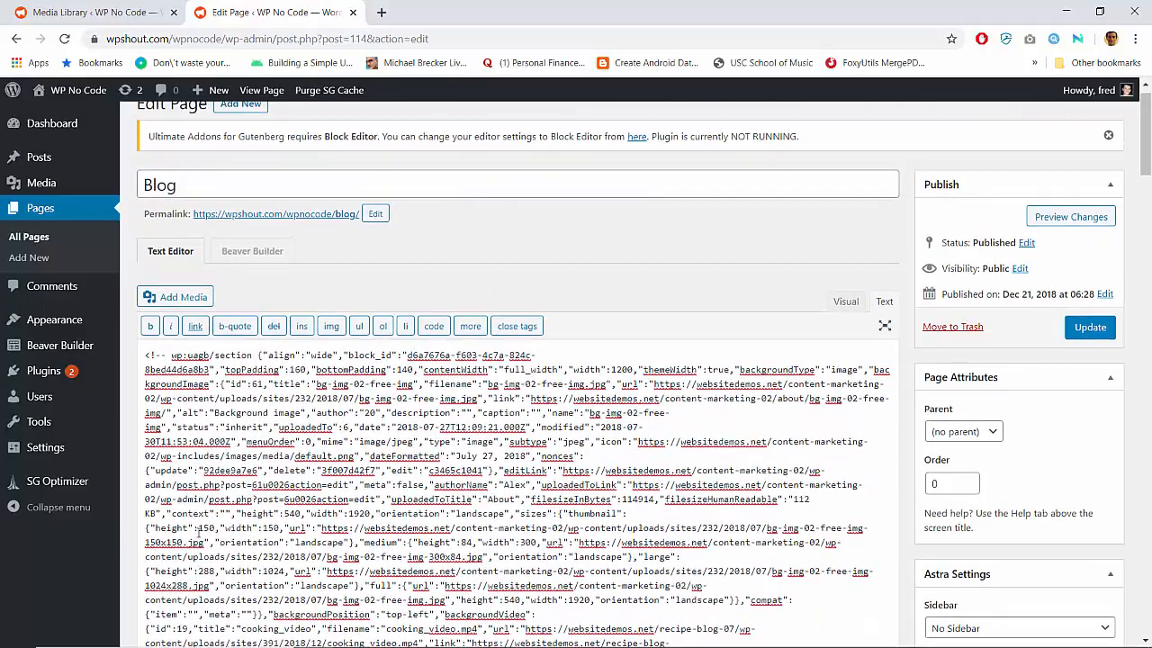
{"action": "scroll", "coordinate": [198, 533], "scroll_direction": "down", "scroll_amount": 5}
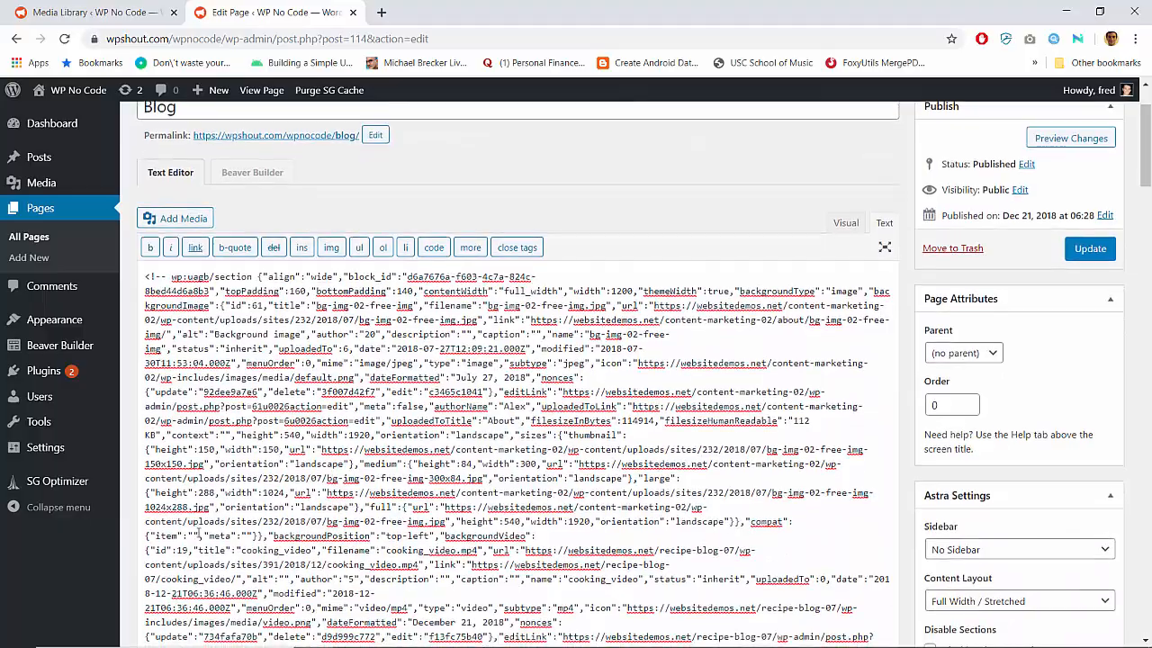
{"action": "scroll", "coordinate": [198, 533], "scroll_direction": "down", "scroll_amount": 1}
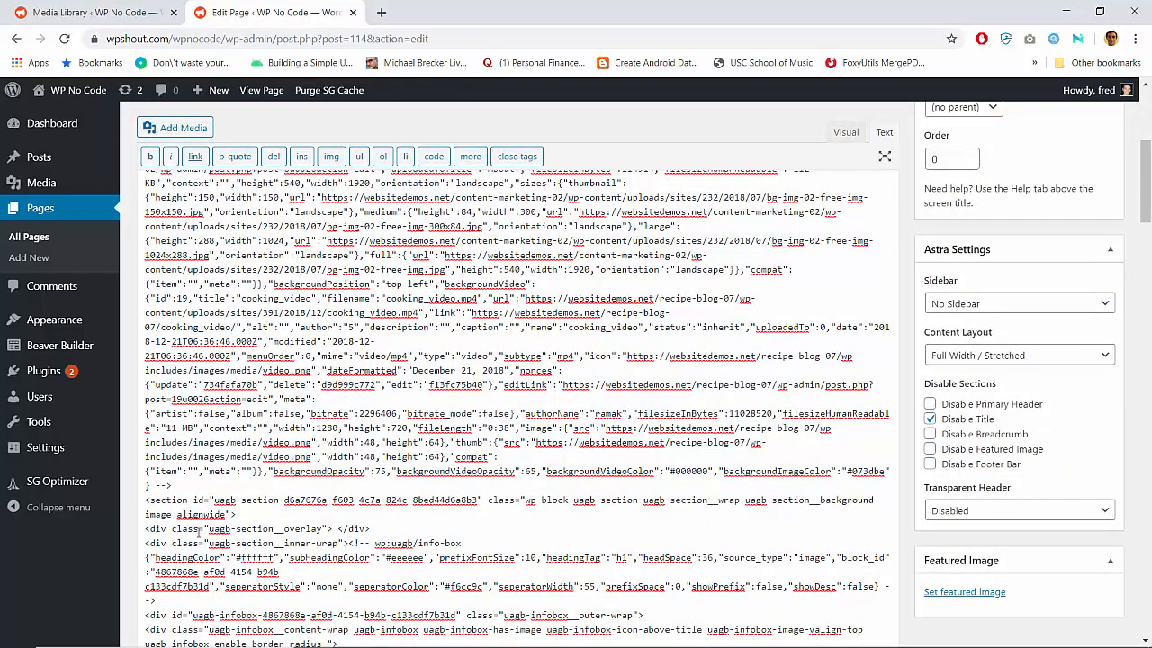
{"action": "scroll", "coordinate": [198, 533], "scroll_direction": "up", "scroll_amount": 3}
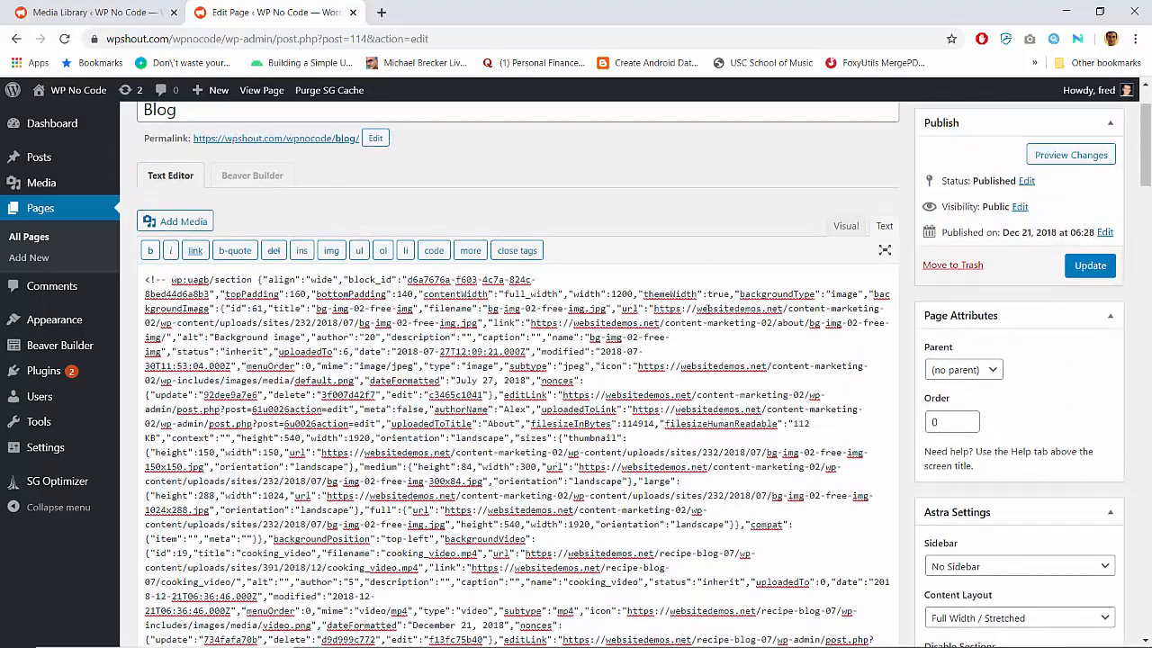
{"action": "left_click", "coordinate": [845, 225]}
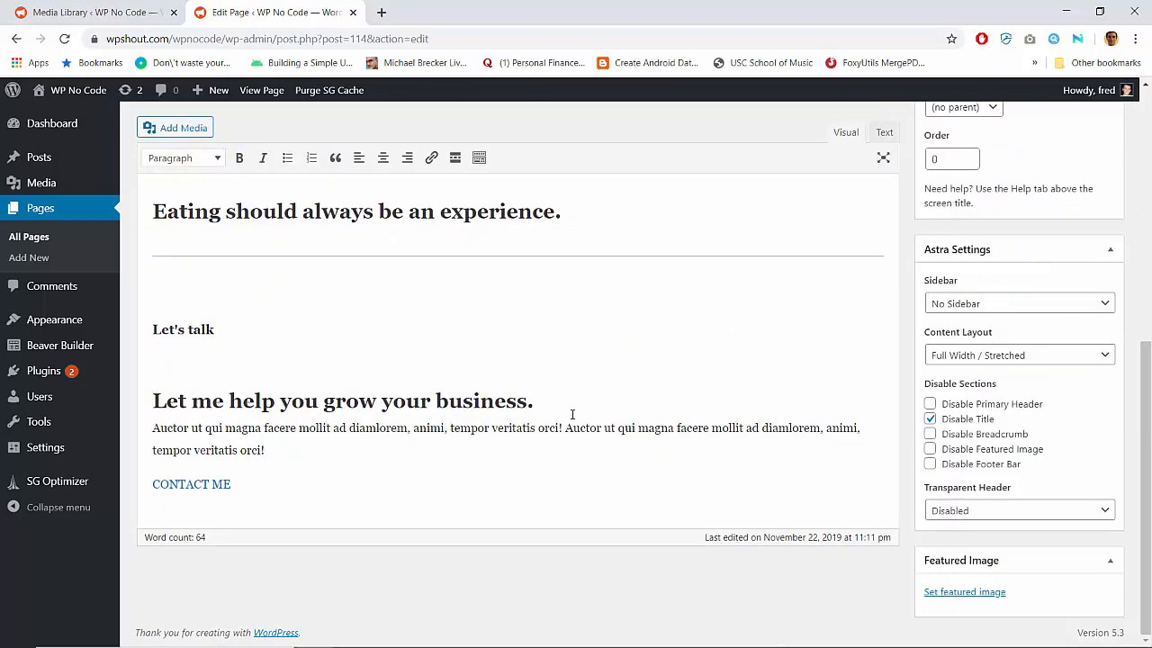
{"action": "scroll", "coordinate": [572, 414], "scroll_direction": "up", "scroll_amount": 5}
{"action": "scroll", "coordinate": [571, 409], "scroll_direction": "down", "scroll_amount": 4}
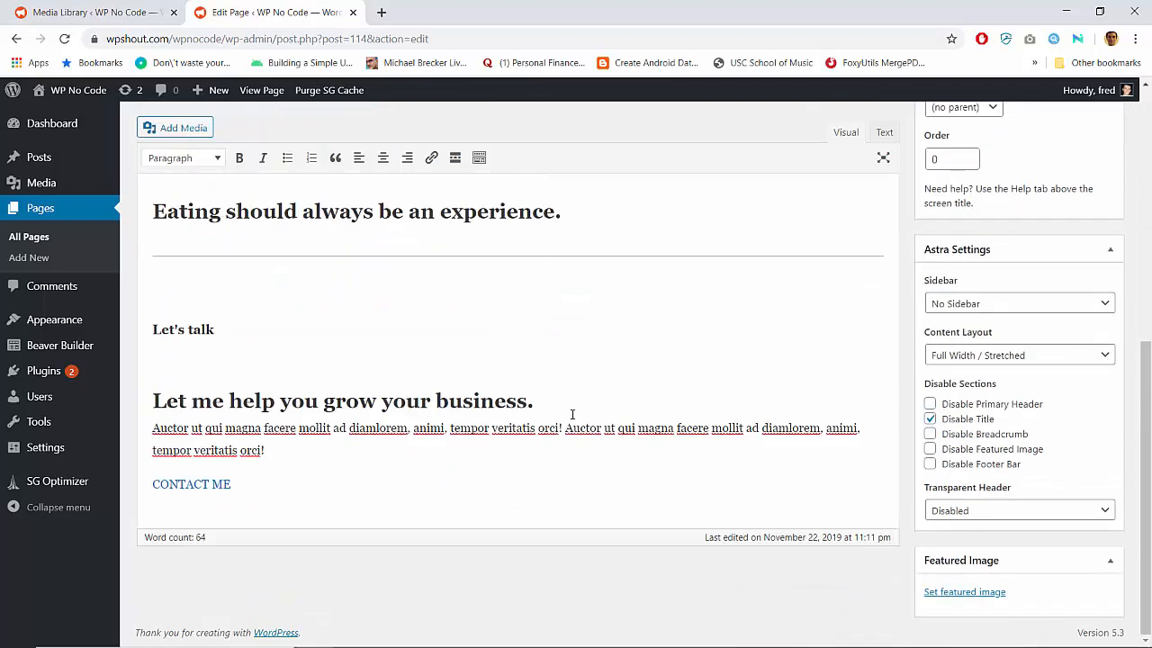
{"action": "scroll", "coordinate": [571, 404], "scroll_direction": "up", "scroll_amount": 4}
{"action": "mouse_move", "coordinate": [45, 378]}
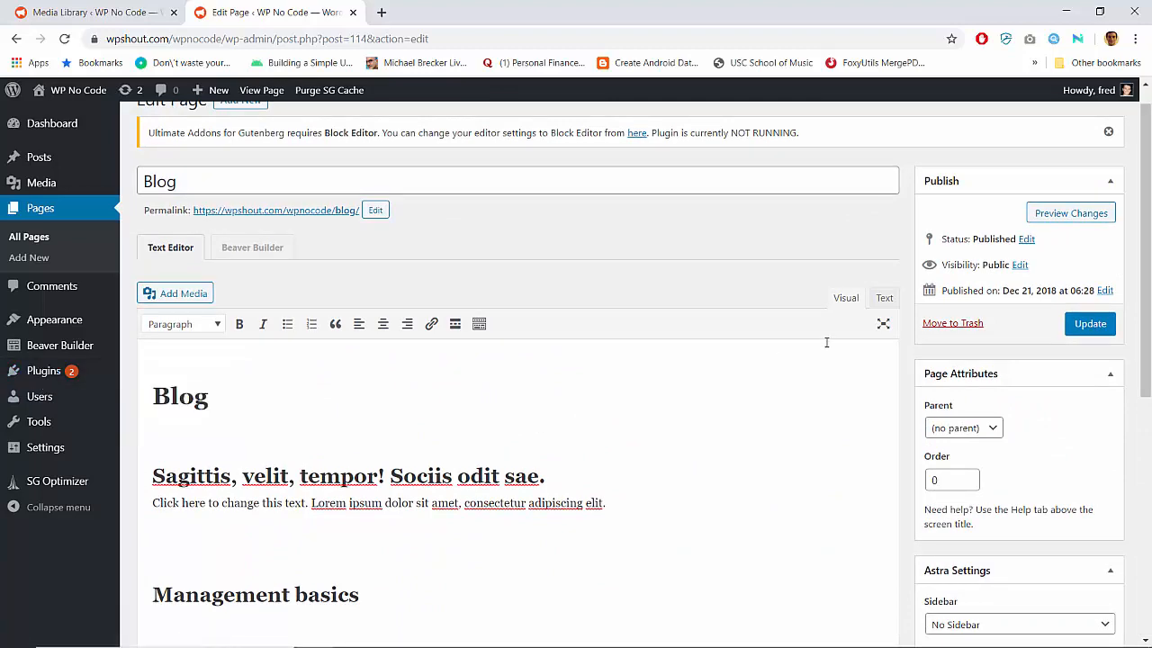
{"action": "left_click", "coordinate": [884, 299]}
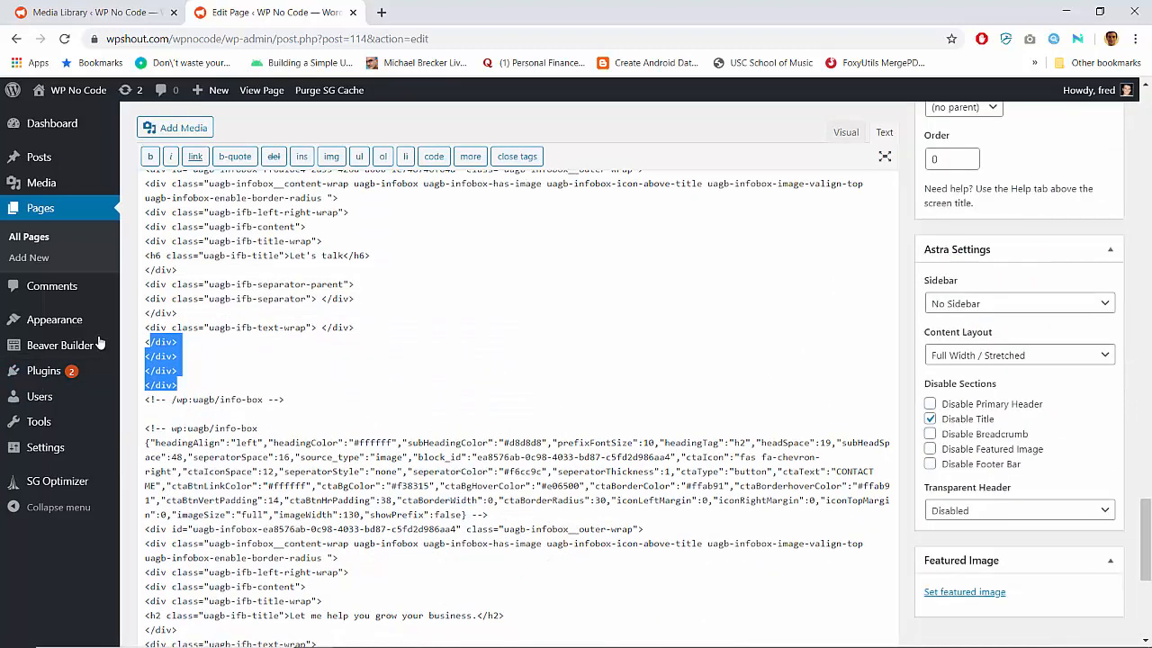
Open the installed plugins list in a new browser tab and update Beaver Builder Plugin (Pro Version)
{"action": "right_click", "coordinate": [43, 371]}
{"action": "key", "text": "Escape"}
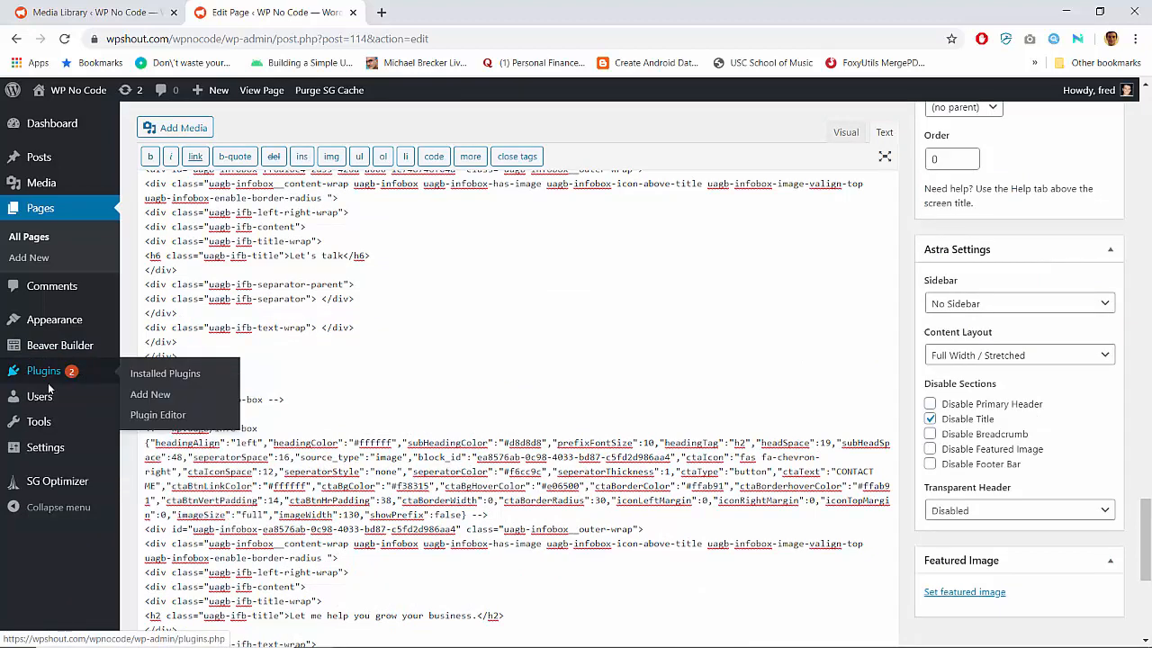
{"action": "middle_click", "coordinate": [49, 384]}
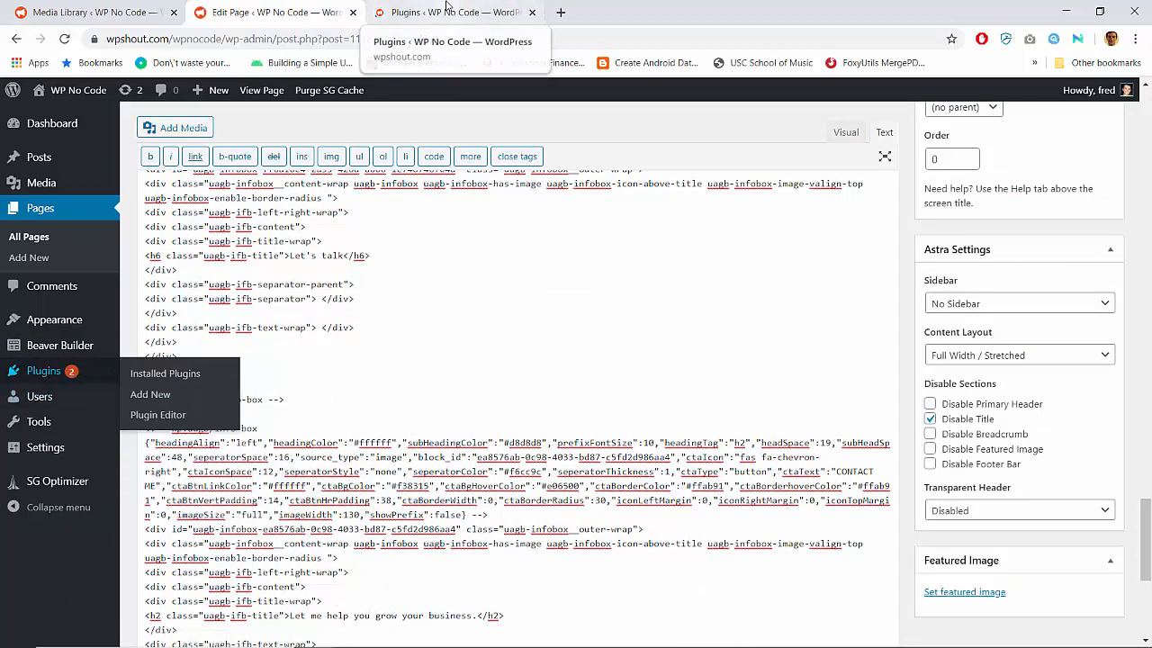
{"action": "left_click", "coordinate": [447, 11]}
{"action": "scroll", "coordinate": [297, 387], "scroll_direction": "down", "scroll_amount": 2}
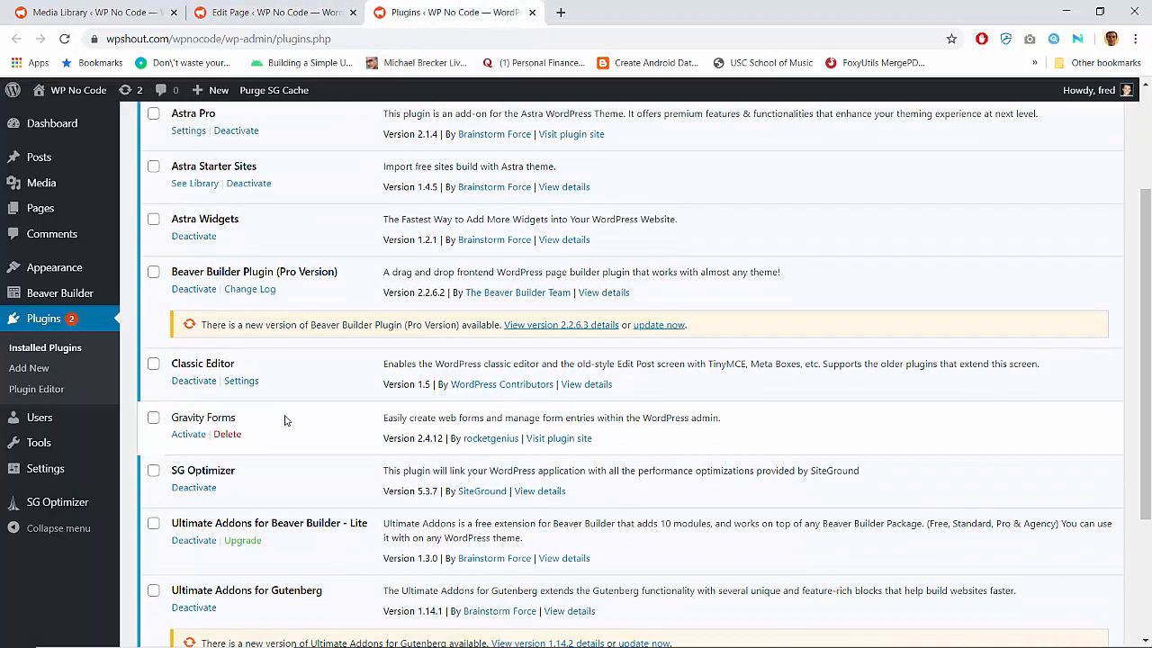
{"action": "left_click", "coordinate": [659, 325]}
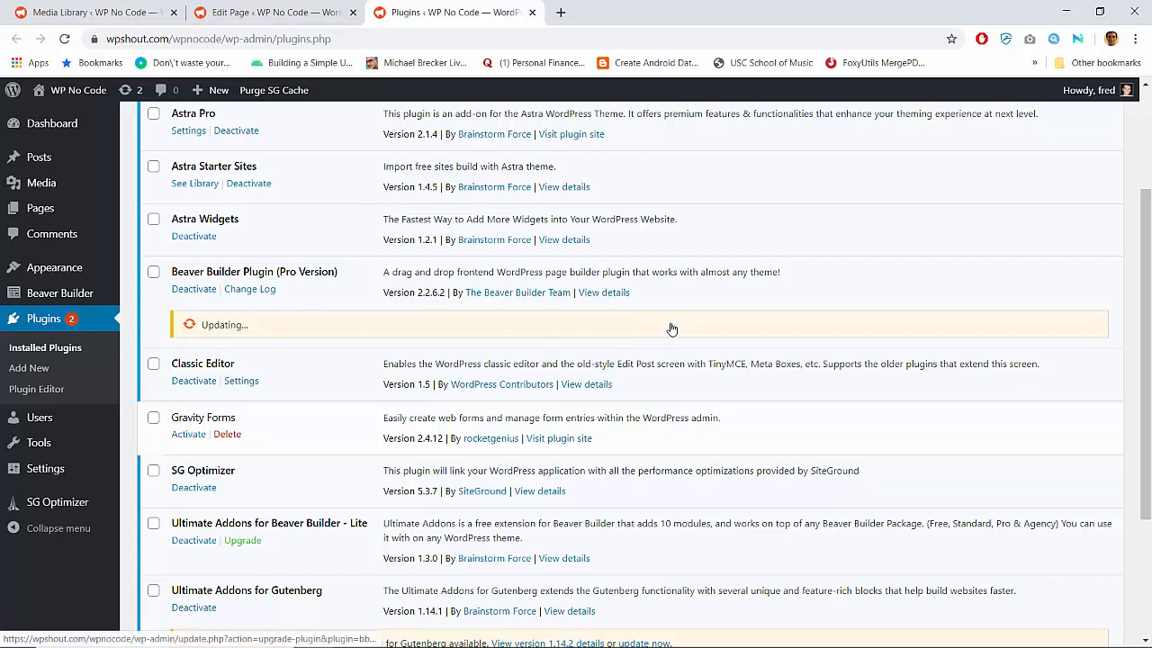
Open the Classic Editor plugin's settings in a new browser tab, allow users to switch editors, and save the changes
{"action": "right_click", "coordinate": [255, 379]}
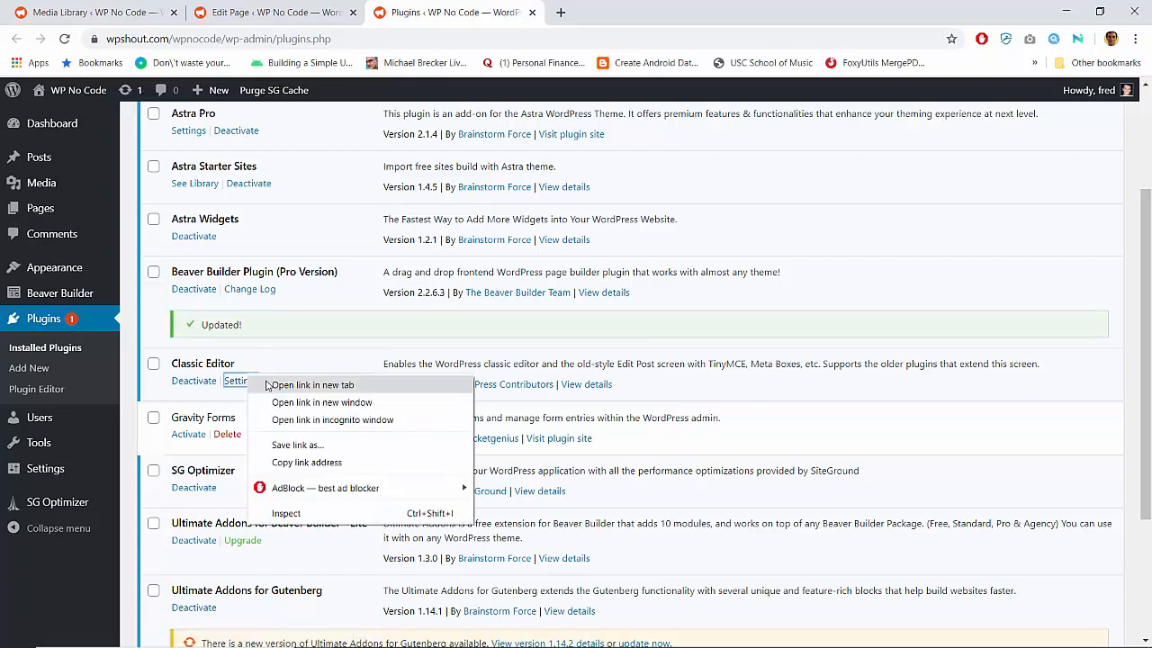
{"action": "left_click", "coordinate": [312, 386]}
{"action": "left_click", "coordinate": [618, 9]}
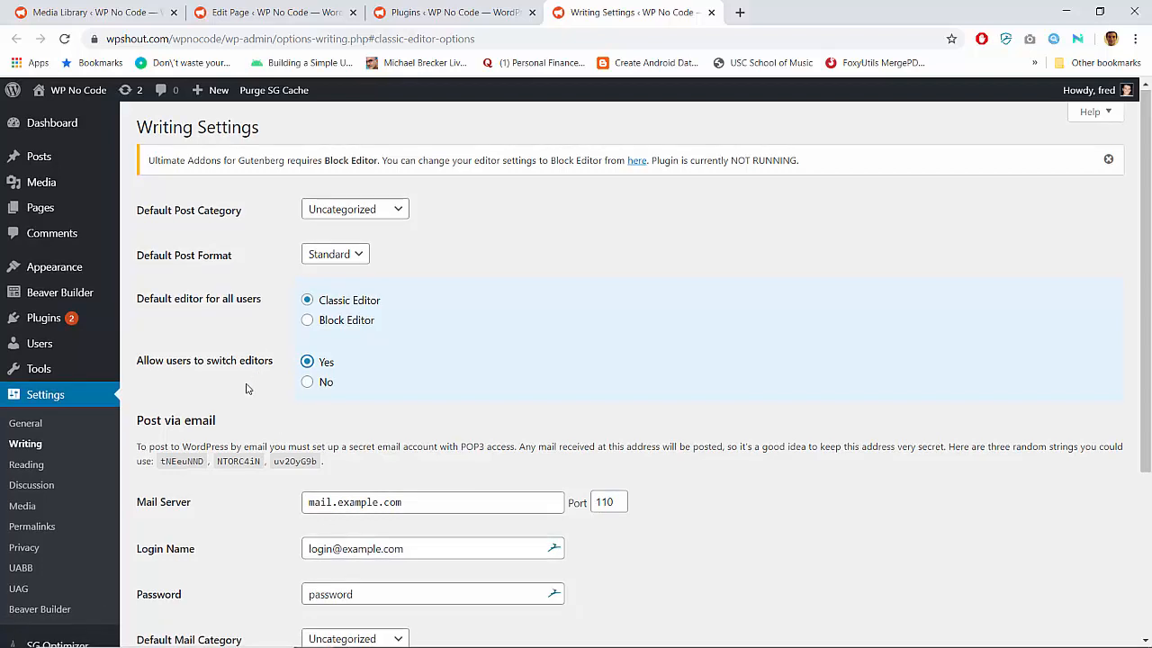
{"action": "scroll", "coordinate": [252, 392], "scroll_direction": "down", "scroll_amount": 3}
{"action": "left_click", "coordinate": [174, 572]}
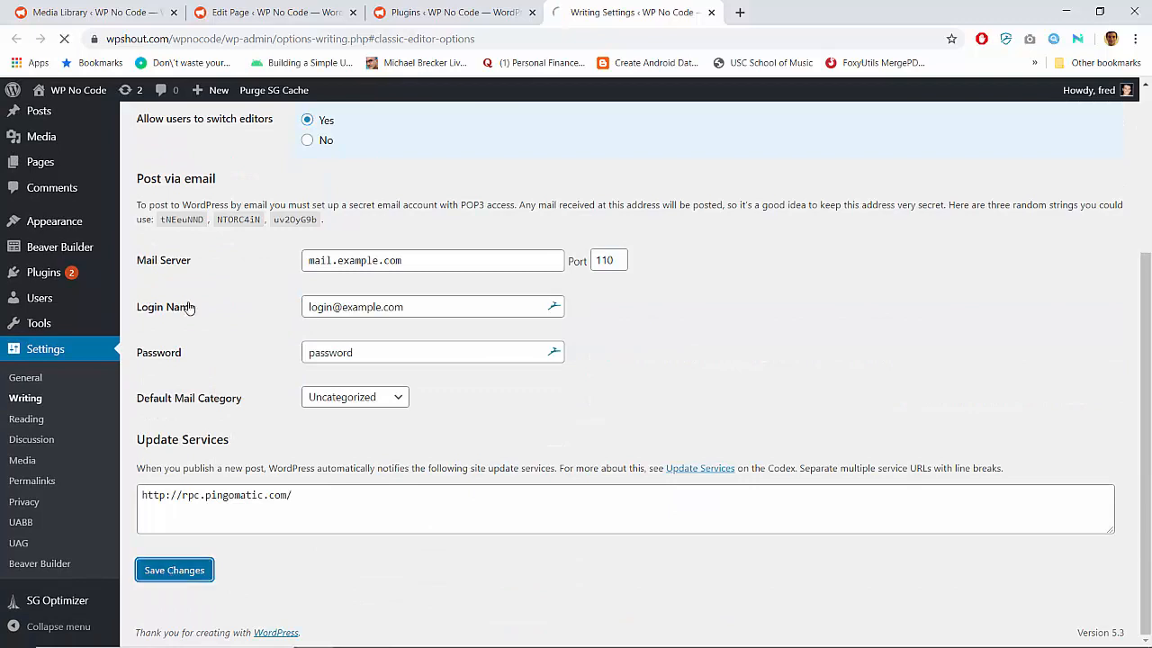
Reload the Blog page's edit screen to open it in the block editor and examine its document settings
{"action": "left_click", "coordinate": [259, 12]}
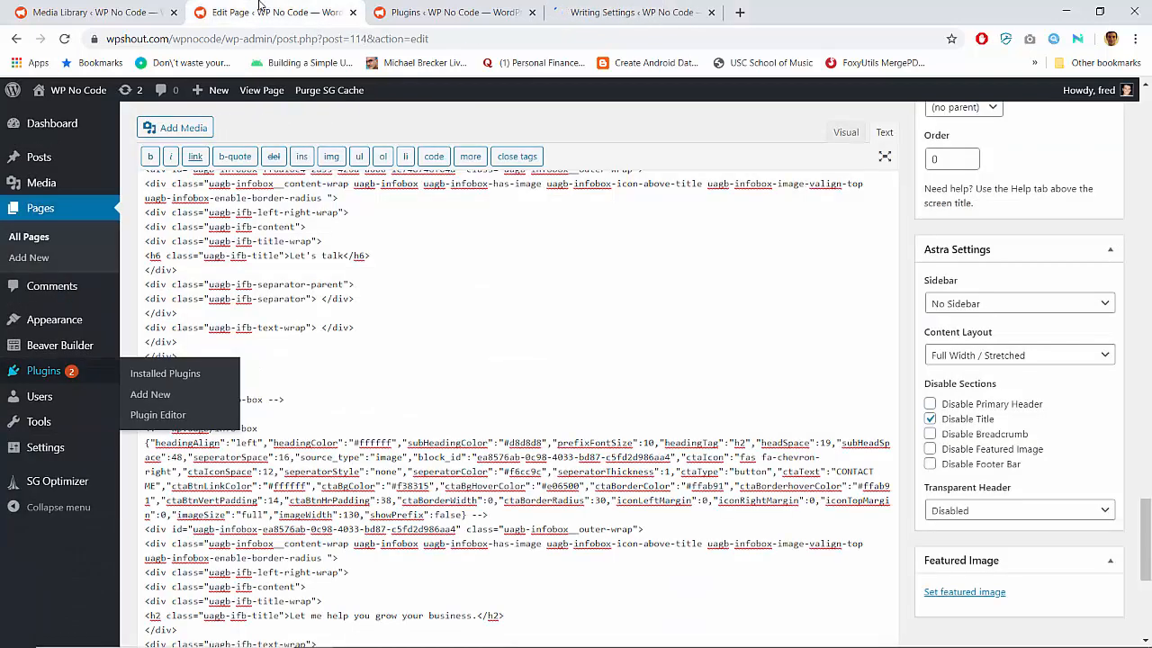
{"action": "left_click", "coordinate": [65, 38]}
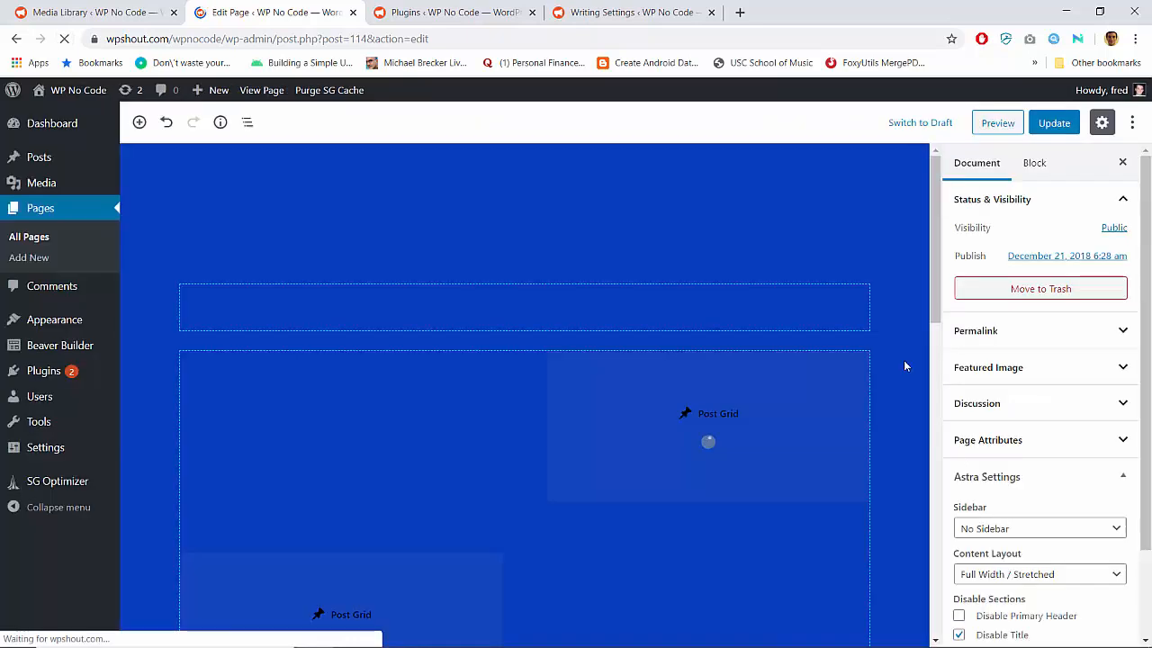
{"action": "scroll", "coordinate": [1033, 396], "scroll_direction": "down", "scroll_amount": 1}
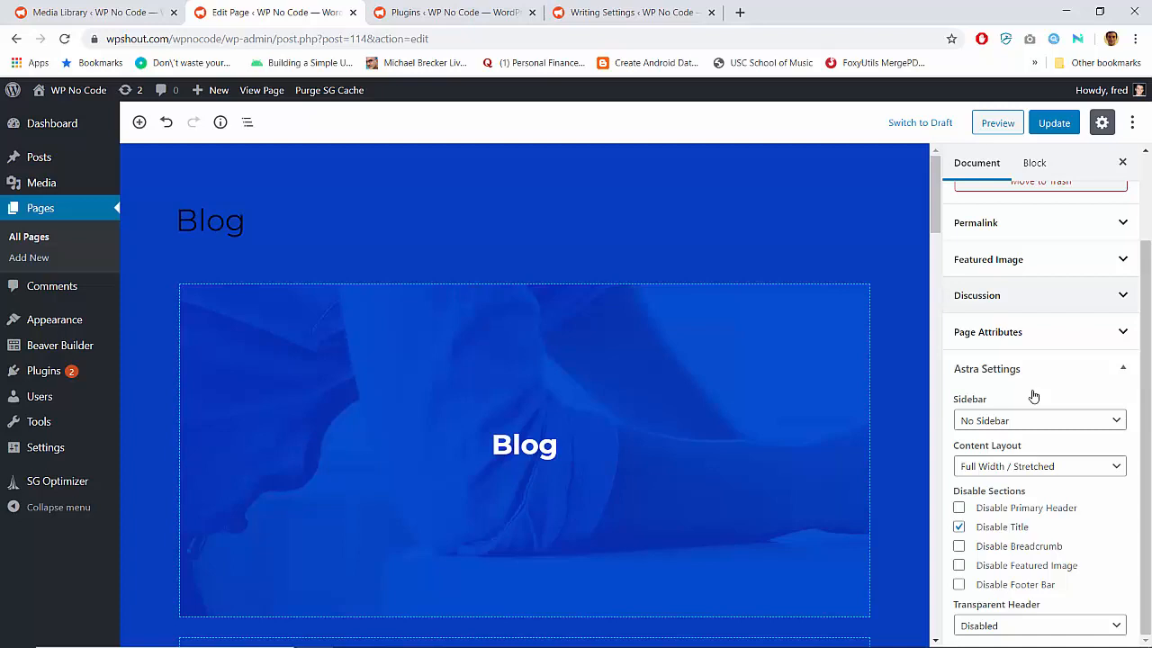
{"action": "scroll", "coordinate": [1033, 396], "scroll_direction": "up", "scroll_amount": 1}
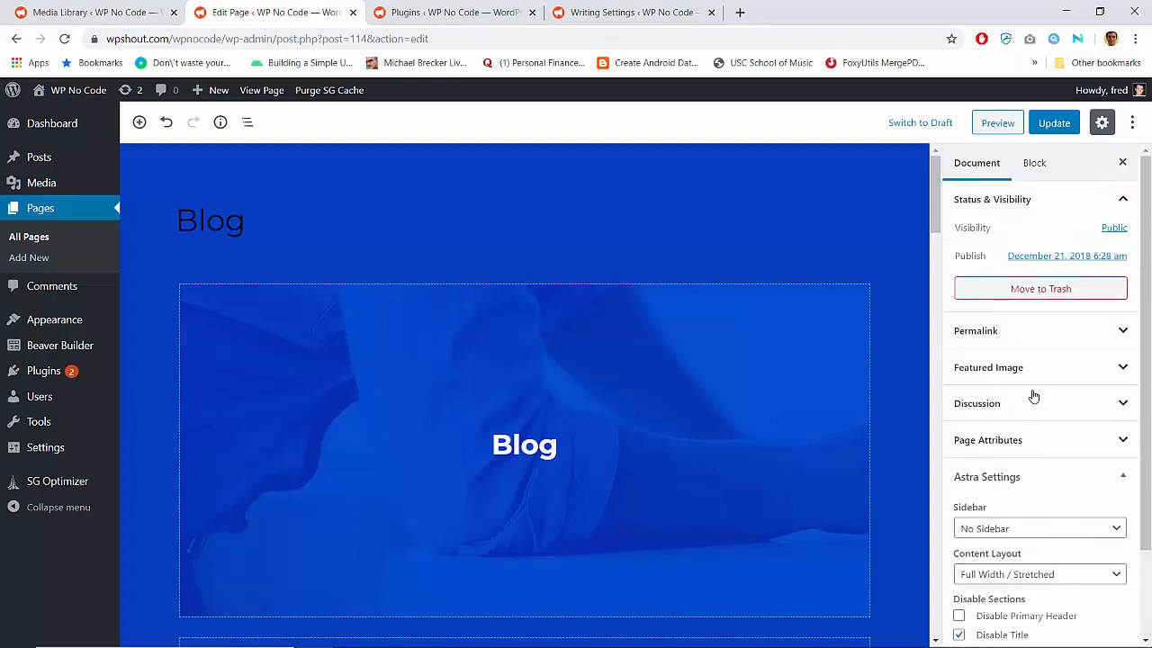
{"action": "left_click", "coordinate": [1103, 125]}
{"action": "left_click", "coordinate": [1103, 124]}
Convert the Blog page to Beaver Builder and launch the builder
{"action": "left_click", "coordinate": [1131, 124]}
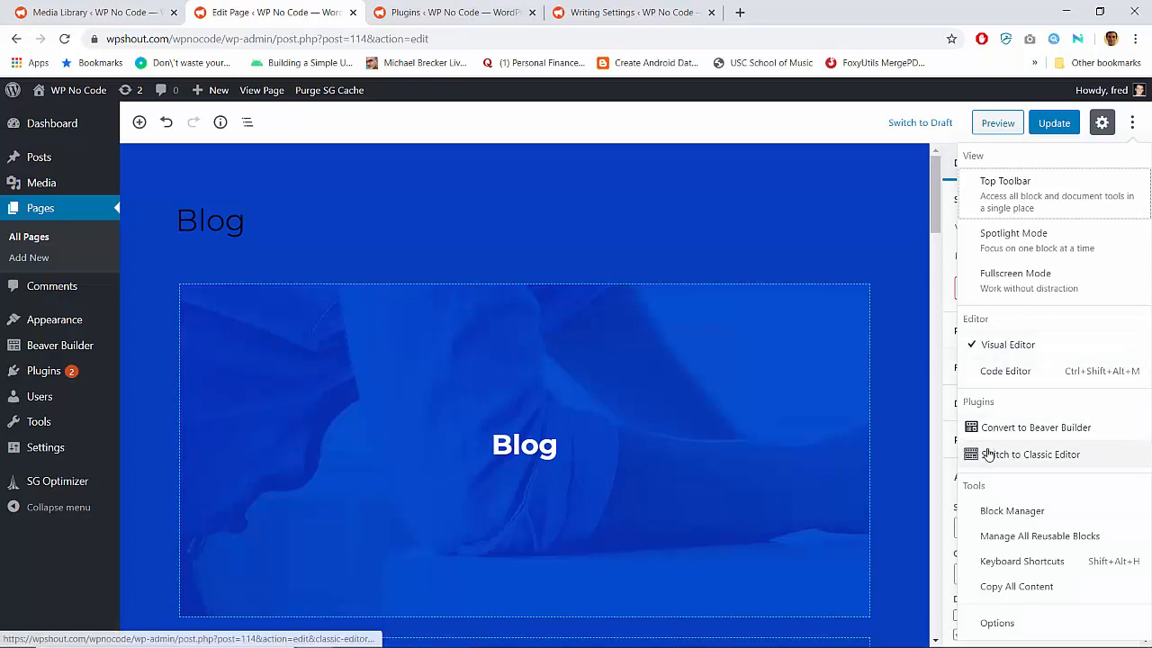
{"action": "left_click", "coordinate": [1015, 429]}
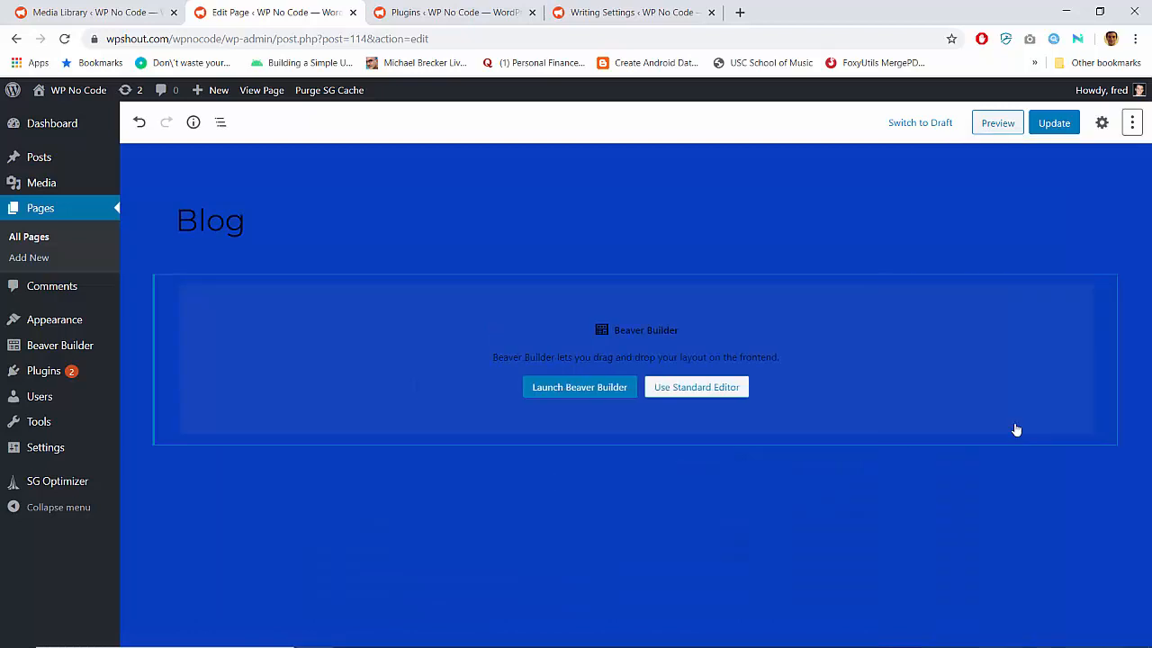
{"action": "left_click", "coordinate": [580, 388]}
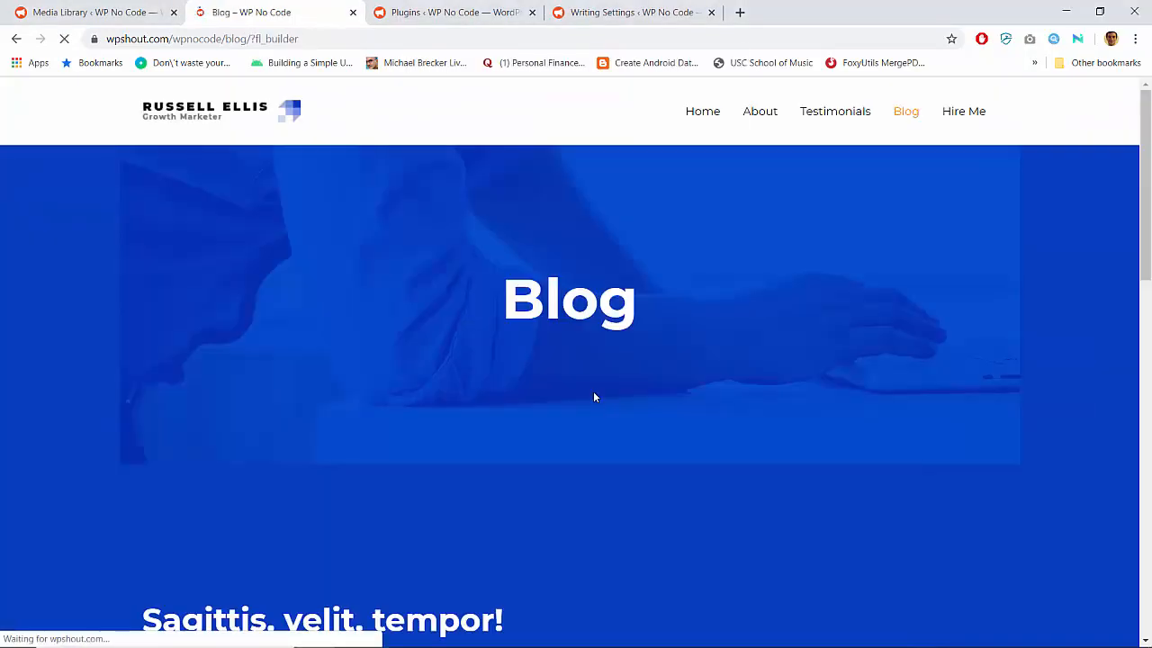
Examine the converted Blog page from header to footer in Beaver Builder, then exit and discard the changes
{"action": "scroll", "coordinate": [538, 489], "scroll_direction": "down", "scroll_amount": 6}
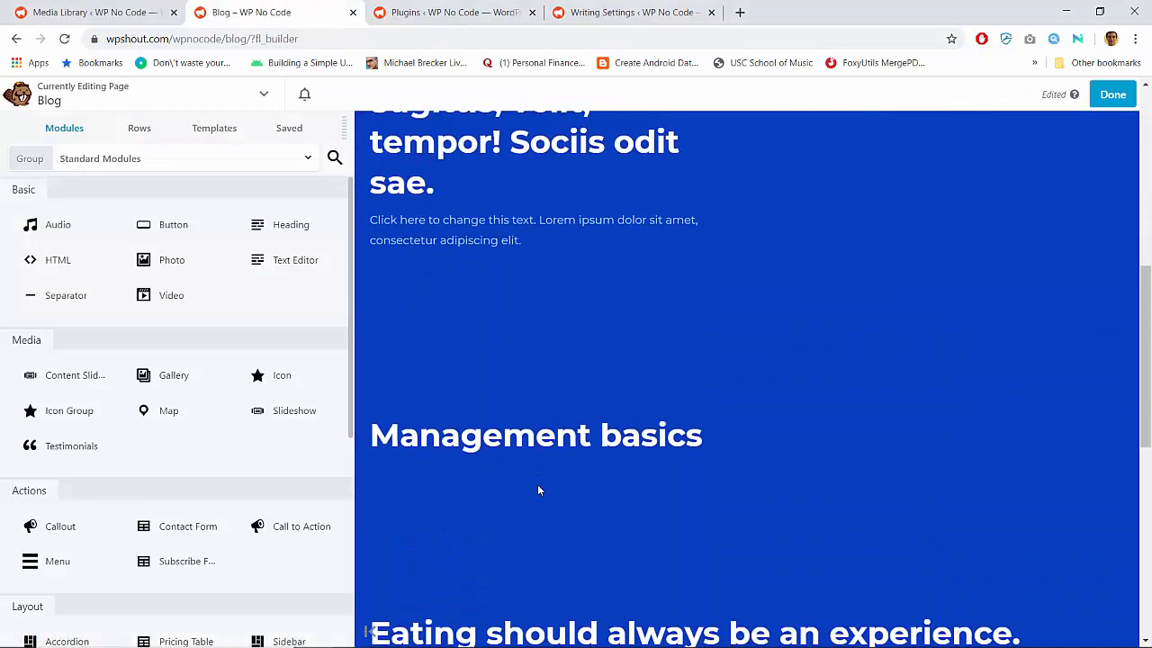
{"action": "scroll", "coordinate": [537, 490], "scroll_direction": "up", "scroll_amount": 3}
{"action": "scroll", "coordinate": [539, 461], "scroll_direction": "down", "scroll_amount": 5}
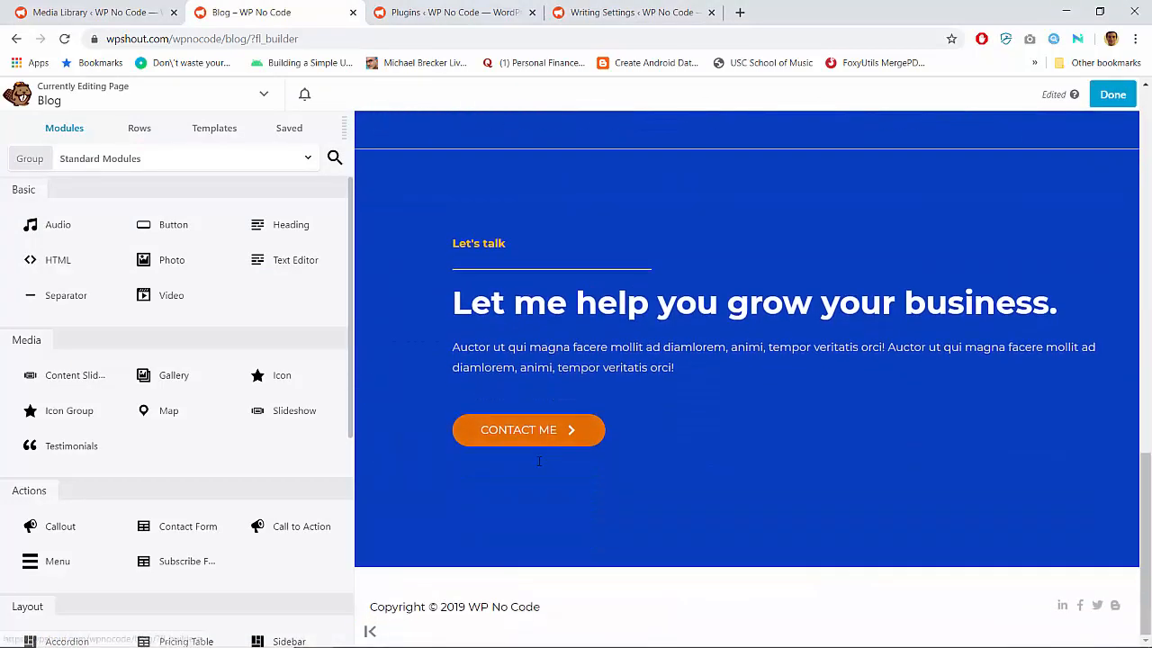
{"action": "scroll", "coordinate": [539, 461], "scroll_direction": "up", "scroll_amount": 5}
{"action": "scroll", "coordinate": [539, 461], "scroll_direction": "up", "scroll_amount": 4}
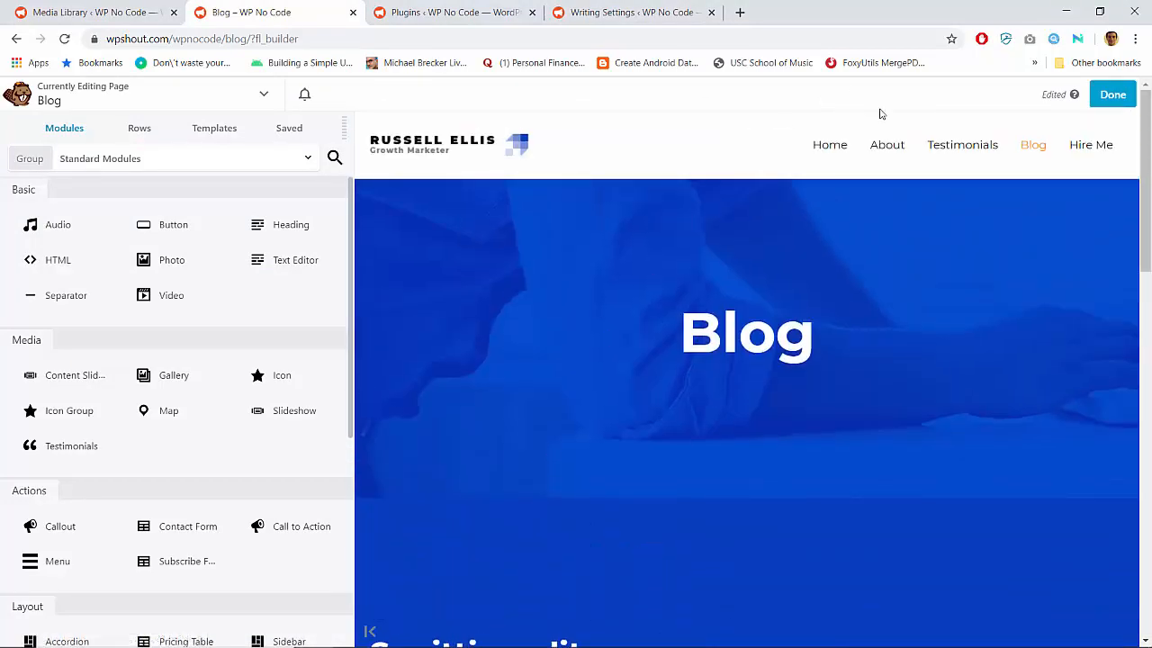
{"action": "left_click", "coordinate": [1109, 96]}
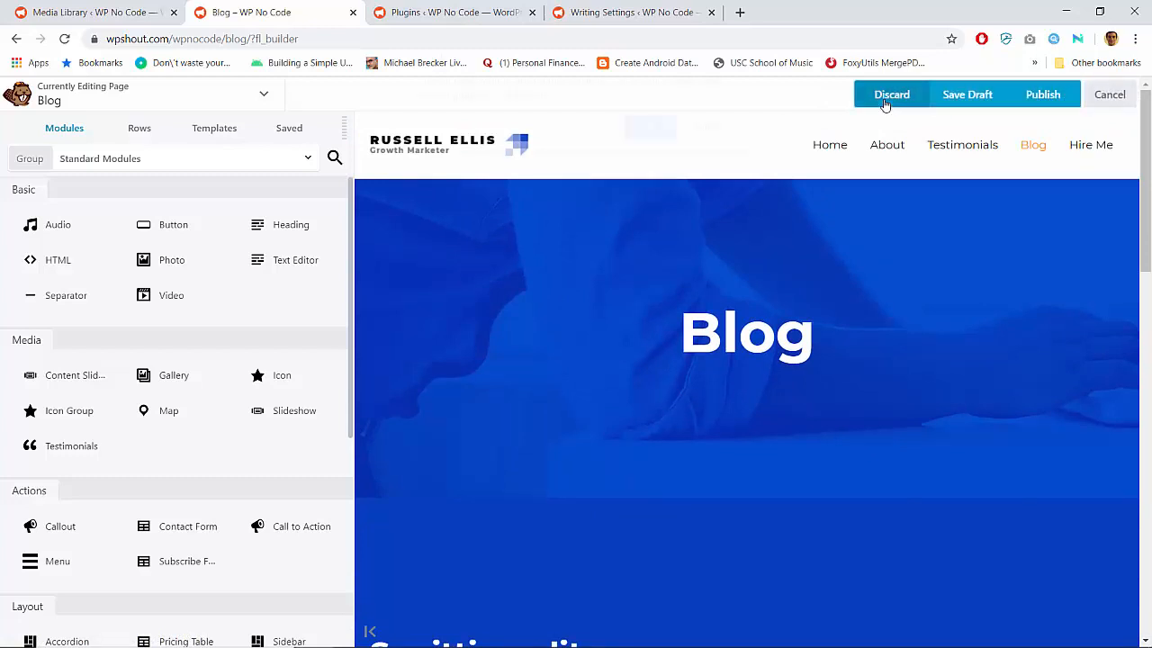
{"action": "left_click", "coordinate": [889, 96]}
{"action": "key", "text": "Return"}
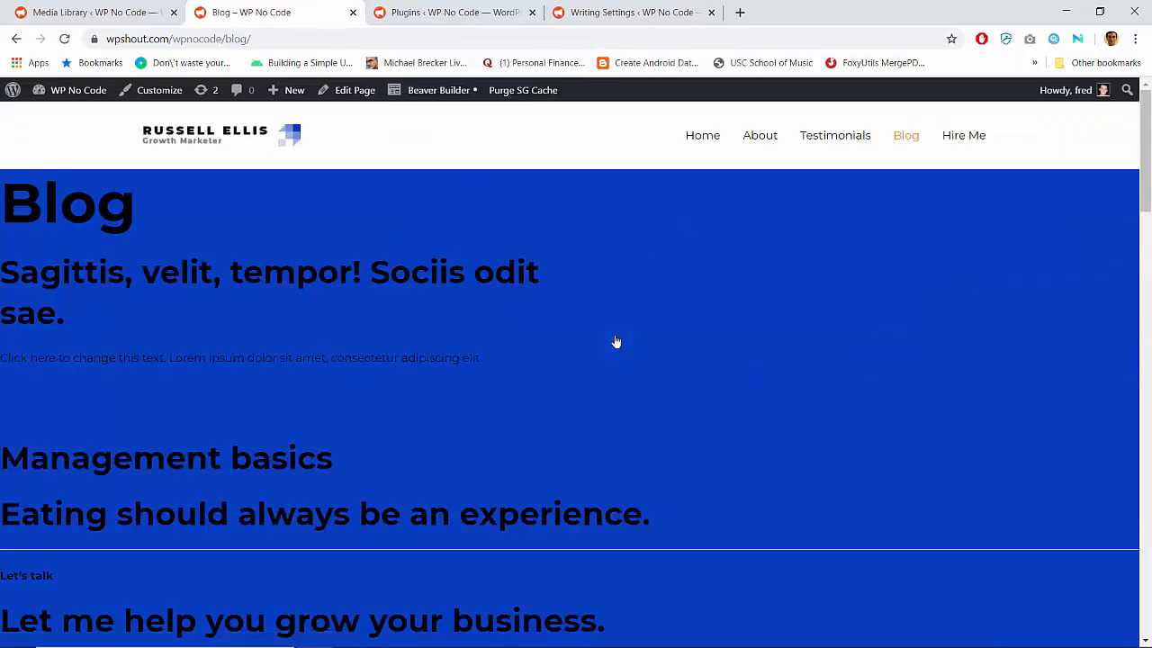
Reopen the Blog page in the WordPress editor and examine the state of its converted content
{"action": "left_click", "coordinate": [341, 94]}
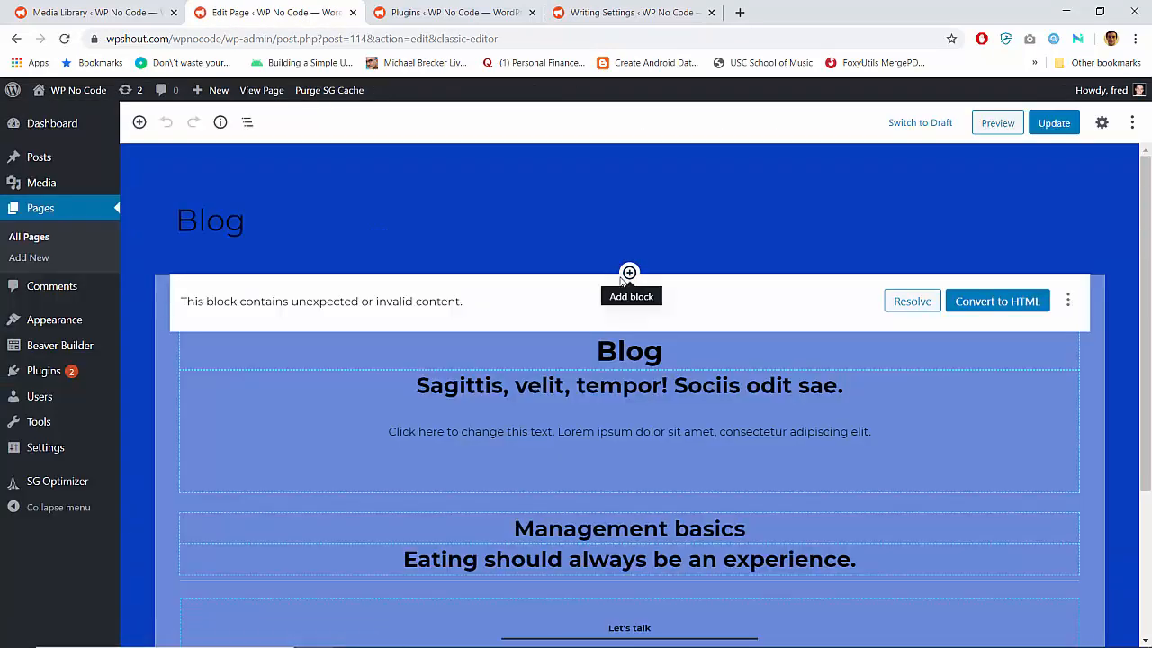
{"action": "scroll", "coordinate": [792, 381], "scroll_direction": "down", "scroll_amount": 2}
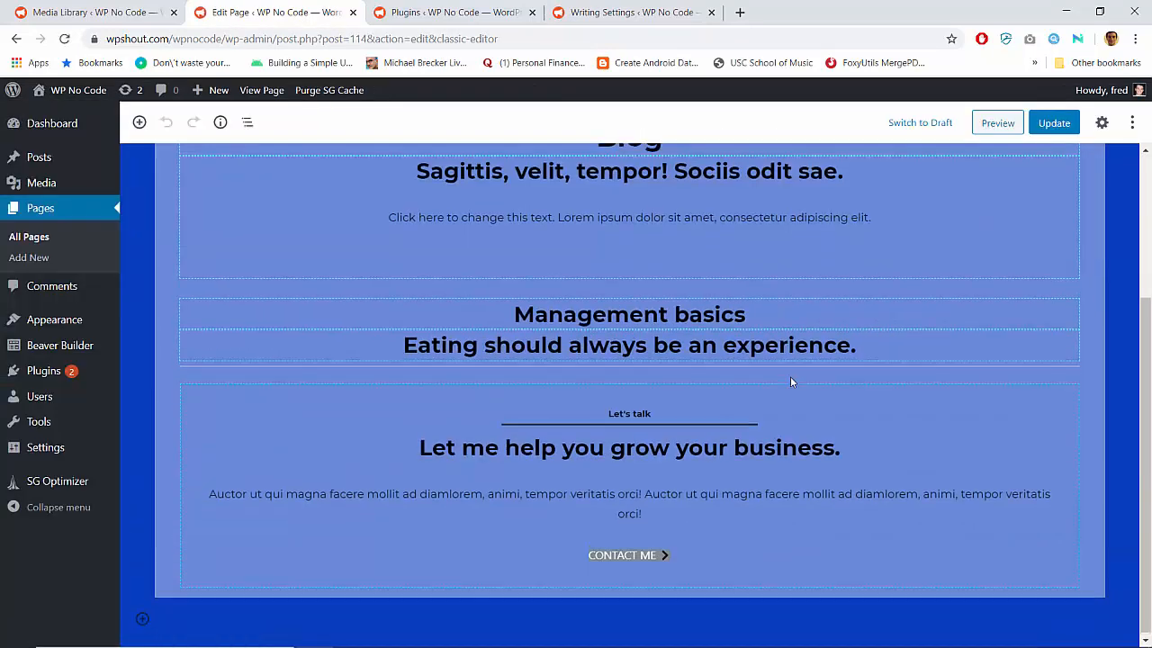
{"action": "scroll", "coordinate": [733, 362], "scroll_direction": "up", "scroll_amount": 2}
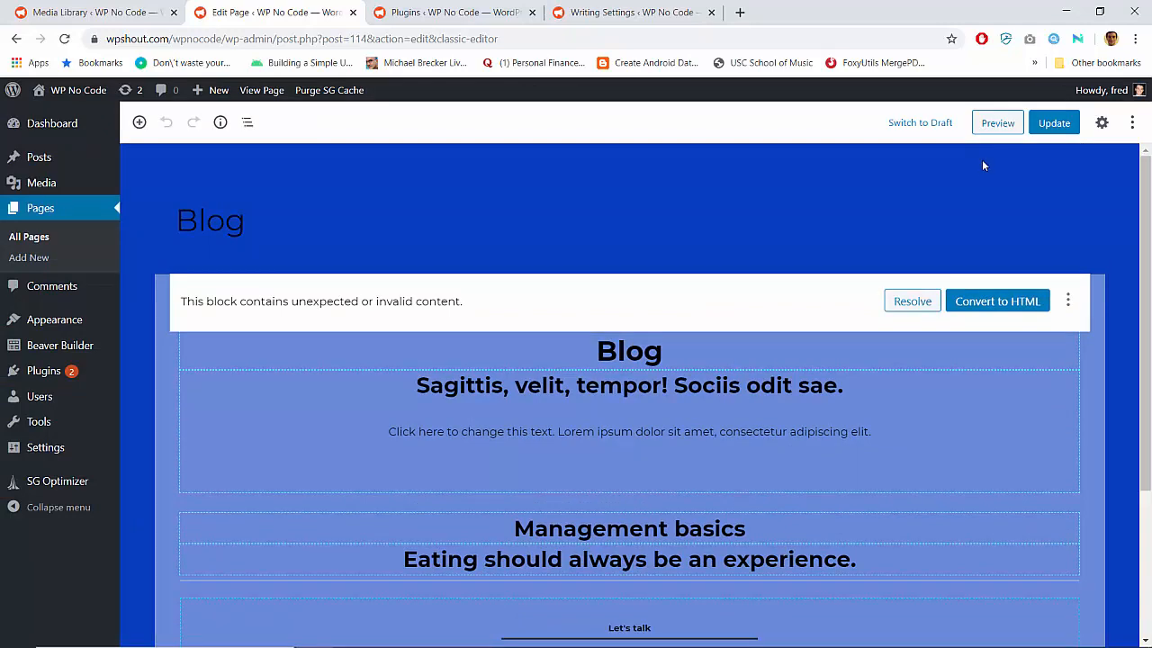
Open the Blog page's revisions, select the one from 22 Nov @ 23:11, and examine its block markup
{"action": "left_click", "coordinate": [1103, 124]}
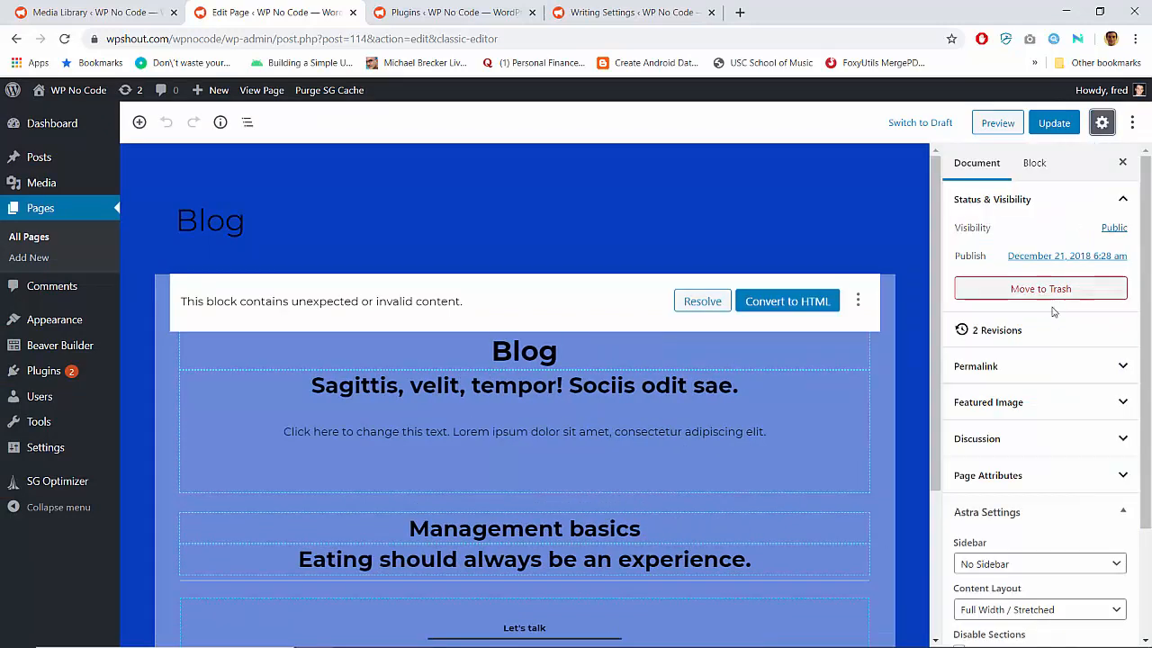
{"action": "left_click", "coordinate": [1047, 342]}
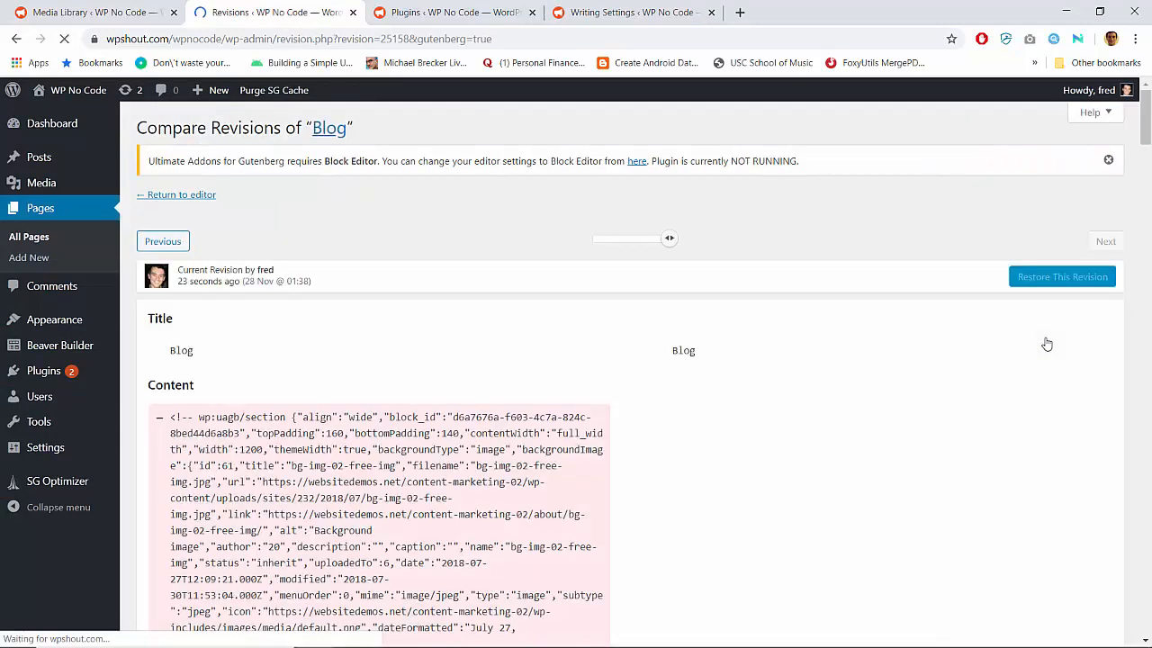
{"action": "left_click_drag", "start_coordinate": [673, 243], "coordinate": [578, 243]}
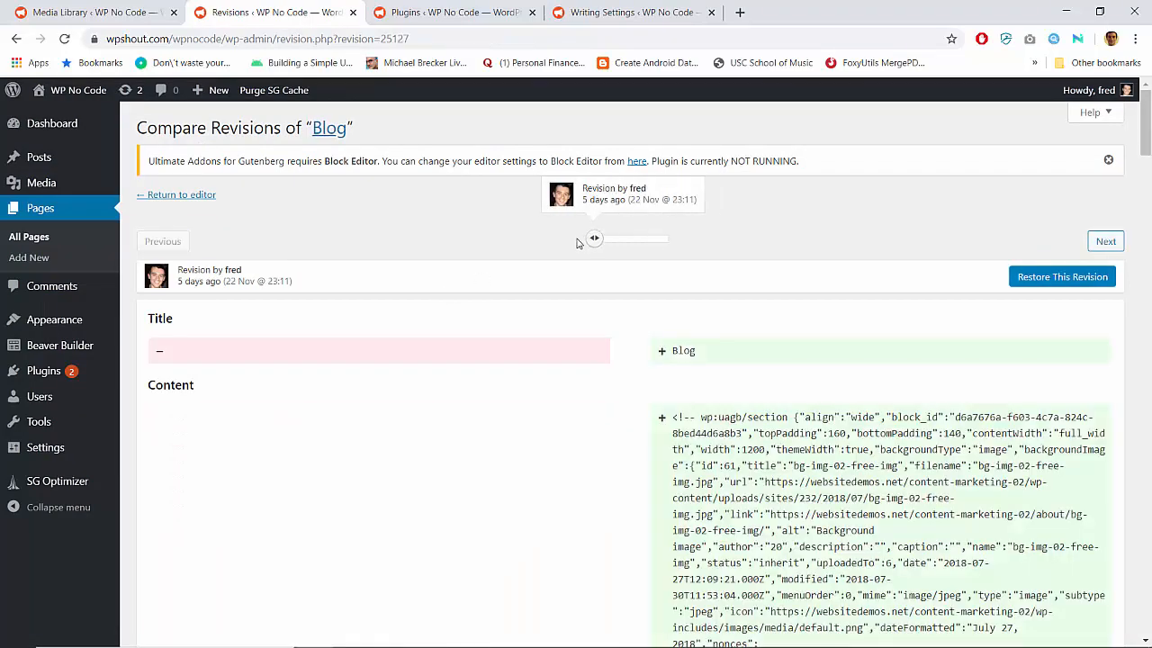
{"action": "scroll", "coordinate": [849, 432], "scroll_direction": "down", "scroll_amount": 6}
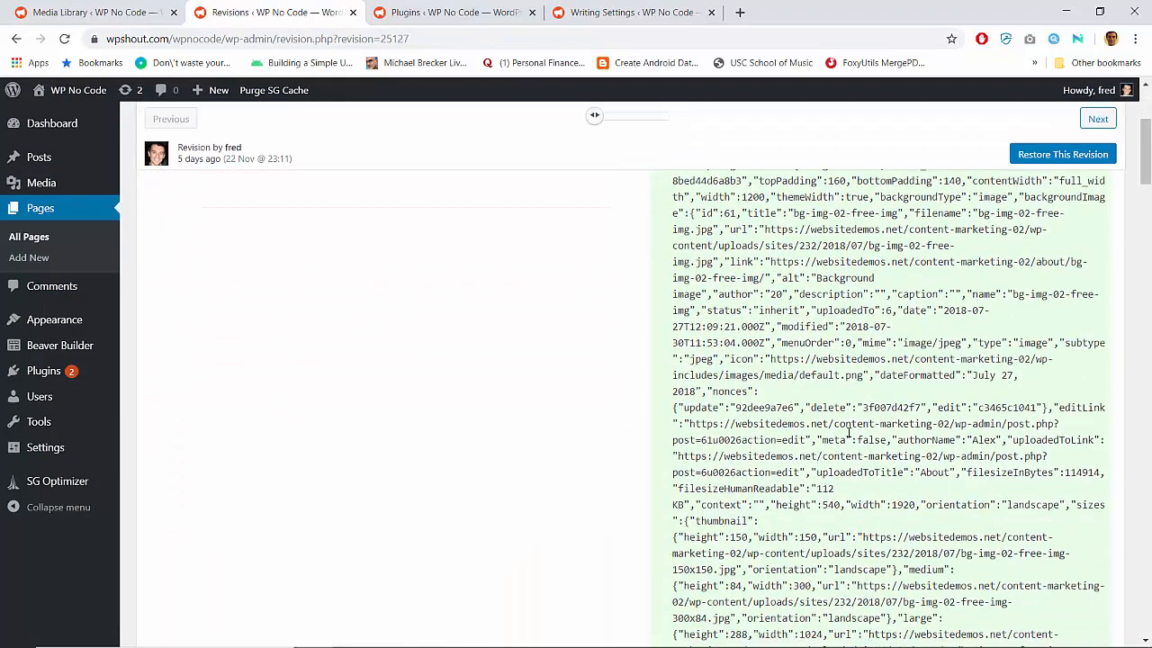
{"action": "scroll", "coordinate": [849, 432], "scroll_direction": "down", "scroll_amount": 10}
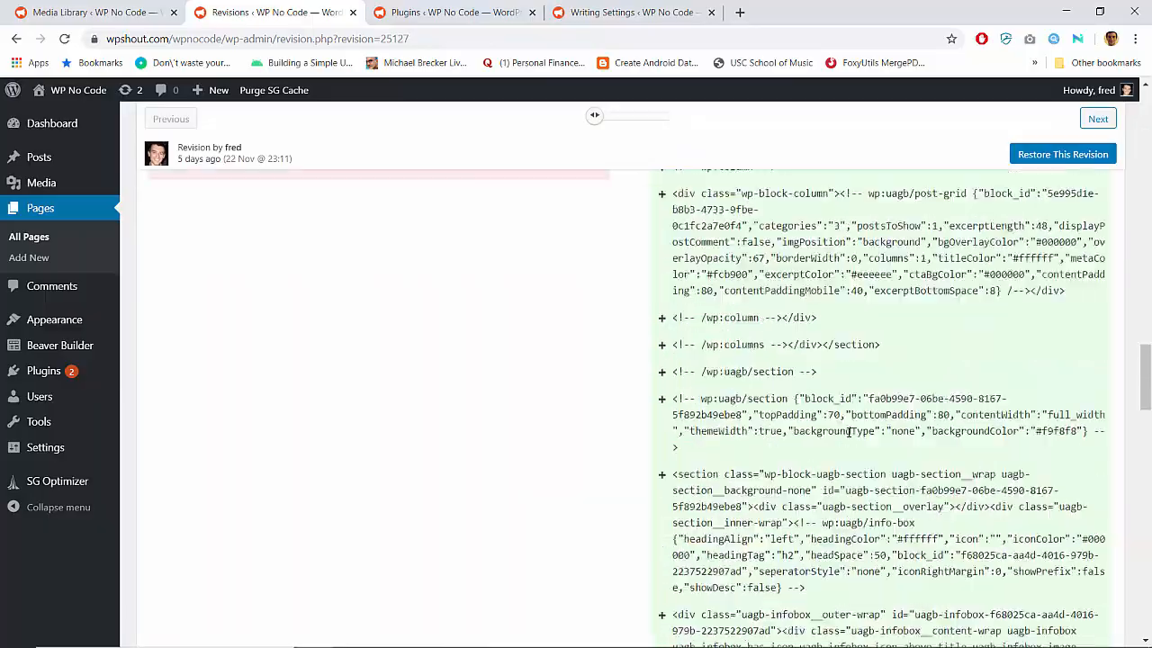
Select the current revision of the Blog page from 28 Nov @ 01:38 and examine its markup differences
{"action": "scroll", "coordinate": [849, 432], "scroll_direction": "up", "scroll_amount": 10}
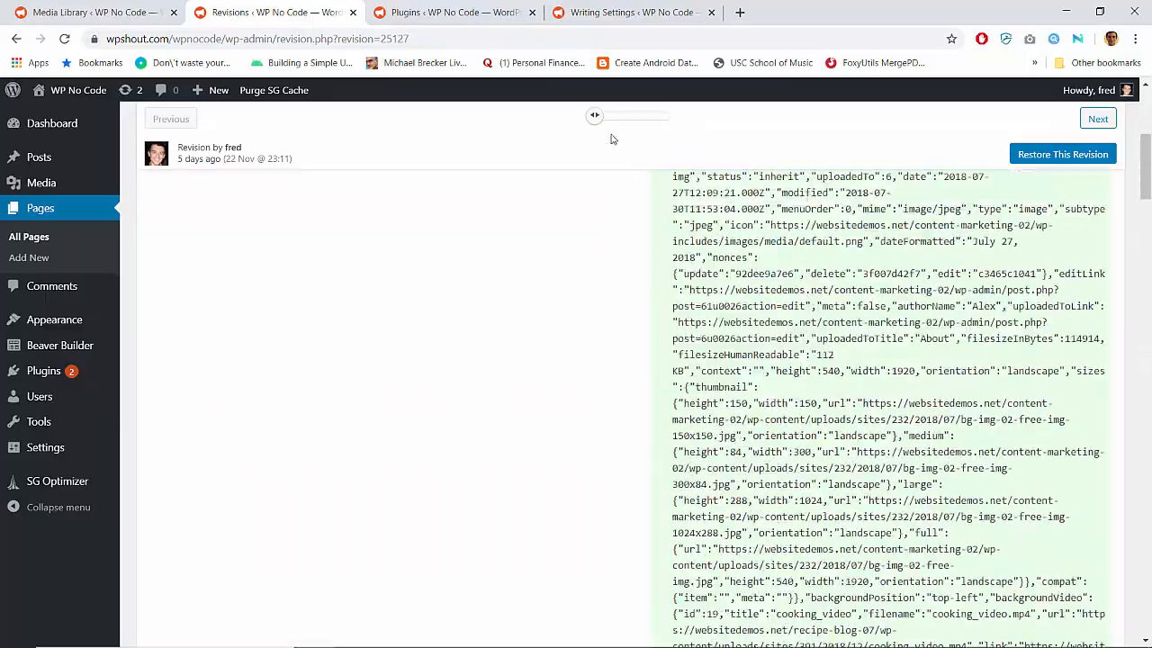
{"action": "left_click", "coordinate": [633, 129]}
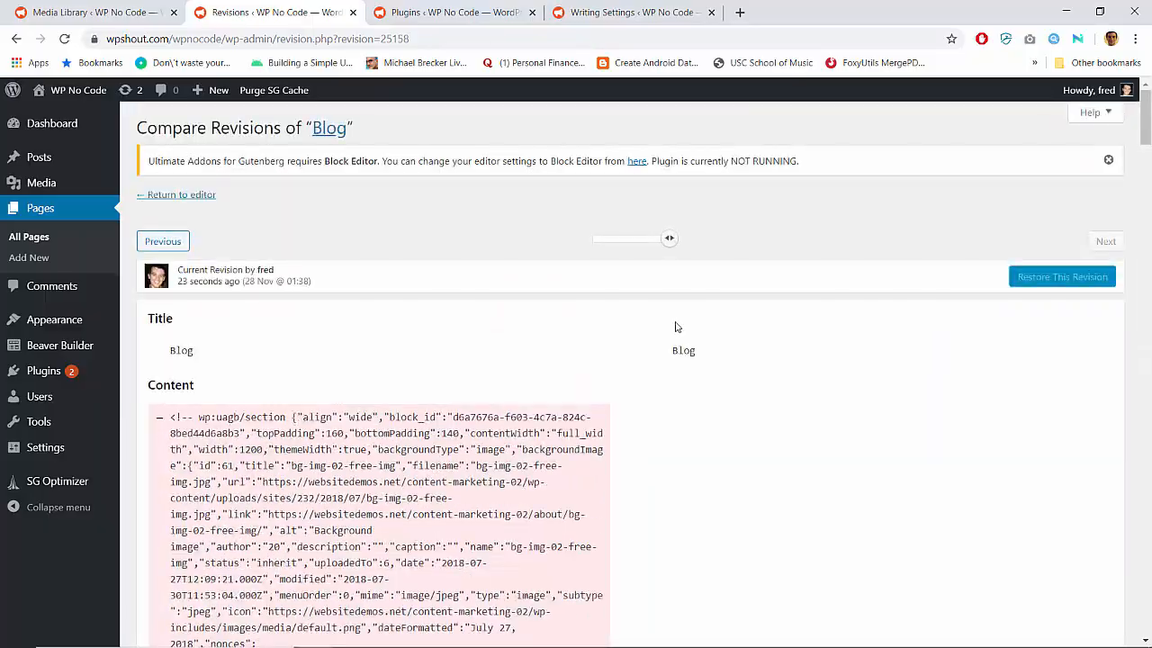
{"action": "scroll", "coordinate": [677, 325], "scroll_direction": "down", "scroll_amount": 5}
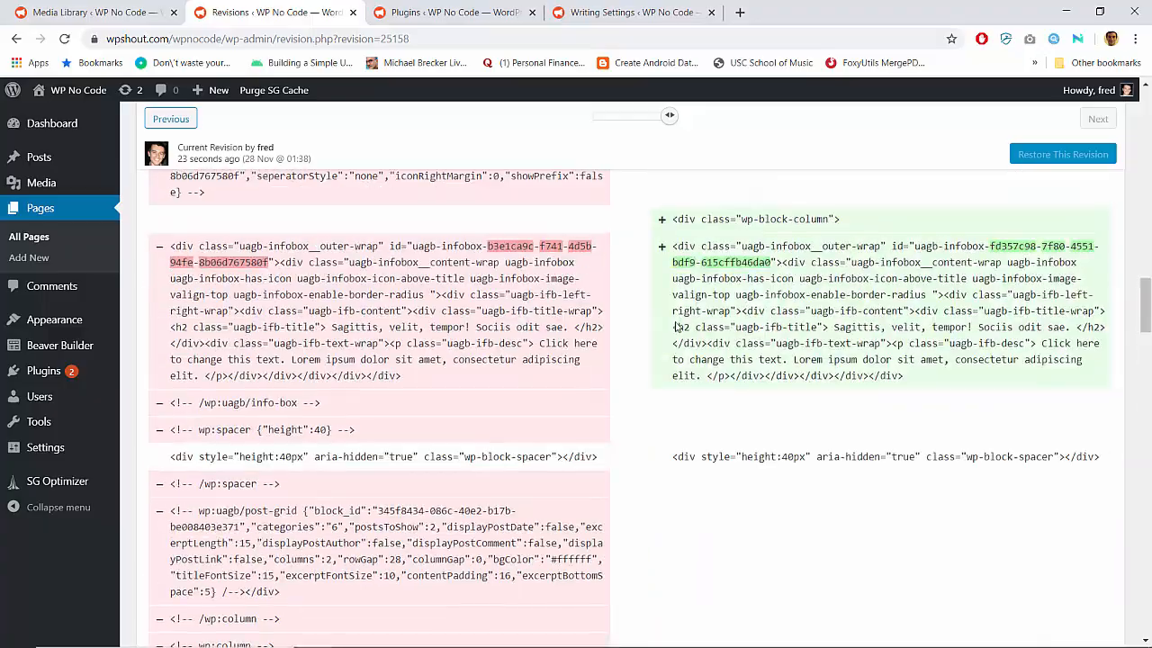
{"action": "scroll", "coordinate": [677, 327], "scroll_direction": "up", "scroll_amount": 10}
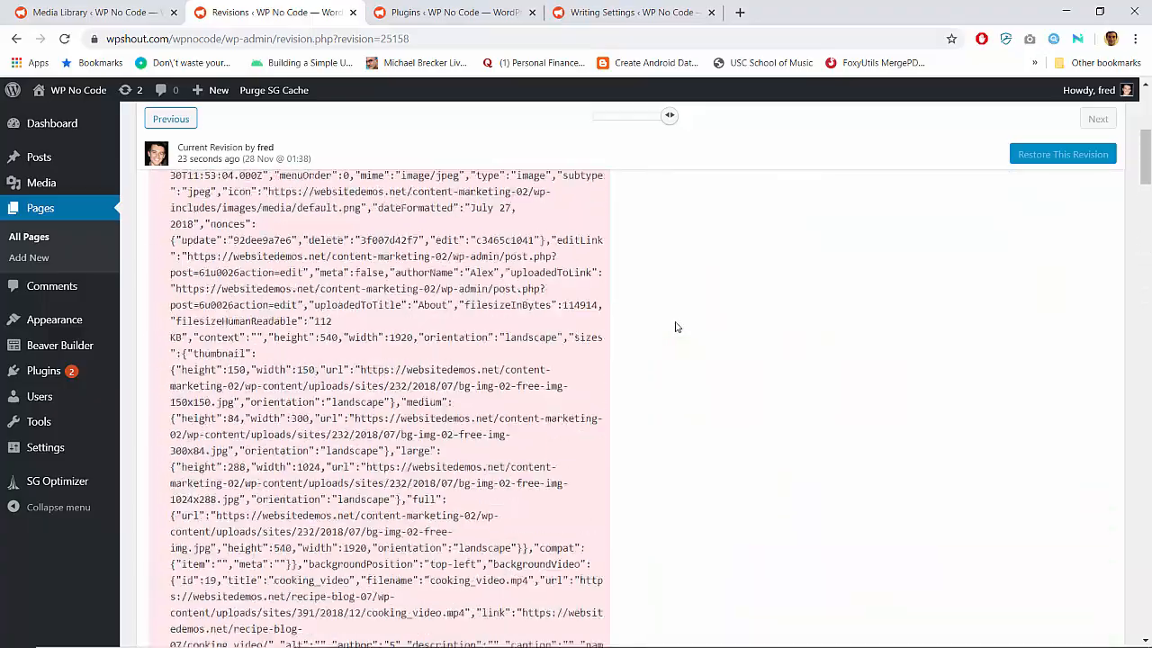
Restore the Blog page to the 22 Nov @ 23:11 revision and check the page layout in the block editor
{"action": "scroll", "coordinate": [677, 326], "scroll_direction": "up", "scroll_amount": 5}
{"action": "left_click_drag", "start_coordinate": [669, 238], "coordinate": [595, 237]}
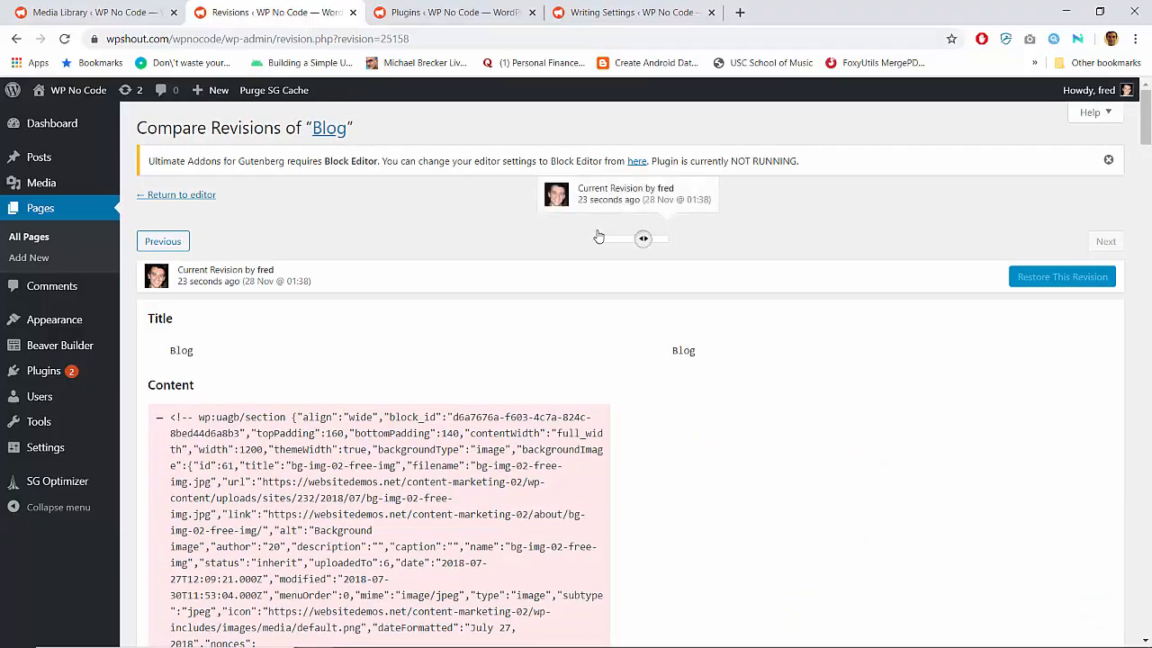
{"action": "left_click", "coordinate": [1088, 279]}
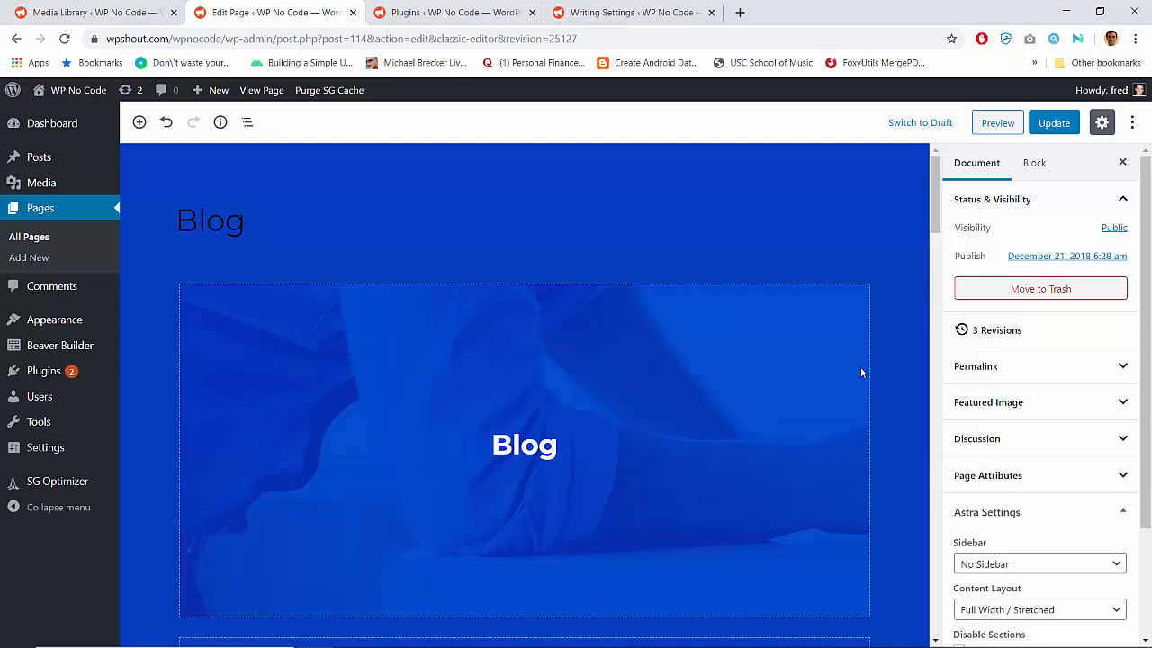
{"action": "scroll", "coordinate": [860, 370], "scroll_direction": "down", "scroll_amount": 15}
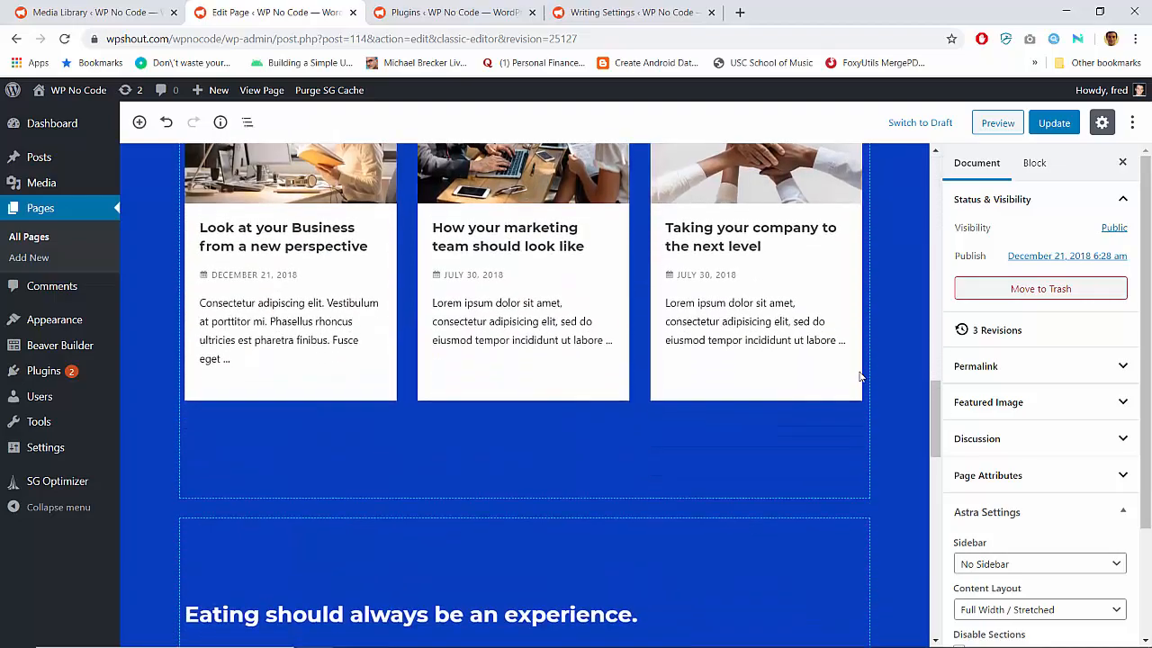
{"action": "scroll", "coordinate": [861, 377], "scroll_direction": "down", "scroll_amount": 13}
{"action": "scroll", "coordinate": [861, 376], "scroll_direction": "up", "scroll_amount": 20}
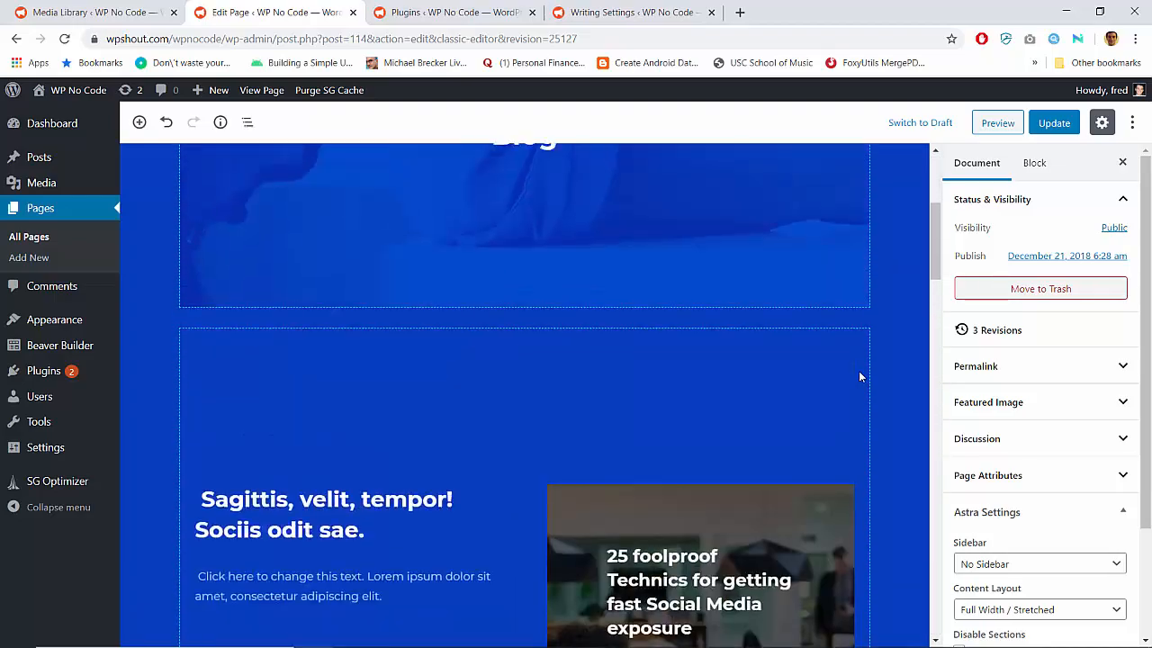
{"action": "scroll", "coordinate": [859, 378], "scroll_direction": "up", "scroll_amount": 4}
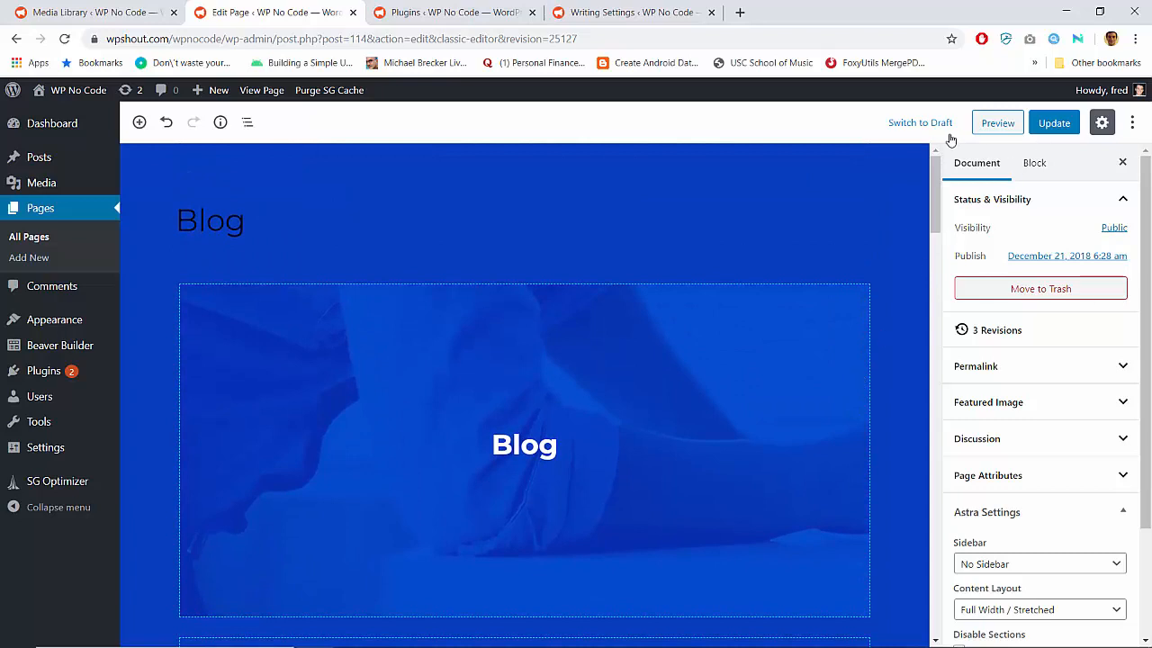
Preview the Blog page in a separate tab and examine it down to the Management basics section
{"action": "right_click", "coordinate": [996, 131]}
{"action": "left_click", "coordinate": [997, 135]}
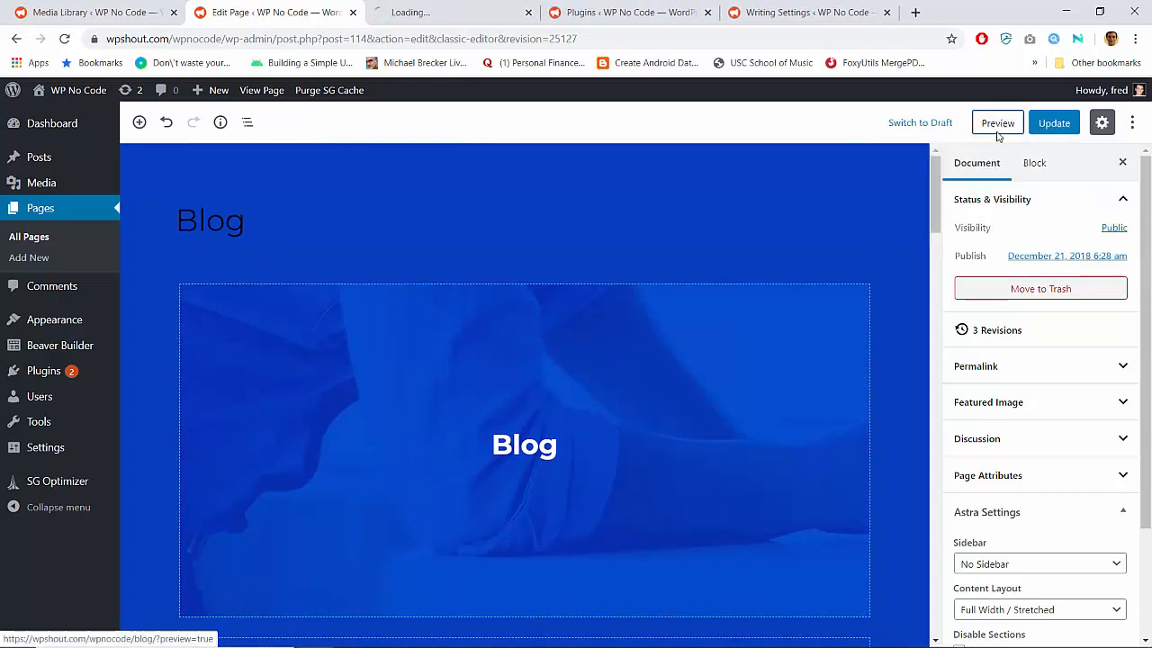
{"action": "left_click", "coordinate": [455, 9]}
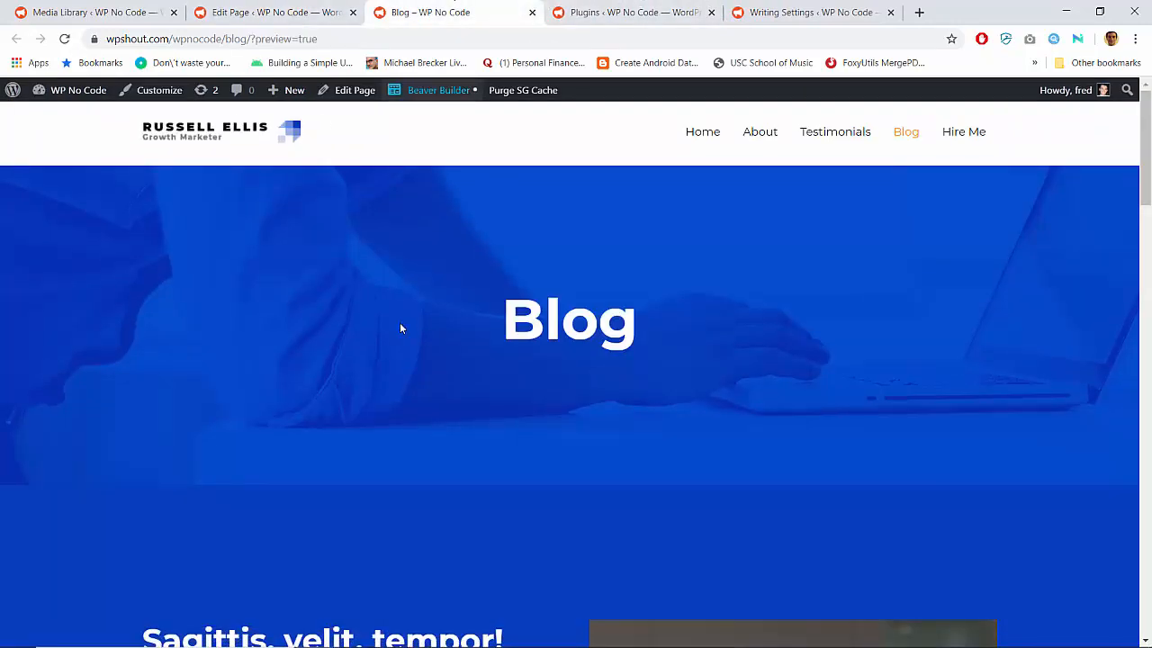
{"action": "scroll", "coordinate": [400, 324], "scroll_direction": "down", "scroll_amount": 5}
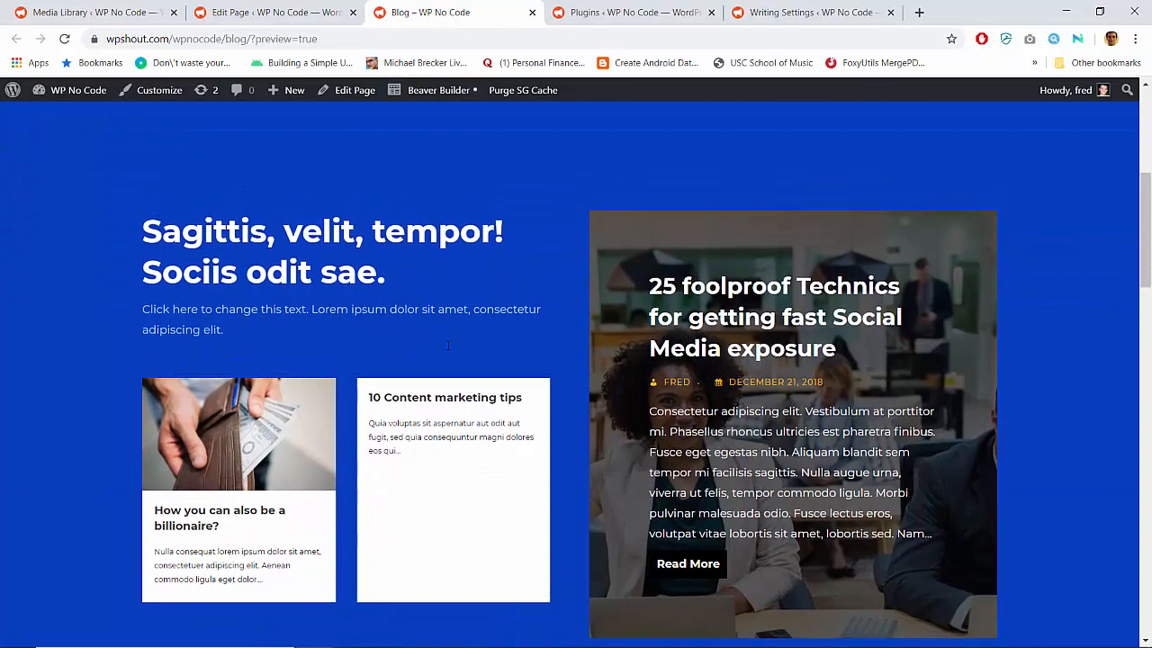
{"action": "scroll", "coordinate": [400, 416], "scroll_direction": "down", "scroll_amount": 4}
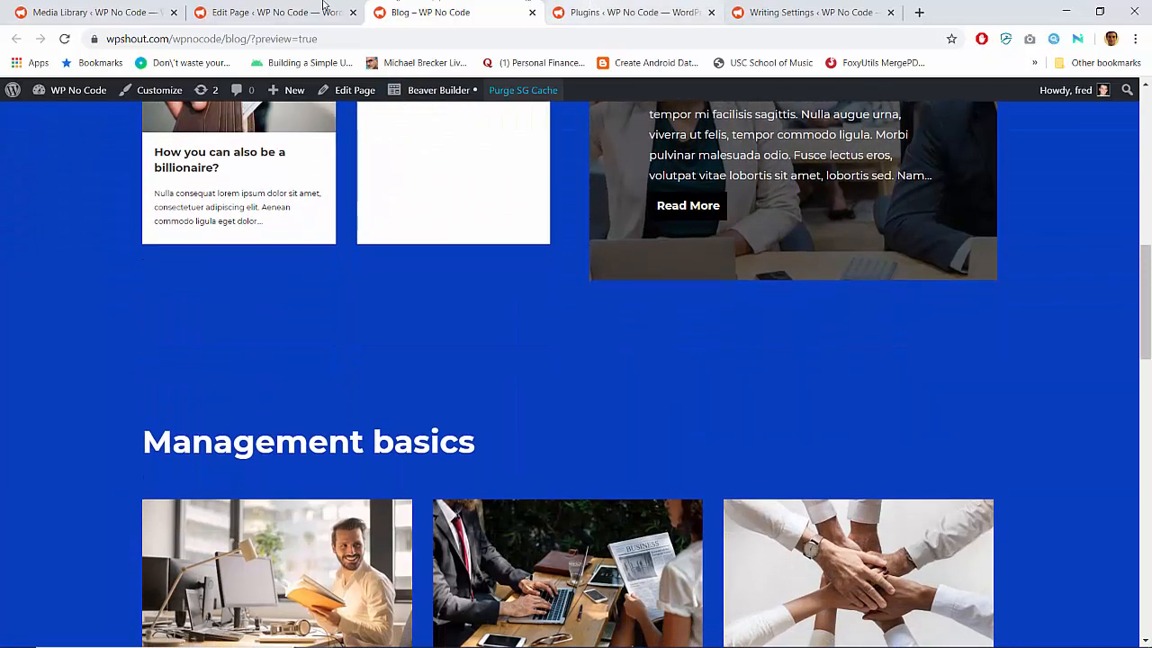
Return to the page editor and inspect the Info Box block holding the "Sagittis, velit, tempor!" heading
{"action": "left_click", "coordinate": [281, 9]}
{"action": "scroll", "coordinate": [458, 360], "scroll_direction": "down", "scroll_amount": 5}
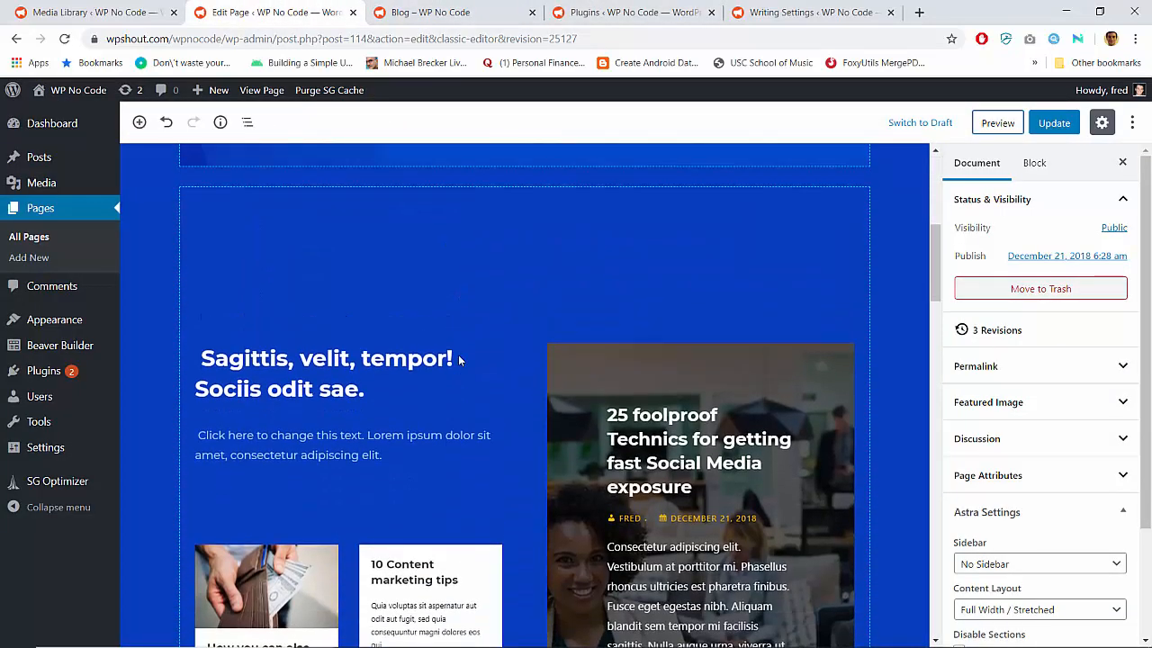
{"action": "scroll", "coordinate": [458, 360], "scroll_direction": "up", "scroll_amount": 4}
{"action": "scroll", "coordinate": [458, 360], "scroll_direction": "up", "scroll_amount": 1}
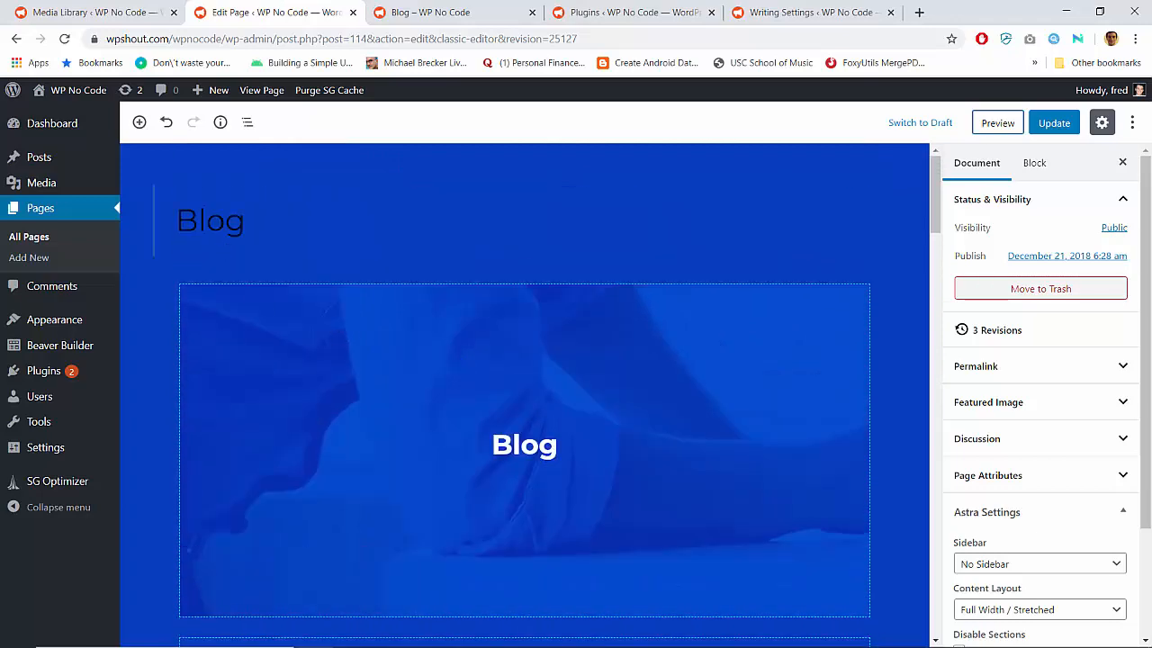
{"action": "scroll", "coordinate": [390, 437], "scroll_direction": "down", "scroll_amount": 5}
{"action": "left_click", "coordinate": [317, 268]}
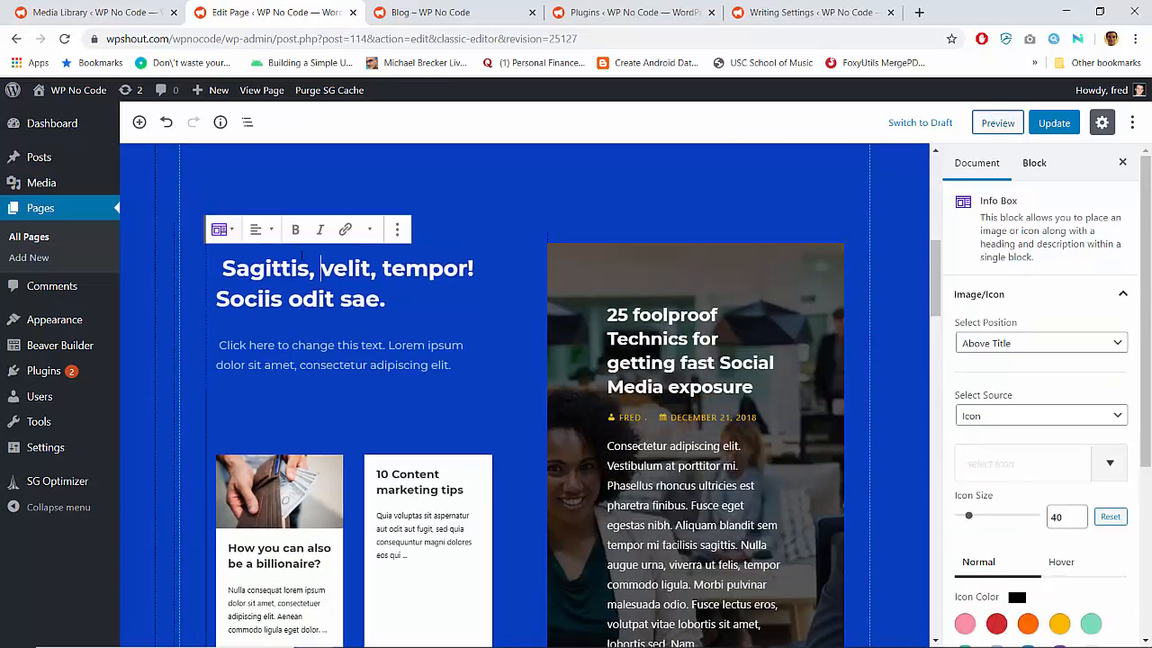
{"action": "scroll", "coordinate": [396, 324], "scroll_direction": "down", "scroll_amount": 4}
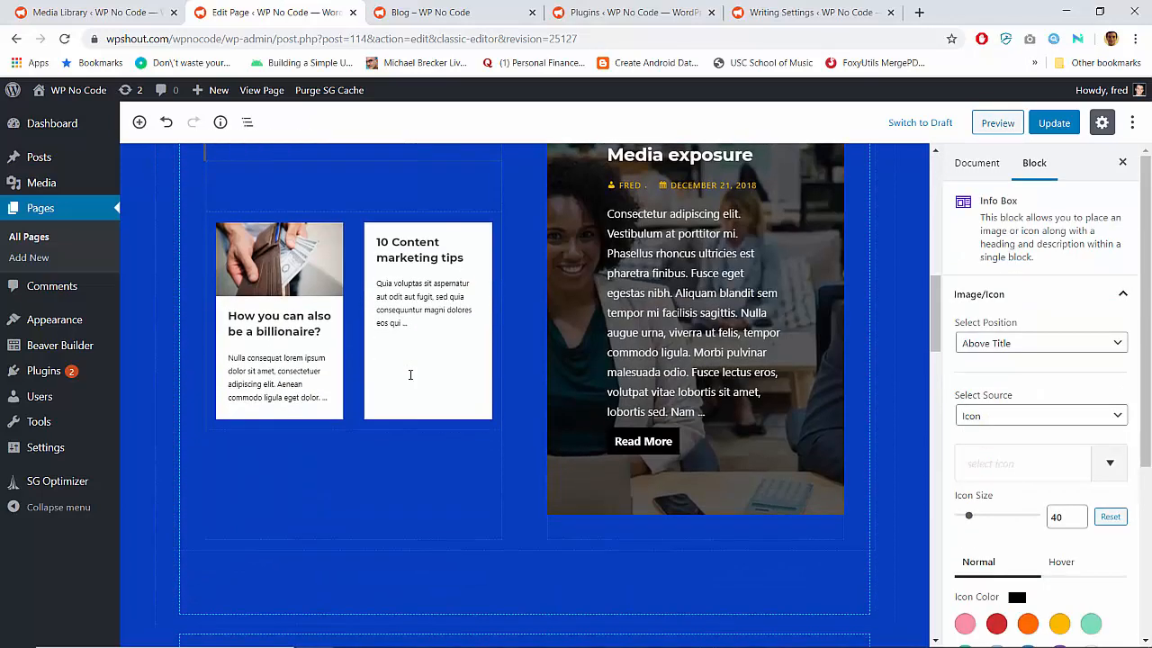
{"action": "scroll", "coordinate": [409, 372], "scroll_direction": "up", "scroll_amount": 3}
Select the Post Grid block with the "25 foolproof Technics" post beside the Info Box and examine its options and settings
{"action": "left_click", "coordinate": [604, 317]}
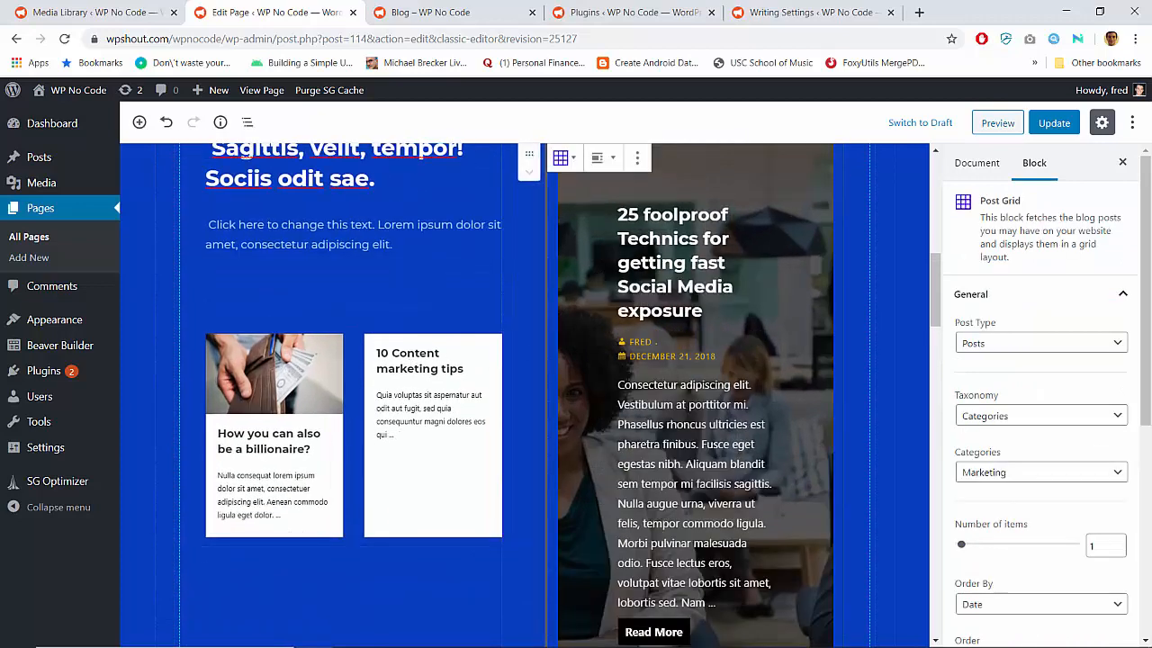
{"action": "scroll", "coordinate": [630, 252], "scroll_direction": "up", "scroll_amount": 1}
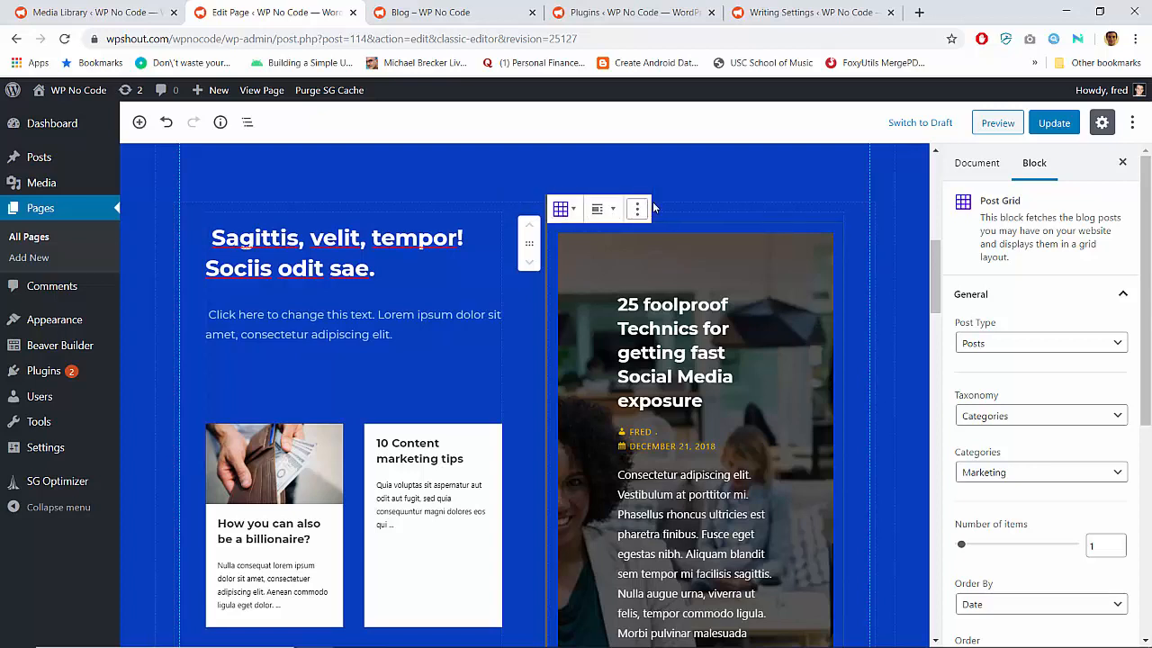
{"action": "left_click", "coordinate": [639, 210]}
{"action": "left_click", "coordinate": [638, 209]}
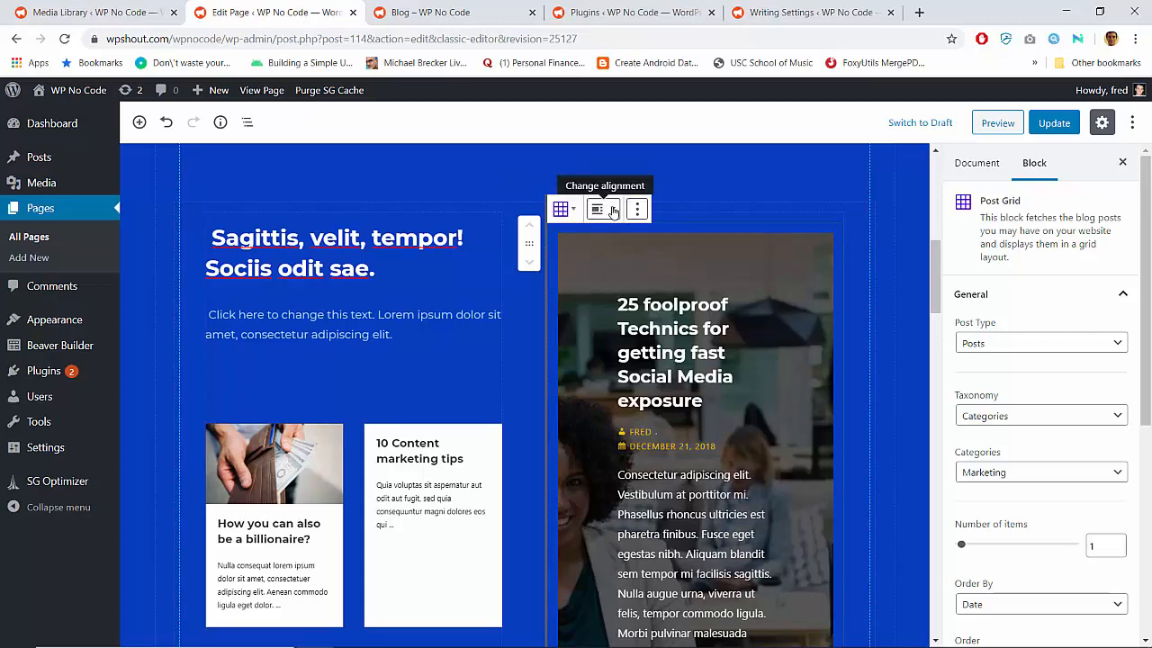
{"action": "scroll", "coordinate": [698, 351], "scroll_direction": "down", "scroll_amount": 7}
{"action": "scroll", "coordinate": [698, 351], "scroll_direction": "up", "scroll_amount": 3}
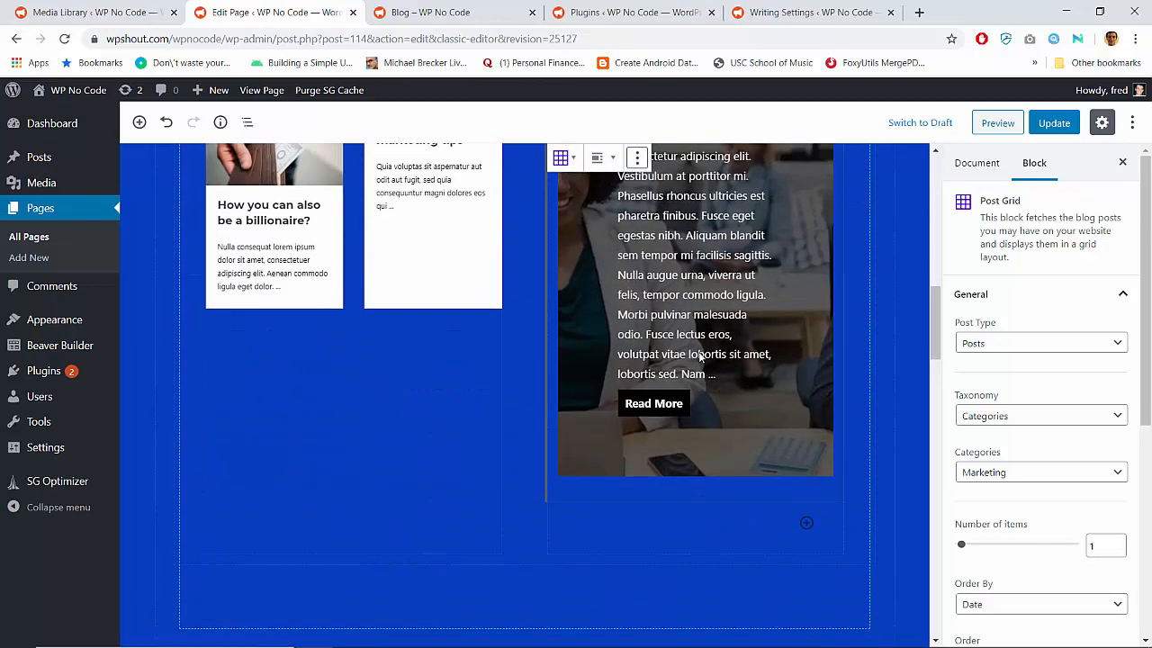
{"action": "scroll", "coordinate": [698, 353], "scroll_direction": "up", "scroll_amount": 4}
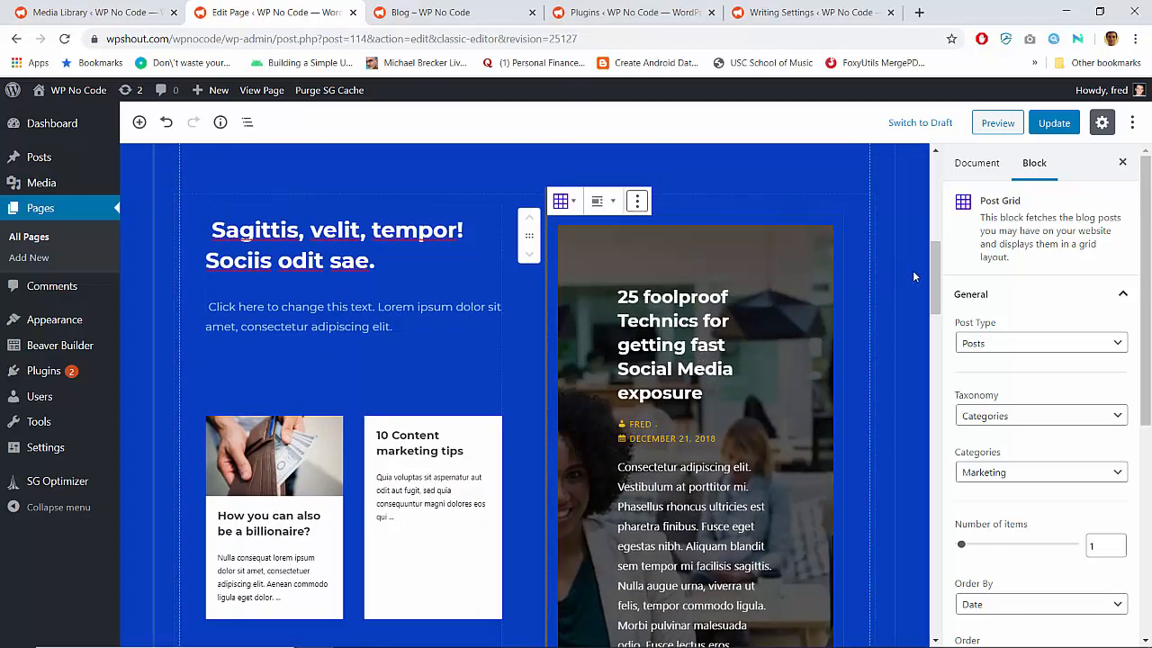
Select the Post Grid block under the "Management basics" heading and examine its settings
{"action": "left_click_drag", "start_coordinate": [936, 277], "coordinate": [941, 385]}
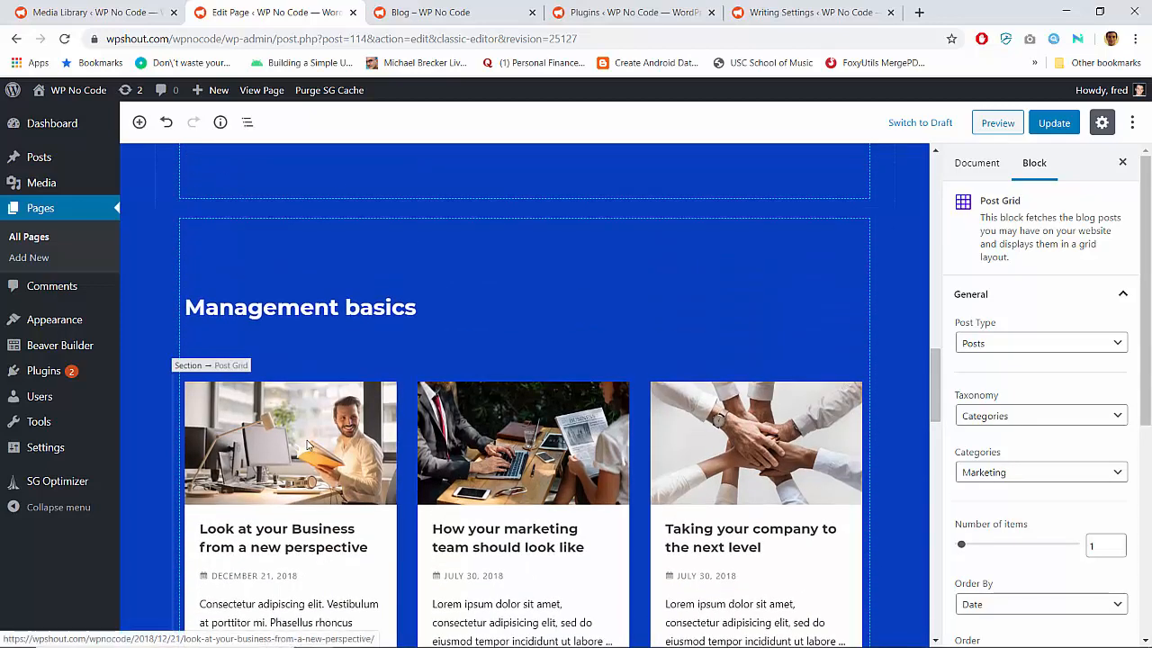
{"action": "left_click", "coordinate": [309, 444]}
{"action": "scroll", "coordinate": [297, 279], "scroll_direction": "up", "scroll_amount": 1}
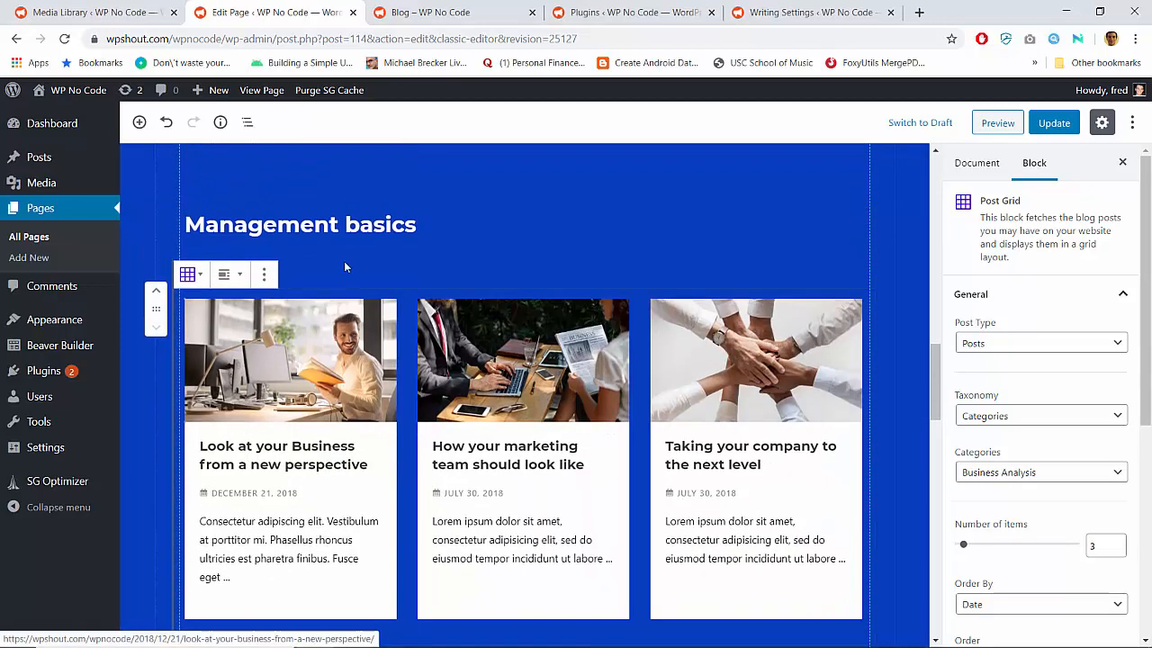
Select the Post Grid under "Eating should always be an experience.", stay on the page, and examine its alignment, query and column settings
{"action": "scroll", "coordinate": [350, 387], "scroll_direction": "down", "scroll_amount": 4}
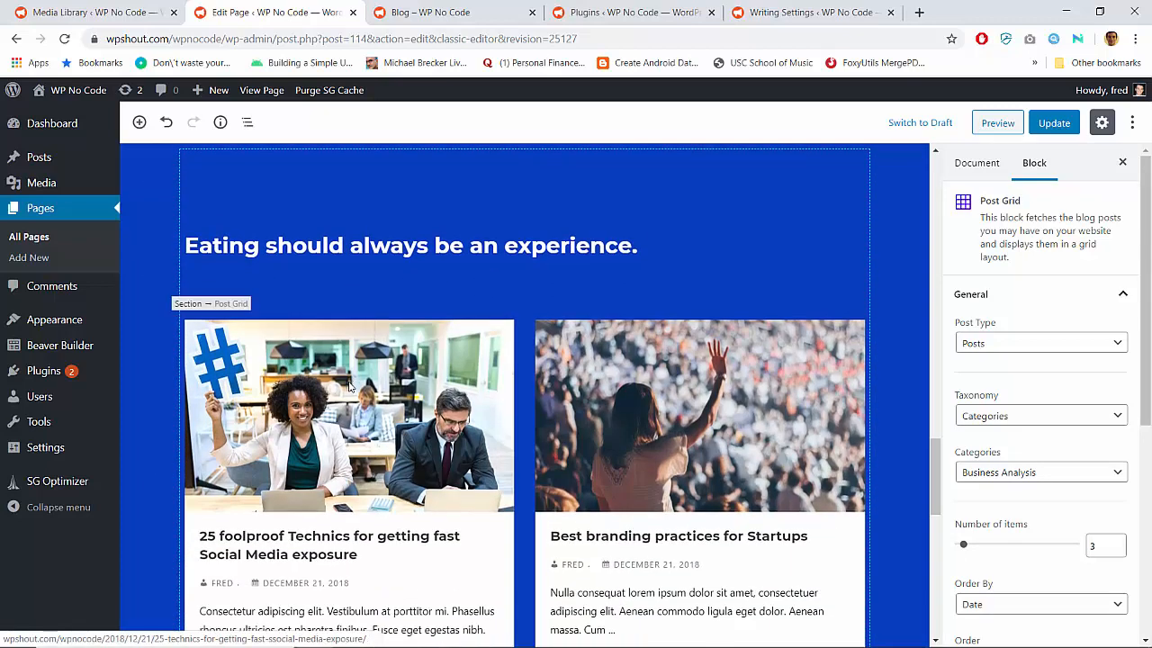
{"action": "scroll", "coordinate": [281, 319], "scroll_direction": "down", "scroll_amount": 3}
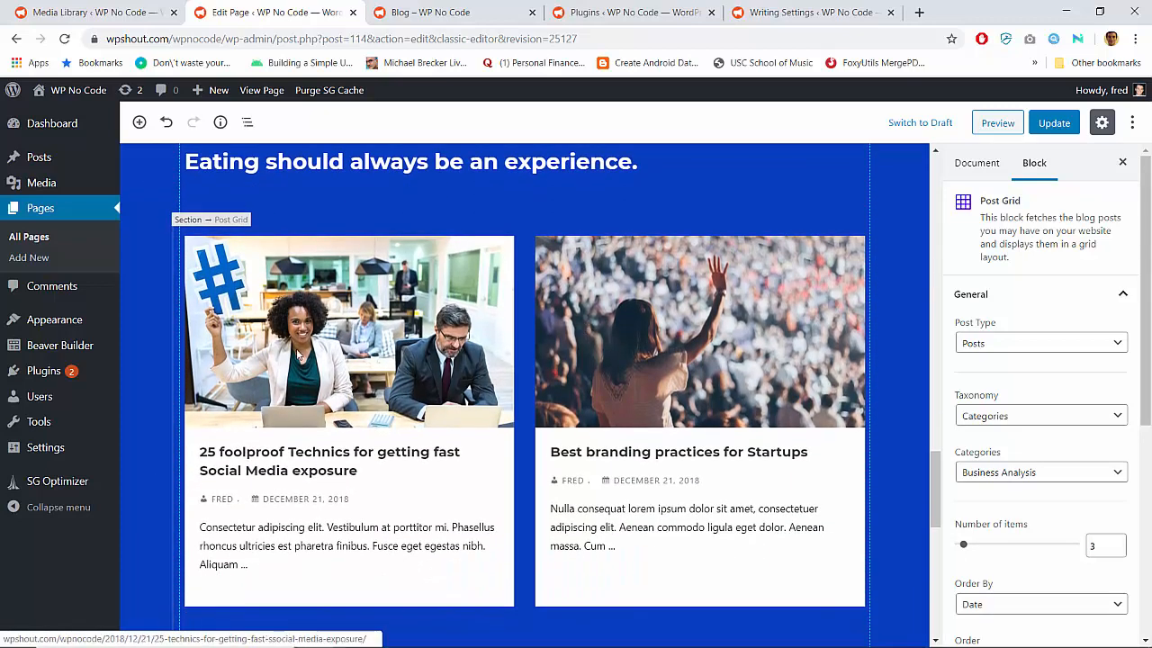
{"action": "left_click", "coordinate": [288, 340]}
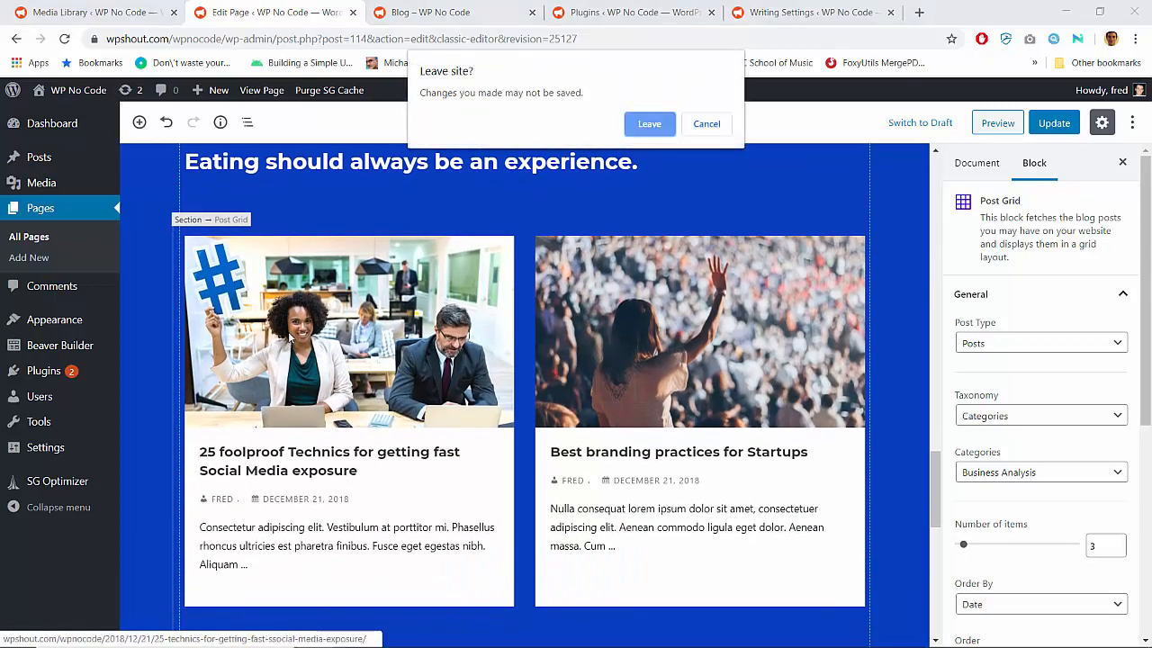
{"action": "left_click", "coordinate": [694, 132]}
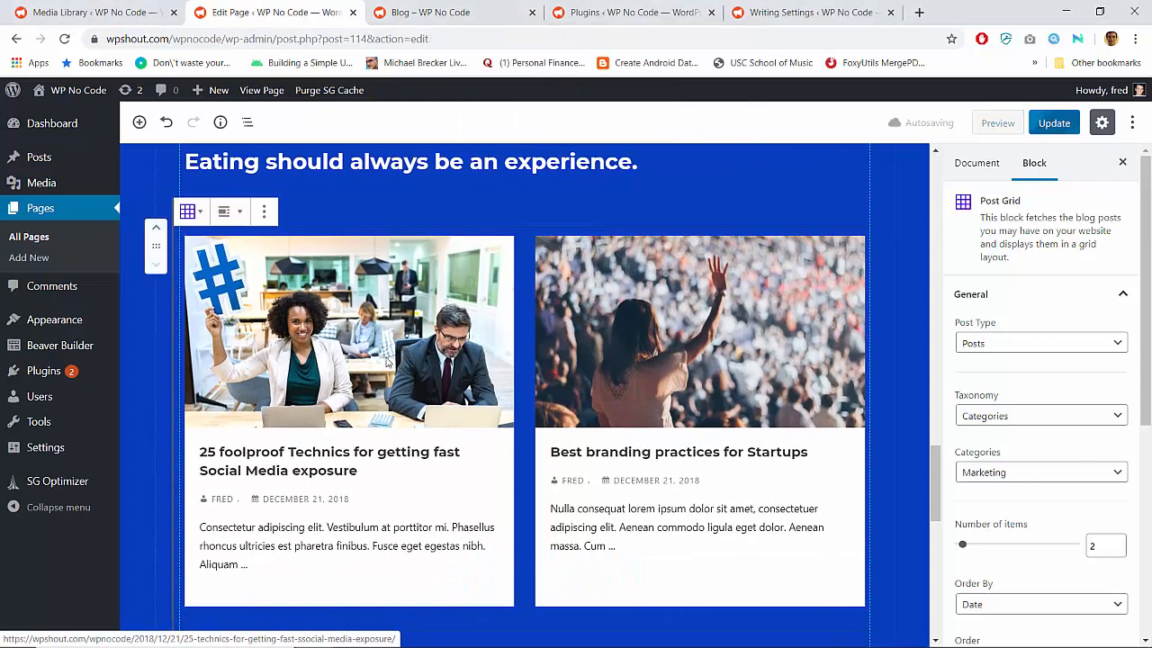
{"action": "left_click", "coordinate": [232, 211]}
{"action": "left_click", "coordinate": [242, 214]}
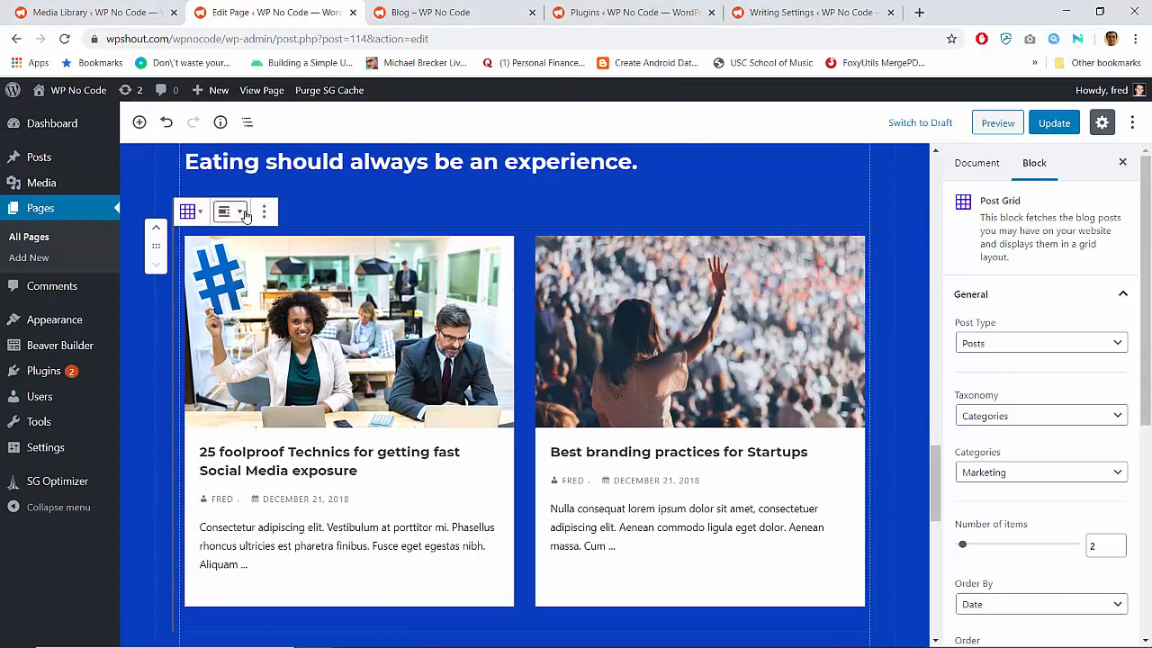
{"action": "left_click", "coordinate": [261, 212]}
{"action": "left_click", "coordinate": [261, 213]}
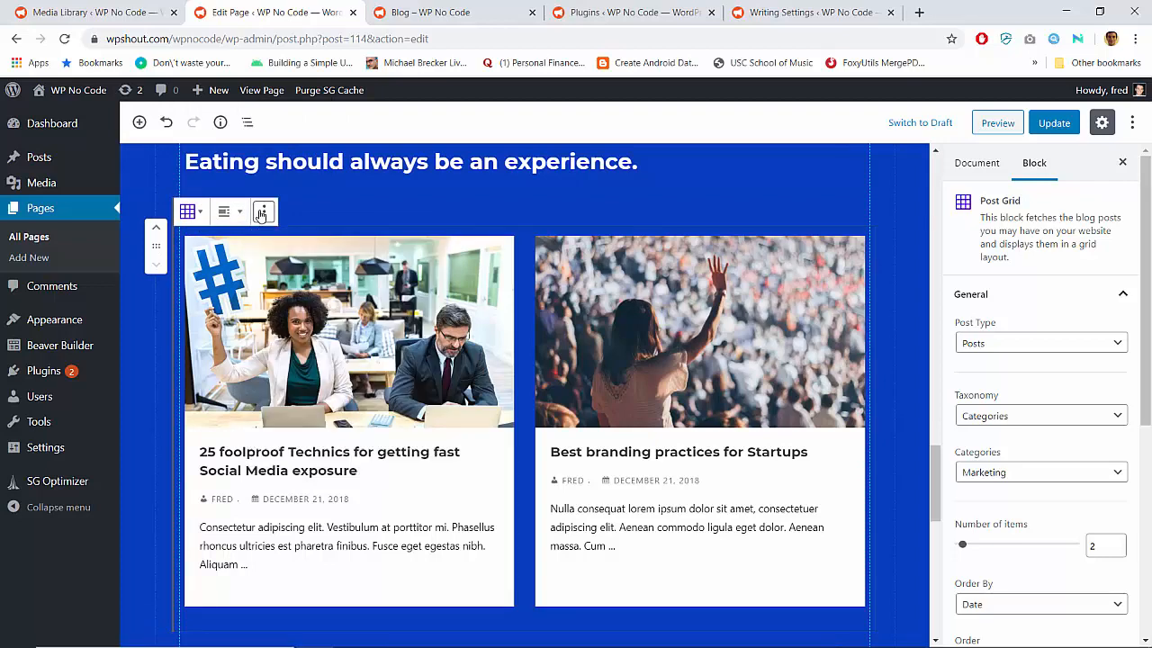
{"action": "scroll", "coordinate": [1036, 365], "scroll_direction": "down", "scroll_amount": 3}
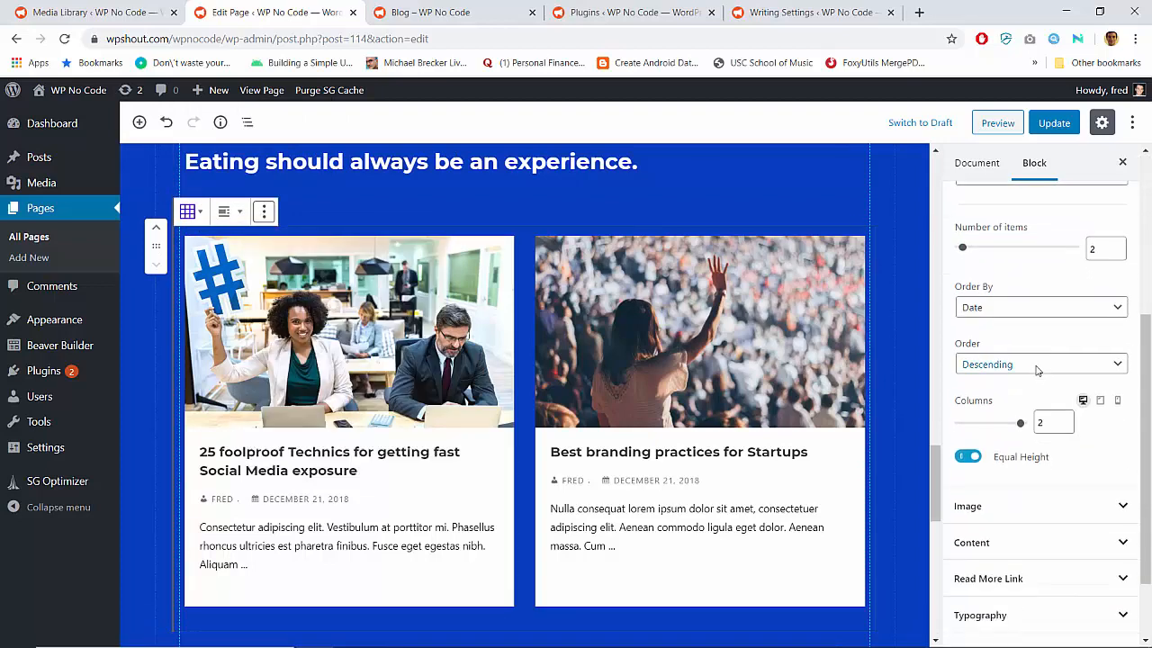
{"action": "scroll", "coordinate": [1036, 366], "scroll_direction": "up", "scroll_amount": 2}
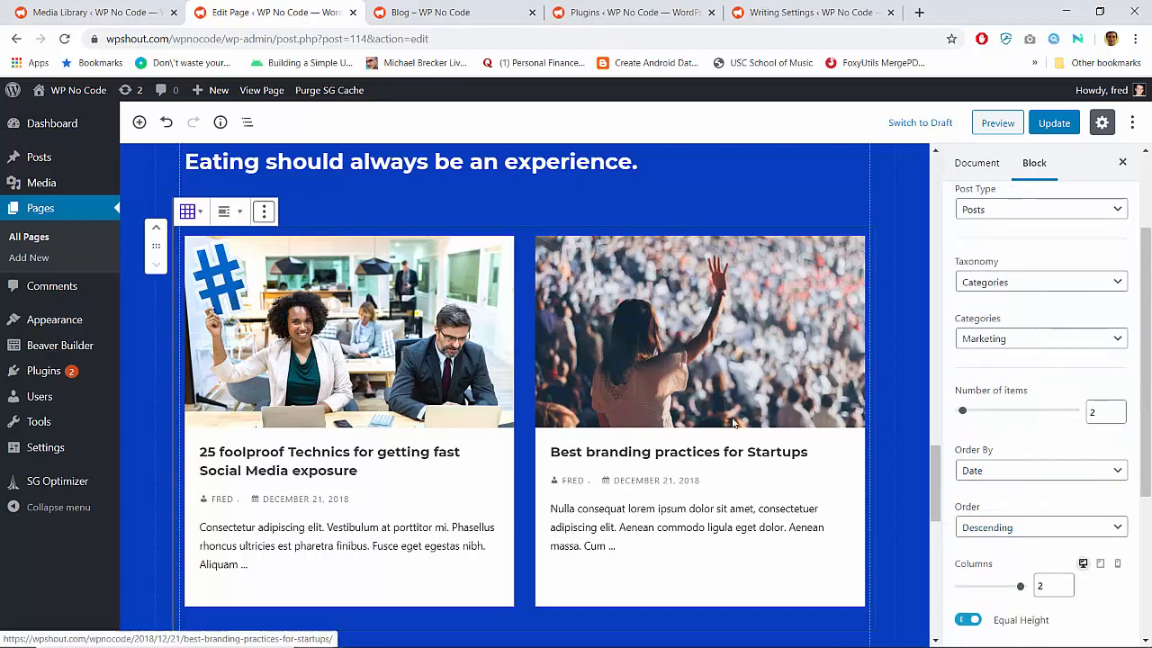
Select the Post Grid under "Management basics", stay on the page, and compare it with the grid under "Eating should always be an experience."
{"action": "scroll", "coordinate": [733, 423], "scroll_direction": "up", "scroll_amount": 1}
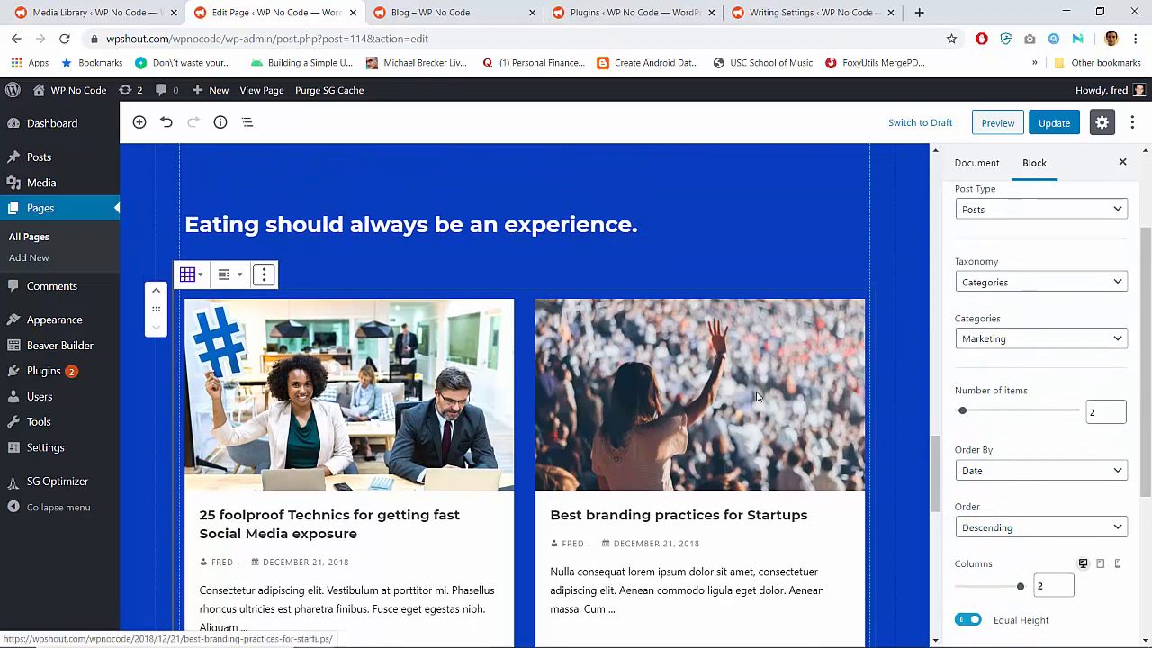
{"action": "scroll", "coordinate": [502, 391], "scroll_direction": "down", "scroll_amount": 2}
{"action": "scroll", "coordinate": [426, 344], "scroll_direction": "up", "scroll_amount": 4}
{"action": "scroll", "coordinate": [425, 344], "scroll_direction": "down", "scroll_amount": 6}
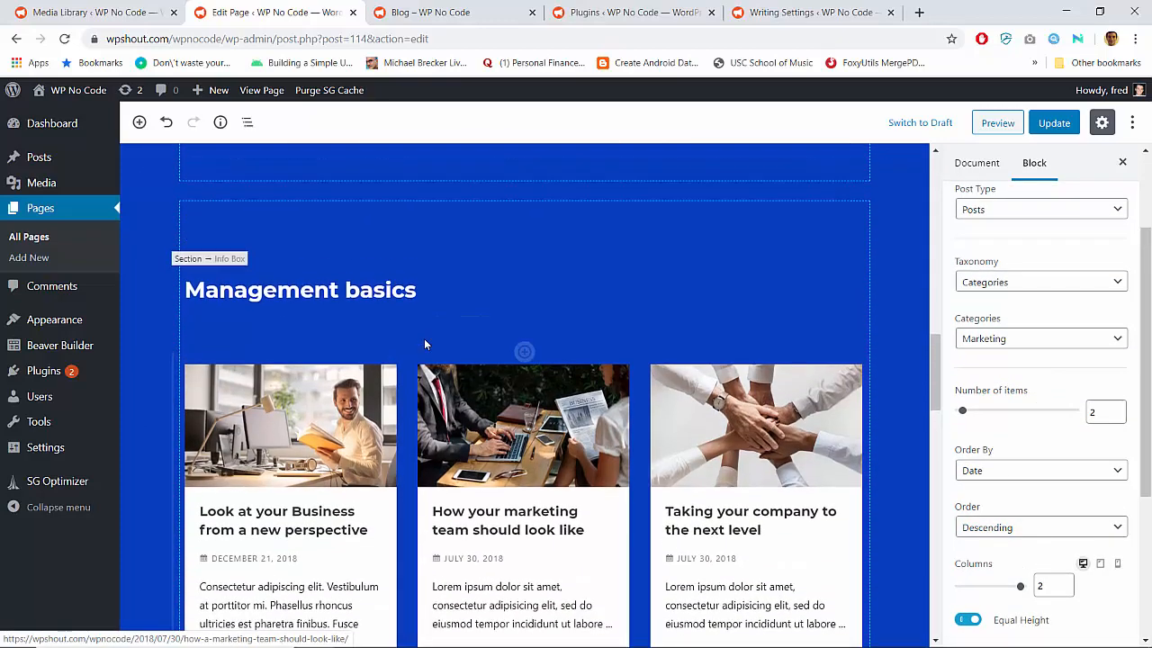
{"action": "left_click", "coordinate": [304, 331]}
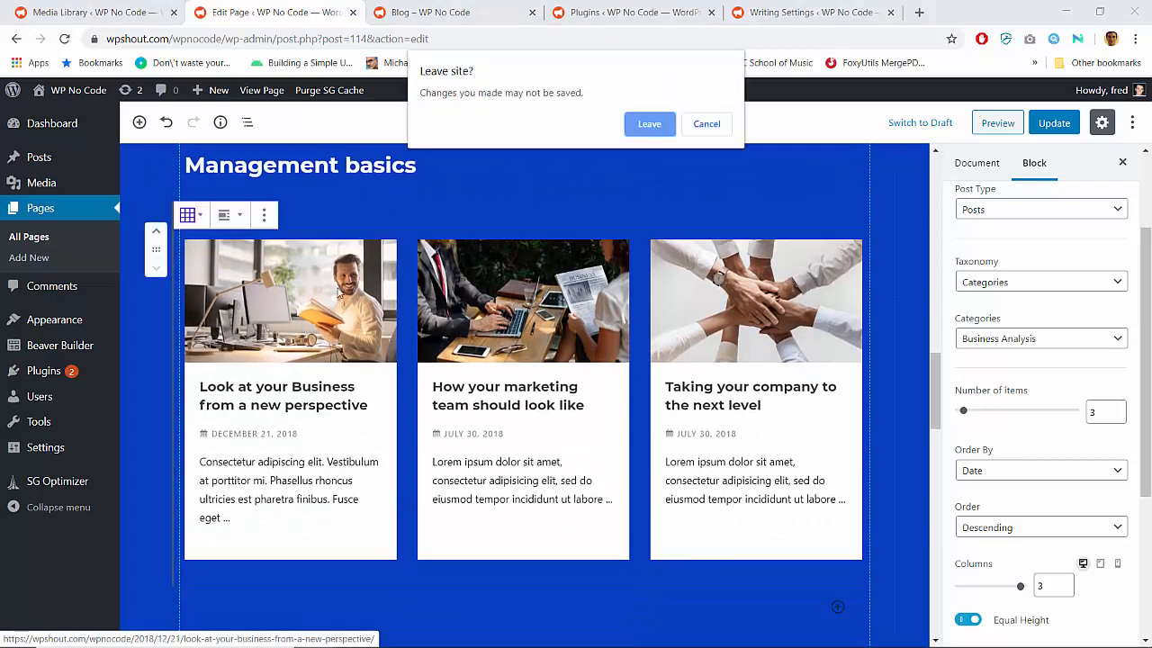
{"action": "left_click", "coordinate": [706, 126]}
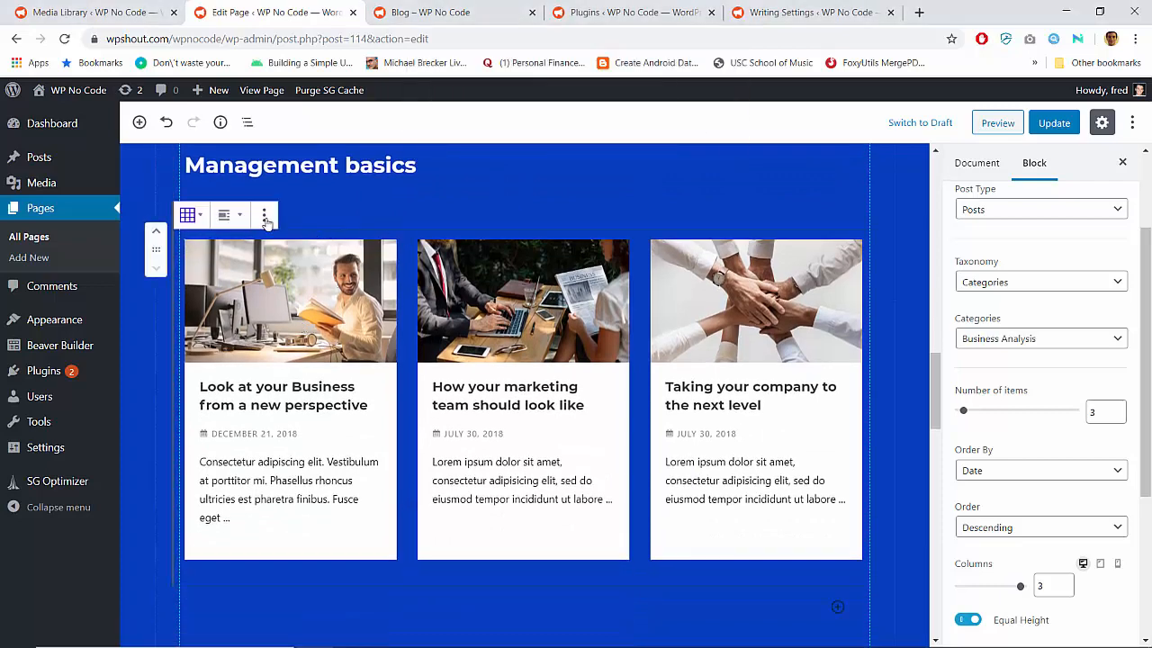
{"action": "scroll", "coordinate": [753, 351], "scroll_direction": "down", "scroll_amount": 1}
{"action": "scroll", "coordinate": [752, 351], "scroll_direction": "down", "scroll_amount": 3}
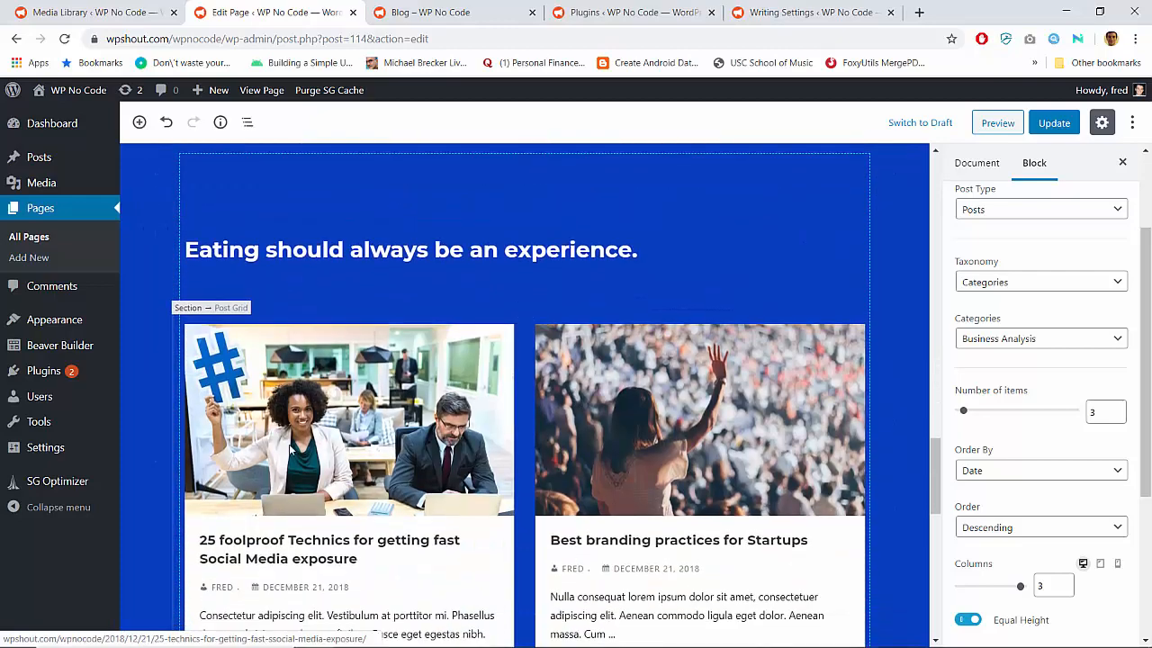
{"action": "scroll", "coordinate": [679, 432], "scroll_direction": "down", "scroll_amount": 8}
{"action": "scroll", "coordinate": [680, 437], "scroll_direction": "up", "scroll_amount": 15}
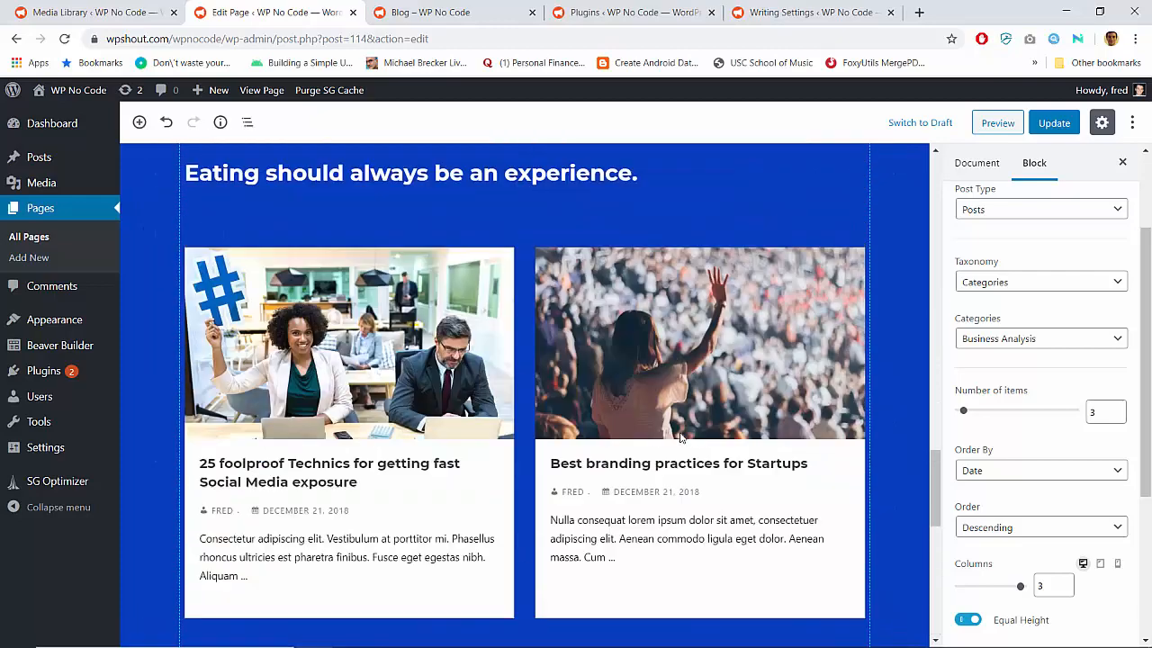
{"action": "scroll", "coordinate": [679, 438], "scroll_direction": "down", "scroll_amount": 2}
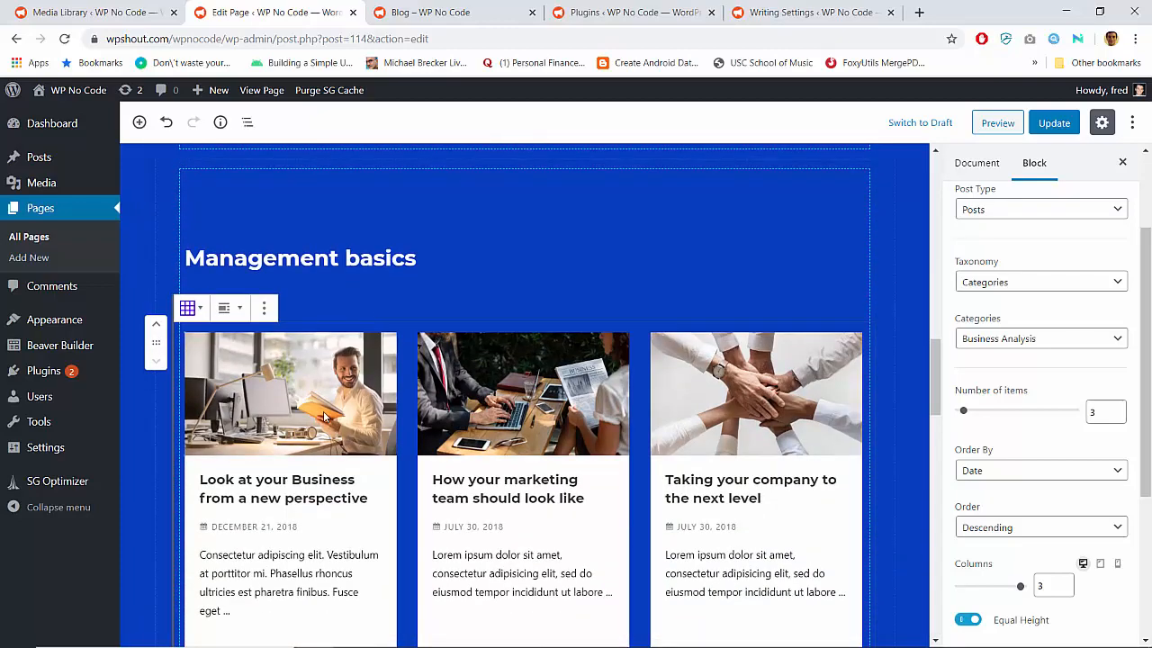
Open the block options of the "Management basics" Post Grid and look over the page's other post sections
{"action": "left_click", "coordinate": [264, 308]}
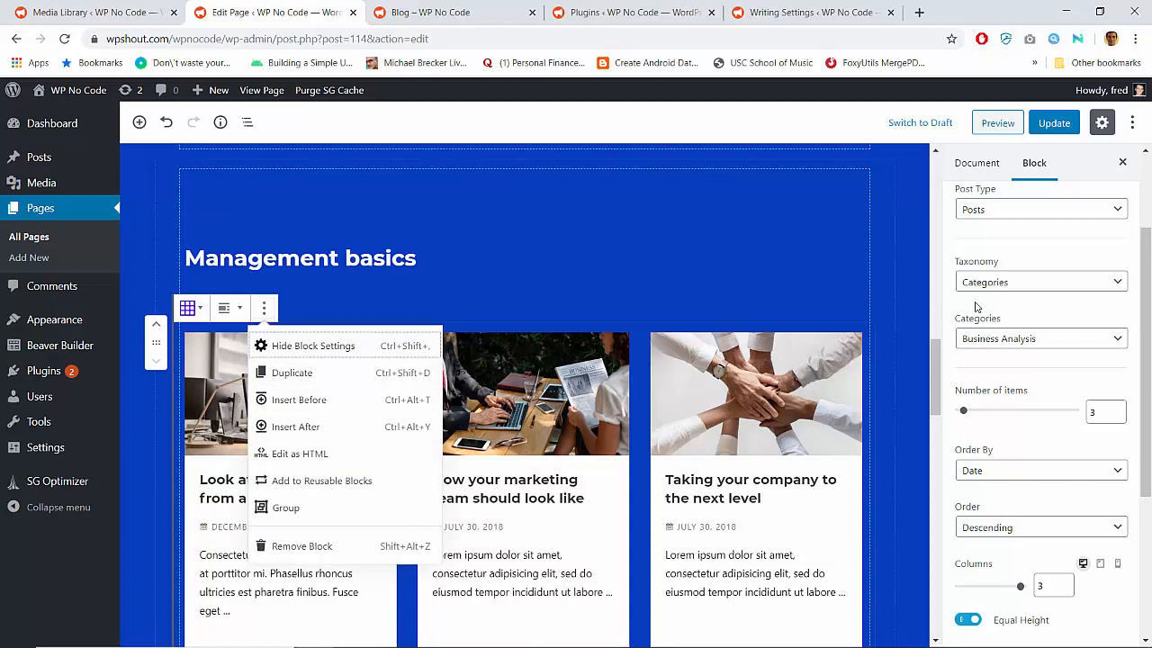
{"action": "scroll", "coordinate": [855, 437], "scroll_direction": "down", "scroll_amount": 5}
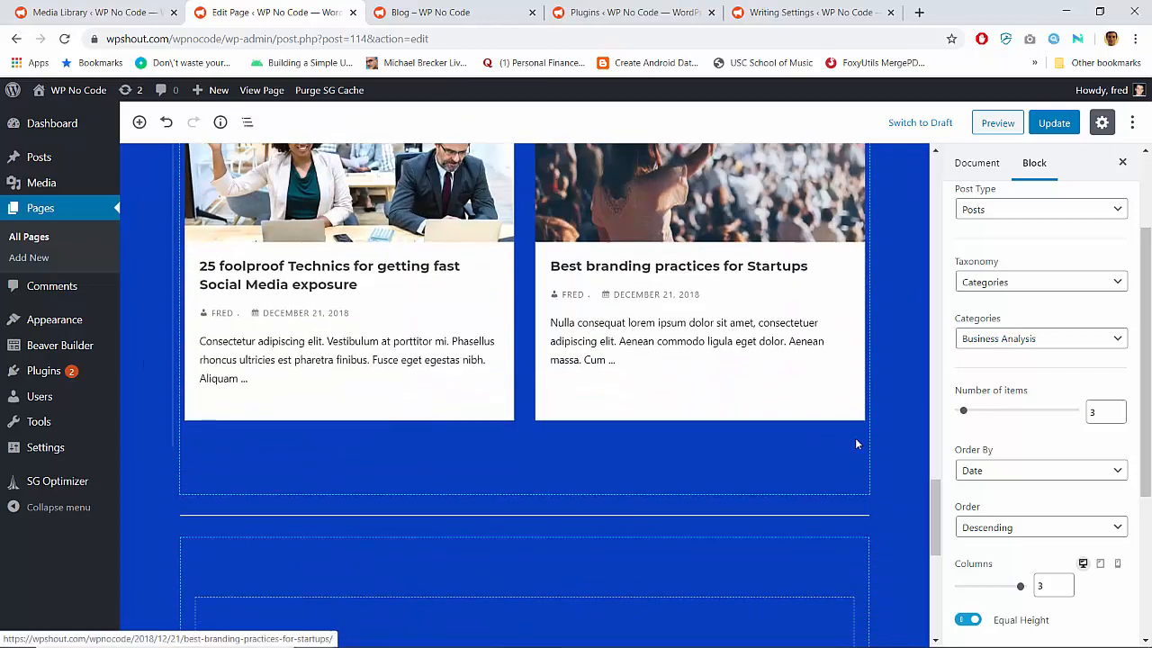
{"action": "scroll", "coordinate": [855, 438], "scroll_direction": "up", "scroll_amount": 2}
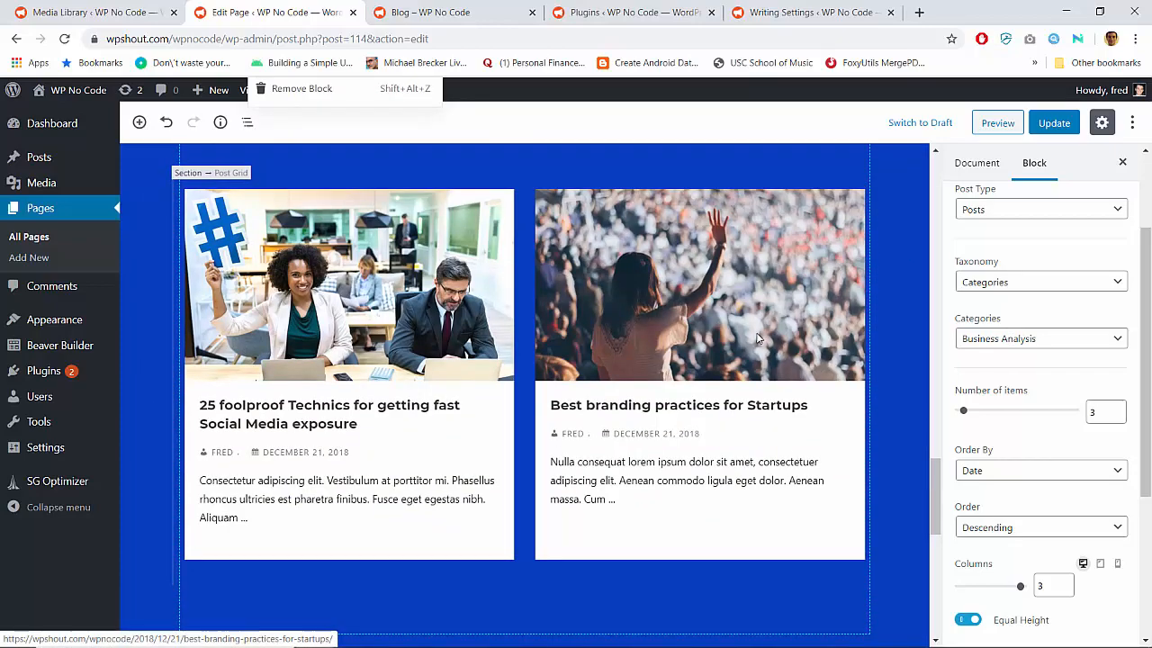
{"action": "scroll", "coordinate": [759, 338], "scroll_direction": "up", "scroll_amount": 20}
{"action": "scroll", "coordinate": [759, 339], "scroll_direction": "down", "scroll_amount": 9}
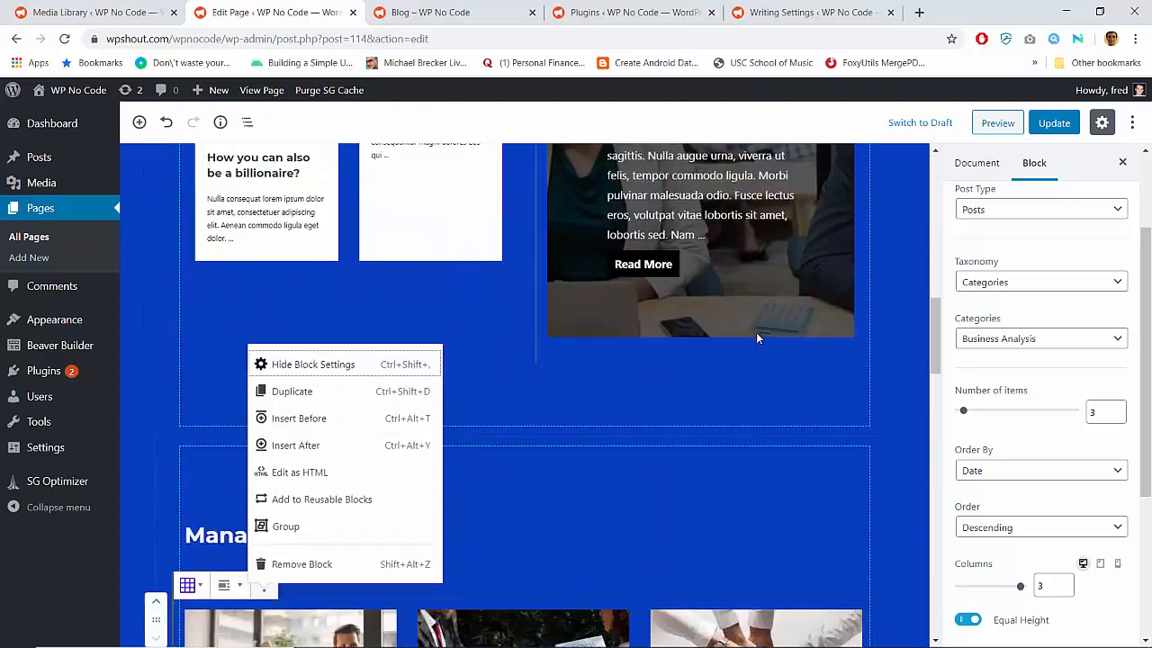
{"action": "scroll", "coordinate": [757, 338], "scroll_direction": "down", "scroll_amount": 10}
{"action": "scroll", "coordinate": [757, 338], "scroll_direction": "up", "scroll_amount": 9}
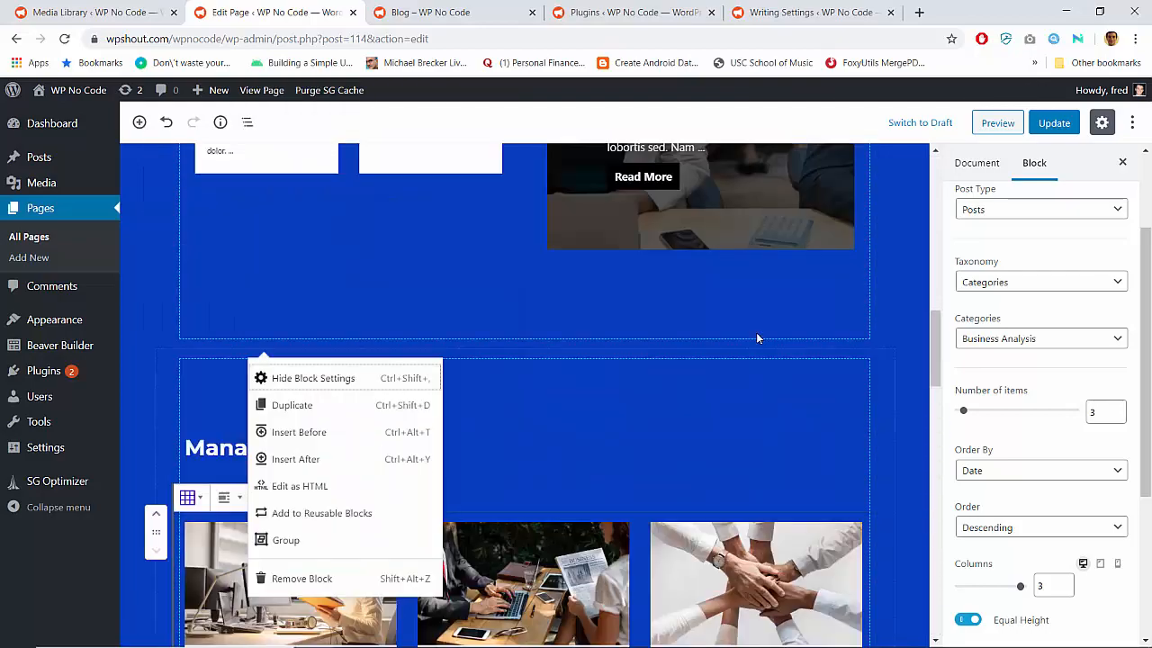
{"action": "scroll", "coordinate": [757, 338], "scroll_direction": "up", "scroll_amount": 15}
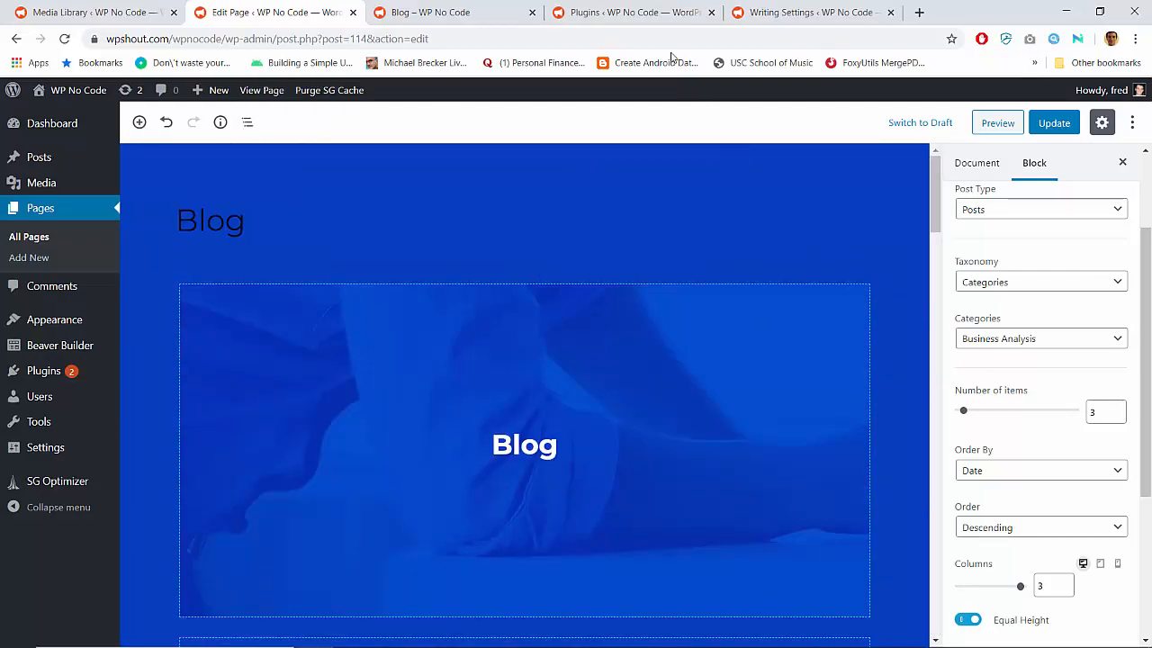
Switch to the Blog page preview and examine its post grids, featured post and contact section
{"action": "left_click", "coordinate": [490, 11]}
{"action": "scroll", "coordinate": [520, 342], "scroll_direction": "down", "scroll_amount": 4}
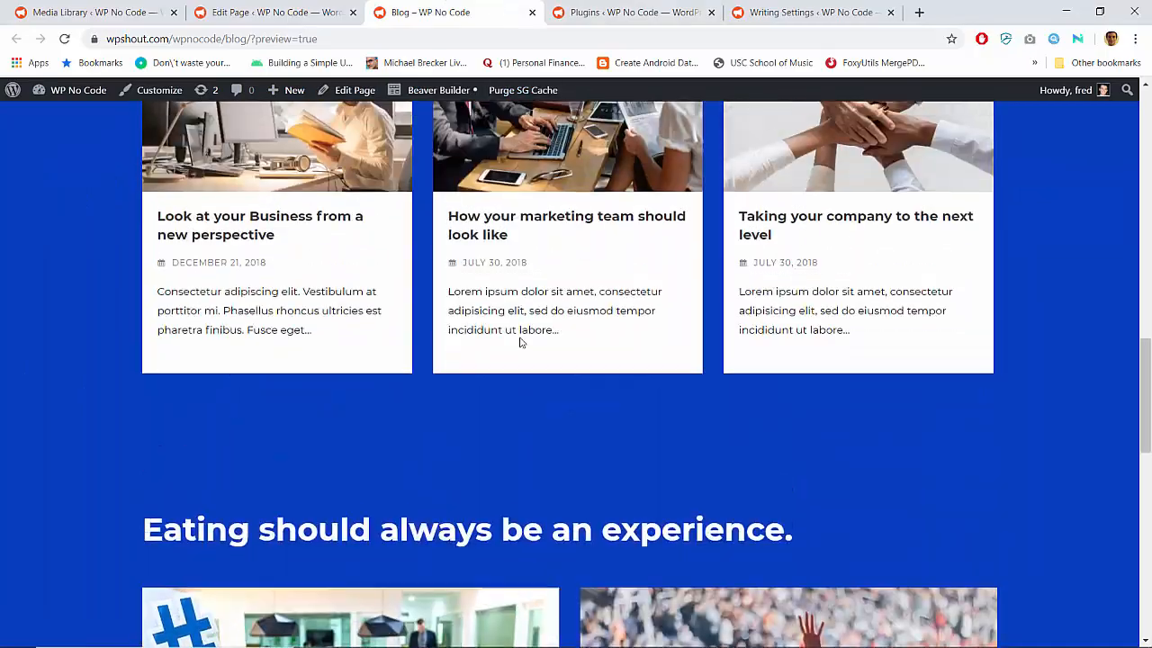
{"action": "scroll", "coordinate": [522, 337], "scroll_direction": "up", "scroll_amount": 2}
{"action": "scroll", "coordinate": [844, 361], "scroll_direction": "down", "scroll_amount": 10}
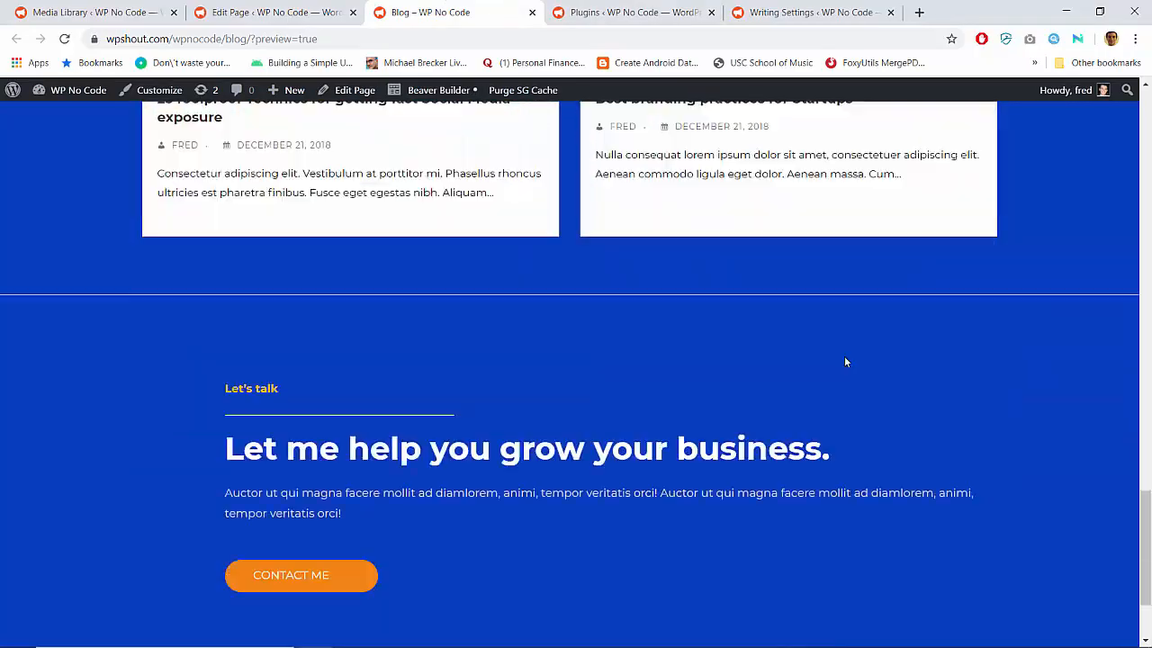
{"action": "scroll", "coordinate": [844, 361], "scroll_direction": "up", "scroll_amount": 9}
{"action": "scroll", "coordinate": [844, 361], "scroll_direction": "up", "scroll_amount": 6}
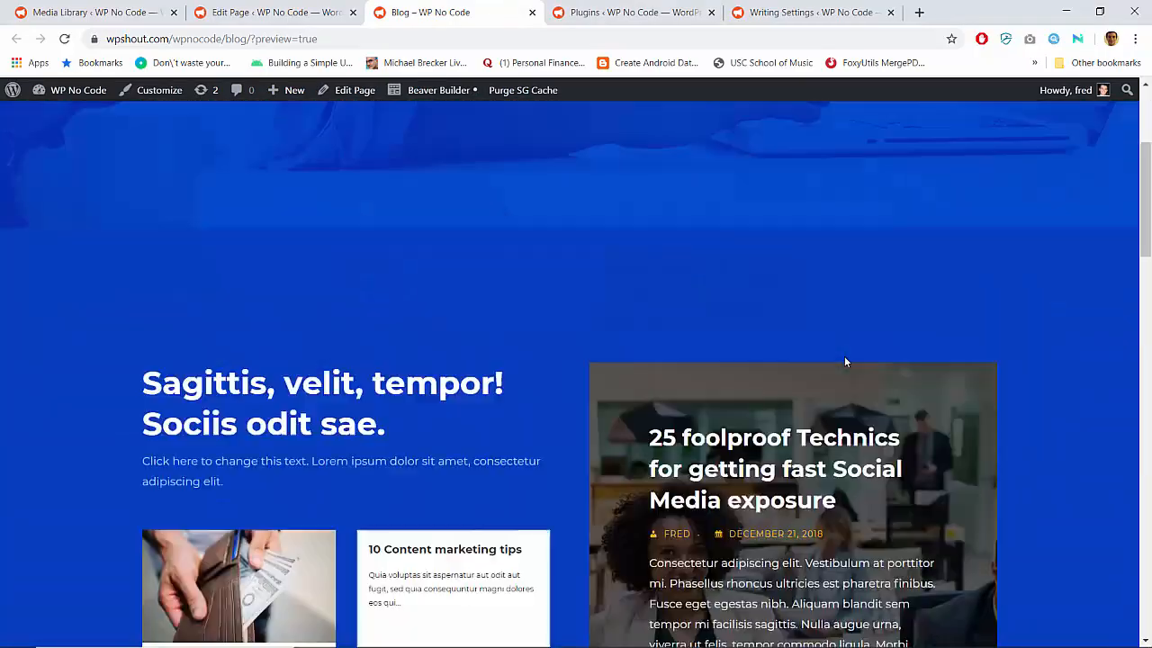
{"action": "scroll", "coordinate": [844, 361], "scroll_direction": "down", "scroll_amount": 2}
{"action": "scroll", "coordinate": [844, 360], "scroll_direction": "up", "scroll_amount": 4}
{"action": "scroll", "coordinate": [844, 362], "scroll_direction": "down", "scroll_amount": 5}
{"action": "scroll", "coordinate": [357, 372], "scroll_direction": "up", "scroll_amount": 1}
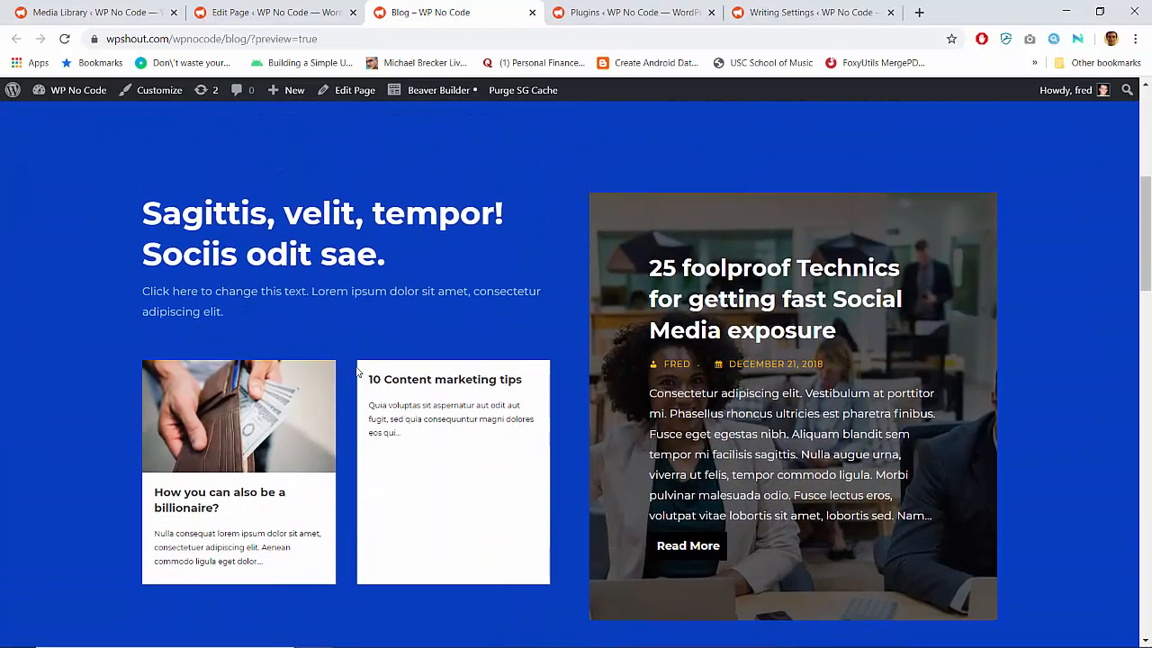
Return to the Blog page editor and leave it for the list of all pages, discarding the unsaved changes
{"action": "left_click", "coordinate": [331, 8]}
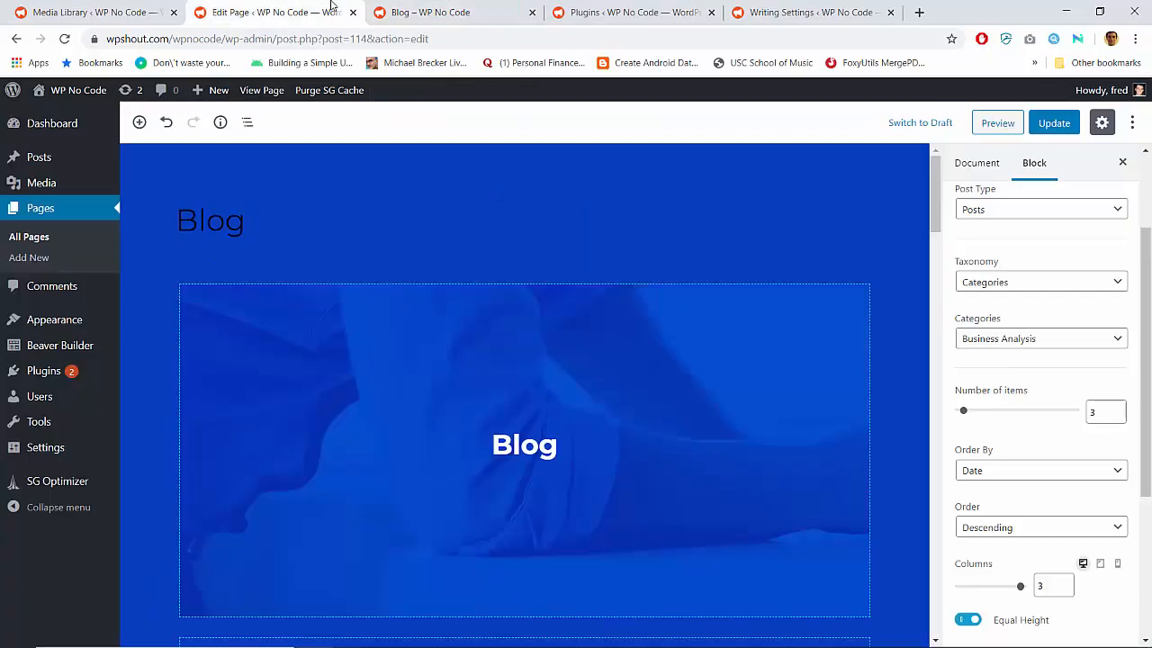
{"action": "left_click", "coordinate": [31, 240]}
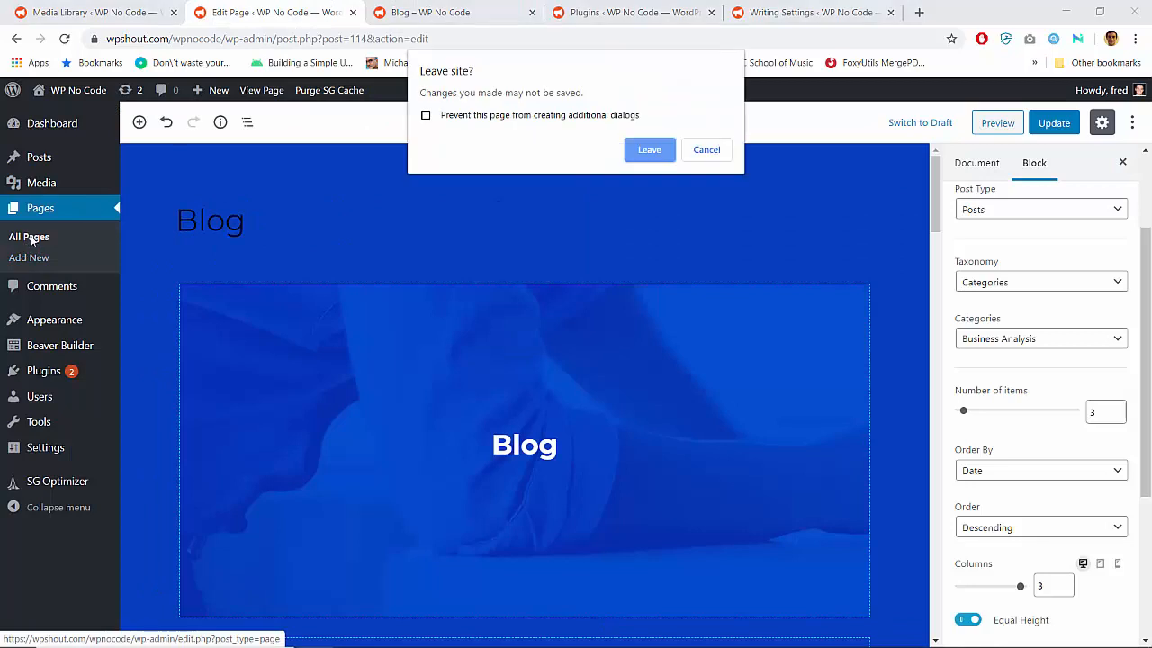
{"action": "key", "text": "Return"}
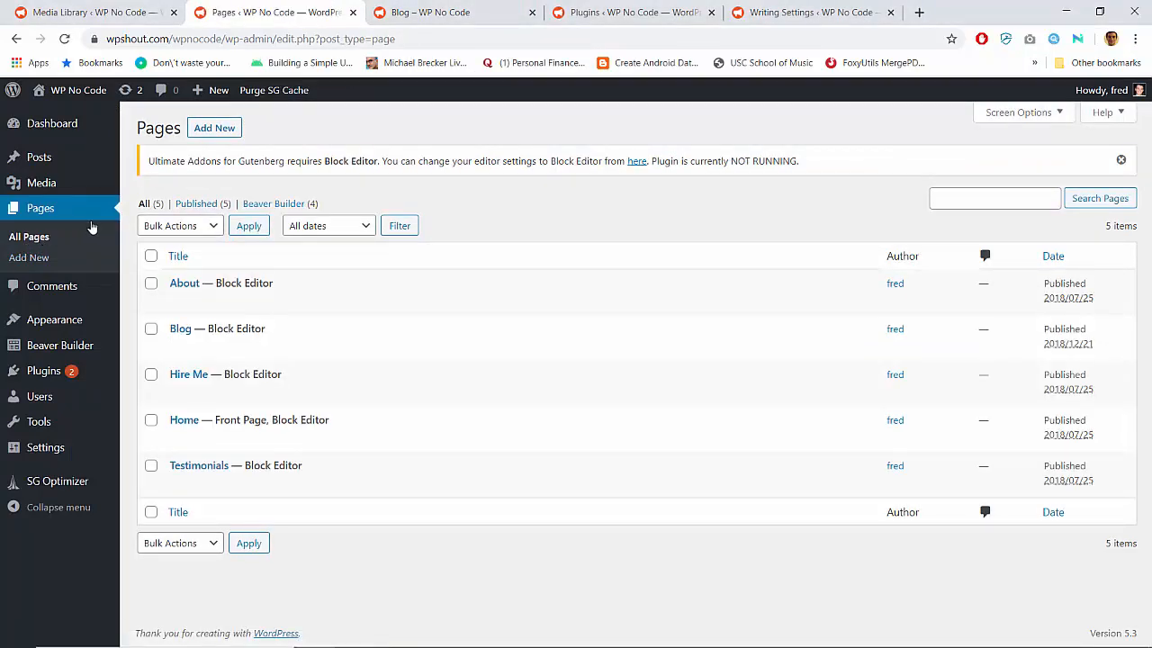
Quick-edit the Blog page, retitling it "Blog (Gutenberg)" and clearing its slug, and update it
{"action": "mouse_move", "coordinate": [202, 348]}
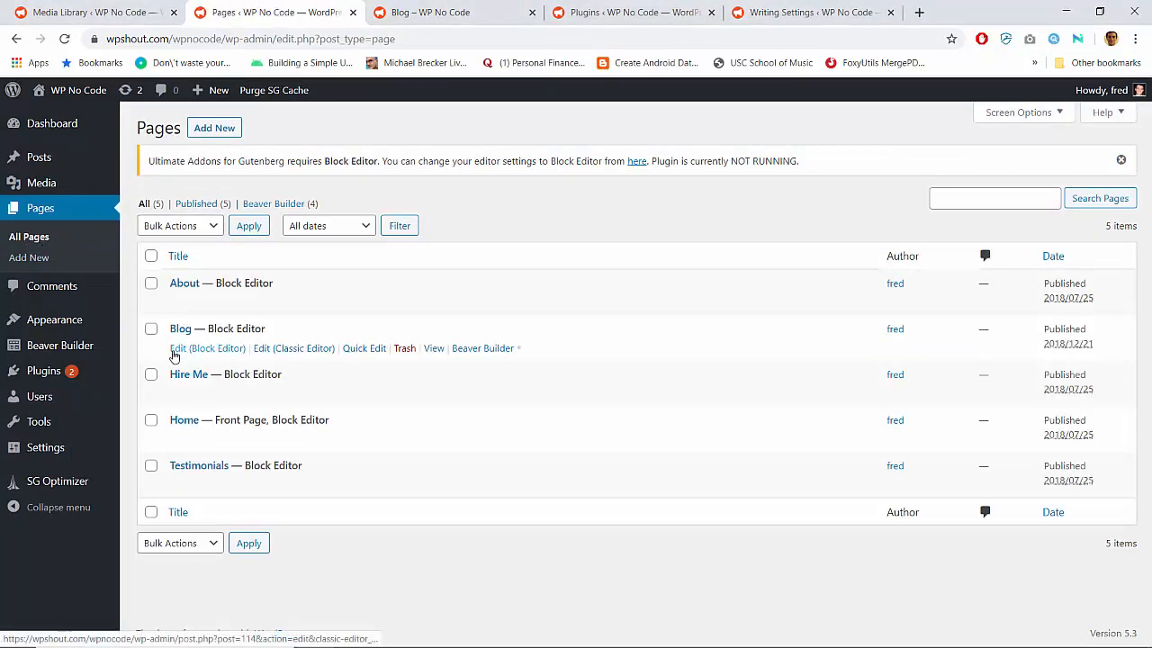
{"action": "left_click", "coordinate": [358, 349]}
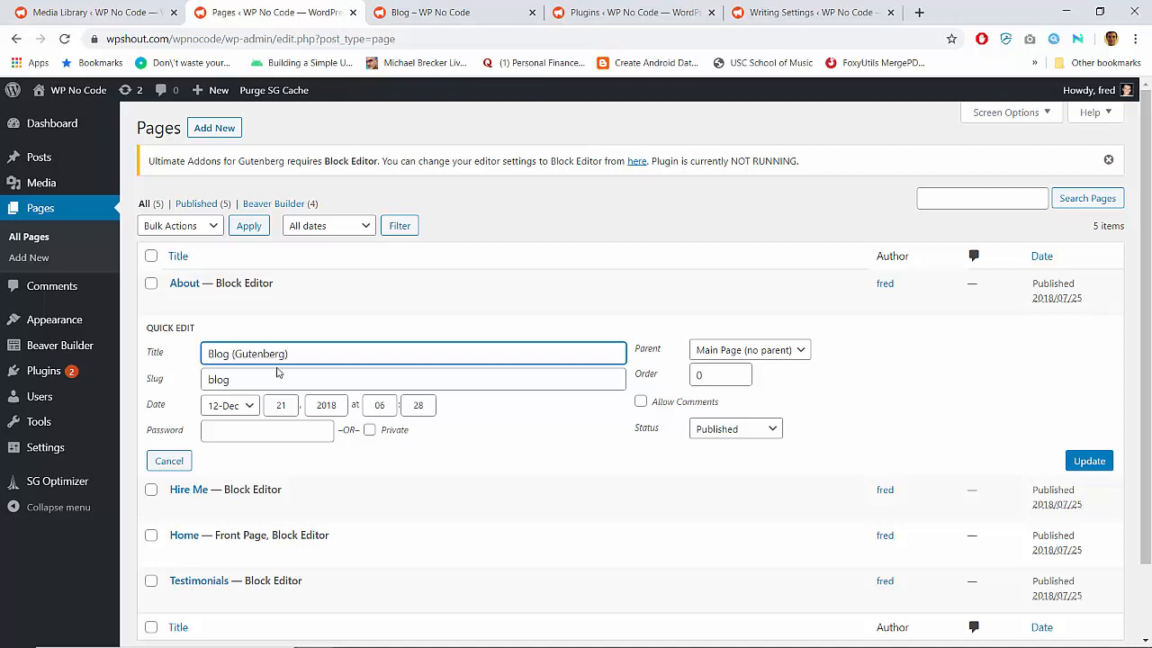
{"action": "double_click", "coordinate": [277, 378]}
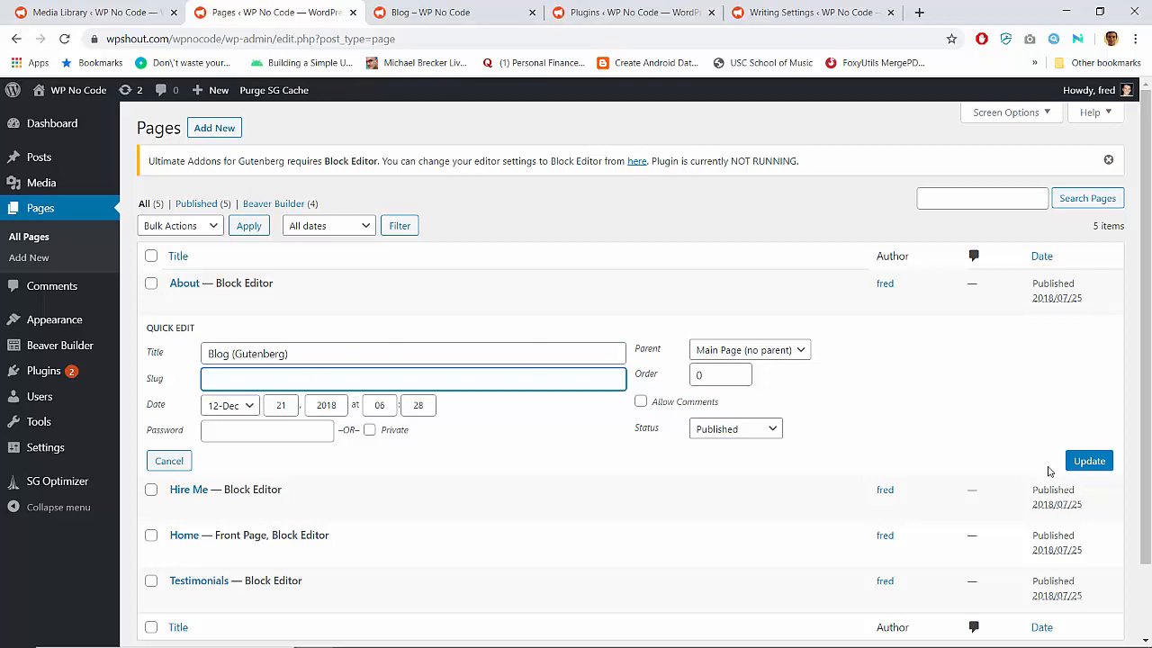
{"action": "left_click", "coordinate": [1087, 461]}
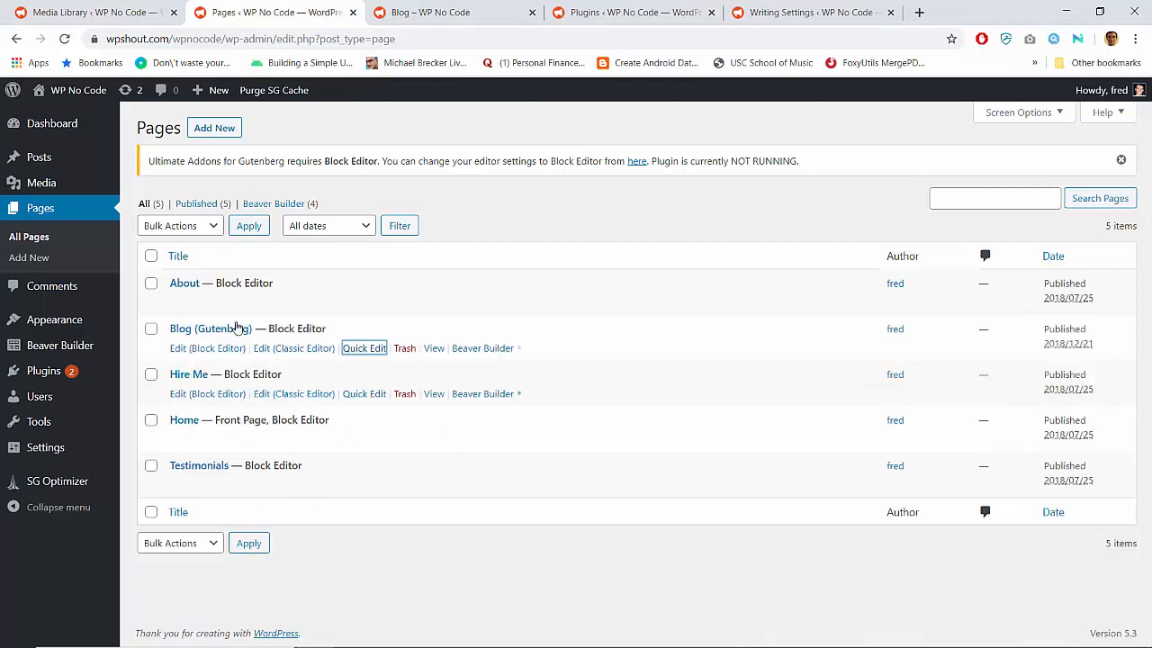
Publish a new page titled "Blog" and save it as the posts page in the reading settings
{"action": "left_click", "coordinate": [220, 129]}
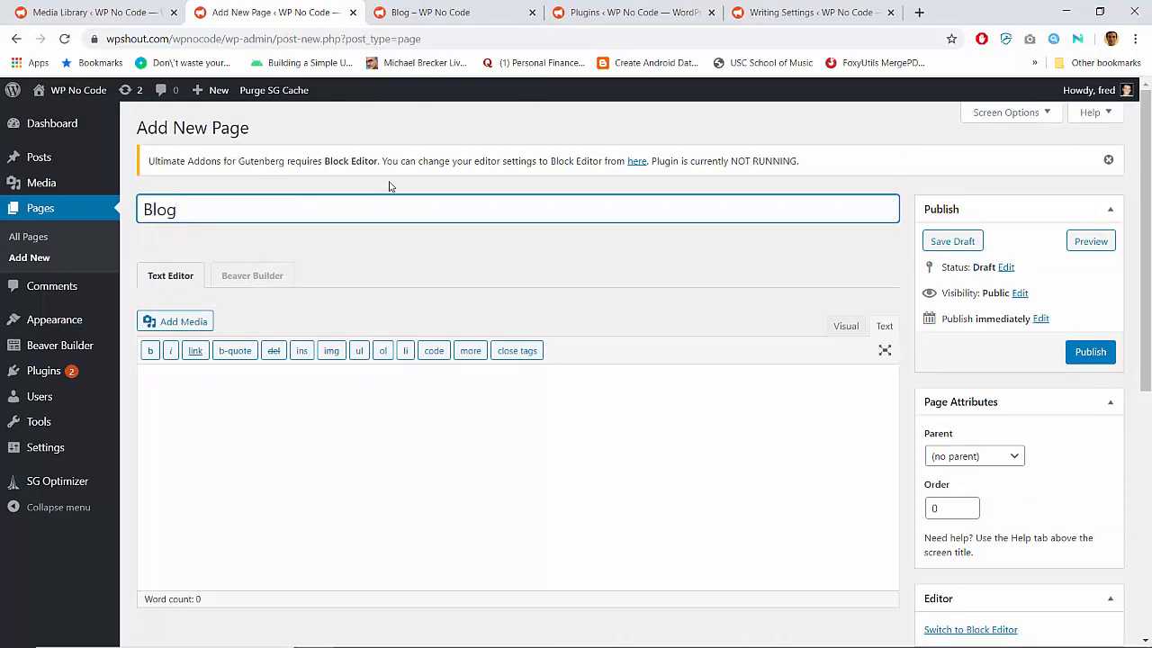
{"action": "left_click", "coordinate": [1087, 353]}
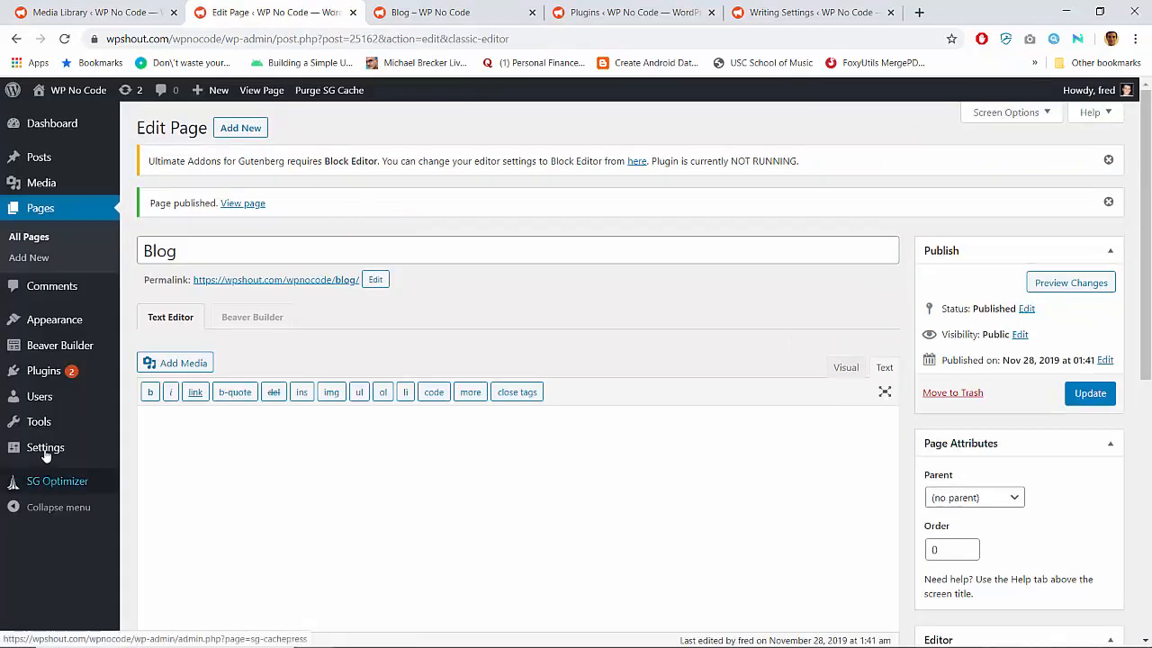
{"action": "mouse_move", "coordinate": [90, 448]}
{"action": "left_click", "coordinate": [155, 460]}
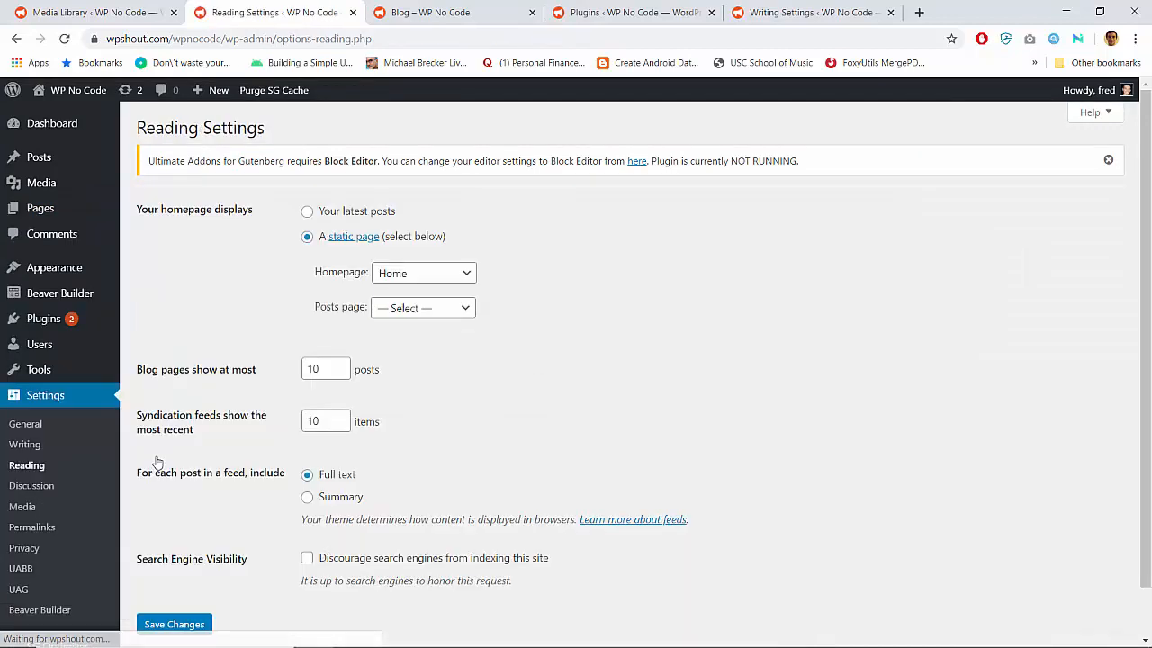
{"action": "left_click", "coordinate": [438, 312]}
{"action": "left_click", "coordinate": [402, 375]}
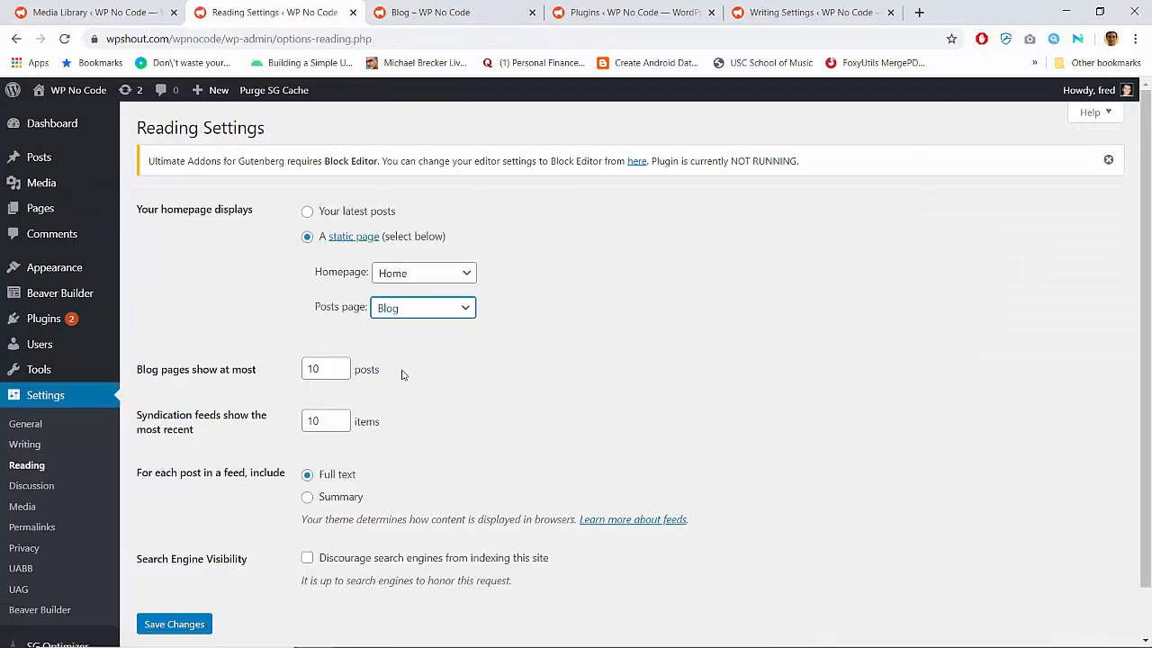
{"action": "left_click", "coordinate": [190, 627]}
Switch to the site's front end, open the Blog page from its navigation, and review the default post listing
{"action": "left_click", "coordinate": [450, 11]}
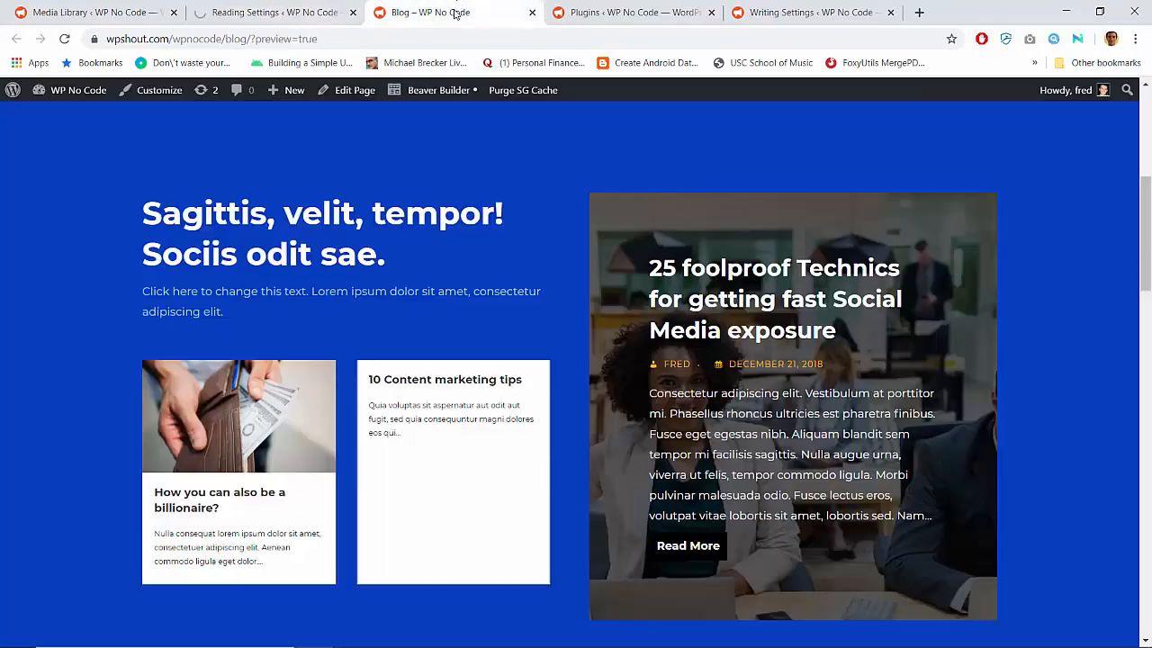
{"action": "scroll", "coordinate": [414, 201], "scroll_direction": "up", "scroll_amount": 5}
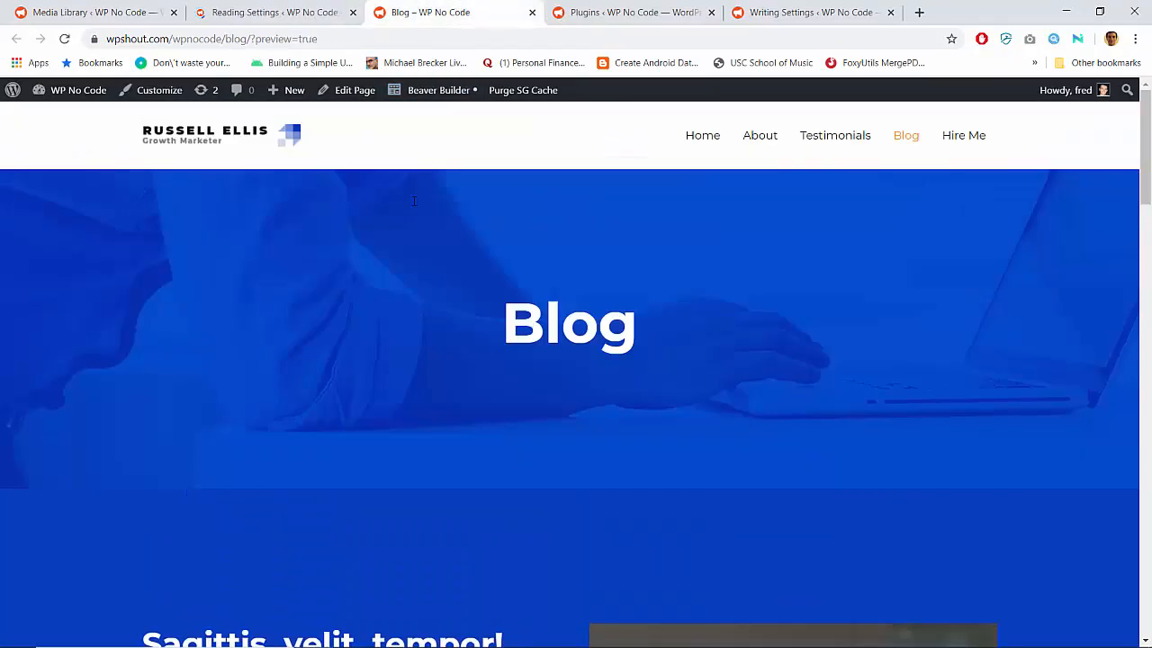
{"action": "left_click", "coordinate": [903, 137]}
{"action": "scroll", "coordinate": [205, 347], "scroll_direction": "down", "scroll_amount": 10}
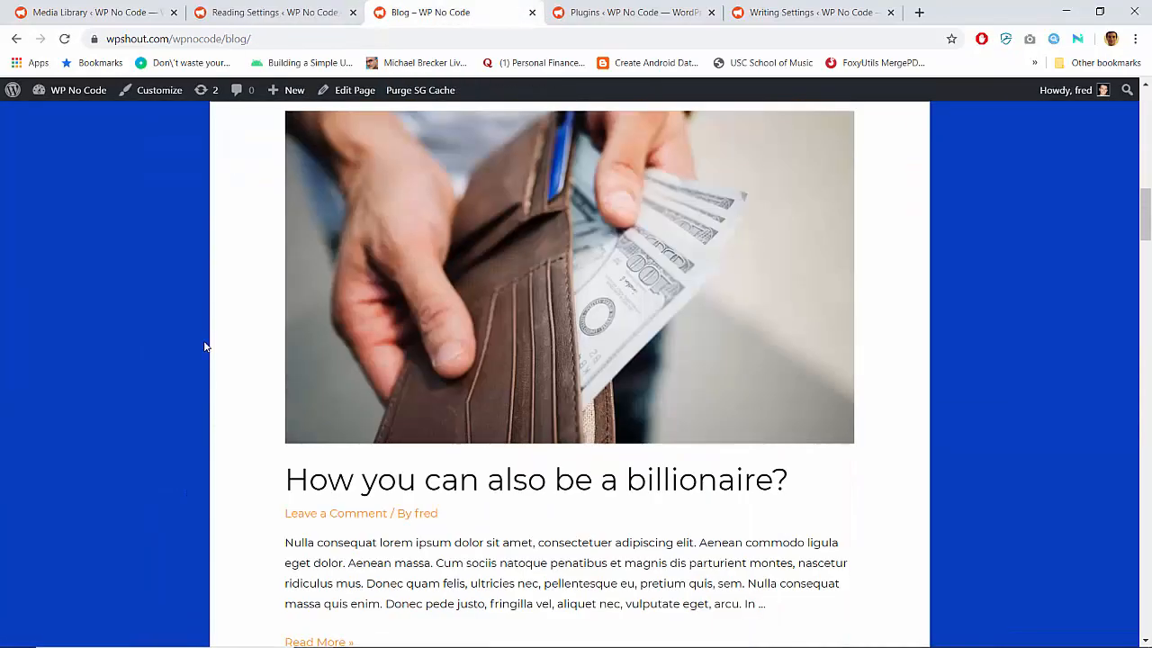
{"action": "scroll", "coordinate": [205, 347], "scroll_direction": "down", "scroll_amount": 20}
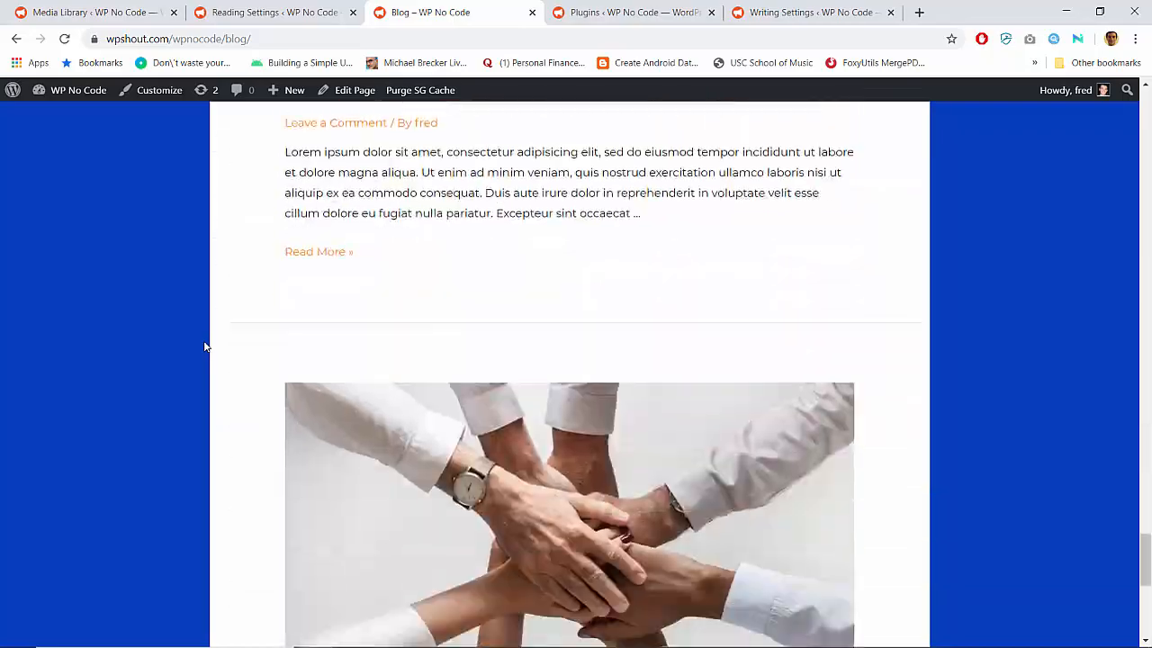
{"action": "scroll", "coordinate": [205, 347], "scroll_direction": "up", "scroll_amount": 13}
{"action": "scroll", "coordinate": [205, 347], "scroll_direction": "down", "scroll_amount": 19}
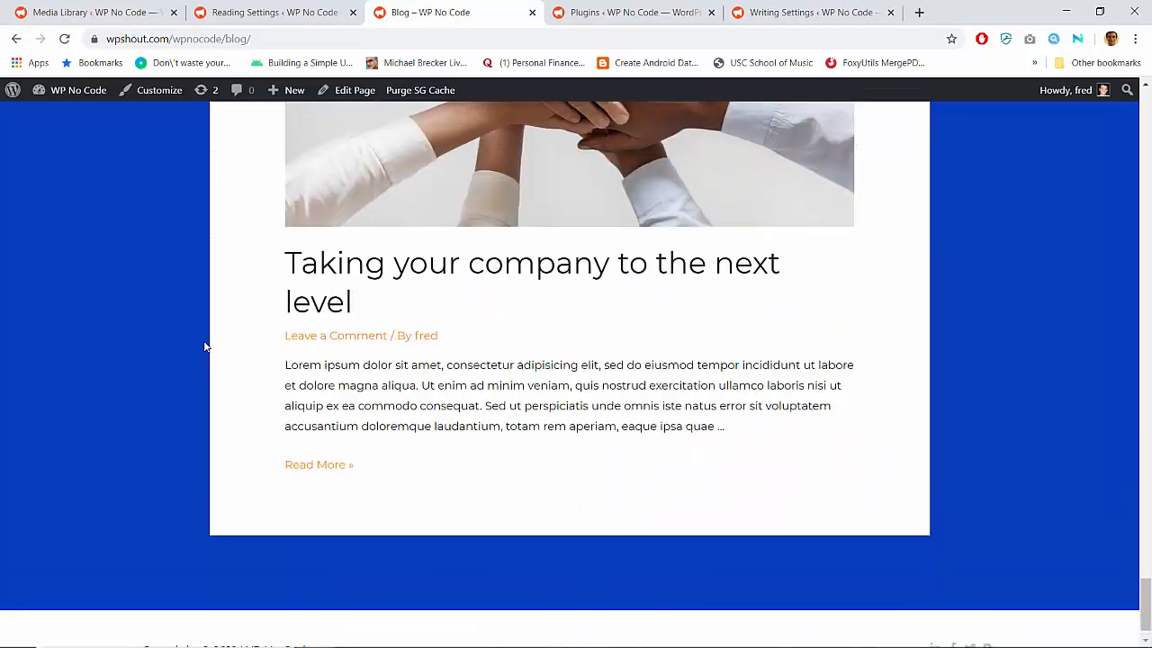
{"action": "scroll", "coordinate": [205, 347], "scroll_direction": "up", "scroll_amount": 20}
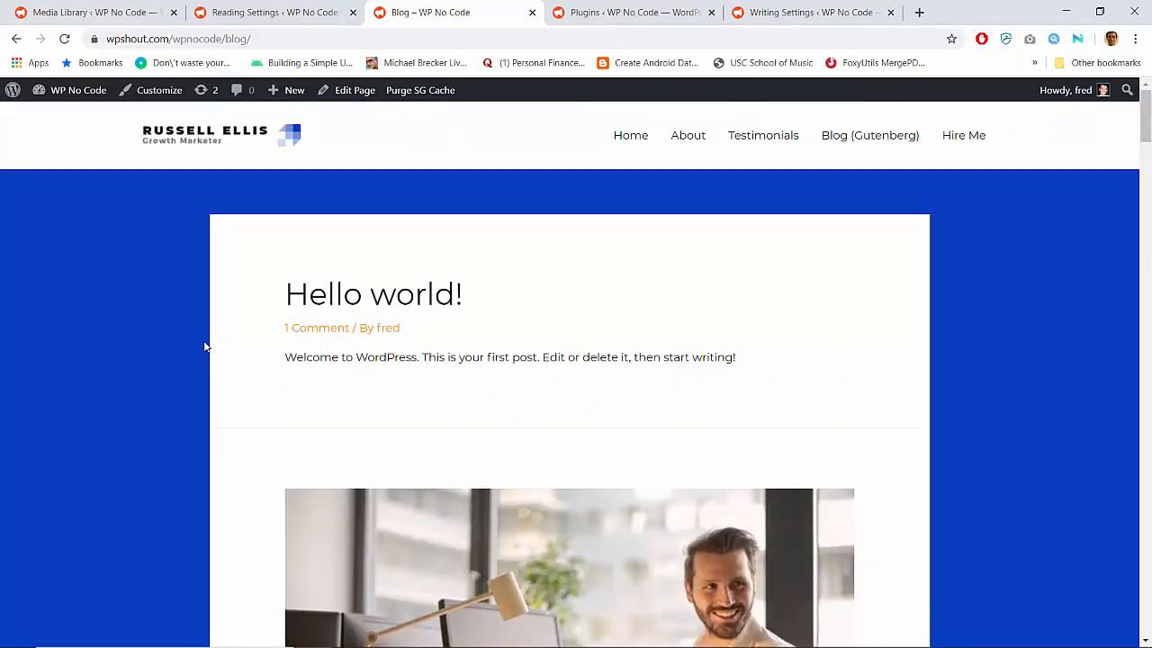
{"action": "scroll", "coordinate": [368, 288], "scroll_direction": "down", "scroll_amount": 2}
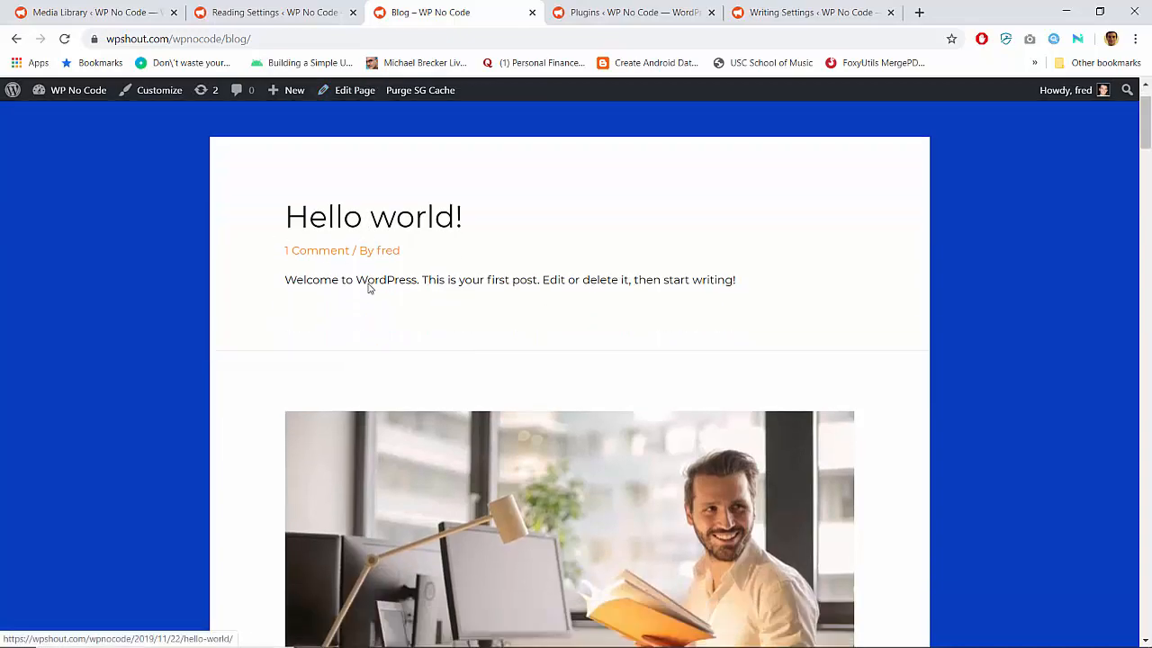
Look through the Blog page's post listing, open the page for editing, and examine its Astra sidebar and layout settings
{"action": "scroll", "coordinate": [368, 288], "scroll_direction": "down", "scroll_amount": 3}
{"action": "scroll", "coordinate": [368, 288], "scroll_direction": "up", "scroll_amount": 5}
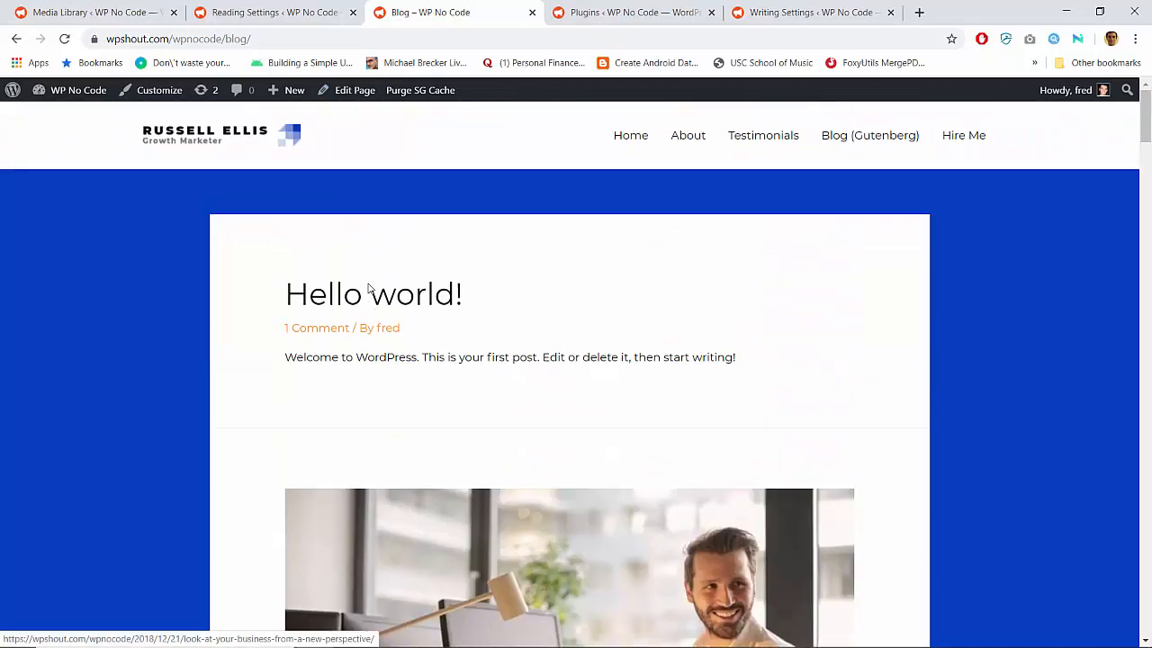
{"action": "scroll", "coordinate": [368, 288], "scroll_direction": "down", "scroll_amount": 20}
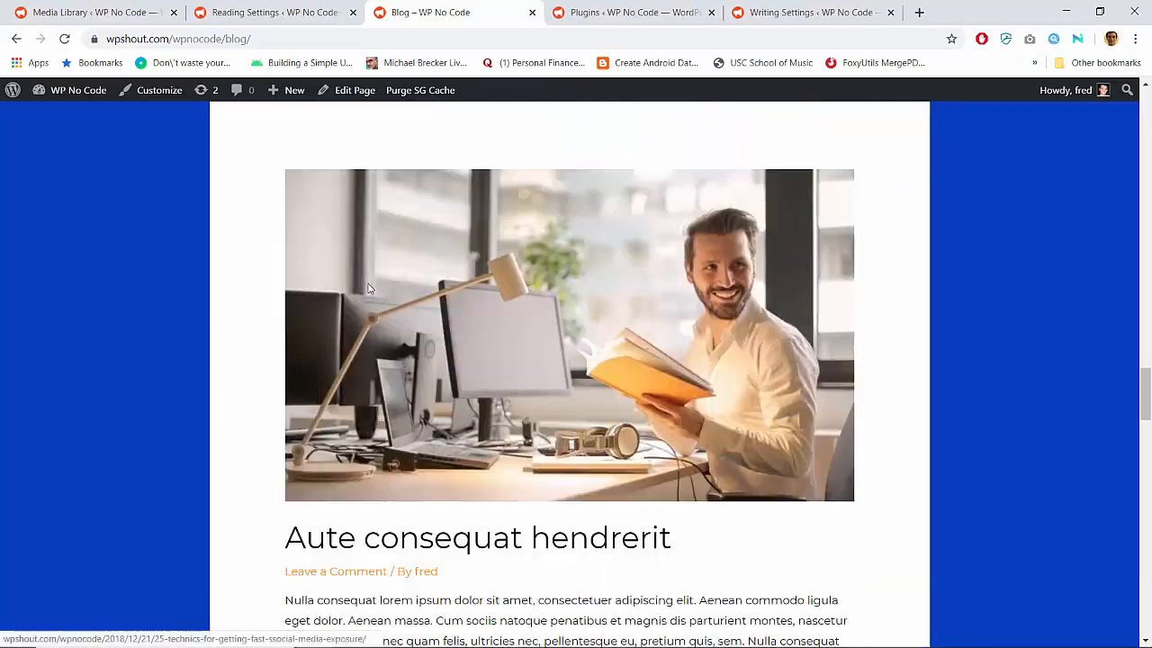
{"action": "scroll", "coordinate": [368, 288], "scroll_direction": "down", "scroll_amount": 20}
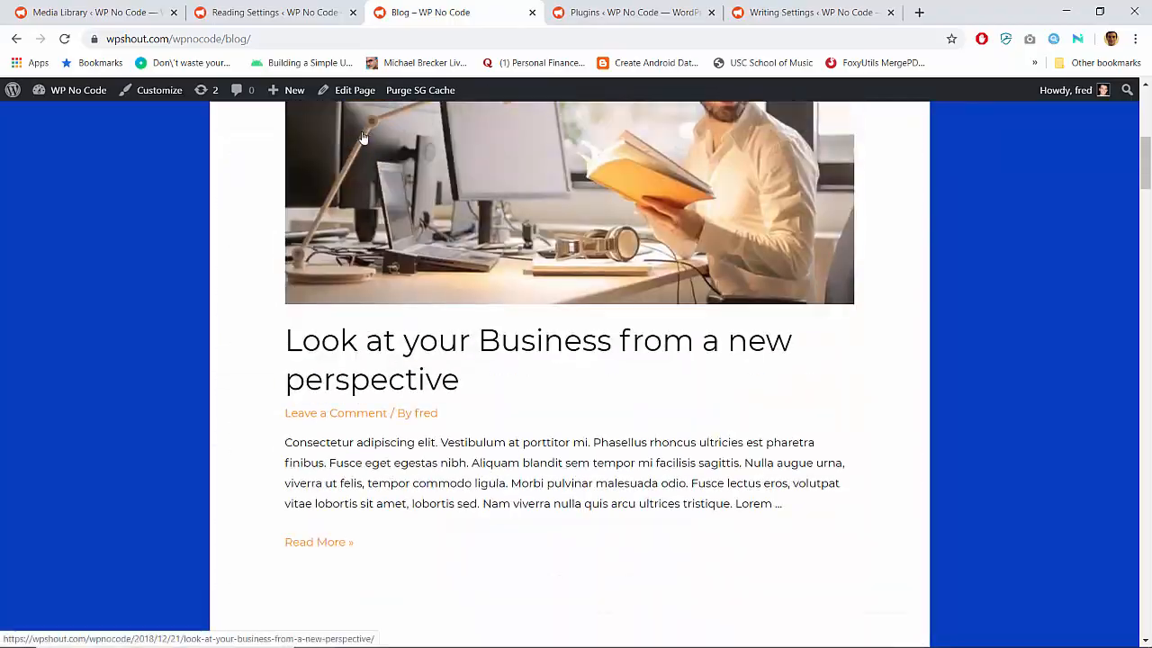
{"action": "left_click", "coordinate": [355, 90]}
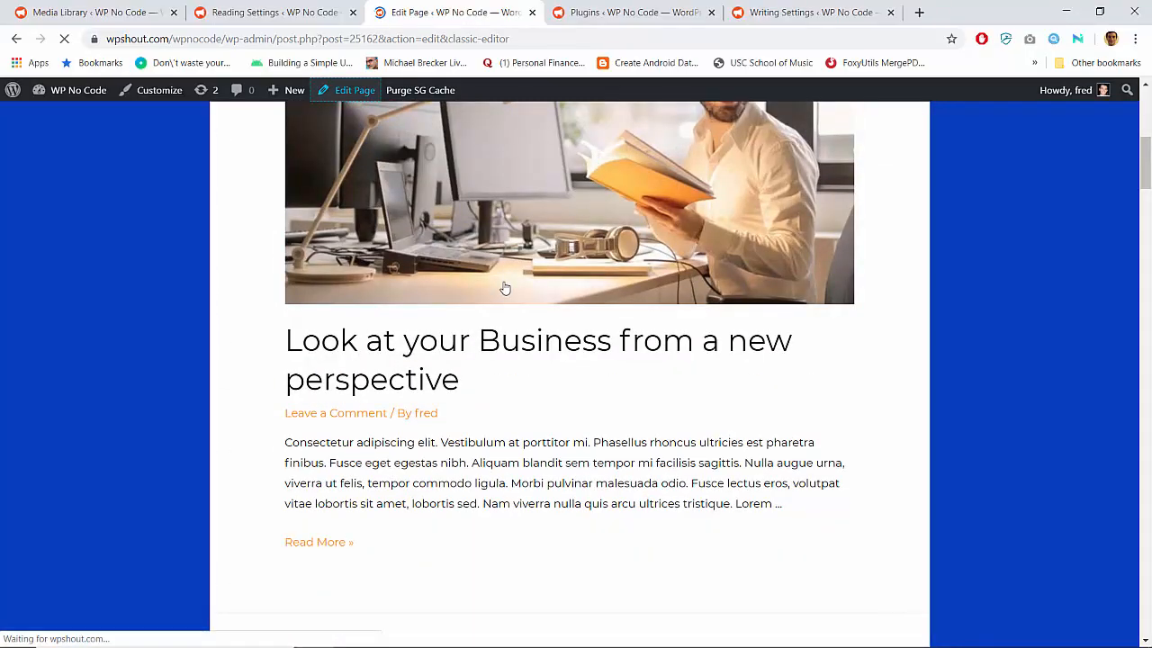
{"action": "scroll", "coordinate": [504, 288], "scroll_direction": "down", "scroll_amount": 5}
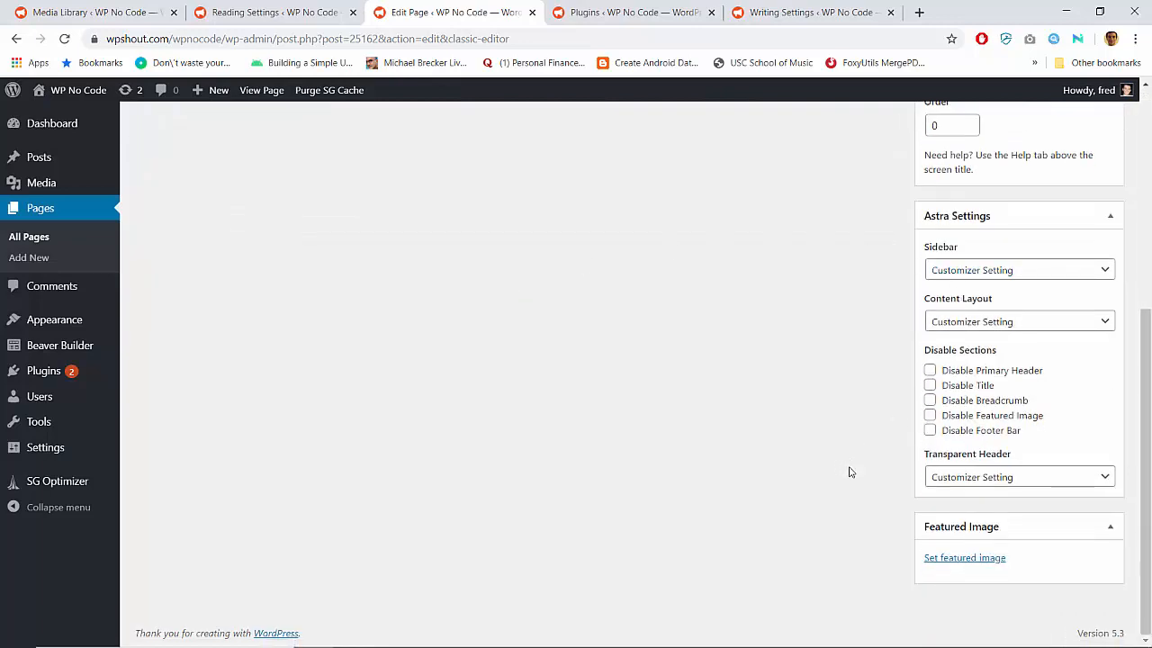
{"action": "scroll", "coordinate": [852, 419], "scroll_direction": "up", "scroll_amount": 1}
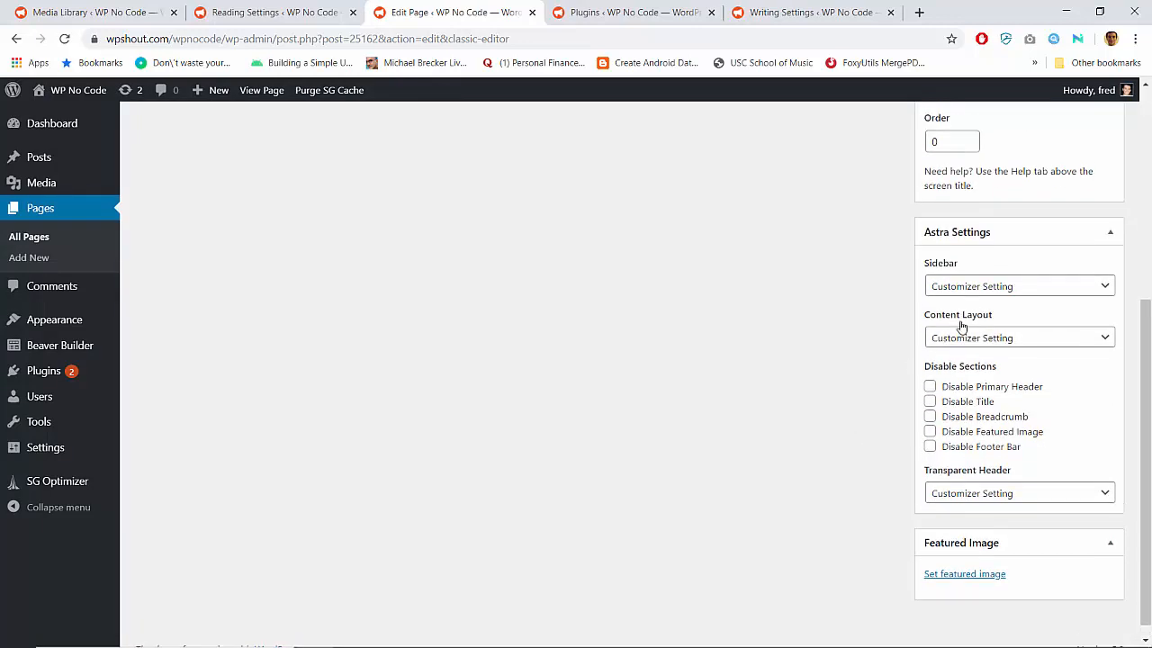
{"action": "left_click", "coordinate": [973, 288]}
{"action": "left_click", "coordinate": [973, 290]}
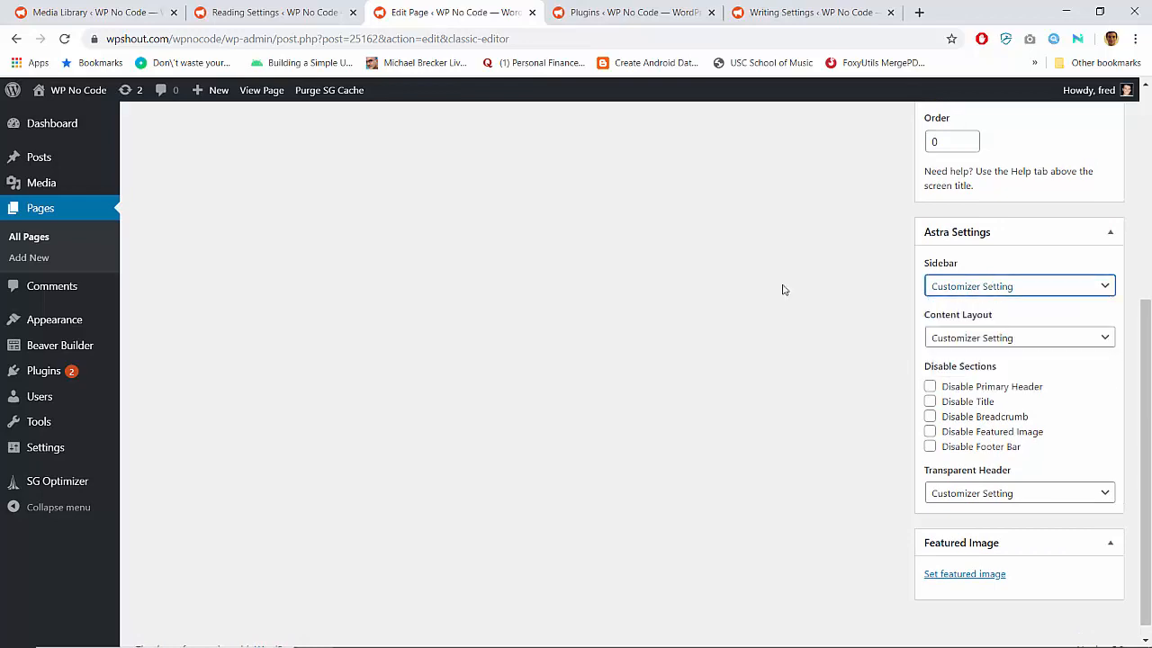
Return to the site's front end and open the Customizer from the Blog (Gutenberg) page
{"action": "left_click", "coordinate": [90, 101]}
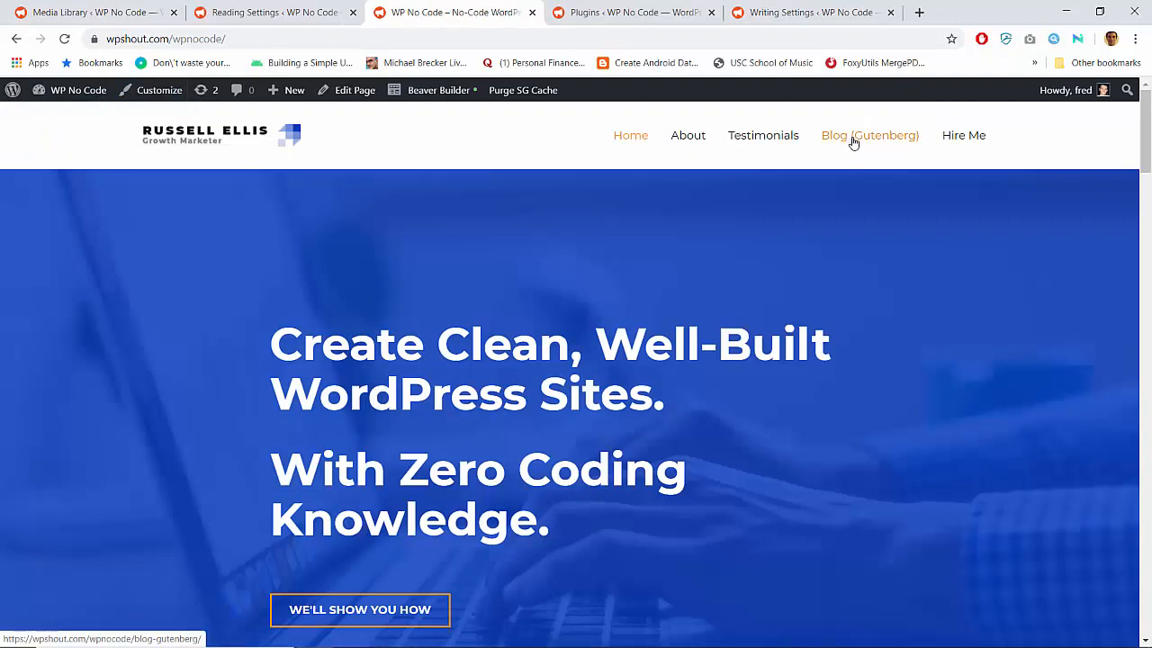
{"action": "left_click", "coordinate": [853, 143]}
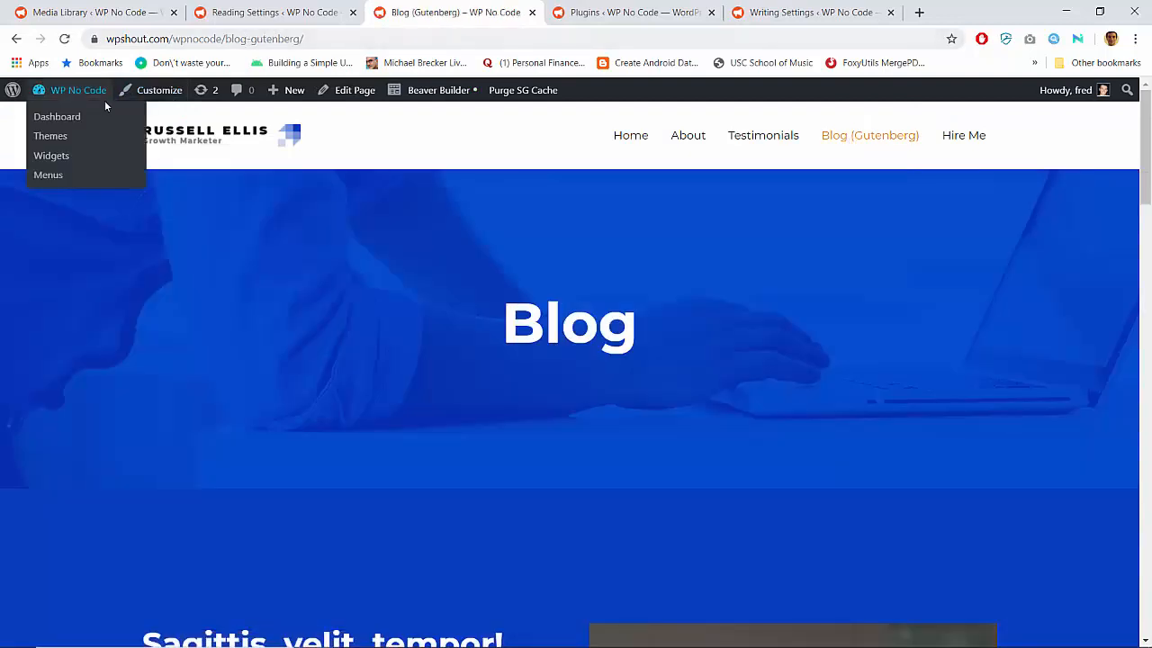
{"action": "left_click", "coordinate": [140, 92]}
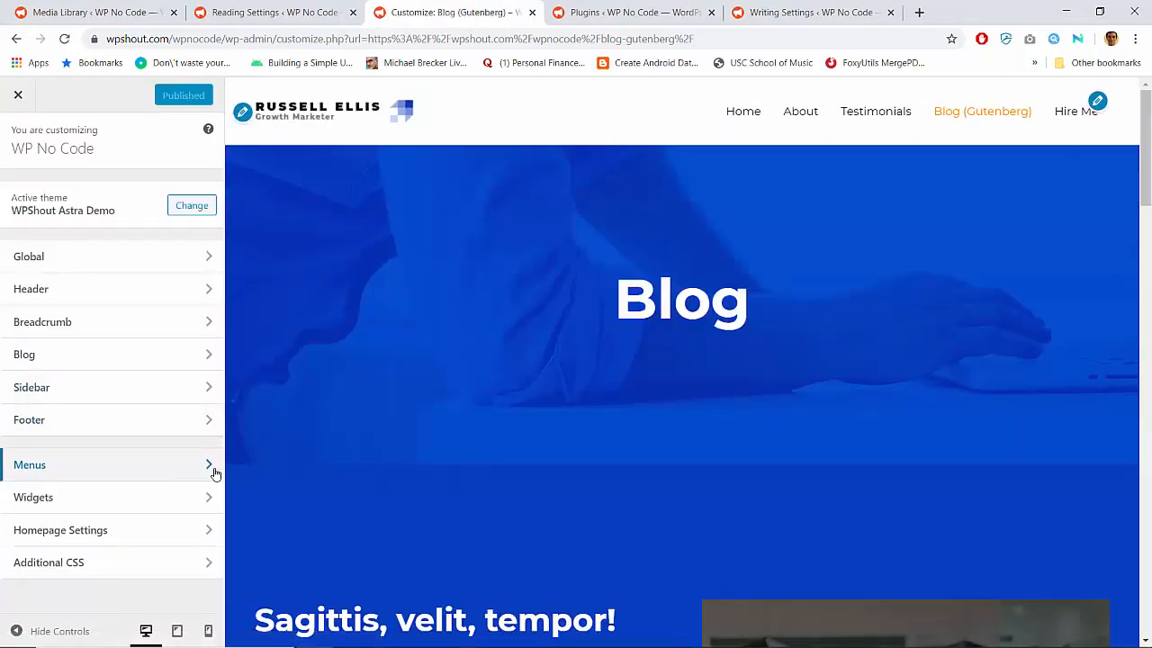
Replace Blog (Gutenberg) with the Blog page in the site menu, placing it above Hire Me, and publish the change
{"action": "left_click", "coordinate": [215, 471]}
{"action": "left_click", "coordinate": [193, 243]}
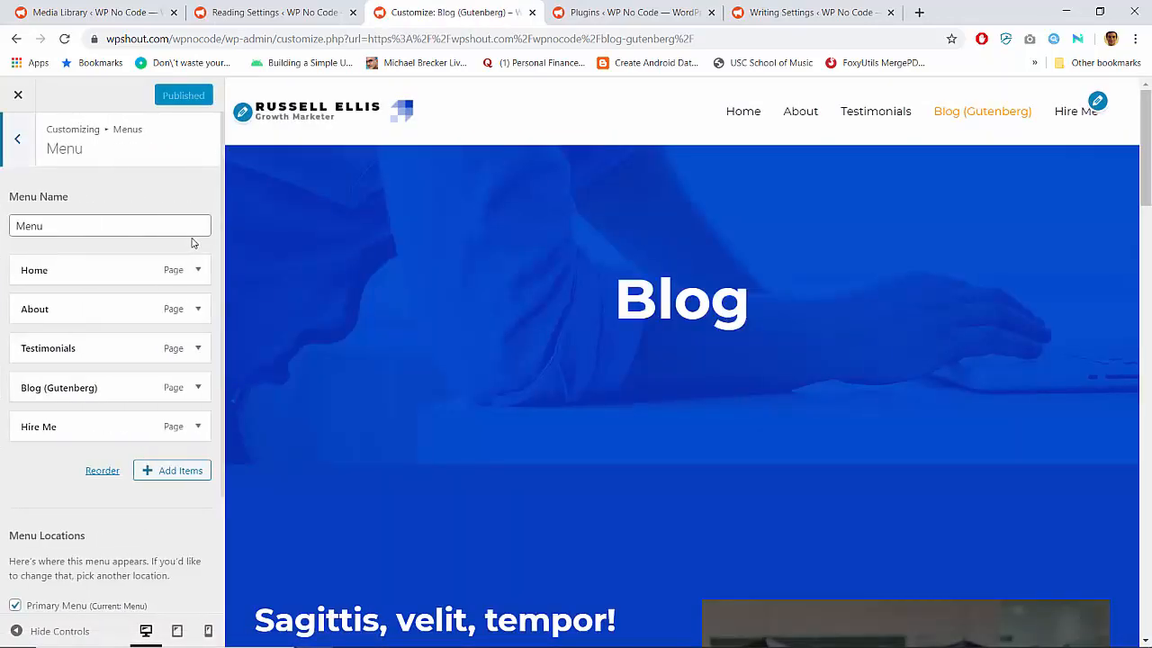
{"action": "left_click", "coordinate": [209, 473]}
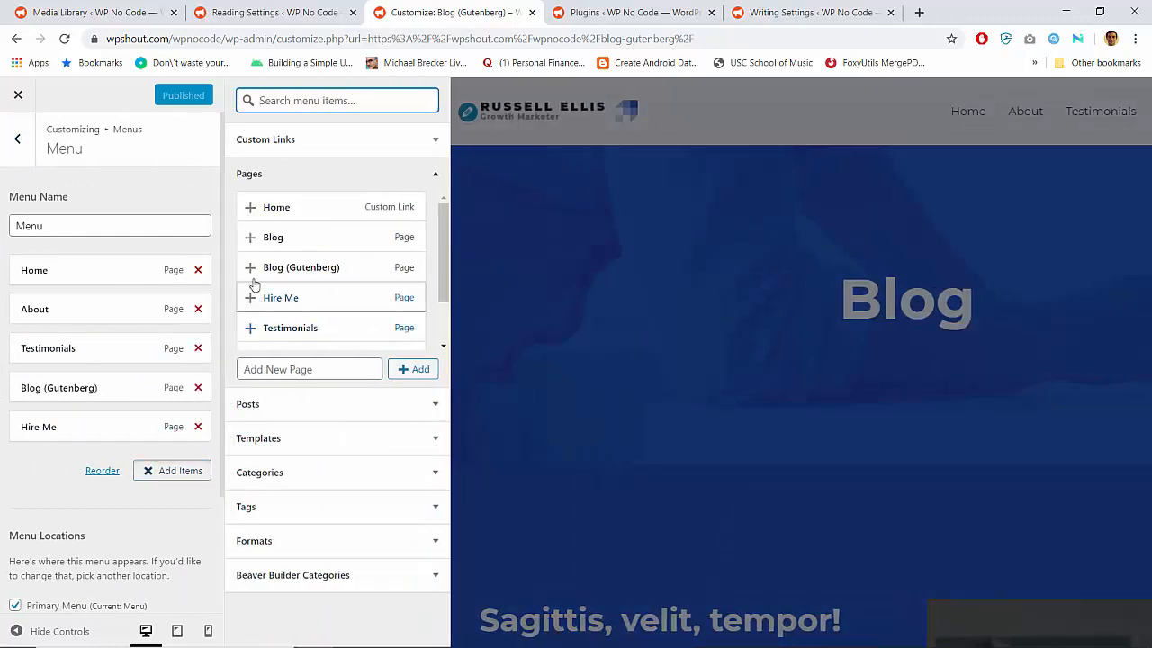
{"action": "left_click", "coordinate": [261, 240]}
{"action": "left_click_drag", "start_coordinate": [41, 466], "coordinate": [41, 387]}
{"action": "left_click", "coordinate": [198, 428]}
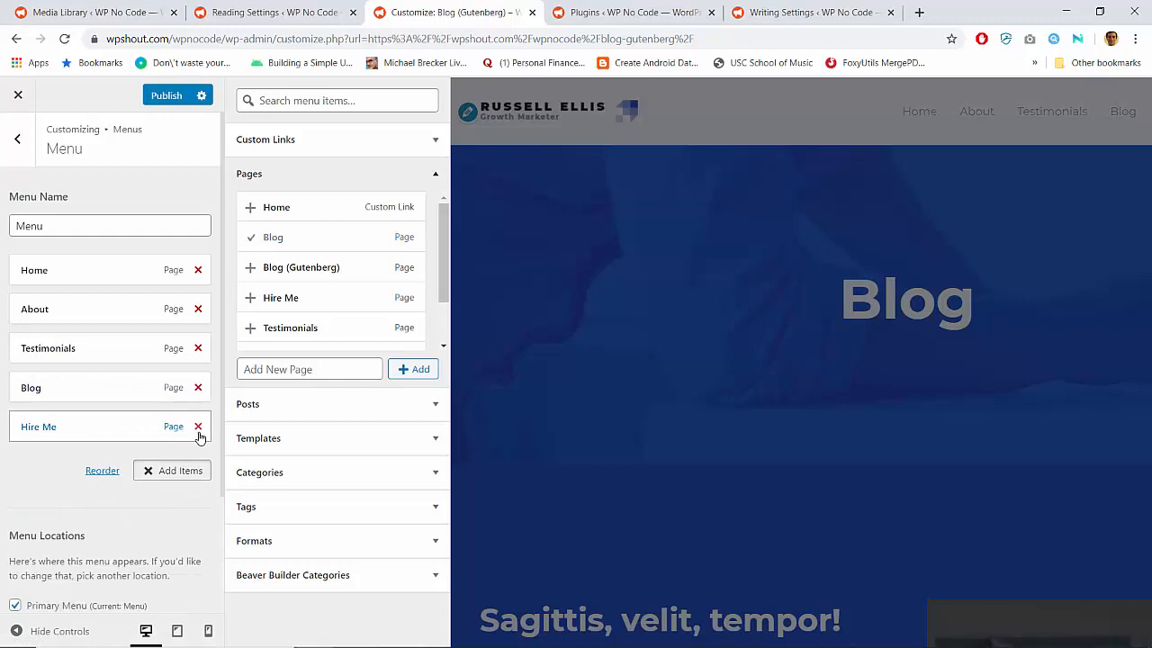
{"action": "left_click", "coordinate": [159, 95]}
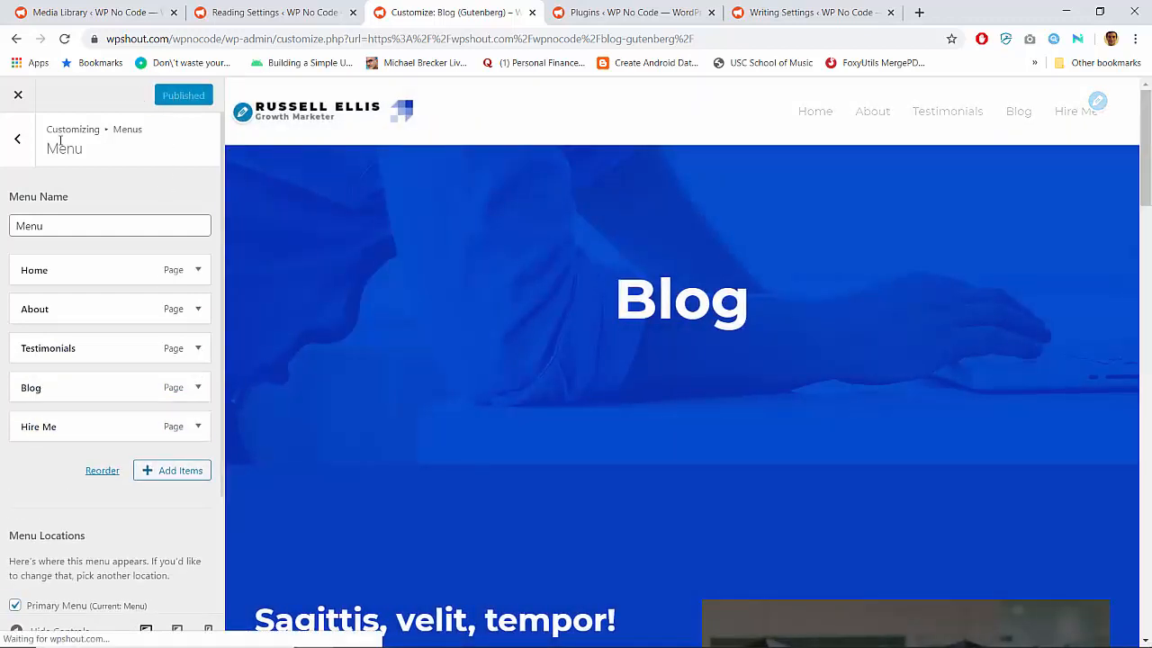
Check the Footer Bar Section 2 widget area in the Customizer and return to the main list of sections
{"action": "left_click", "coordinate": [15, 154]}
{"action": "left_click", "coordinate": [21, 162]}
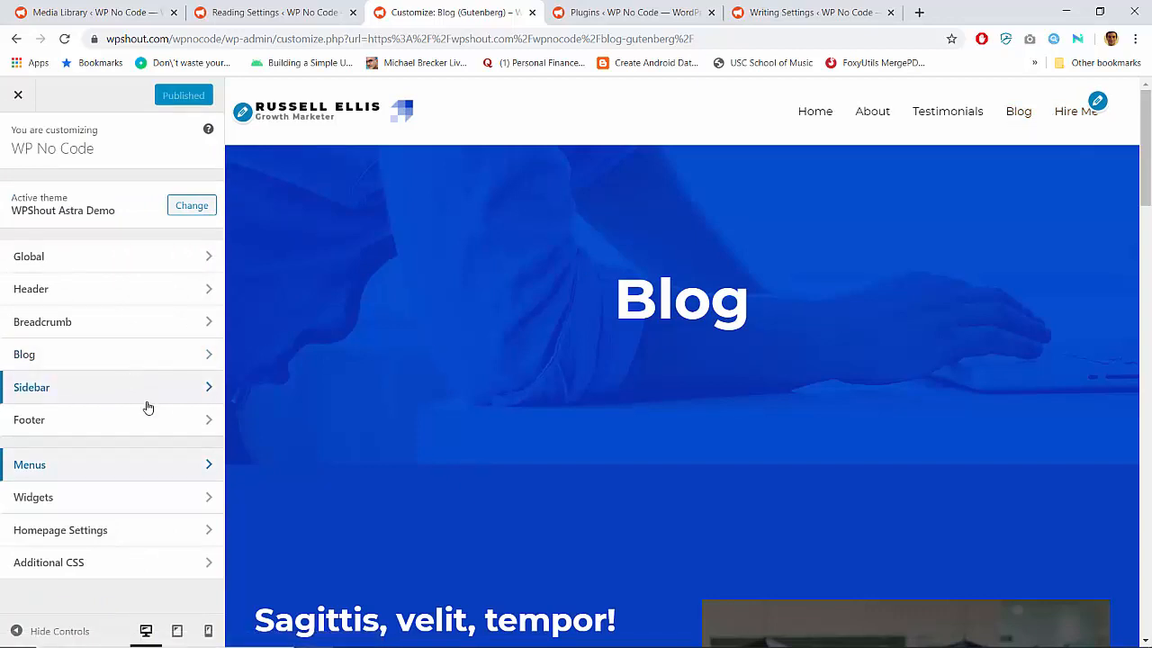
{"action": "left_click", "coordinate": [201, 496]}
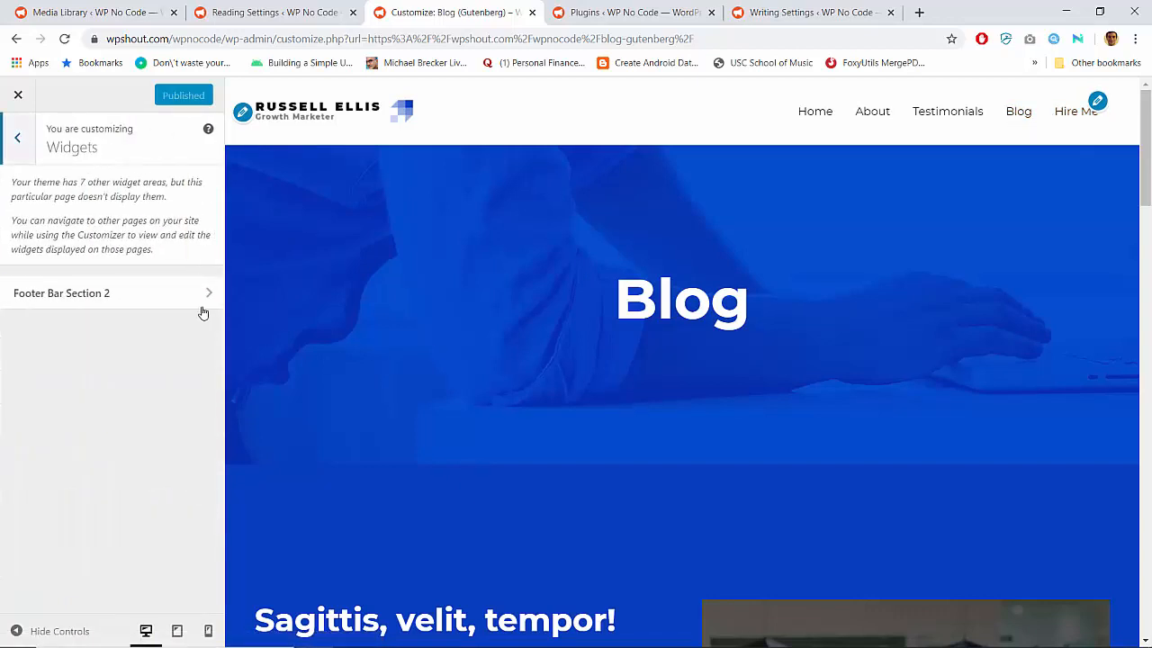
{"action": "left_click", "coordinate": [204, 297]}
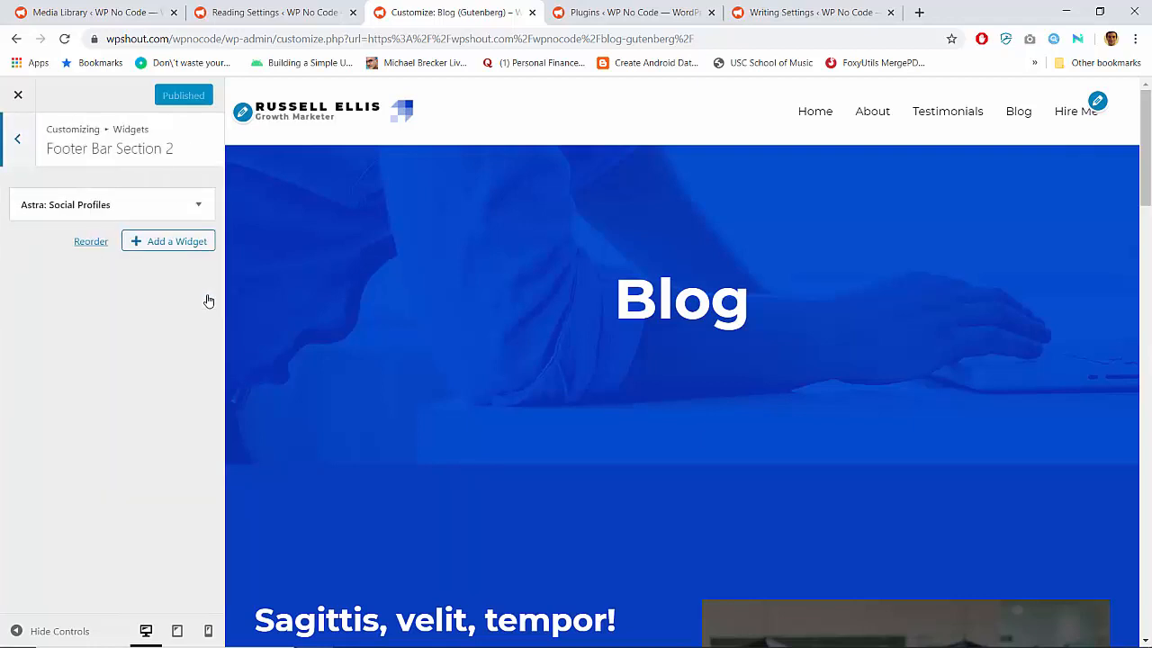
{"action": "left_click", "coordinate": [15, 137]}
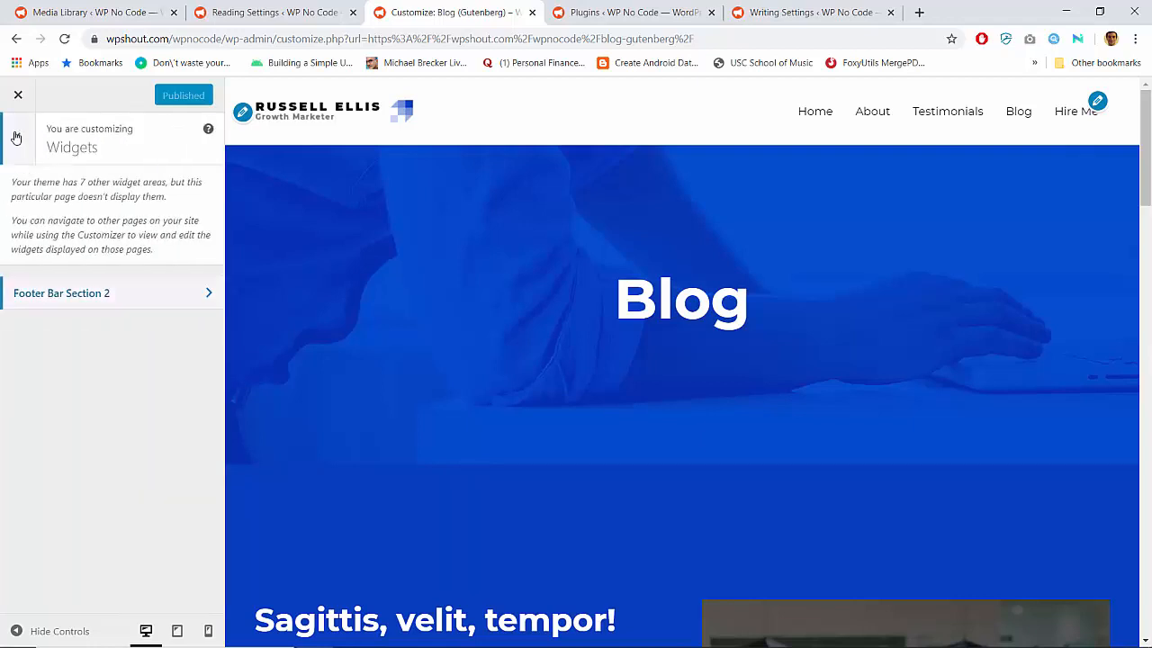
{"action": "left_click", "coordinate": [16, 136]}
Open the Blog / Archive settings in the Customizer and load the Blog page in the preview
{"action": "left_click", "coordinate": [117, 358]}
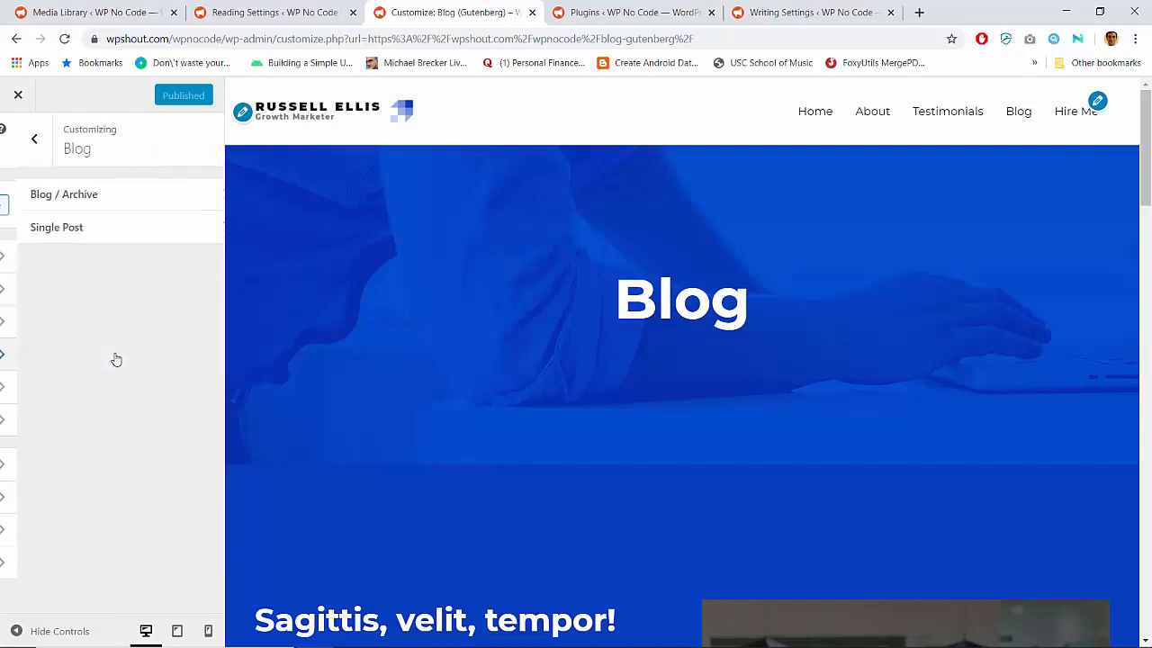
{"action": "left_click", "coordinate": [83, 195]}
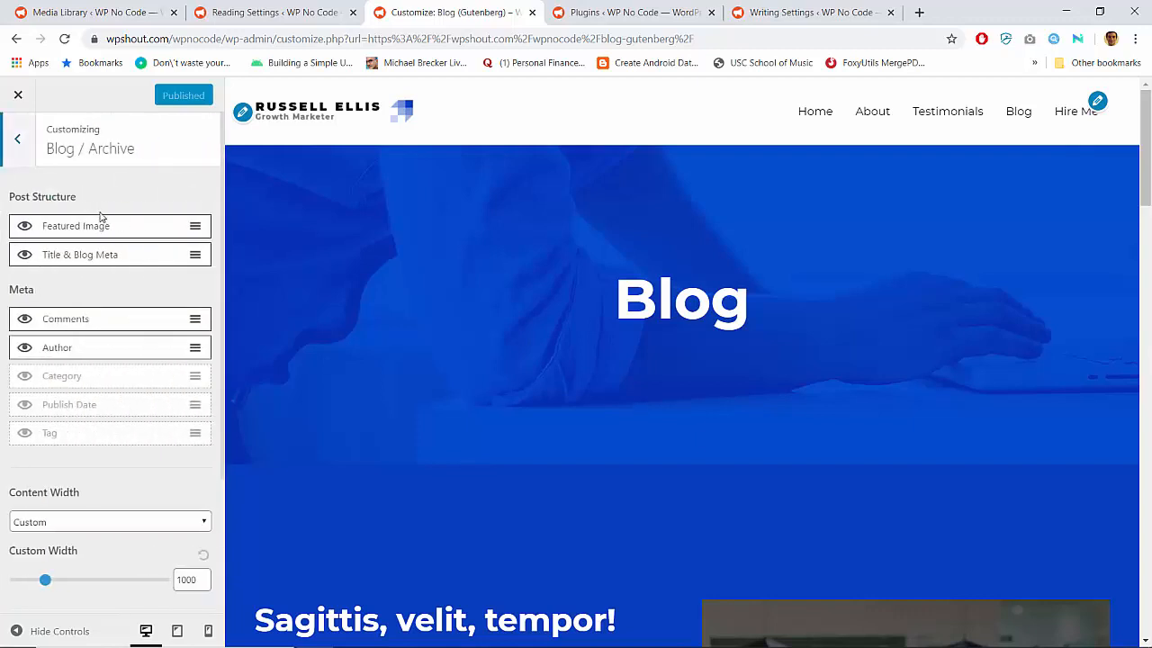
{"action": "scroll", "coordinate": [136, 294], "scroll_direction": "down", "scroll_amount": 1}
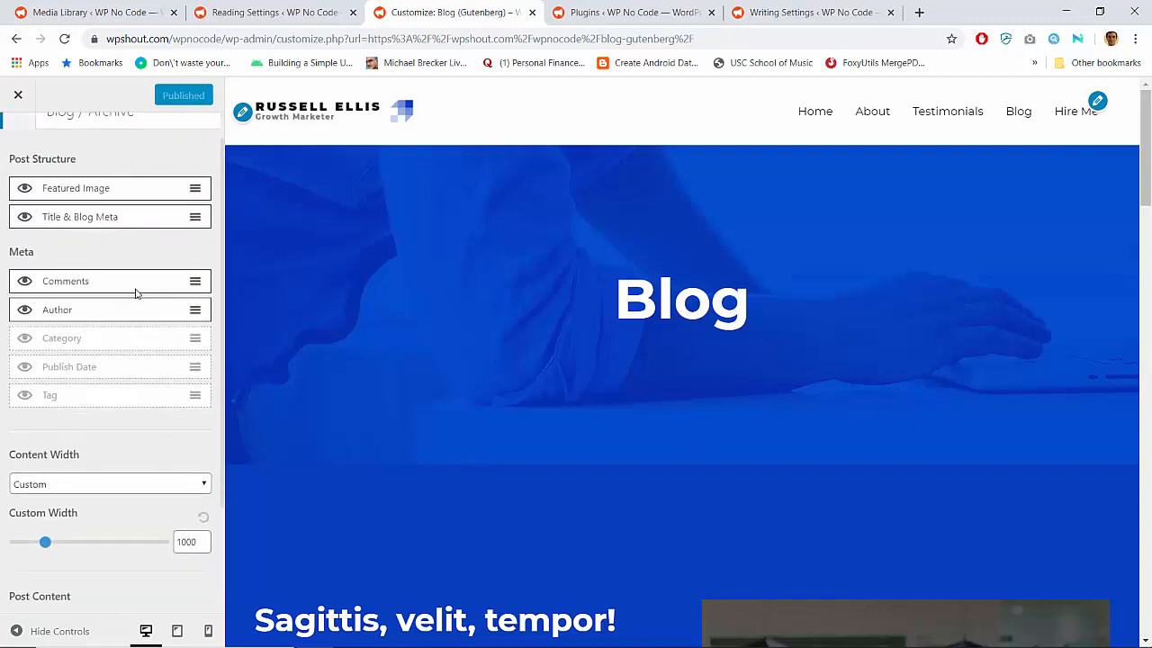
{"action": "scroll", "coordinate": [458, 353], "scroll_direction": "down", "scroll_amount": 5}
{"action": "left_click", "coordinate": [1019, 113]}
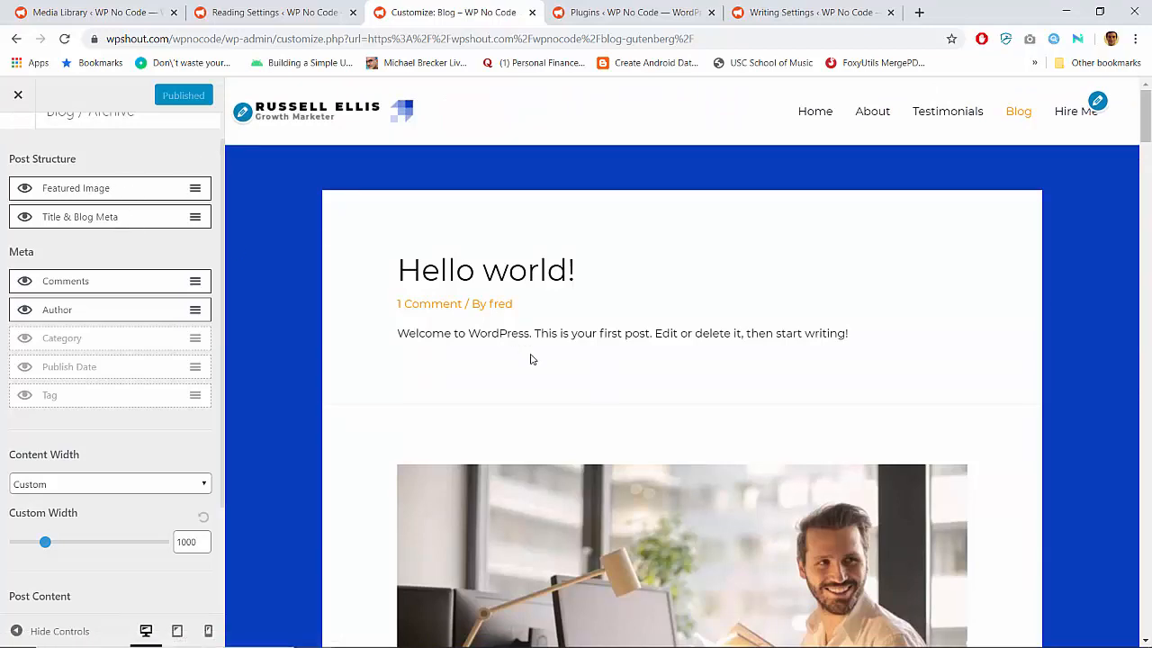
Examine the previewed post listing against the post structure, meta and width options for the blog archive
{"action": "scroll", "coordinate": [531, 359], "scroll_direction": "down", "scroll_amount": 5}
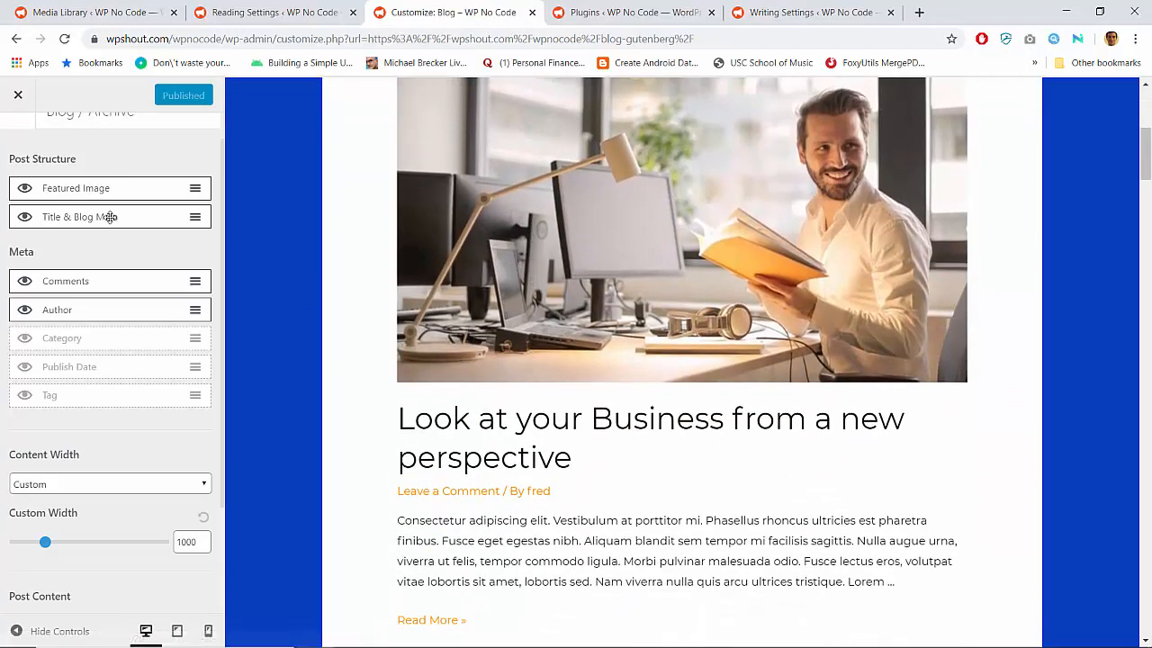
{"action": "scroll", "coordinate": [118, 430], "scroll_direction": "down", "scroll_amount": 1}
{"action": "scroll", "coordinate": [118, 429], "scroll_direction": "up", "scroll_amount": 2}
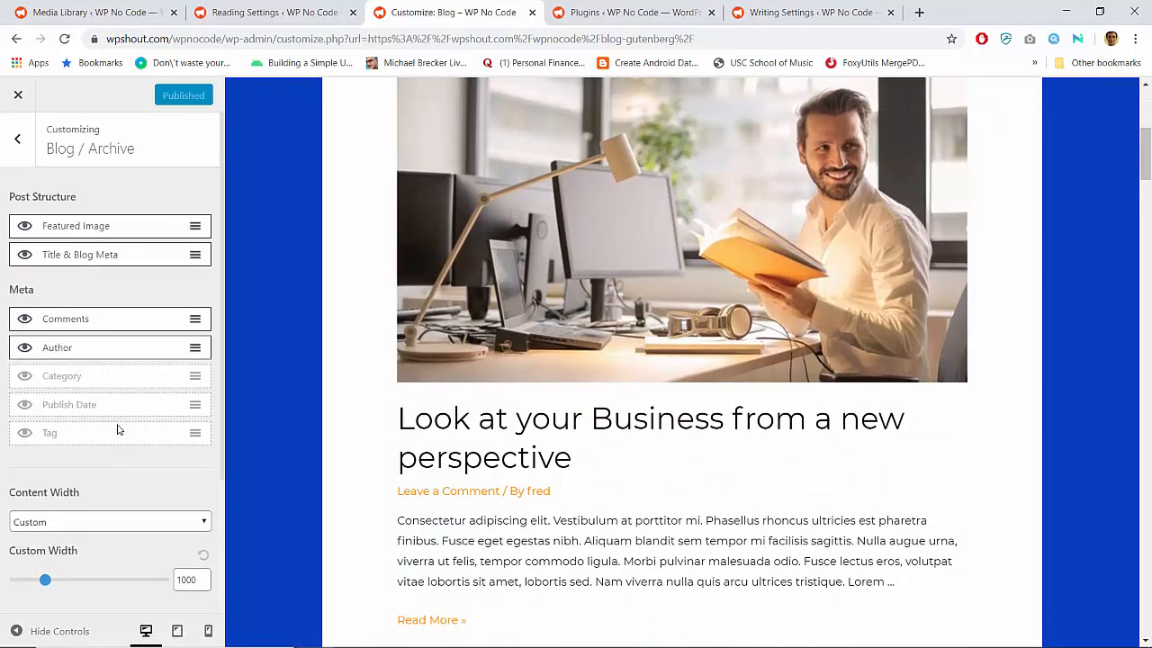
{"action": "scroll", "coordinate": [545, 453], "scroll_direction": "down", "scroll_amount": 2}
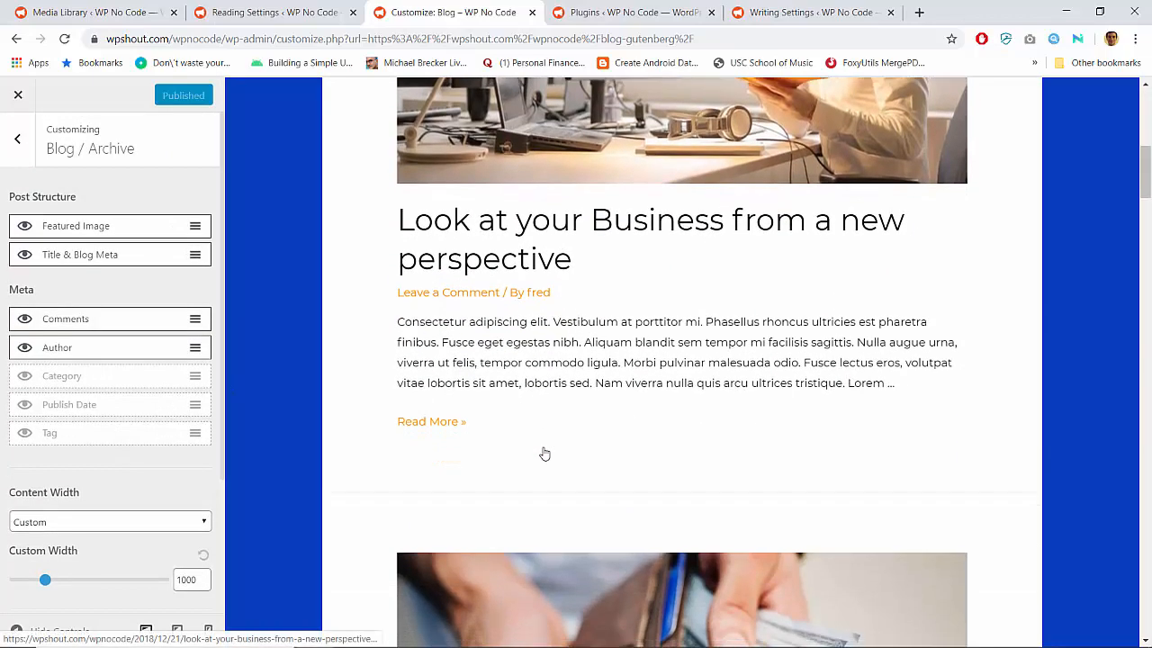
{"action": "scroll", "coordinate": [544, 453], "scroll_direction": "up", "scroll_amount": 2}
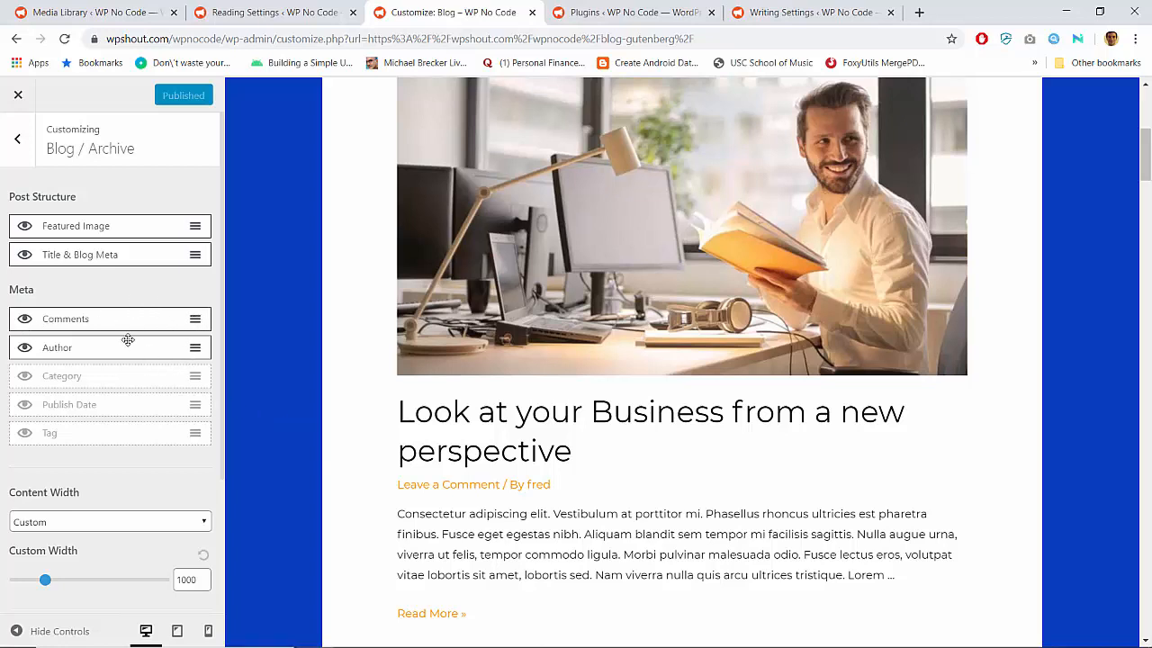
{"action": "scroll", "coordinate": [423, 531], "scroll_direction": "down", "scroll_amount": 1}
{"action": "scroll", "coordinate": [382, 540], "scroll_direction": "up", "scroll_amount": 1}
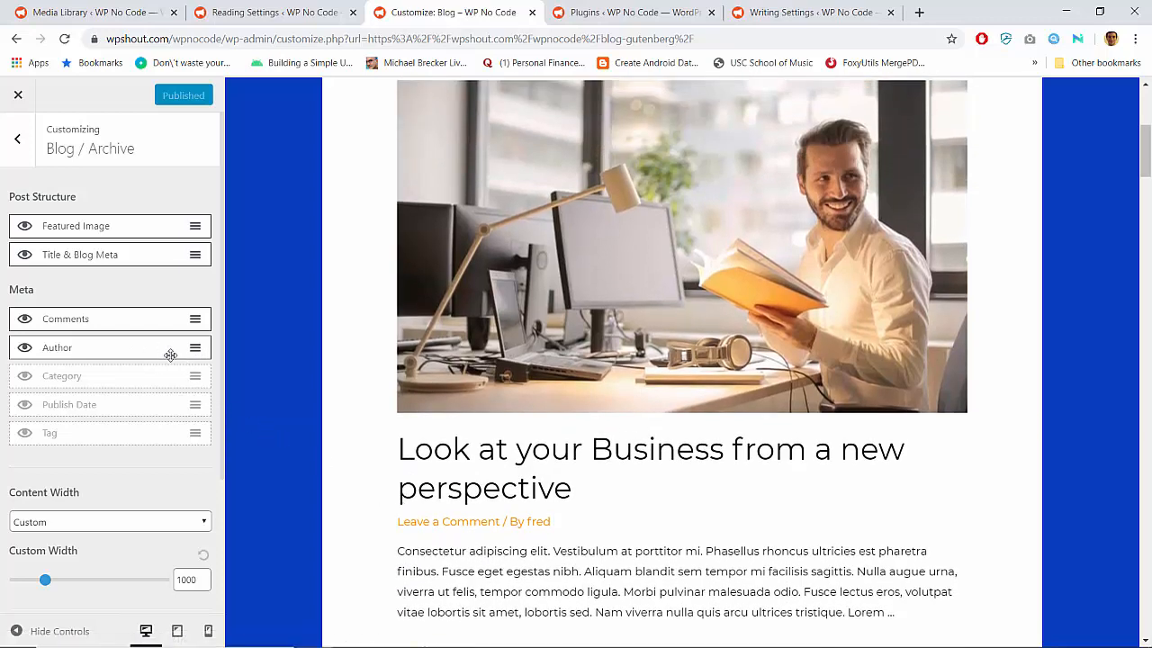
Hide the author and comments meta of the archive posts and show category, publish date and tag instead
{"action": "left_click", "coordinate": [24, 349]}
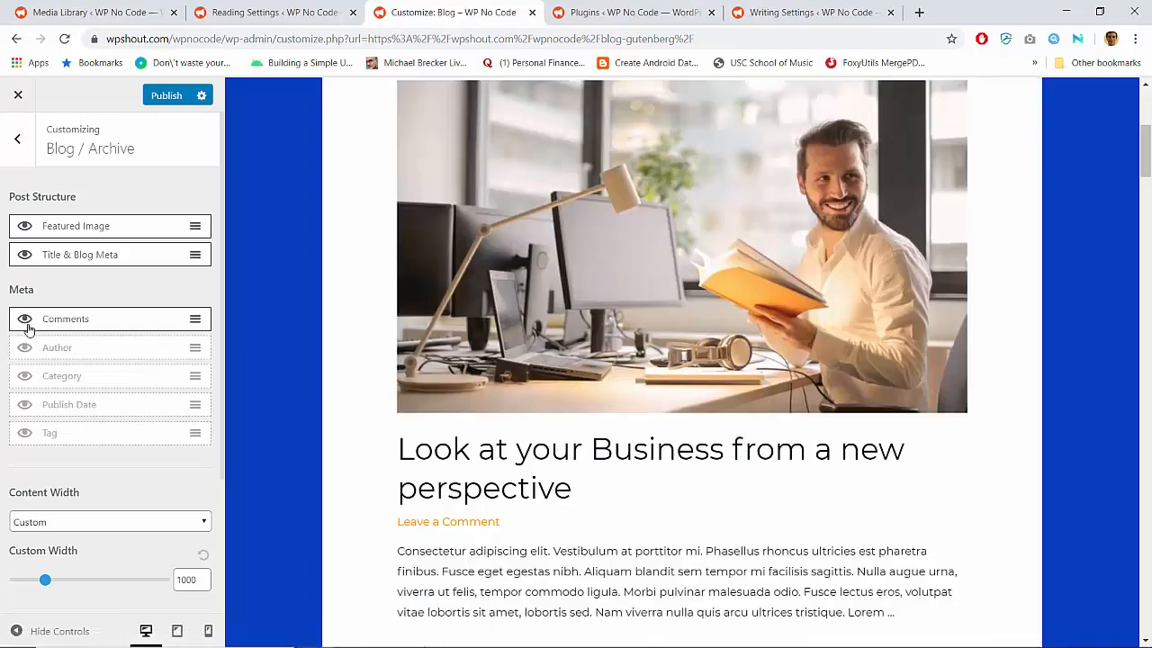
{"action": "left_click", "coordinate": [27, 327]}
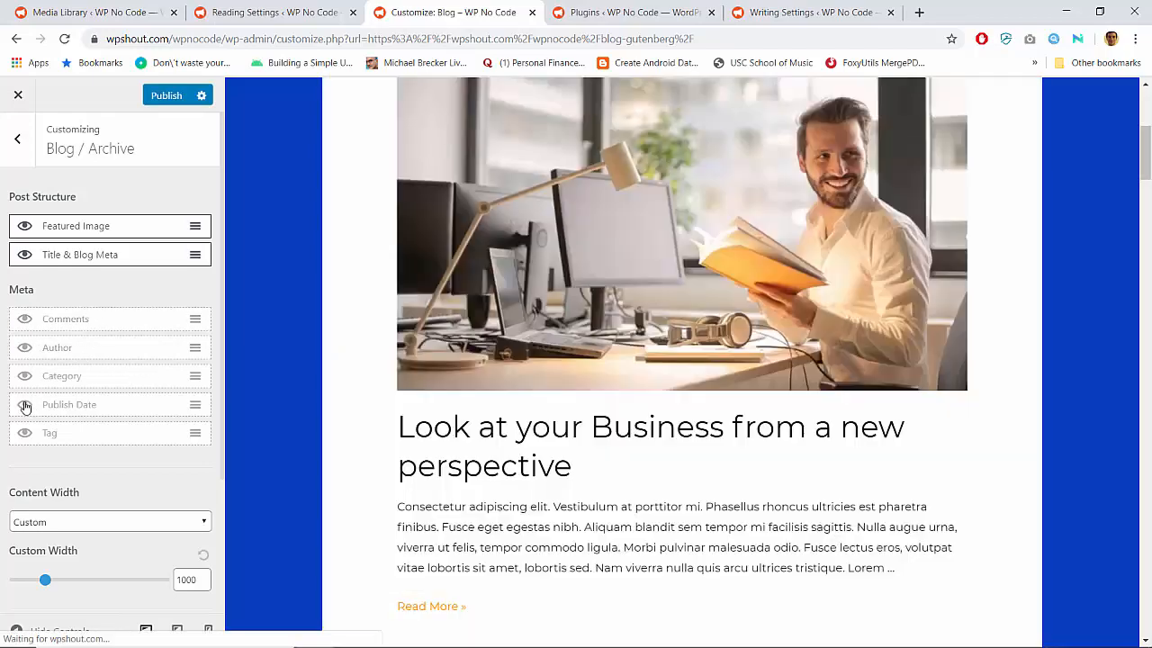
{"action": "left_click", "coordinate": [25, 405]}
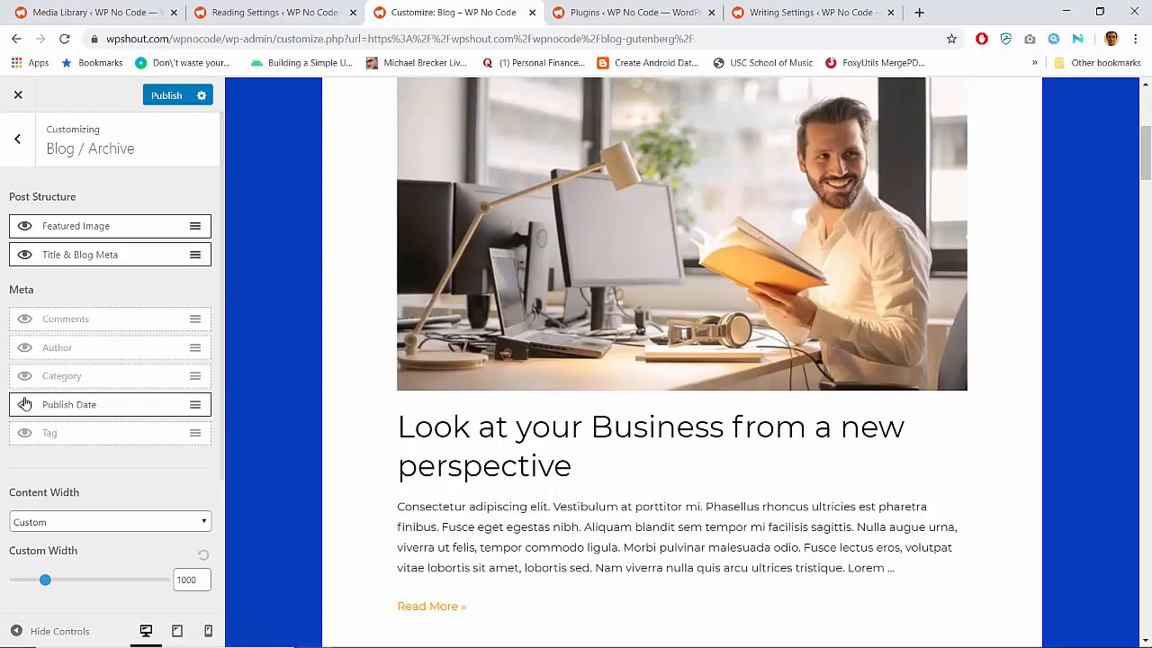
{"action": "left_click", "coordinate": [25, 376]}
{"action": "left_click", "coordinate": [26, 433]}
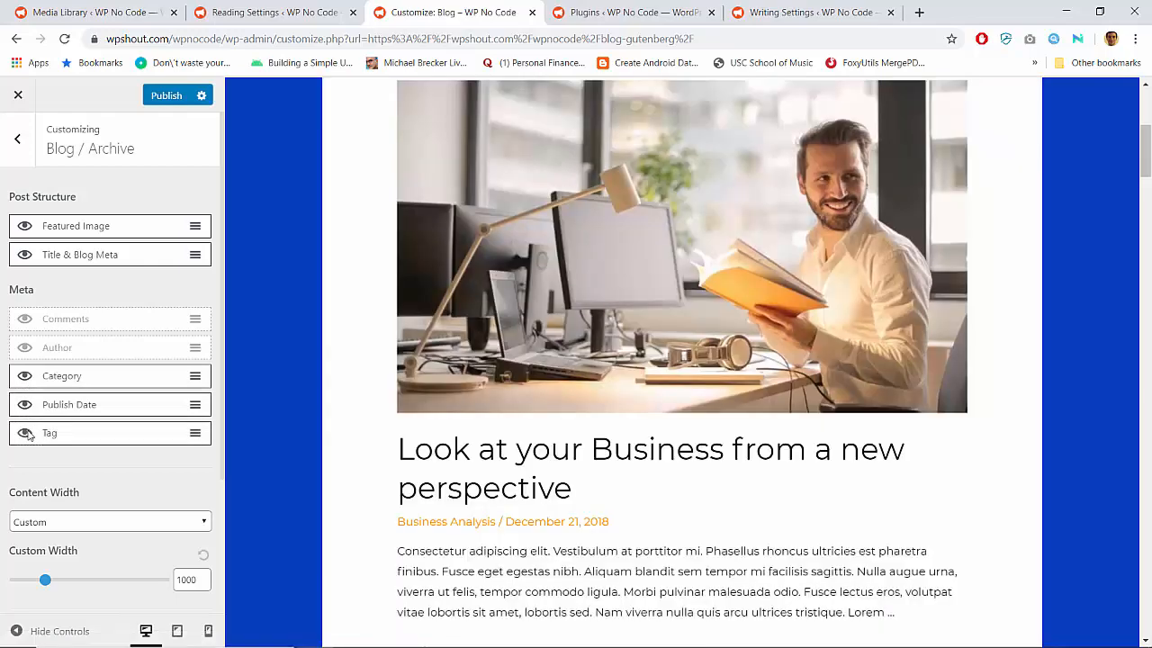
Try the Default content width for the blog archive and switch it back to Custom
{"action": "scroll", "coordinate": [95, 436], "scroll_direction": "down", "scroll_amount": 2}
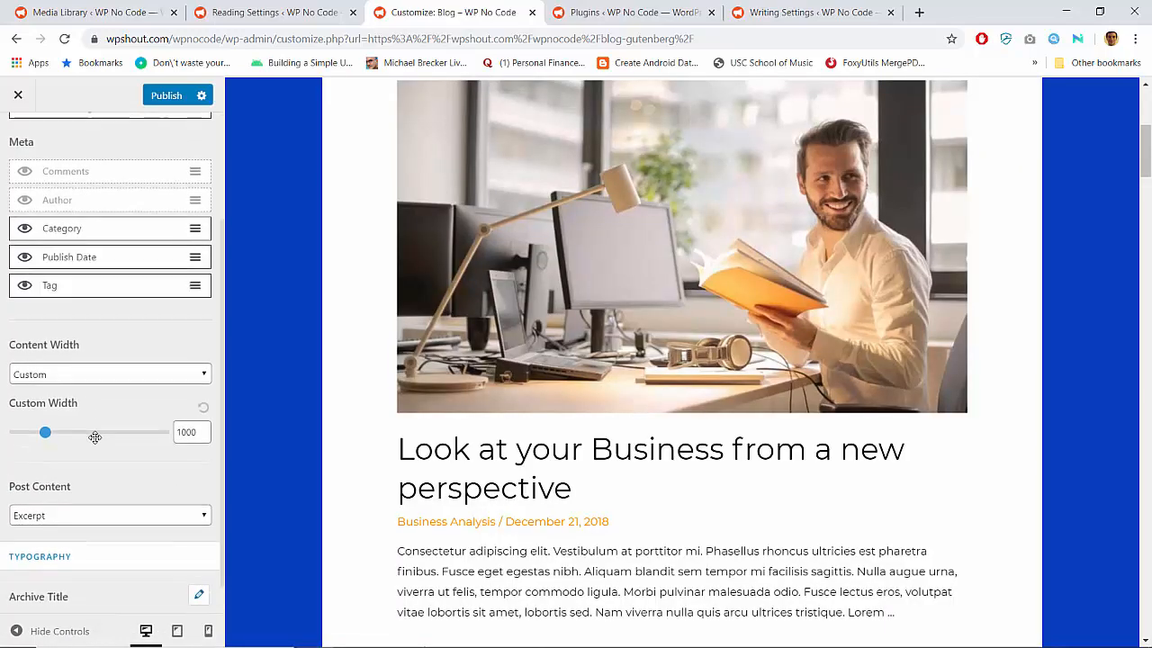
{"action": "left_click", "coordinate": [79, 342]}
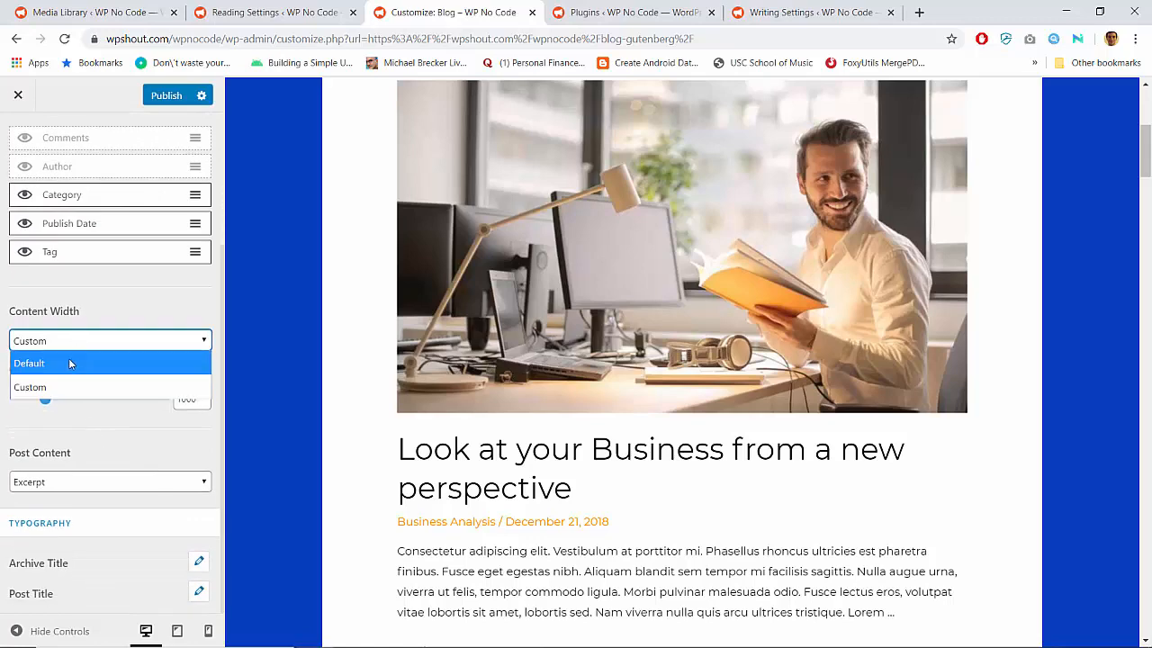
{"action": "left_click", "coordinate": [71, 362]}
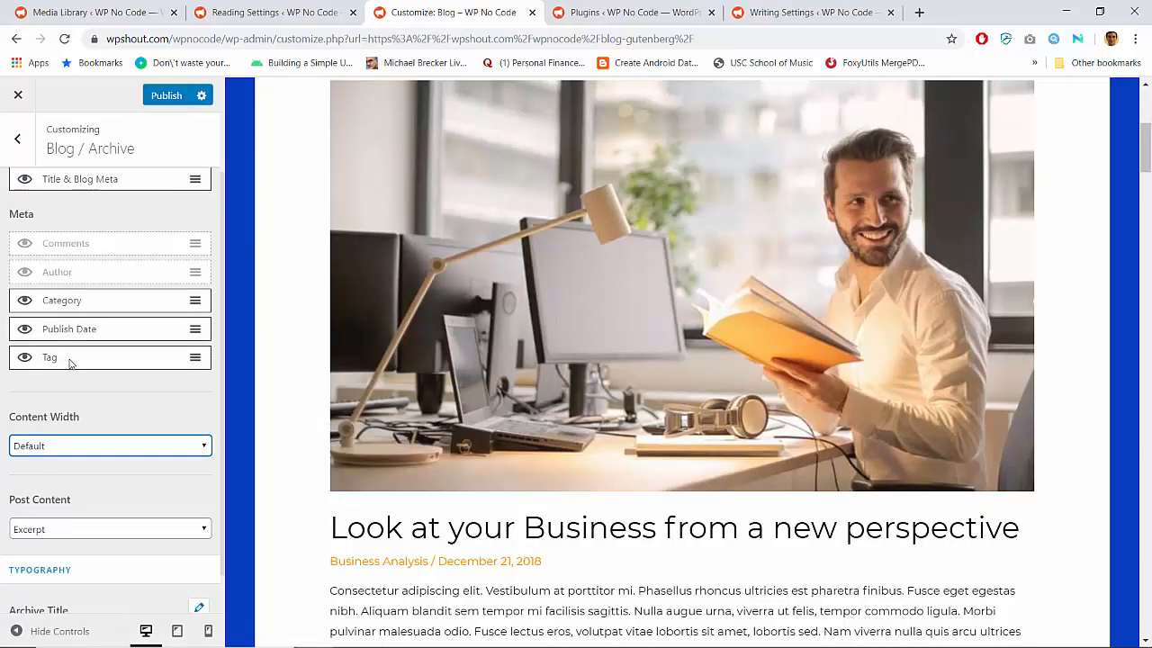
{"action": "scroll", "coordinate": [100, 423], "scroll_direction": "down", "scroll_amount": 1}
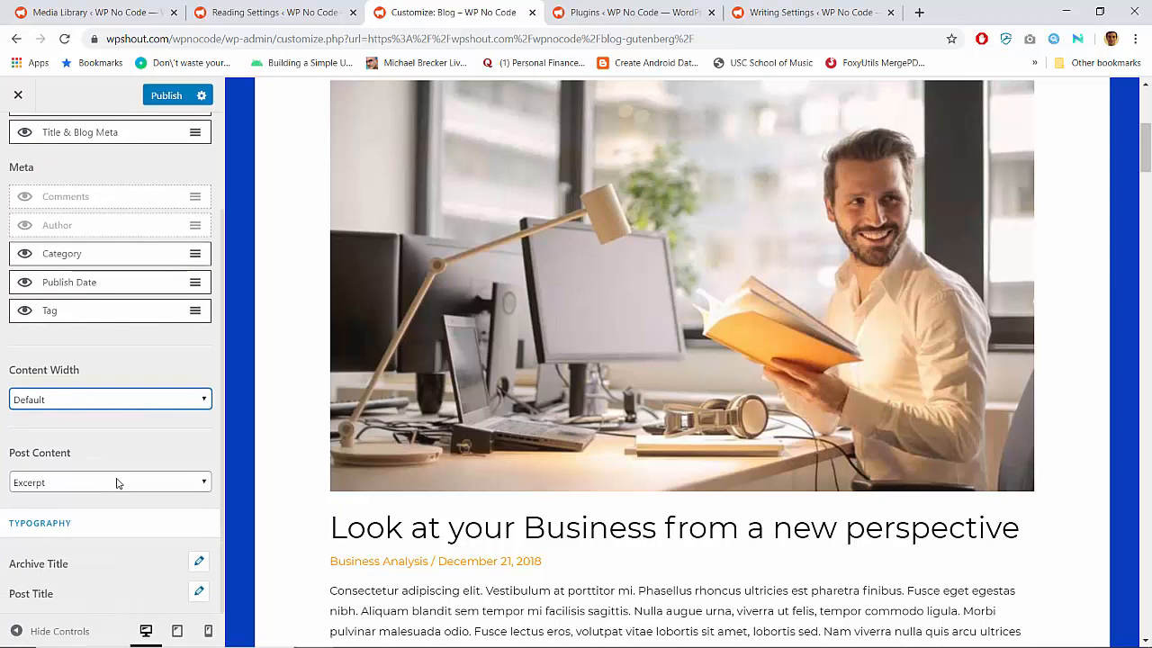
{"action": "left_click", "coordinate": [72, 403]}
{"action": "left_click", "coordinate": [64, 440]}
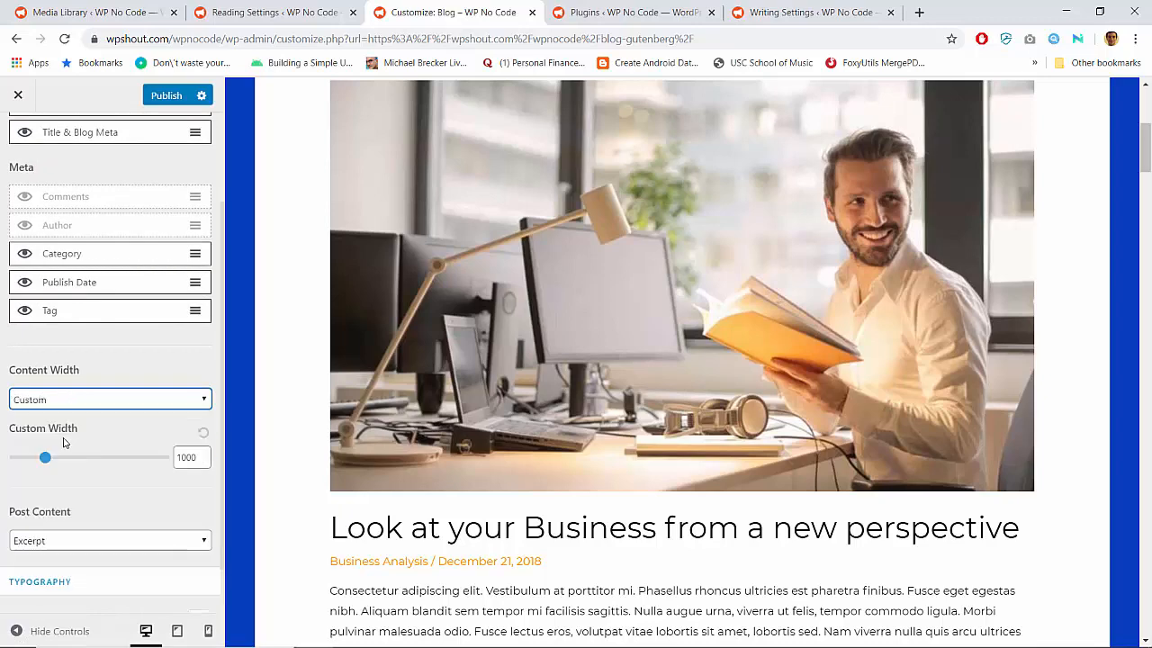
Leave the Blog / Archive settings and open the theme's global Container settings
{"action": "scroll", "coordinate": [104, 481], "scroll_direction": "down", "scroll_amount": 1}
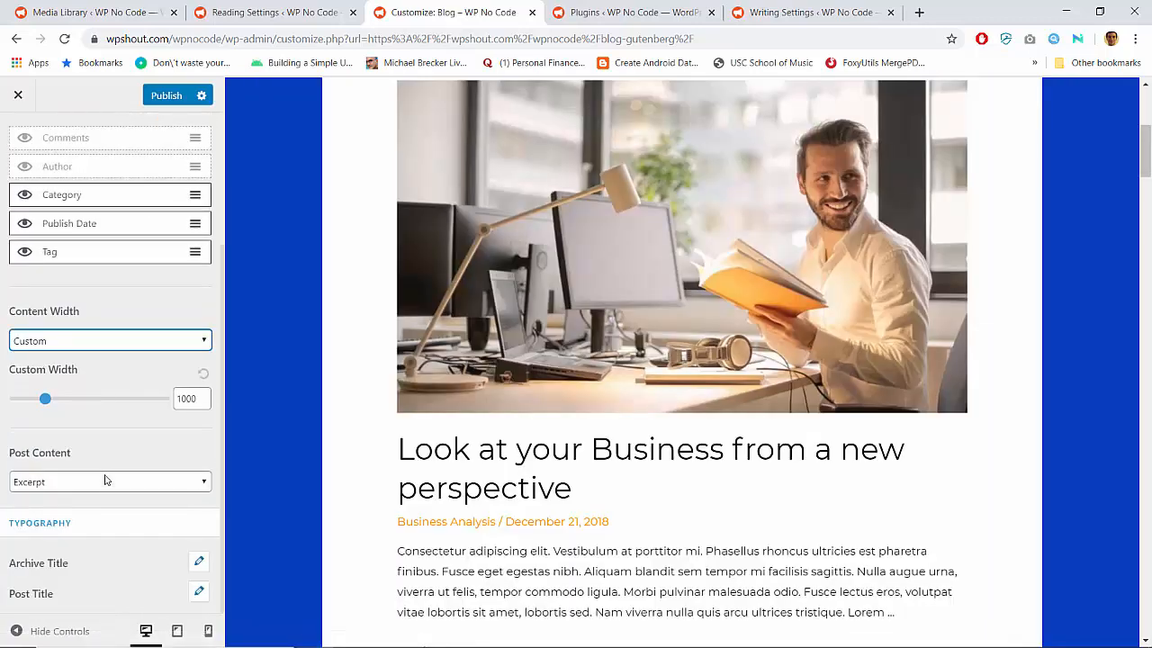
{"action": "scroll", "coordinate": [104, 481], "scroll_direction": "up", "scroll_amount": 3}
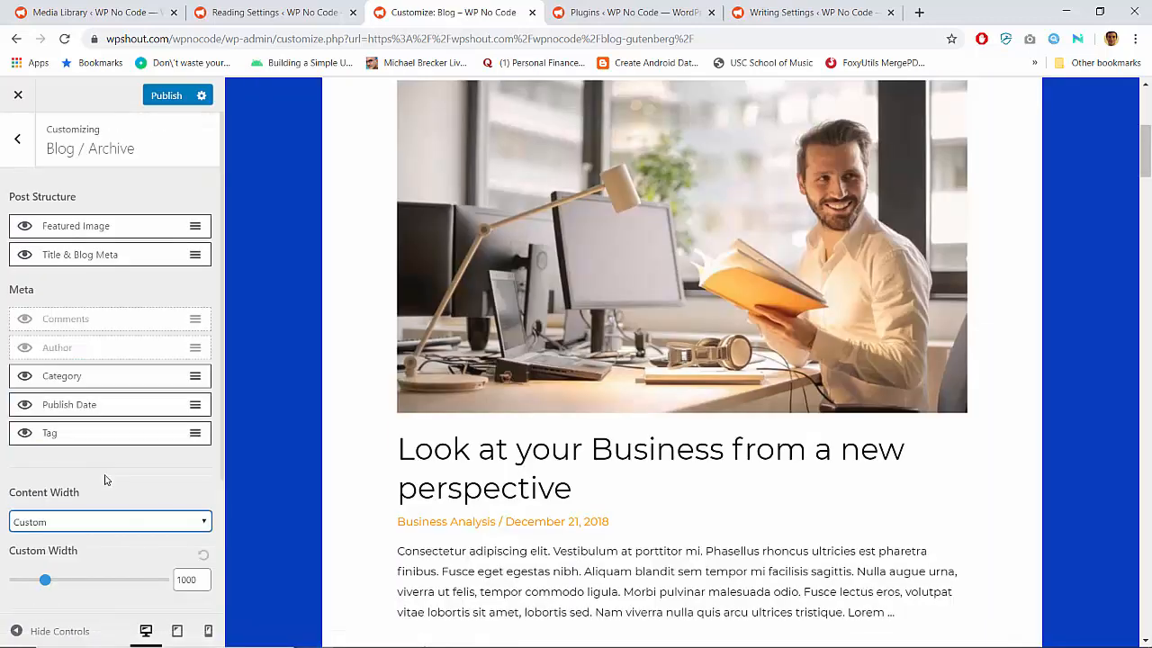
{"action": "left_click", "coordinate": [25, 158]}
{"action": "left_click", "coordinate": [102, 195]}
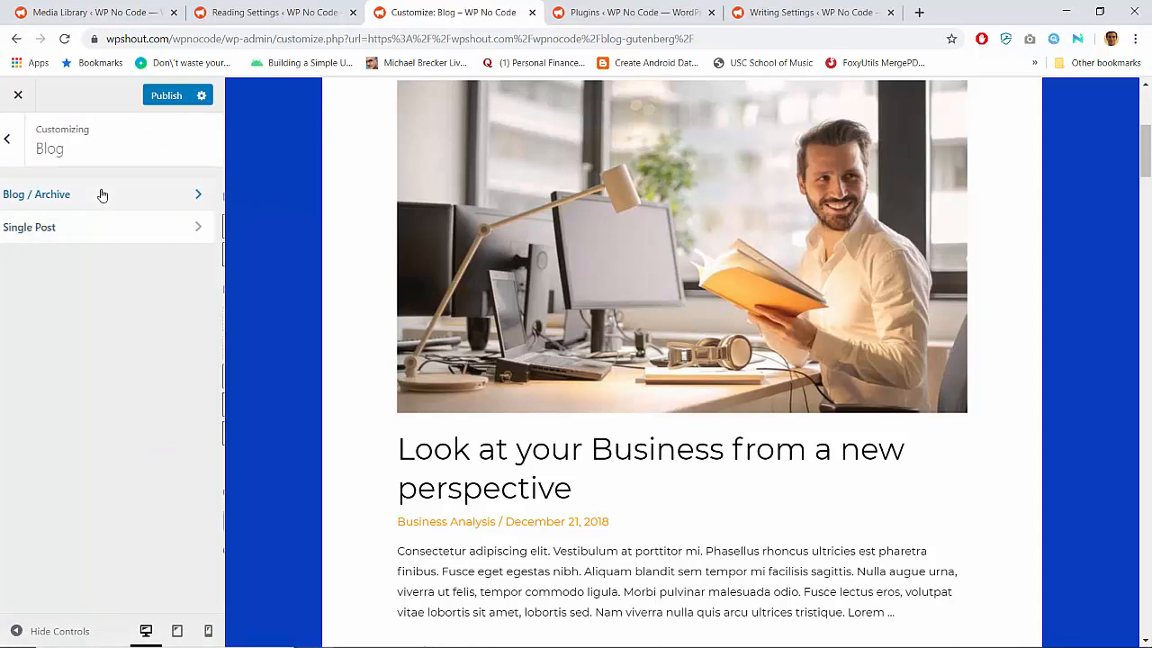
{"action": "left_click", "coordinate": [27, 147]}
{"action": "left_click", "coordinate": [23, 142]}
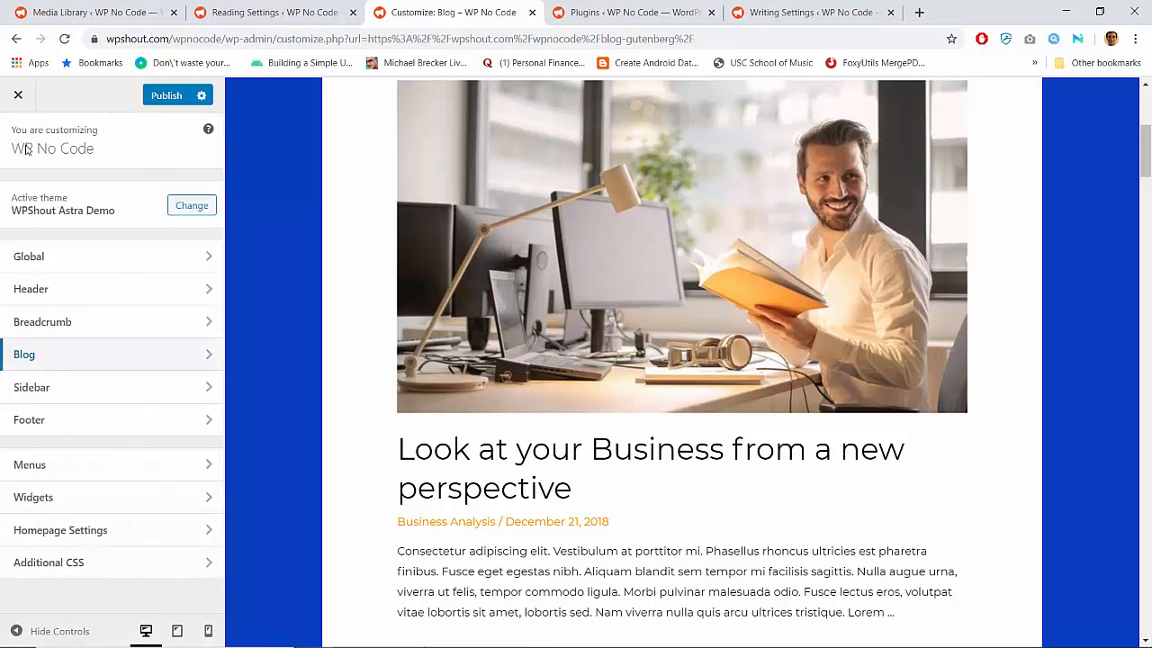
{"action": "left_click", "coordinate": [110, 259]}
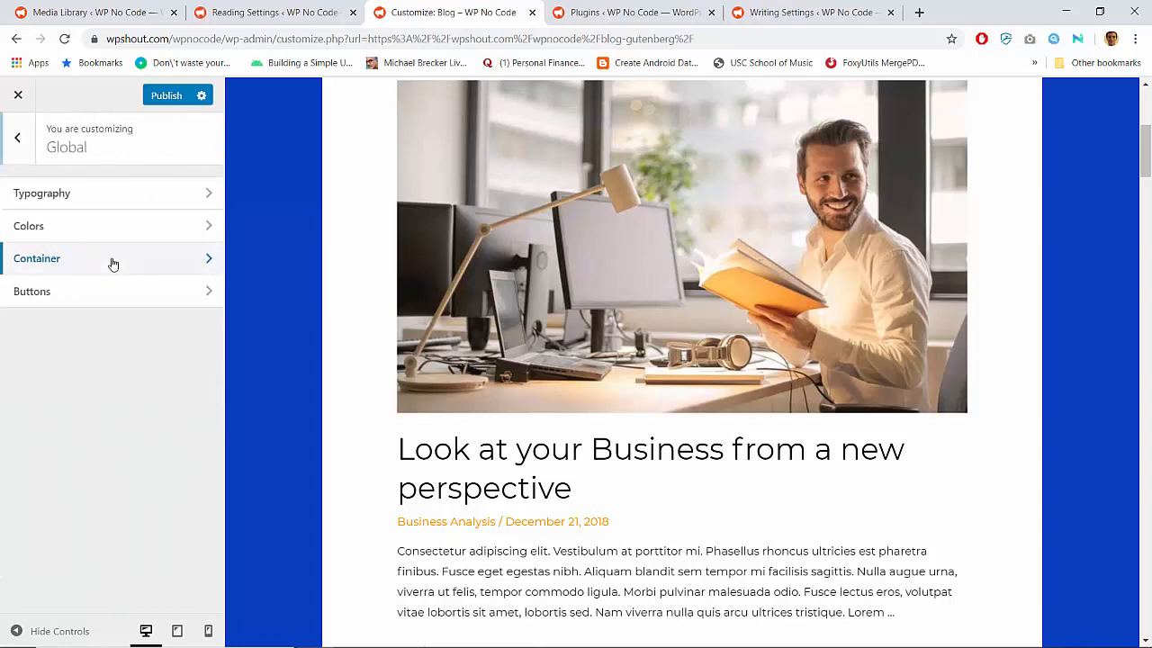
{"action": "left_click", "coordinate": [80, 259]}
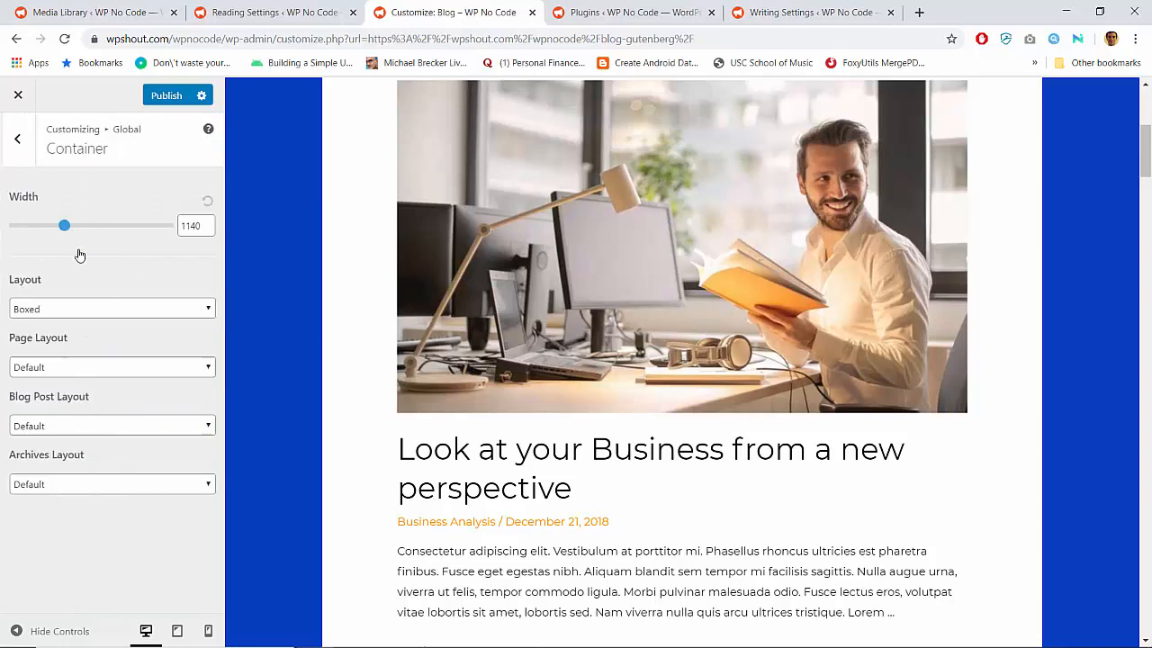
Try the Boxed and Full Width / Contained options for the blog post layout, and return it to Default
{"action": "left_click", "coordinate": [91, 425]}
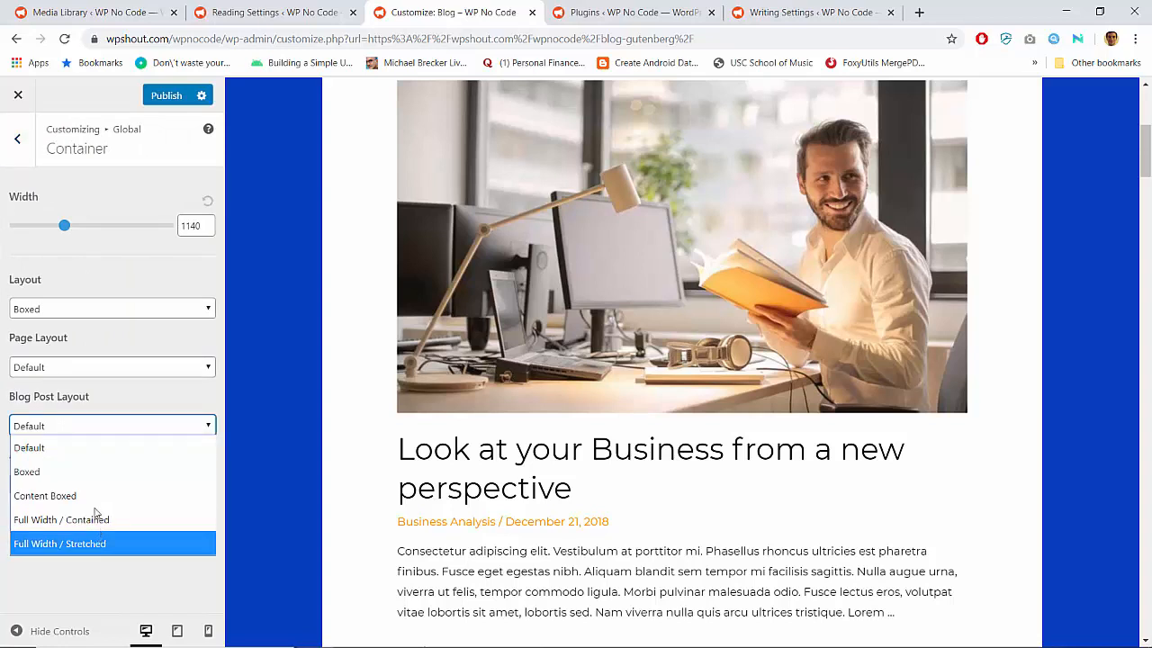
{"action": "left_click", "coordinate": [75, 396]}
{"action": "left_click", "coordinate": [71, 429]}
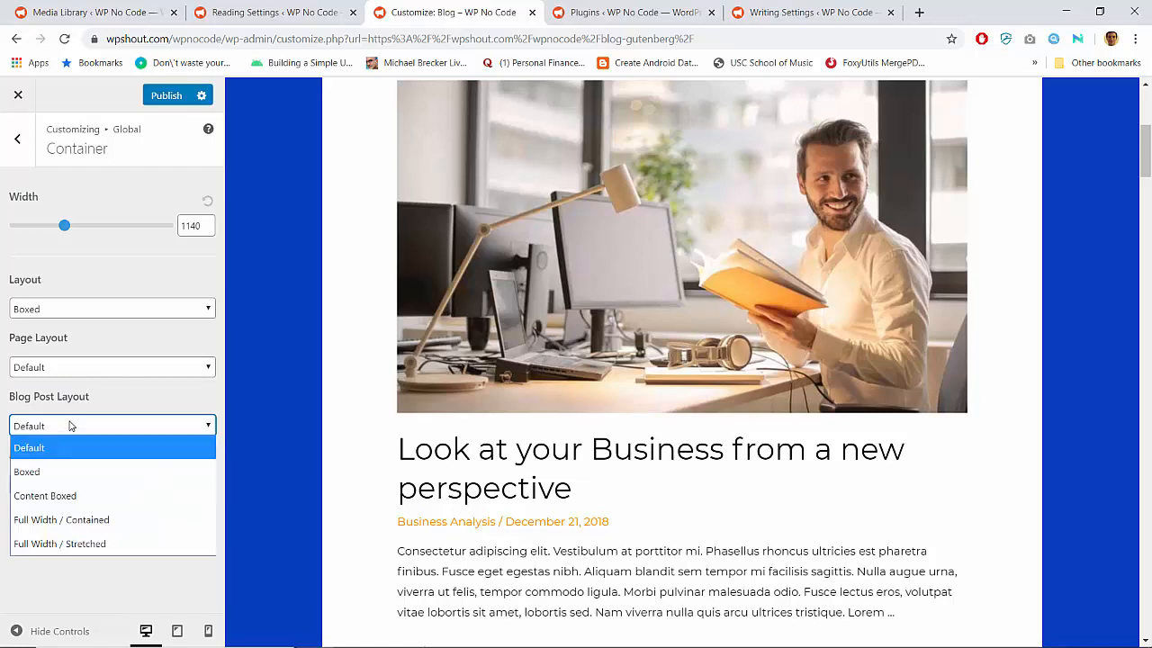
{"action": "left_click", "coordinate": [70, 473]}
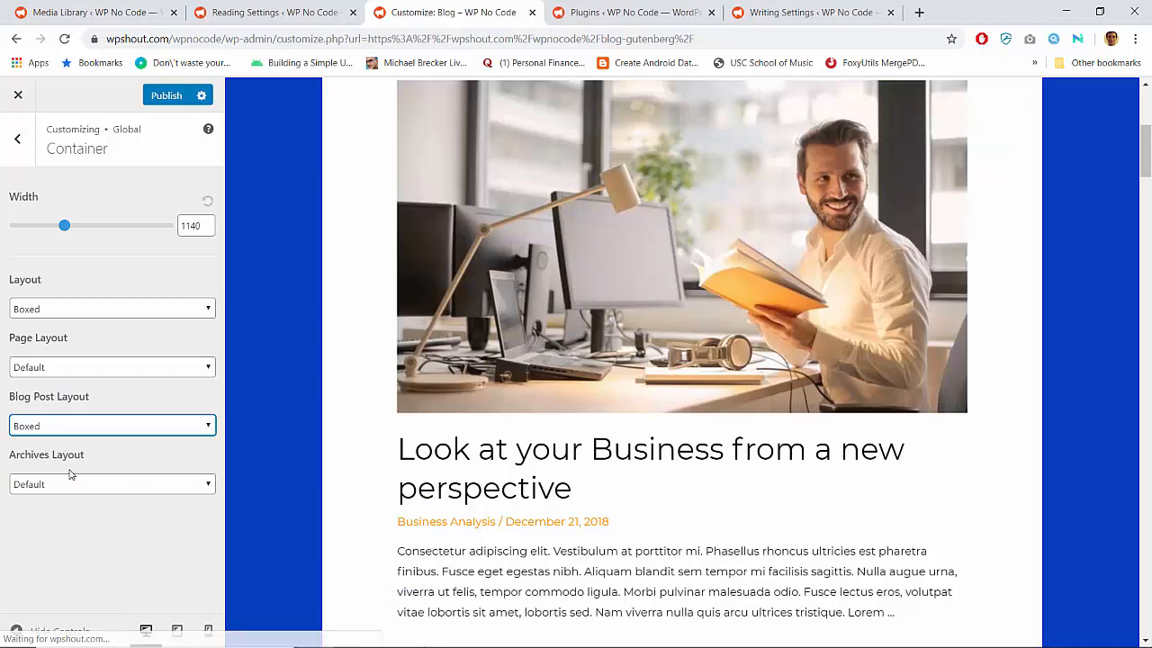
{"action": "left_click", "coordinate": [158, 427]}
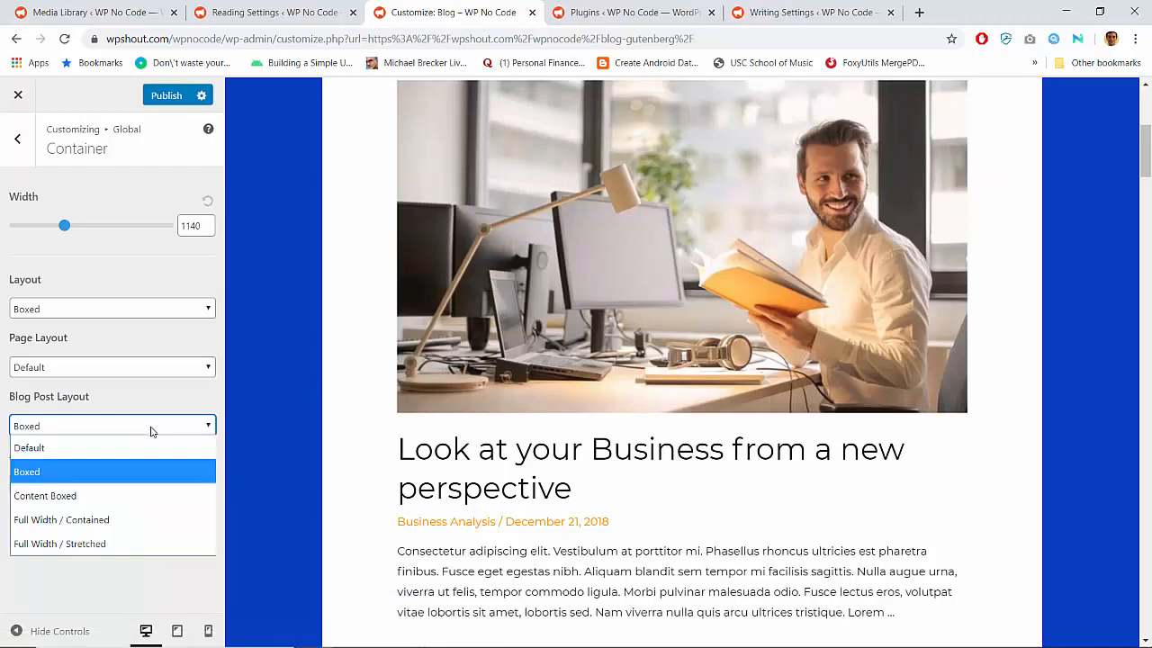
{"action": "left_click", "coordinate": [108, 519]}
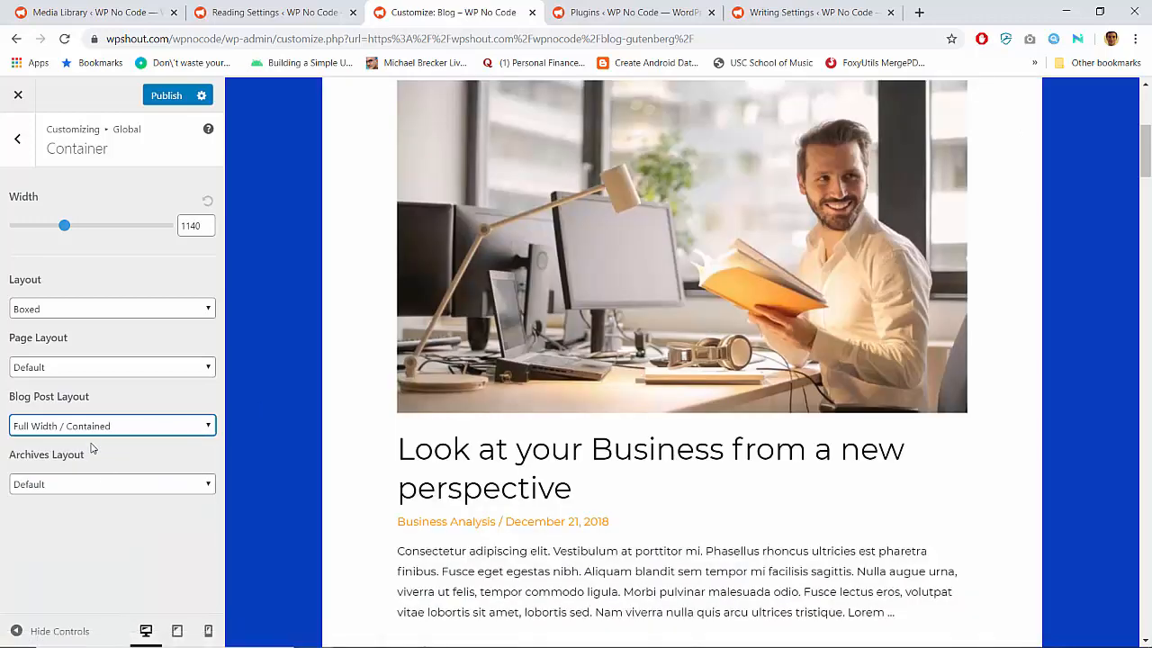
{"action": "left_click", "coordinate": [91, 430]}
{"action": "left_click", "coordinate": [81, 447]}
Set the archives' sidebar layout to Right Sidebar and check the sidebar beside the previewed blog posts
{"action": "left_click", "coordinate": [19, 141]}
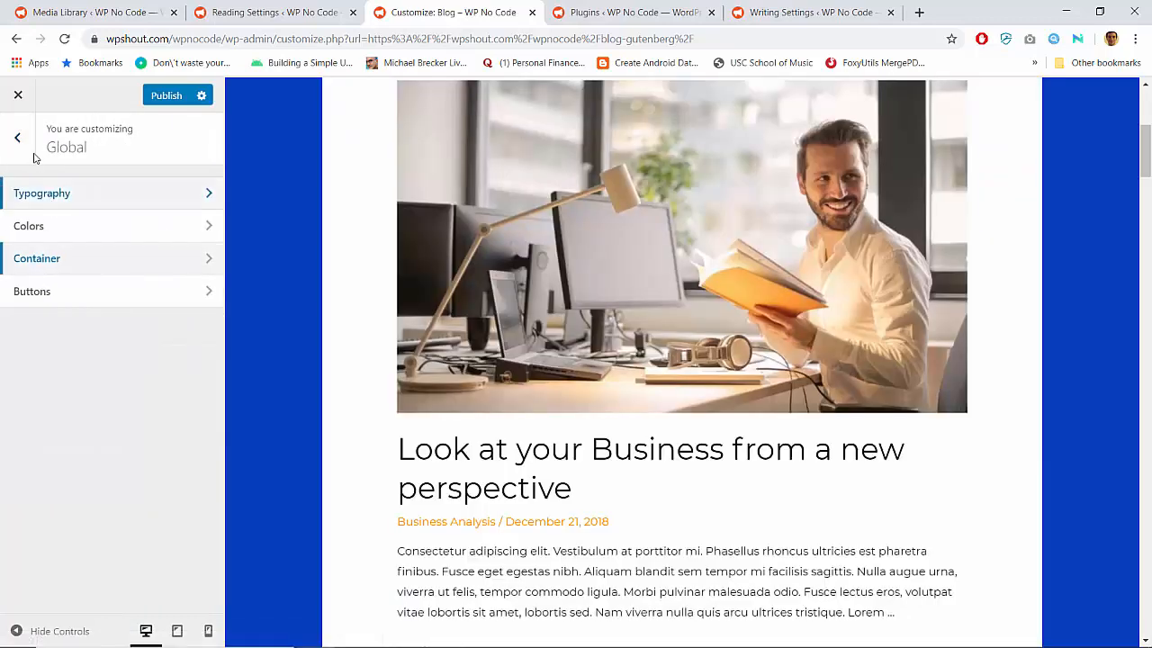
{"action": "left_click", "coordinate": [18, 140]}
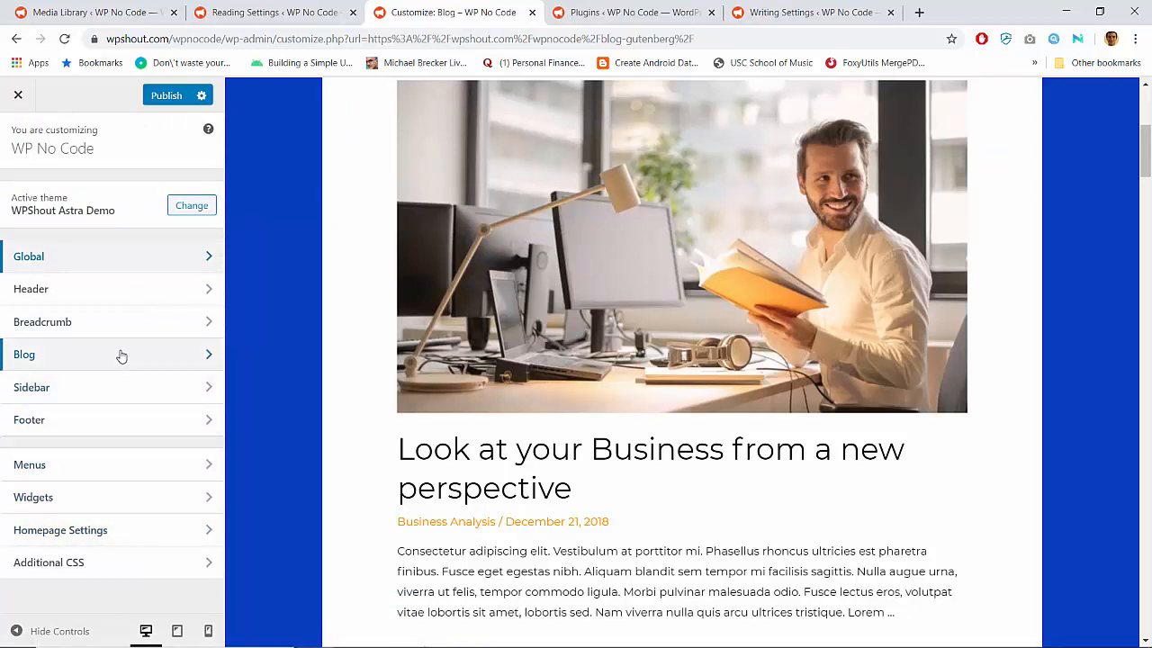
{"action": "left_click", "coordinate": [123, 391]}
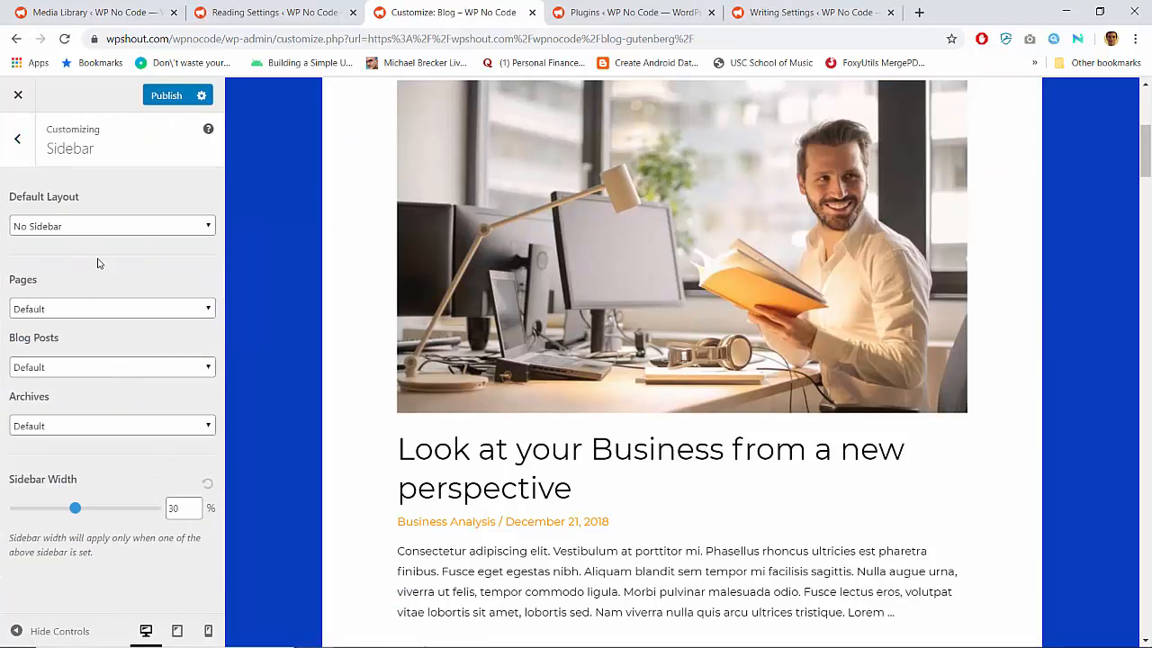
{"action": "left_click", "coordinate": [94, 427]}
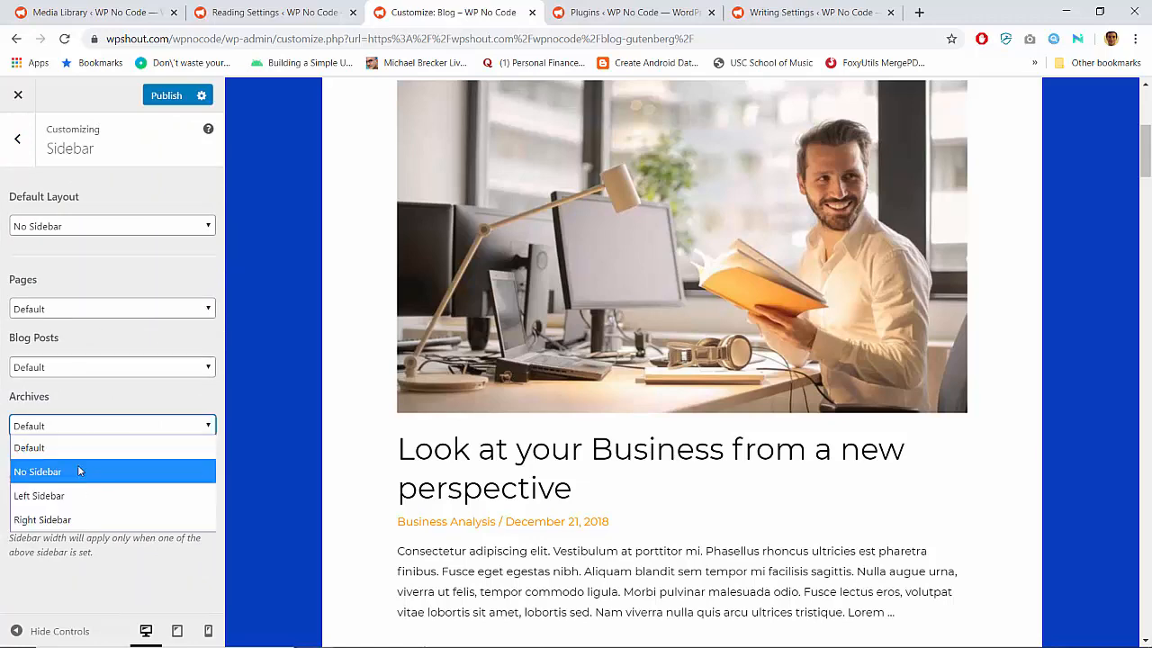
{"action": "left_click", "coordinate": [54, 519]}
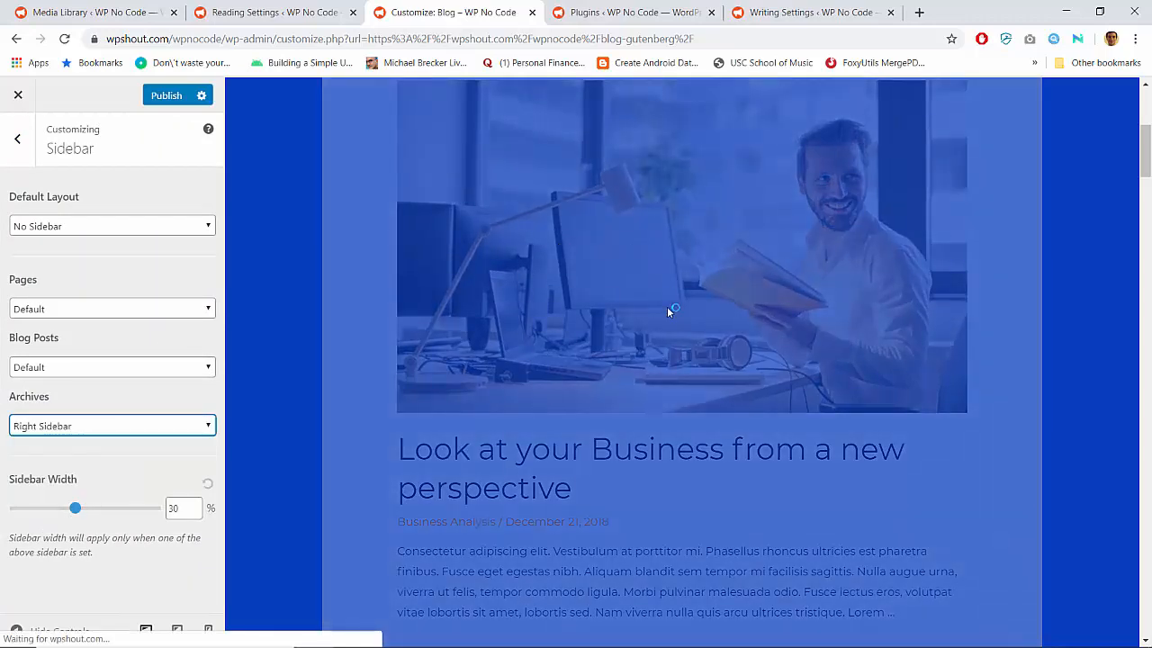
{"action": "scroll", "coordinate": [671, 311], "scroll_direction": "up", "scroll_amount": 5}
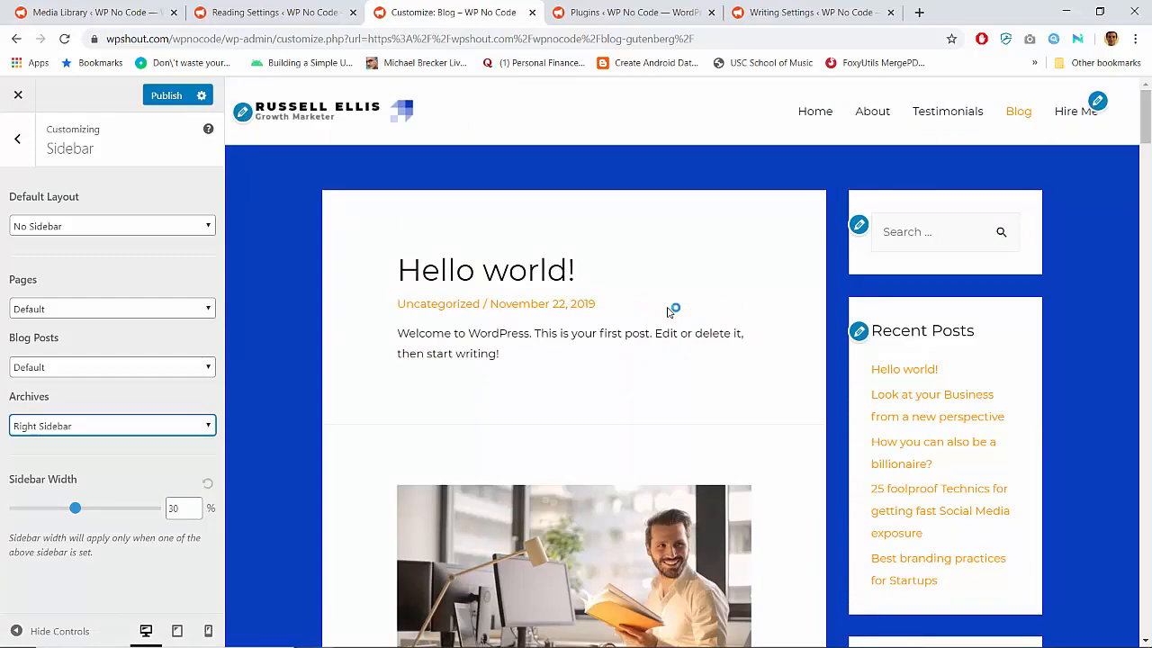
{"action": "scroll", "coordinate": [670, 310], "scroll_direction": "down", "scroll_amount": 15}
{"action": "scroll", "coordinate": [671, 311], "scroll_direction": "up", "scroll_amount": 15}
Set the content width of the blog archive to Default in the Blog / Archive settings
{"action": "left_click", "coordinate": [17, 139]}
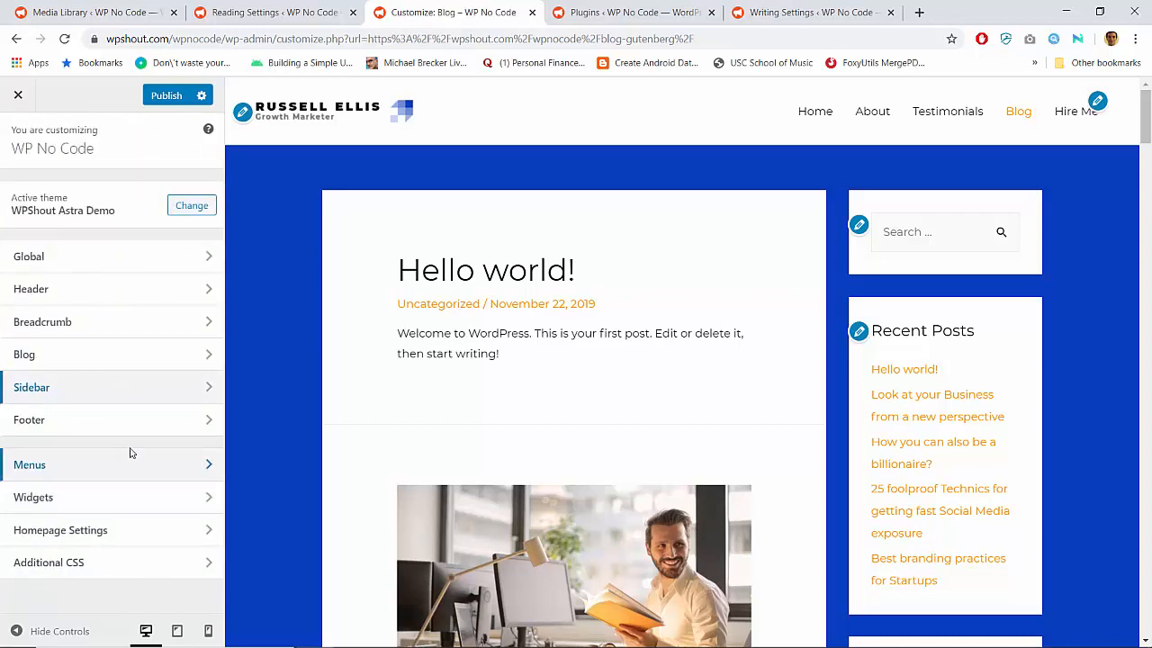
{"action": "left_click", "coordinate": [177, 357]}
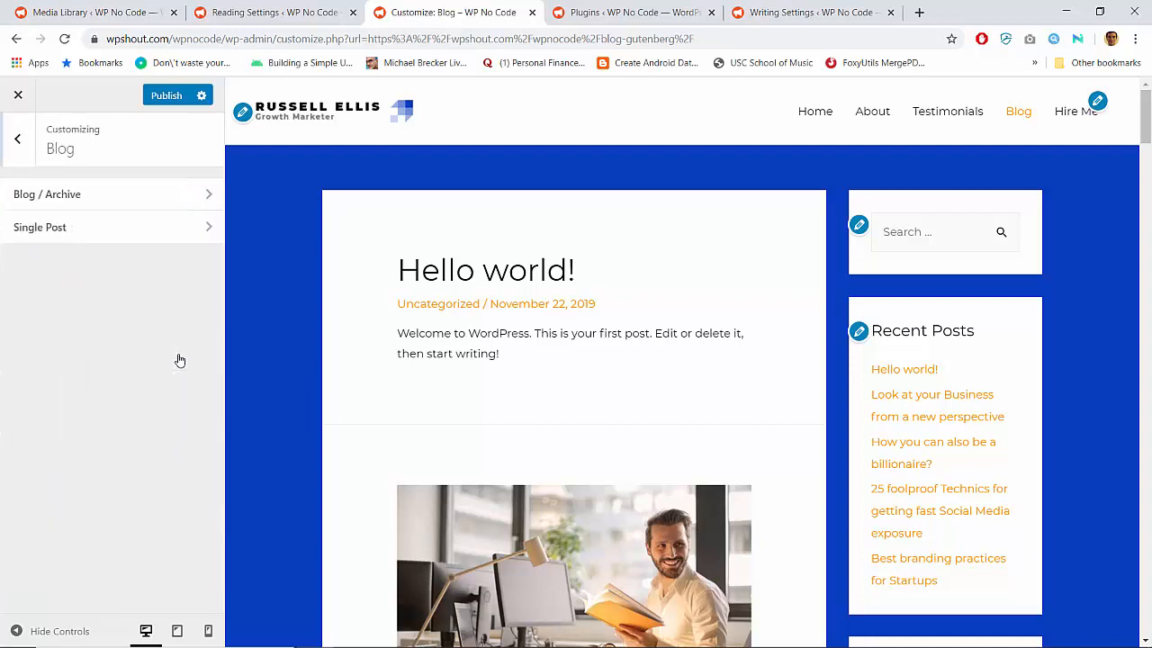
{"action": "left_click", "coordinate": [117, 201]}
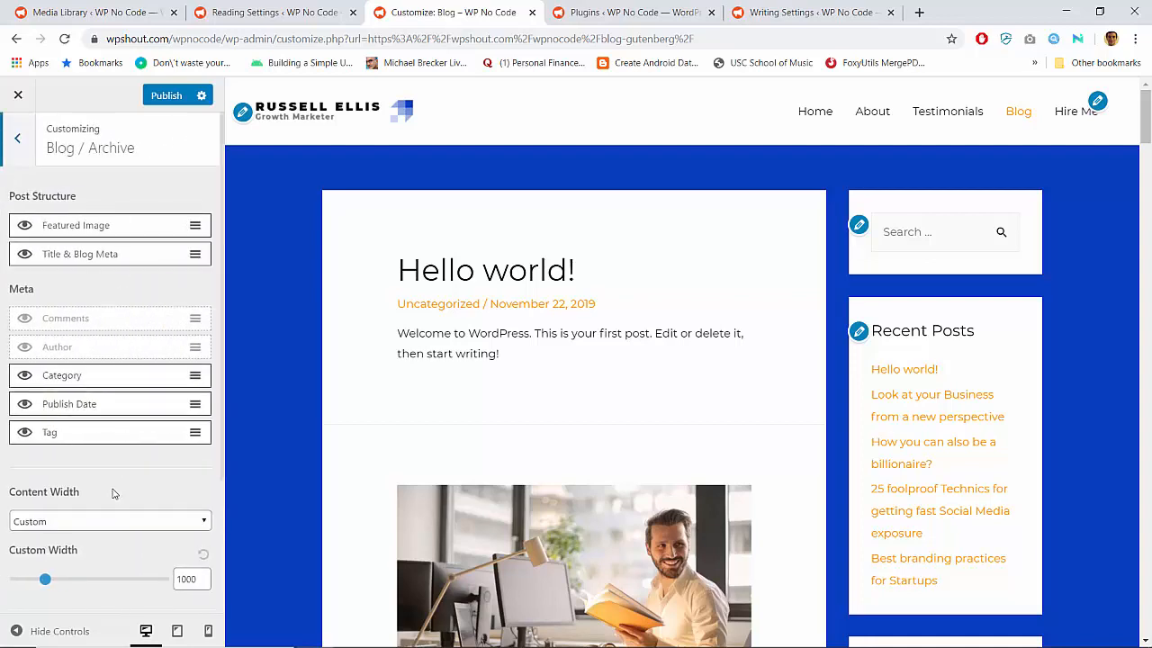
{"action": "scroll", "coordinate": [113, 493], "scroll_direction": "down", "scroll_amount": 2}
{"action": "left_click", "coordinate": [146, 341]}
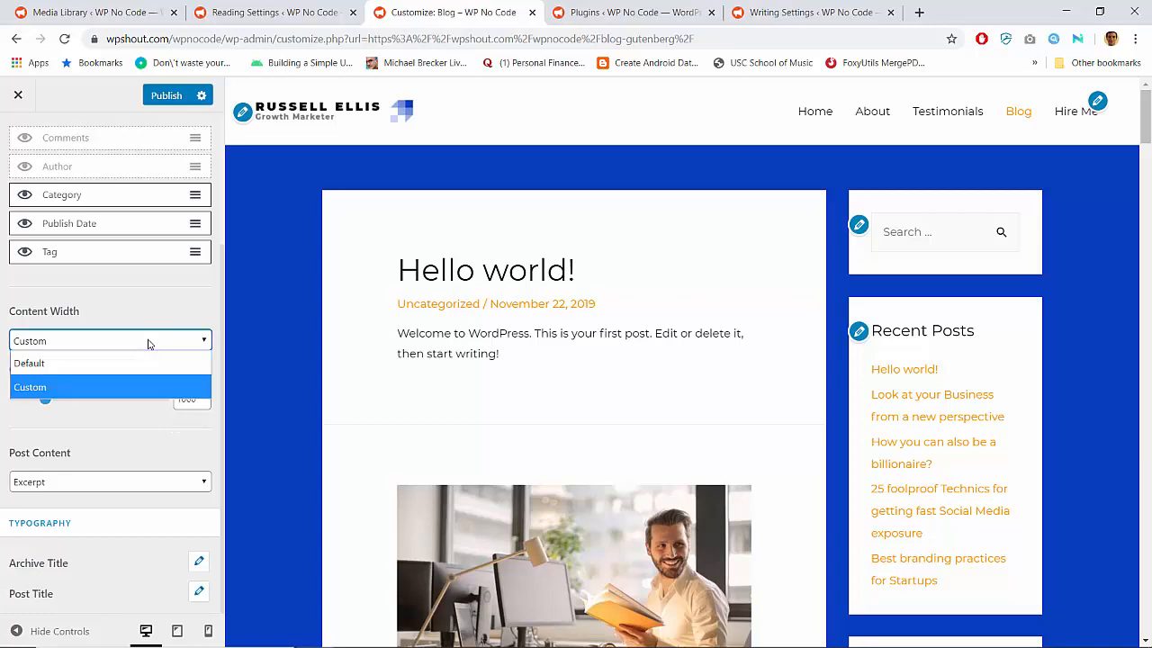
{"action": "left_click", "coordinate": [123, 359]}
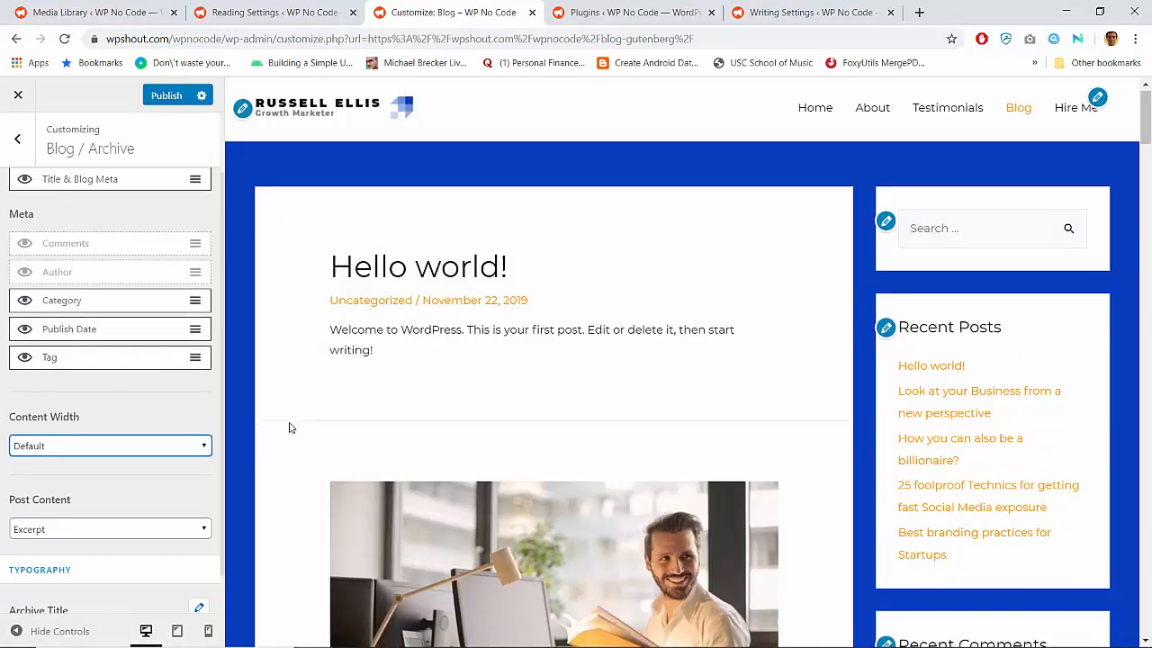
Examine the desktop preview of the blog listing for its post layout and right-hand sidebar widgets
{"action": "scroll", "coordinate": [290, 427], "scroll_direction": "down", "scroll_amount": 15}
{"action": "scroll", "coordinate": [290, 426], "scroll_direction": "down", "scroll_amount": 10}
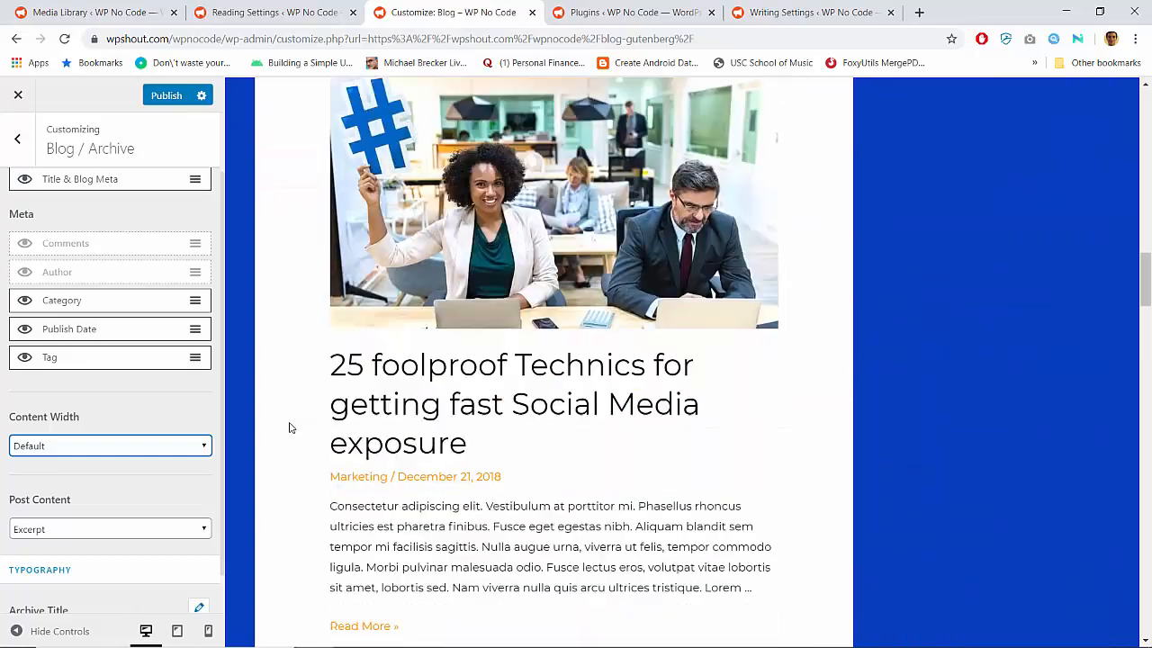
{"action": "scroll", "coordinate": [290, 426], "scroll_direction": "up", "scroll_amount": 20}
{"action": "scroll", "coordinate": [290, 427], "scroll_direction": "up", "scroll_amount": 2}
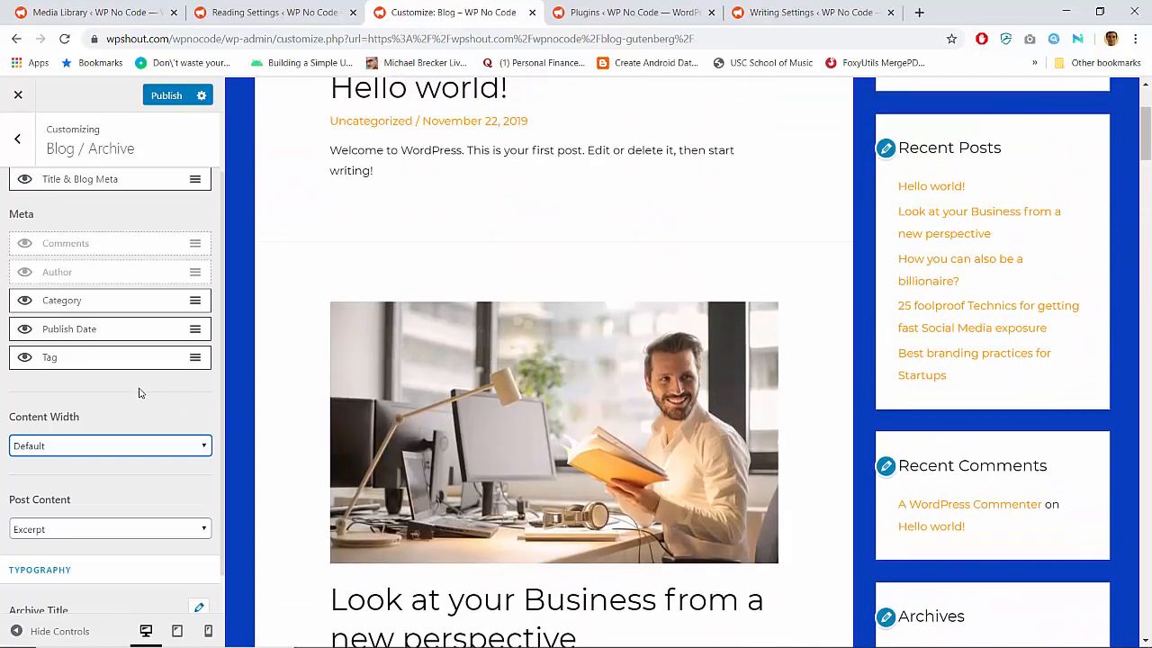
{"action": "scroll", "coordinate": [135, 390], "scroll_direction": "up", "scroll_amount": 2}
{"action": "scroll", "coordinate": [504, 333], "scroll_direction": "up", "scroll_amount": 2}
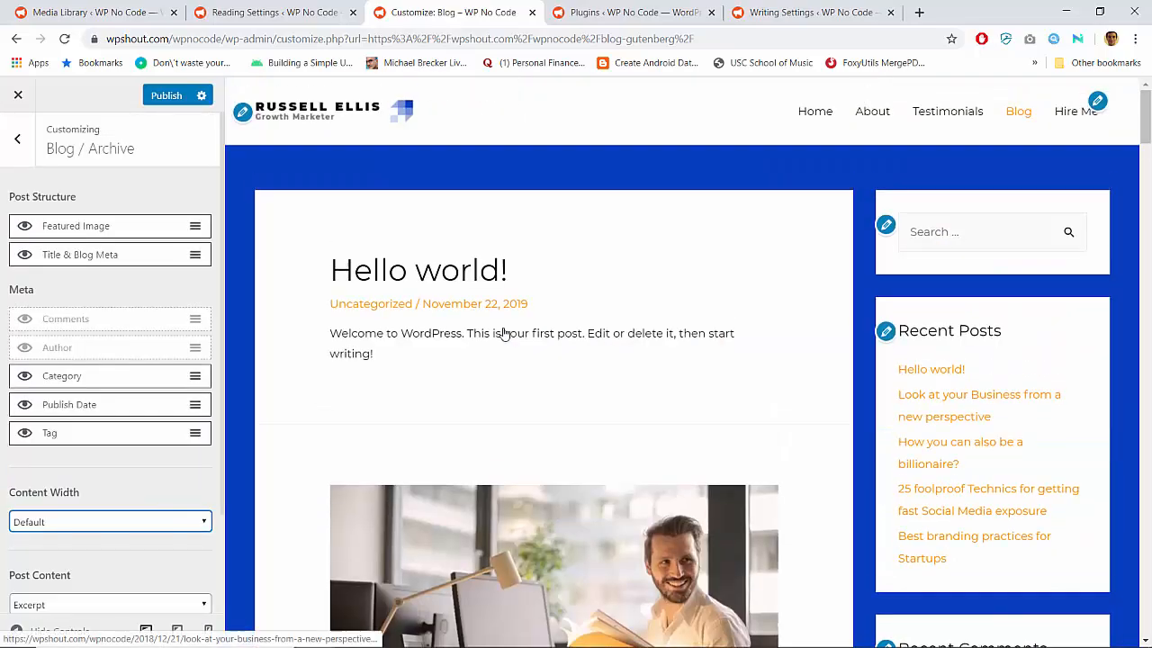
{"action": "scroll", "coordinate": [504, 333], "scroll_direction": "down", "scroll_amount": 15}
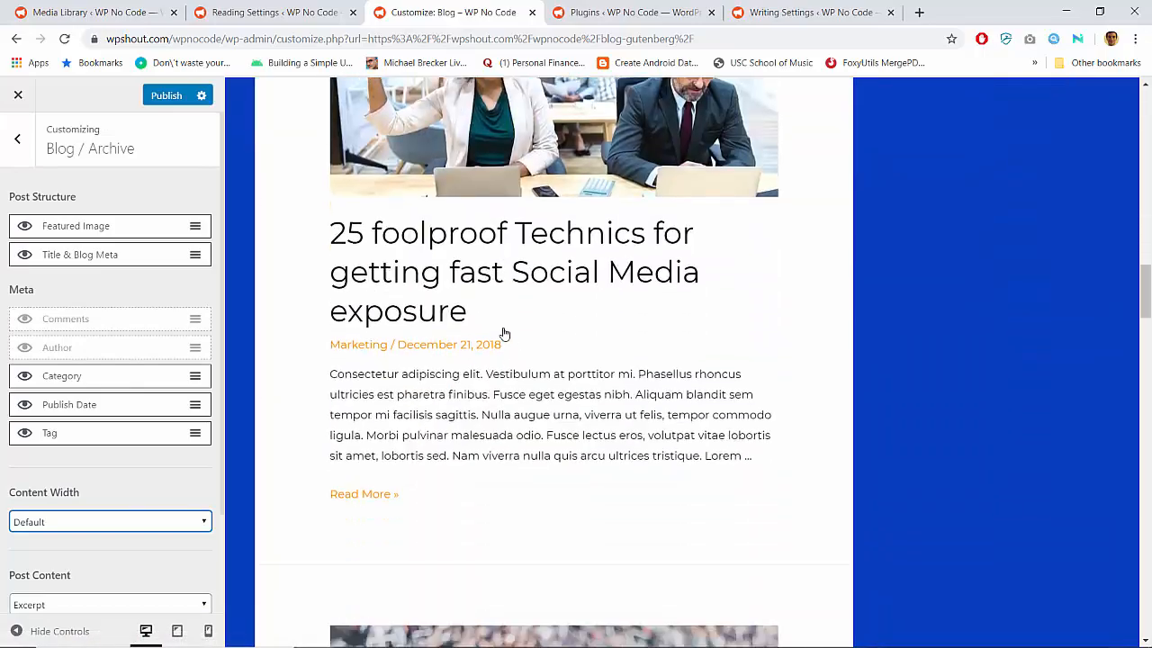
{"action": "scroll", "coordinate": [504, 333], "scroll_direction": "down", "scroll_amount": 10}
{"action": "scroll", "coordinate": [504, 333], "scroll_direction": "up", "scroll_amount": 2}
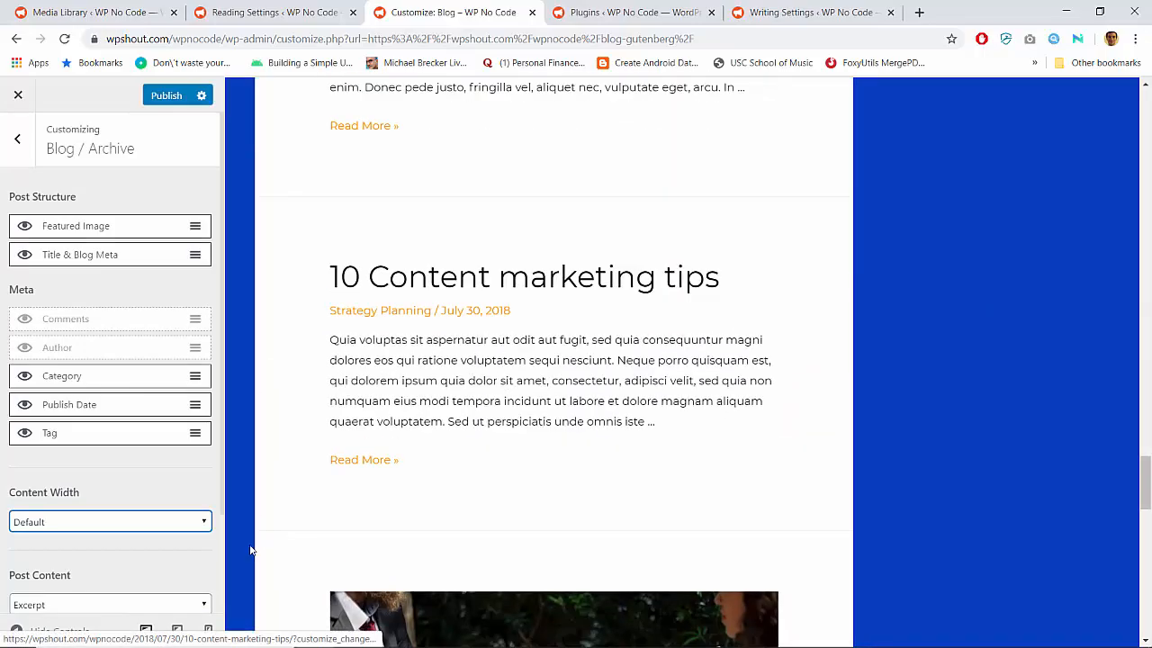
Preview the blog archive at tablet size and check the posts and the placement of the sidebar widgets
{"action": "left_click", "coordinate": [178, 631]}
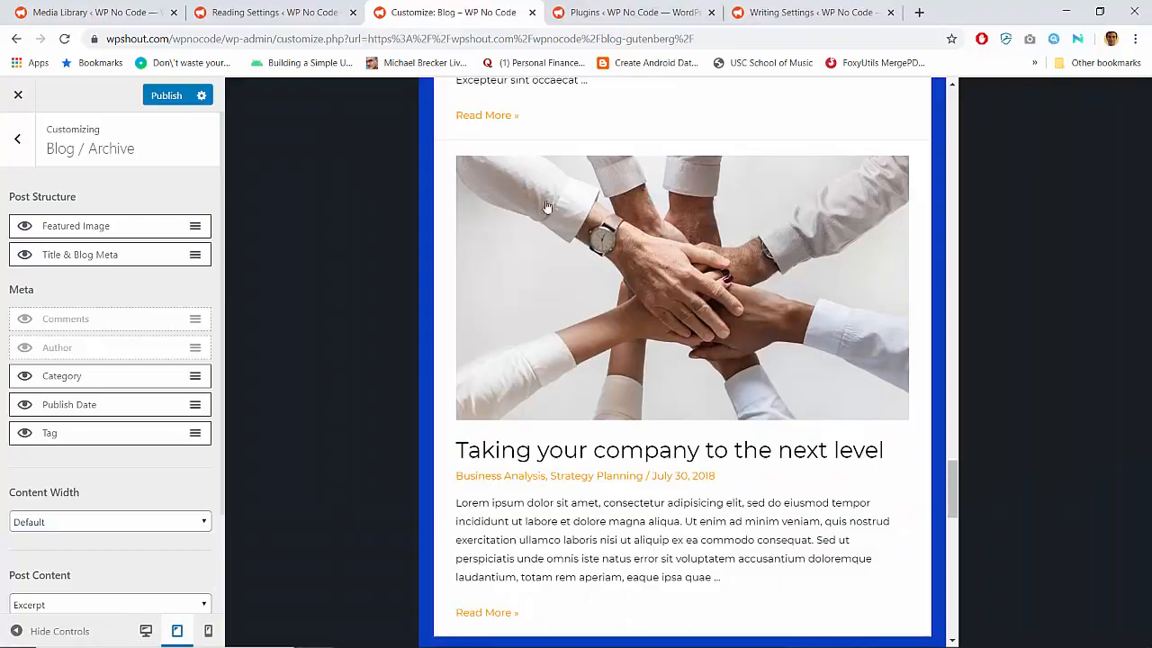
{"action": "scroll", "coordinate": [546, 207], "scroll_direction": "up", "scroll_amount": 20}
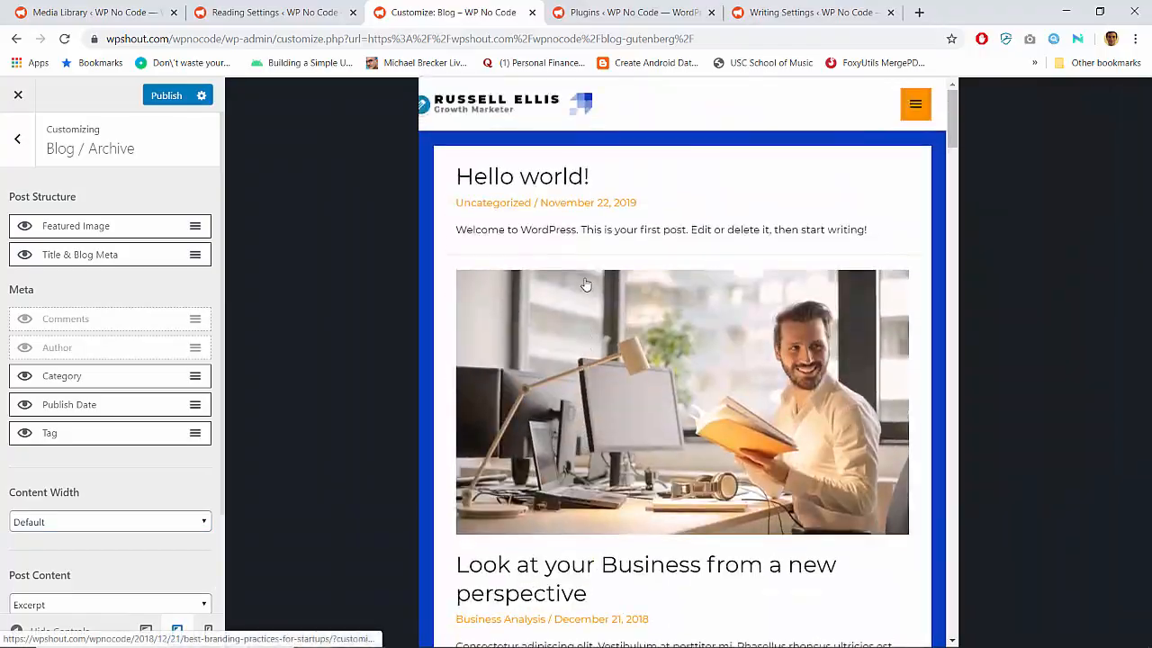
{"action": "scroll", "coordinate": [585, 284], "scroll_direction": "down", "scroll_amount": 20}
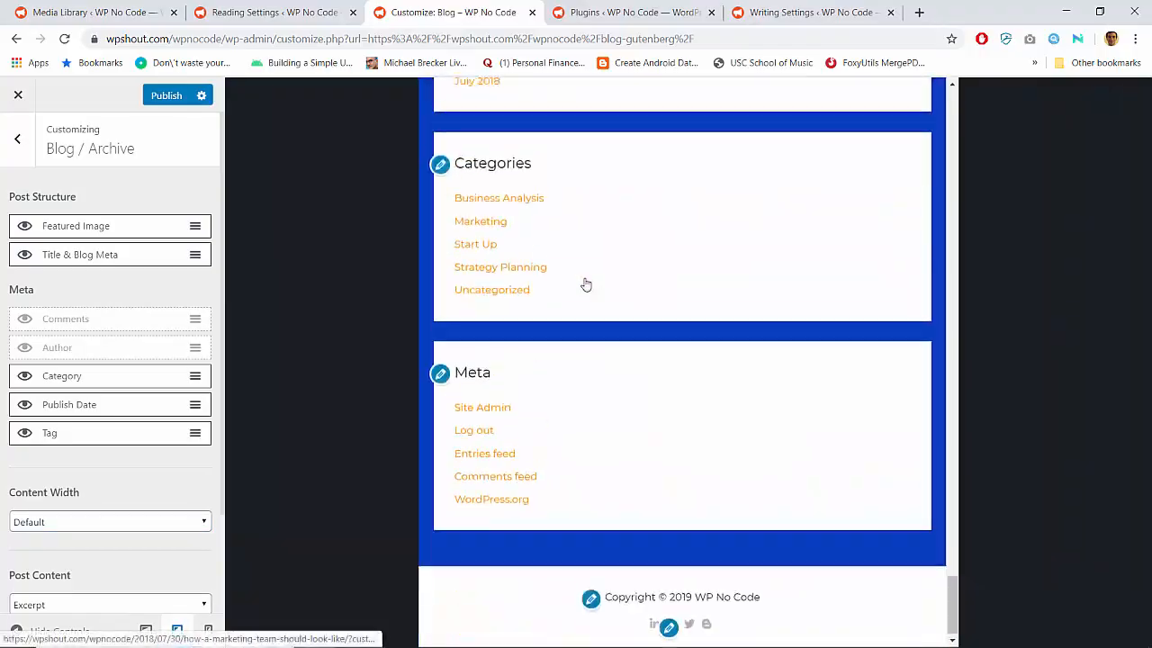
{"action": "scroll", "coordinate": [585, 285], "scroll_direction": "up", "scroll_amount": 10}
{"action": "scroll", "coordinate": [586, 283], "scroll_direction": "down", "scroll_amount": 6}
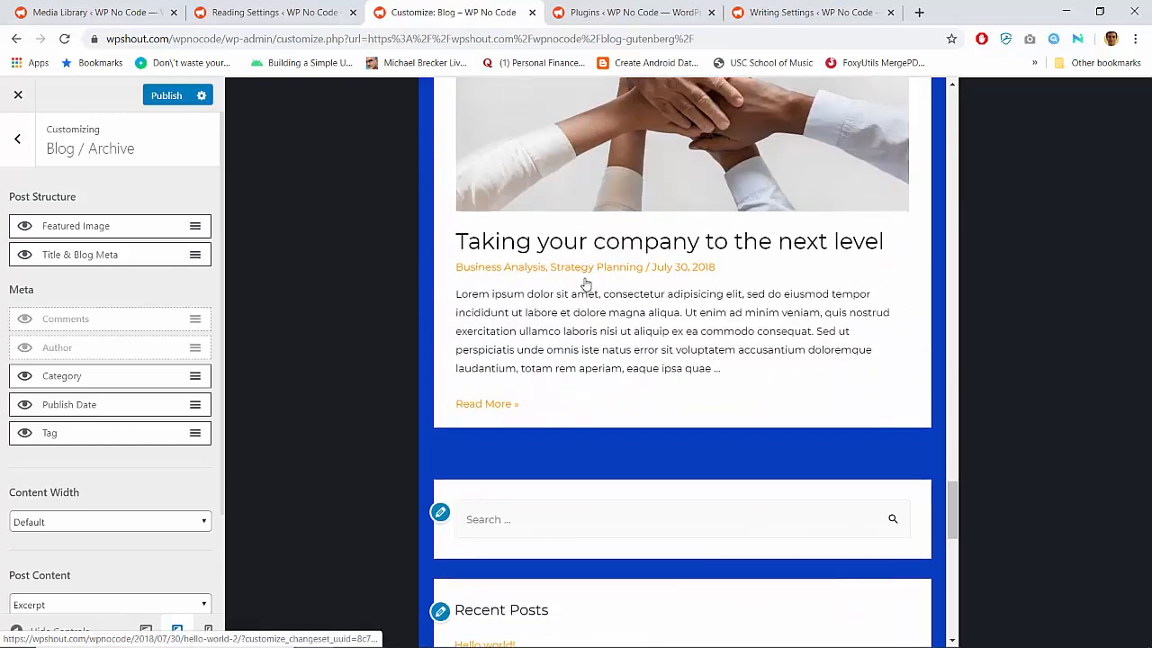
Preview the blog archive at mobile size and look through the post listing
{"action": "left_click", "coordinate": [207, 630]}
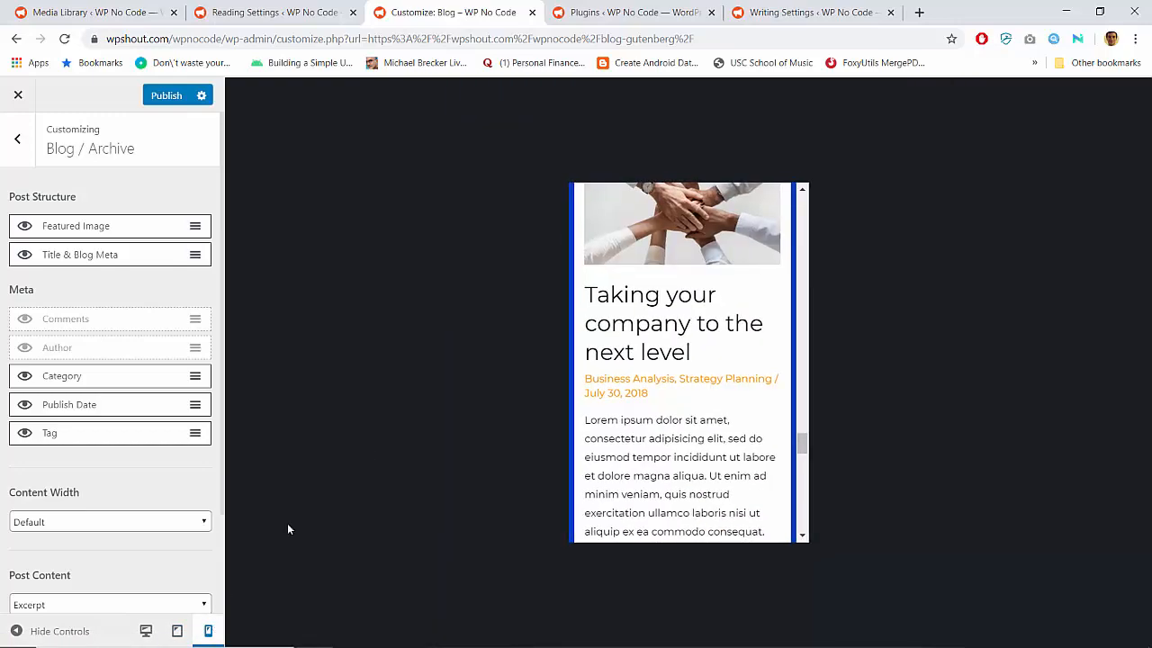
{"action": "scroll", "coordinate": [625, 351], "scroll_direction": "down", "scroll_amount": 10}
{"action": "scroll", "coordinate": [624, 360], "scroll_direction": "up", "scroll_amount": 10}
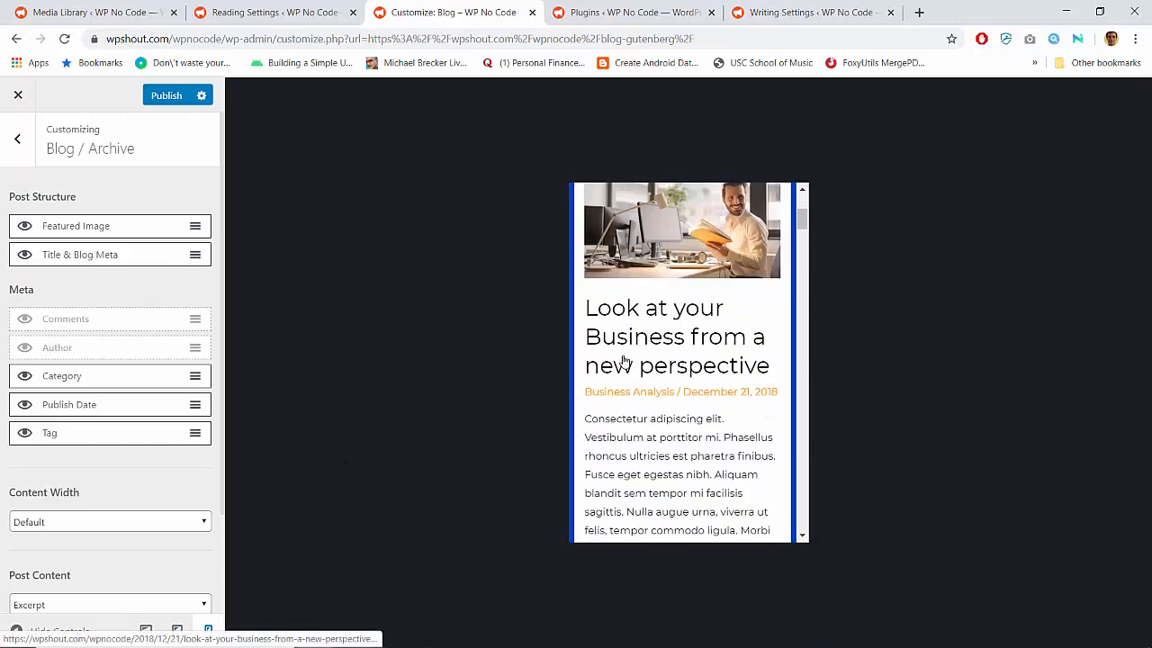
{"action": "scroll", "coordinate": [624, 360], "scroll_direction": "down", "scroll_amount": 5}
{"action": "scroll", "coordinate": [624, 360], "scroll_direction": "up", "scroll_amount": 5}
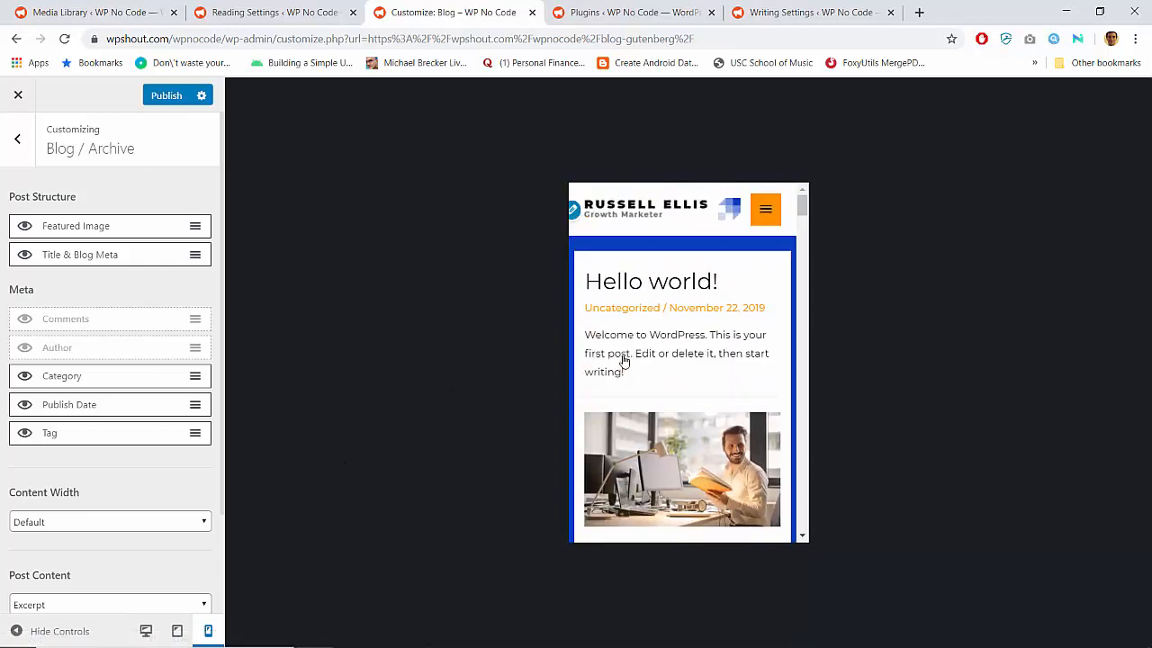
Publish the blog archive settings and switch the preview back to desktop size
{"action": "scroll", "coordinate": [624, 360], "scroll_direction": "down", "scroll_amount": 4}
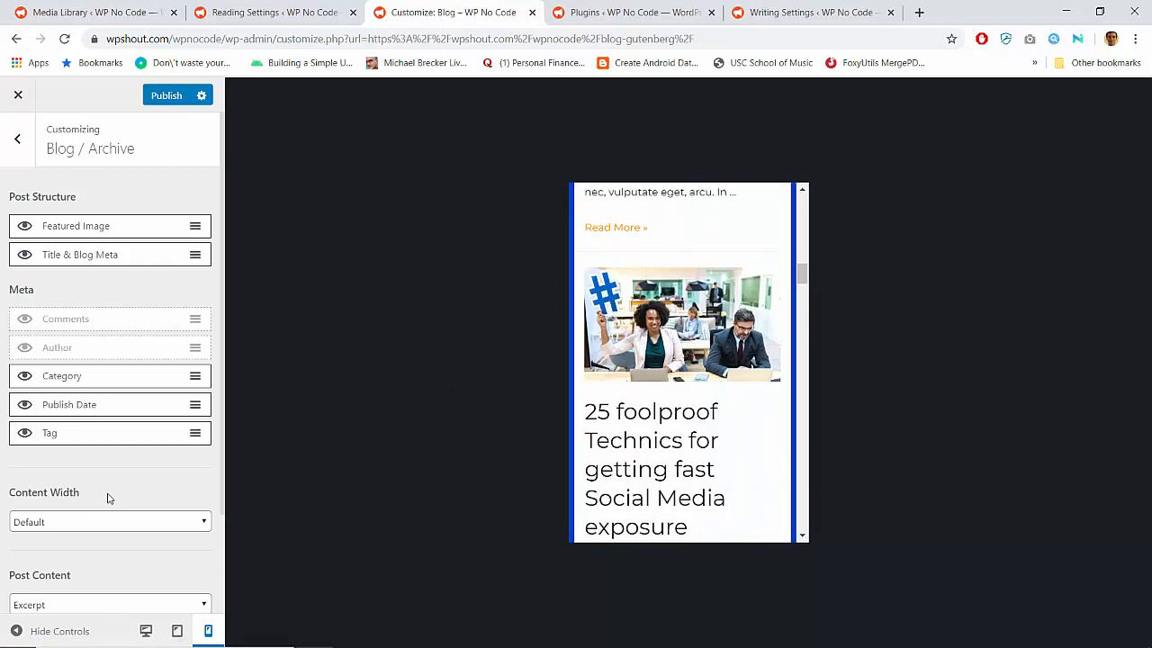
{"action": "left_click", "coordinate": [164, 97]}
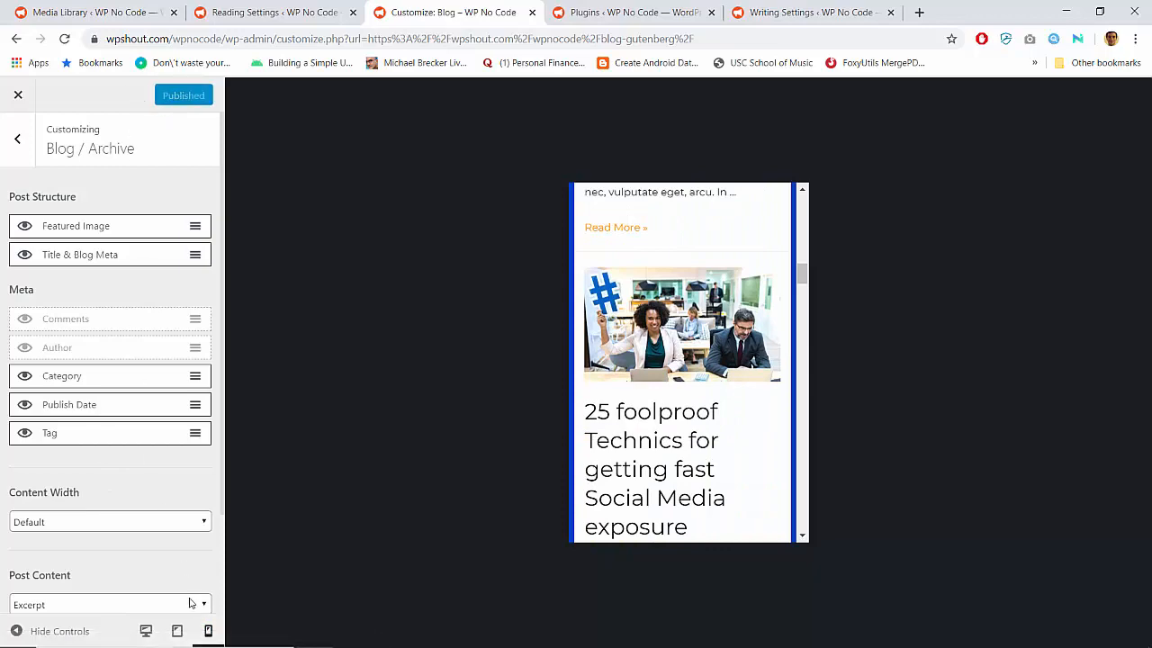
{"action": "left_click", "coordinate": [146, 631]}
{"action": "scroll", "coordinate": [492, 250], "scroll_direction": "up", "scroll_amount": 10}
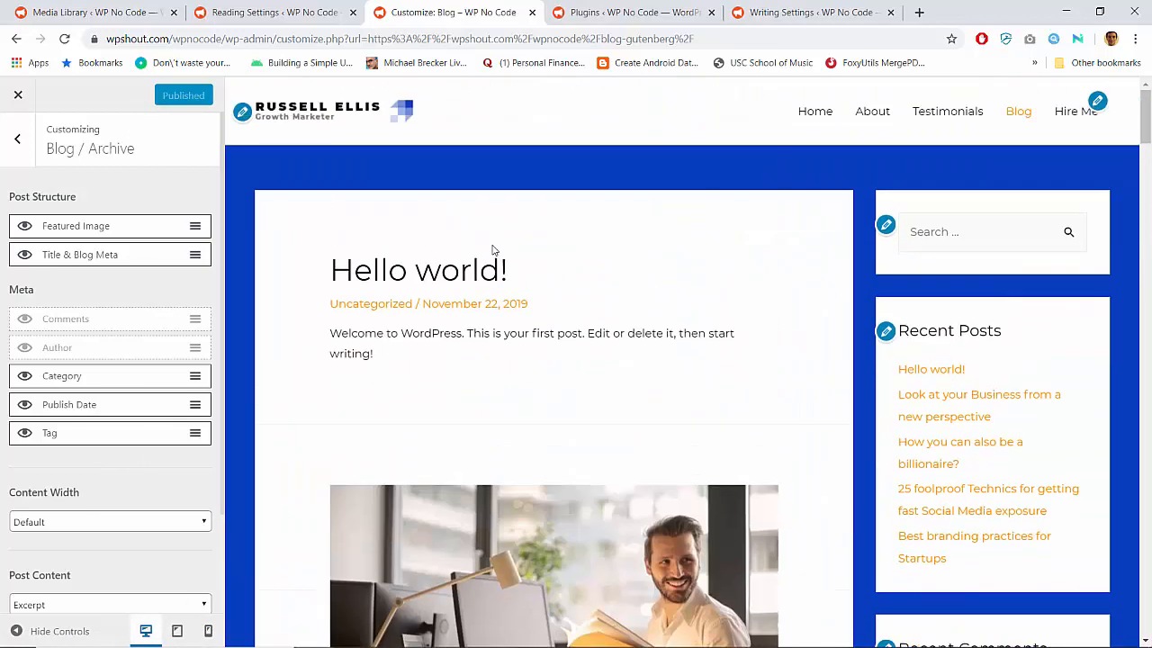
Leave the Blog / Archive settings and examine the desktop preview's post listing alongside the sidebar widgets
{"action": "left_click", "coordinate": [22, 142]}
{"action": "scroll", "coordinate": [873, 340], "scroll_direction": "down", "scroll_amount": 4}
{"action": "scroll", "coordinate": [873, 340], "scroll_direction": "up", "scroll_amount": 4}
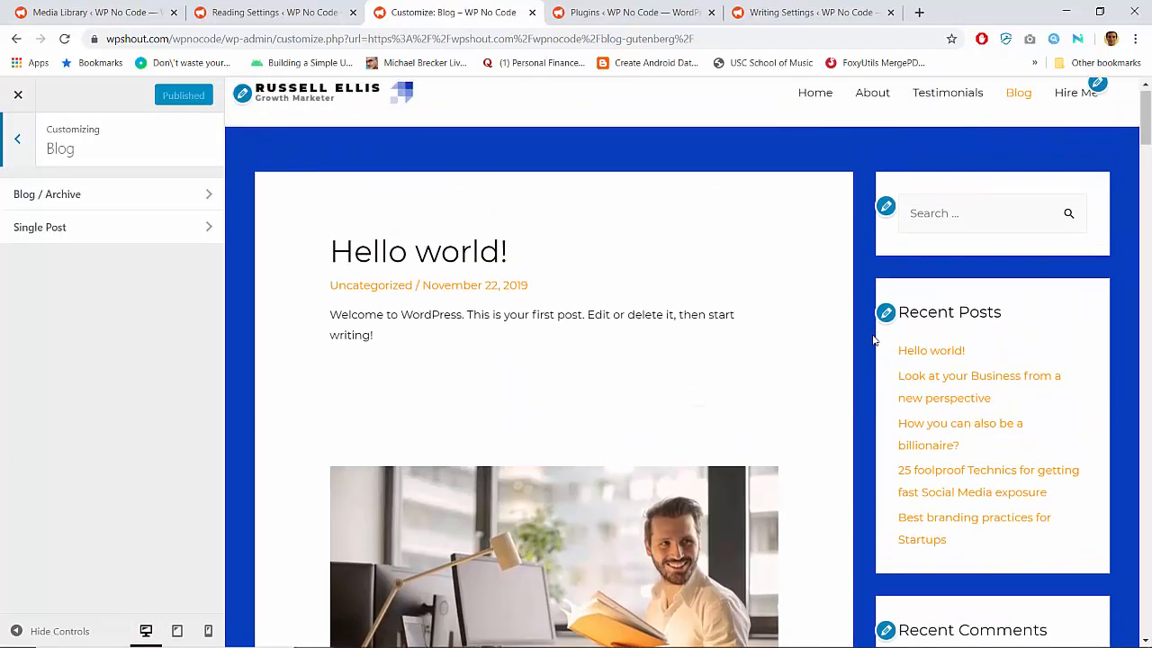
{"action": "scroll", "coordinate": [873, 340], "scroll_direction": "down", "scroll_amount": 8}
{"action": "scroll", "coordinate": [873, 340], "scroll_direction": "down", "scroll_amount": 3}
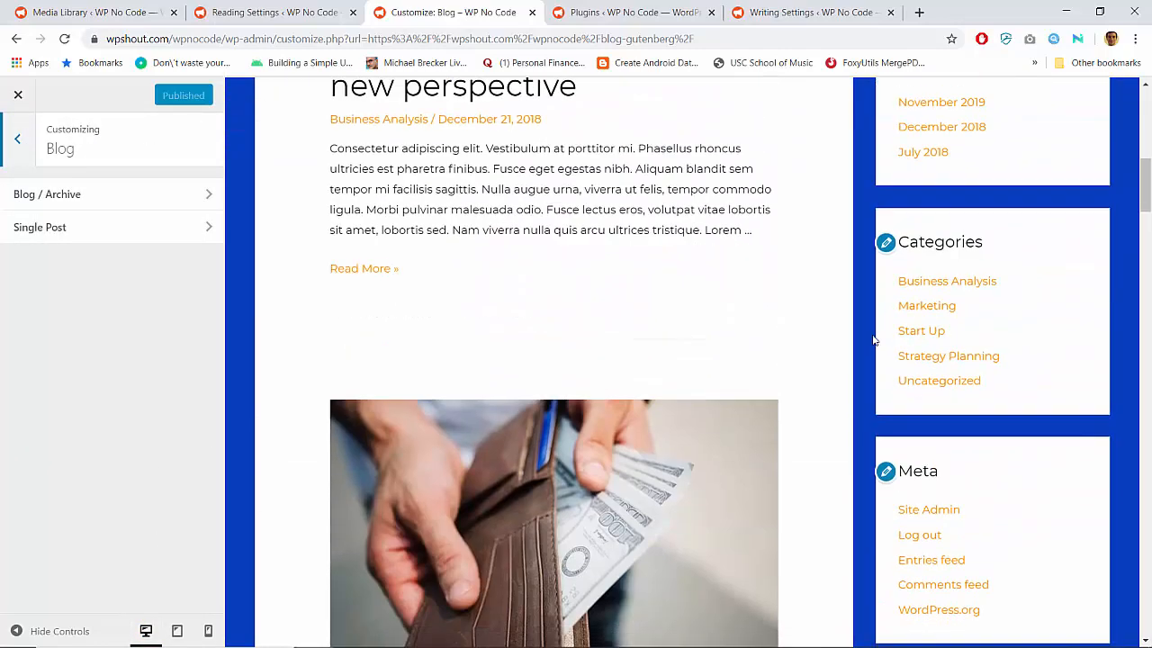
{"action": "scroll", "coordinate": [873, 340], "scroll_direction": "up", "scroll_amount": 3}
{"action": "scroll", "coordinate": [363, 363], "scroll_direction": "down", "scroll_amount": 2}
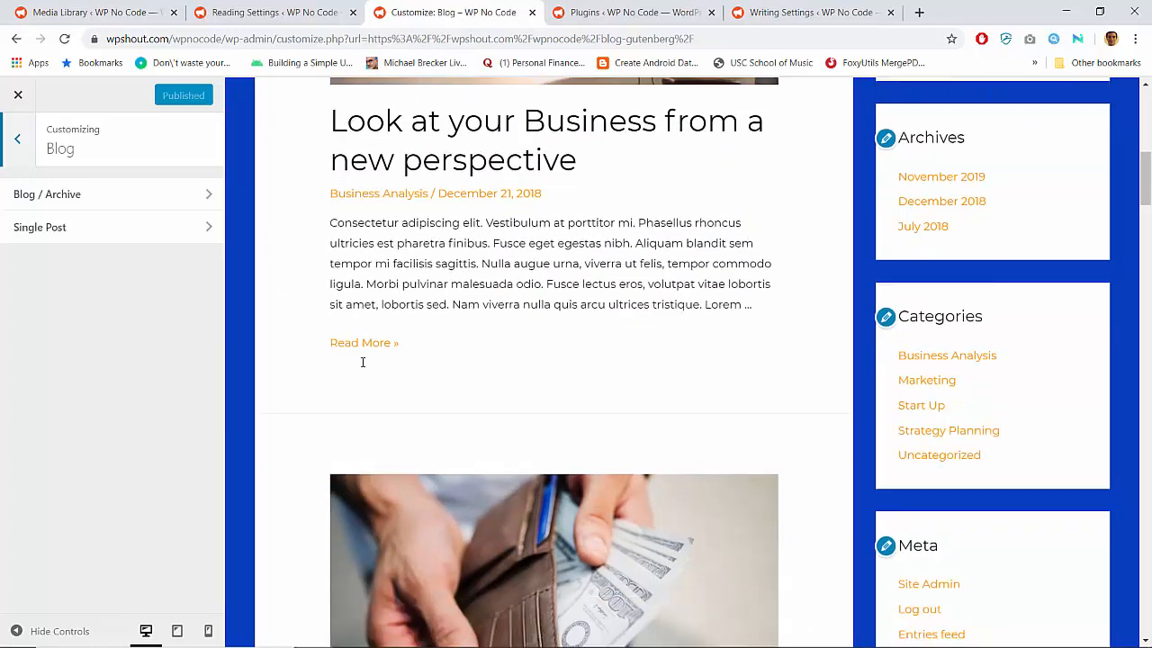
{"action": "scroll", "coordinate": [363, 358], "scroll_direction": "up", "scroll_amount": 2}
Remove the Meta and Archives widgets from the Main Sidebar in the Customizer
{"action": "left_click", "coordinate": [26, 159]}
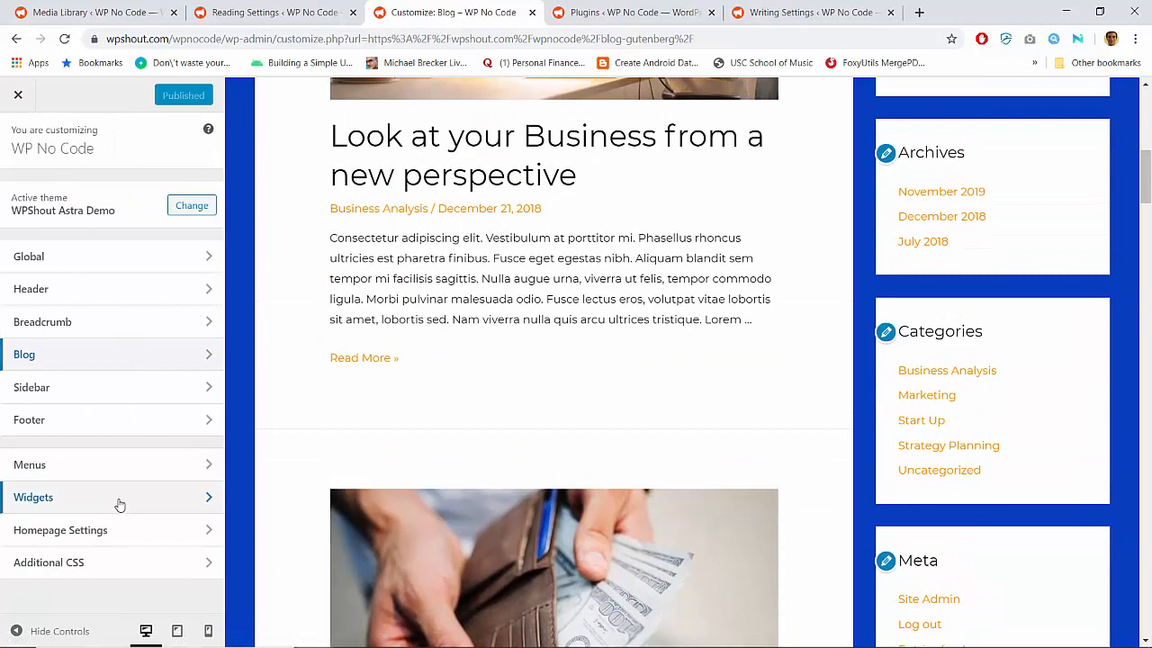
{"action": "left_click", "coordinate": [113, 504]}
{"action": "left_click", "coordinate": [125, 295]}
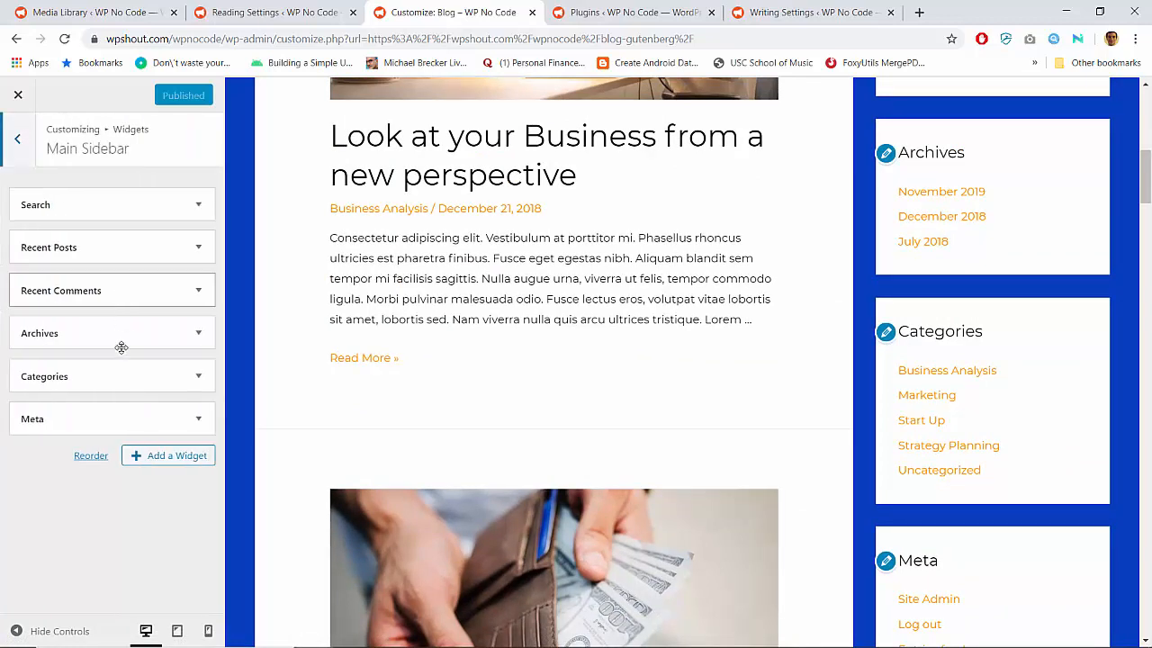
{"action": "left_click", "coordinate": [198, 417]}
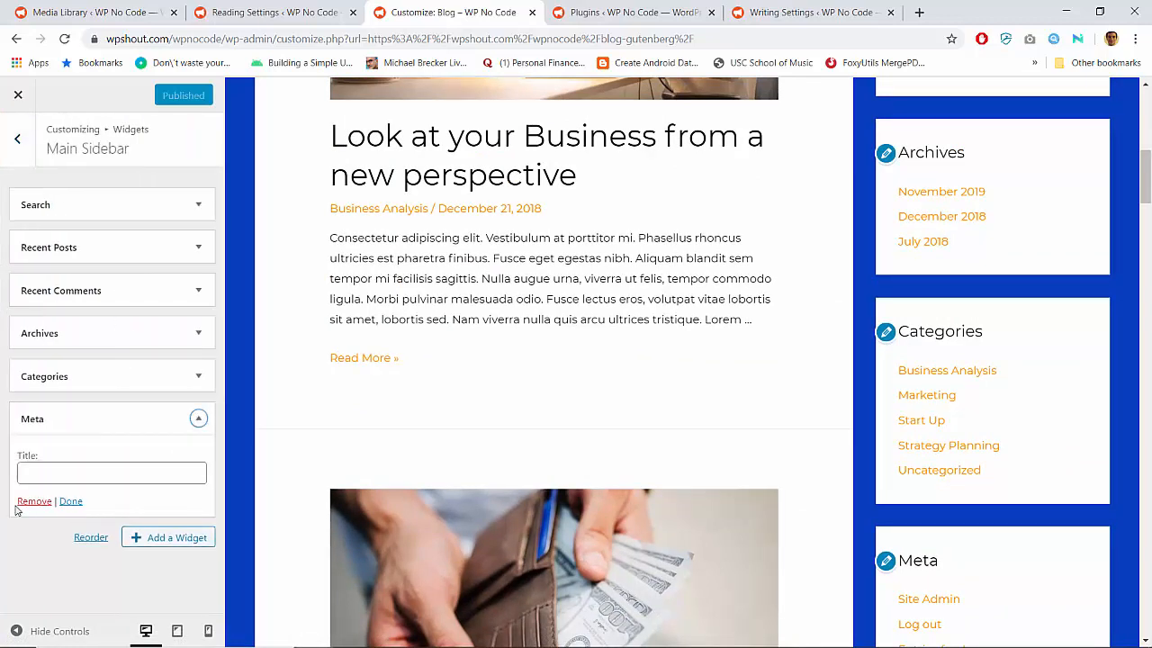
{"action": "left_click", "coordinate": [27, 502]}
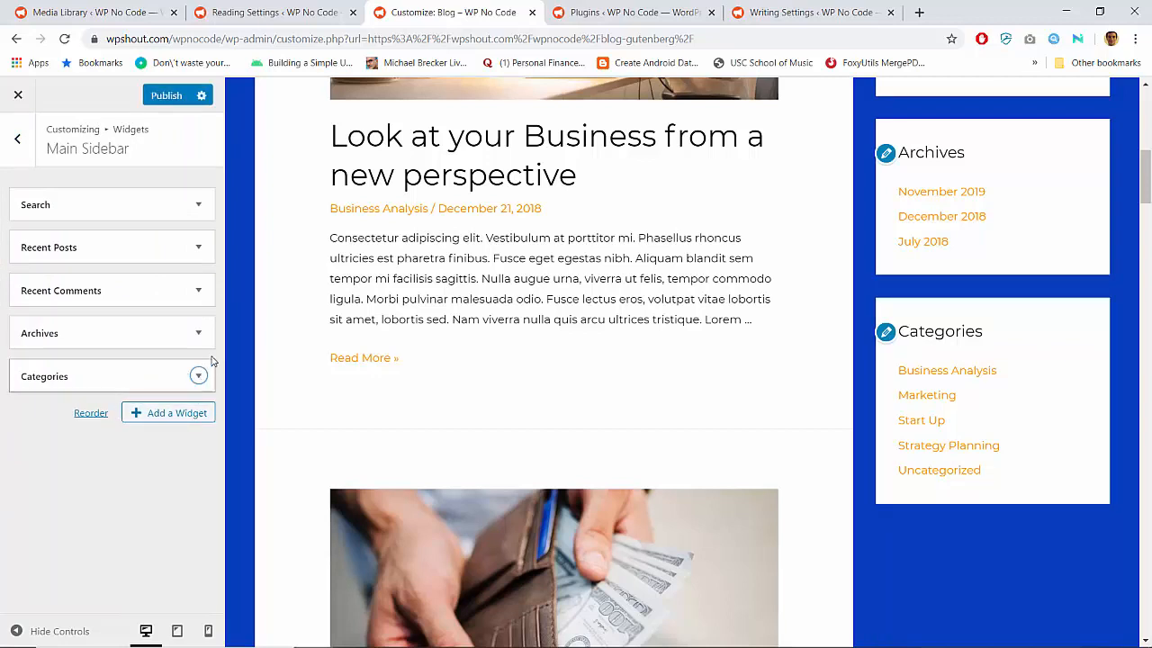
{"action": "left_click", "coordinate": [197, 326]}
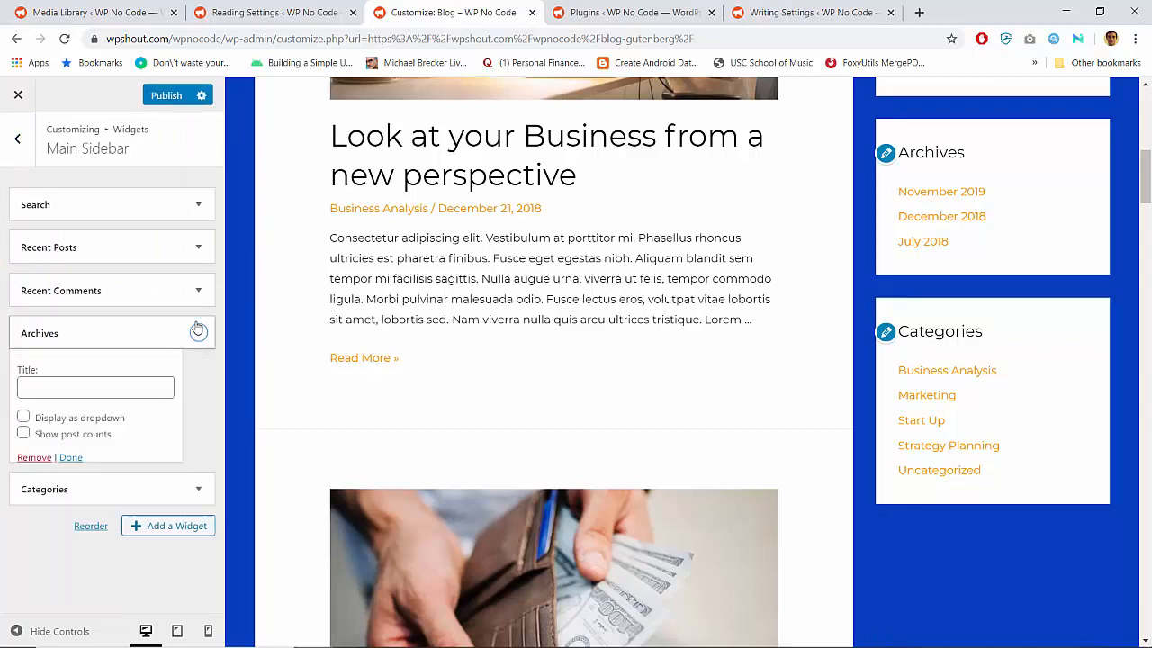
{"action": "left_click", "coordinate": [40, 456]}
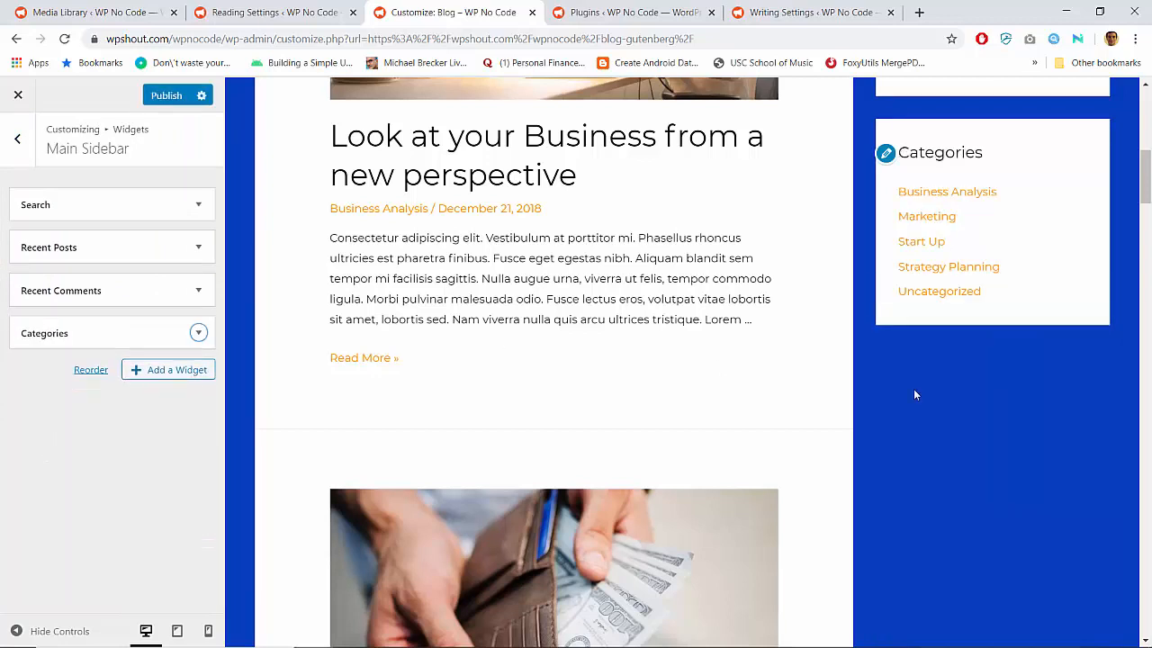
Move the Categories widget directly below Search and above Recent Posts in the Main Sidebar
{"action": "scroll", "coordinate": [982, 380], "scroll_direction": "up", "scroll_amount": 10}
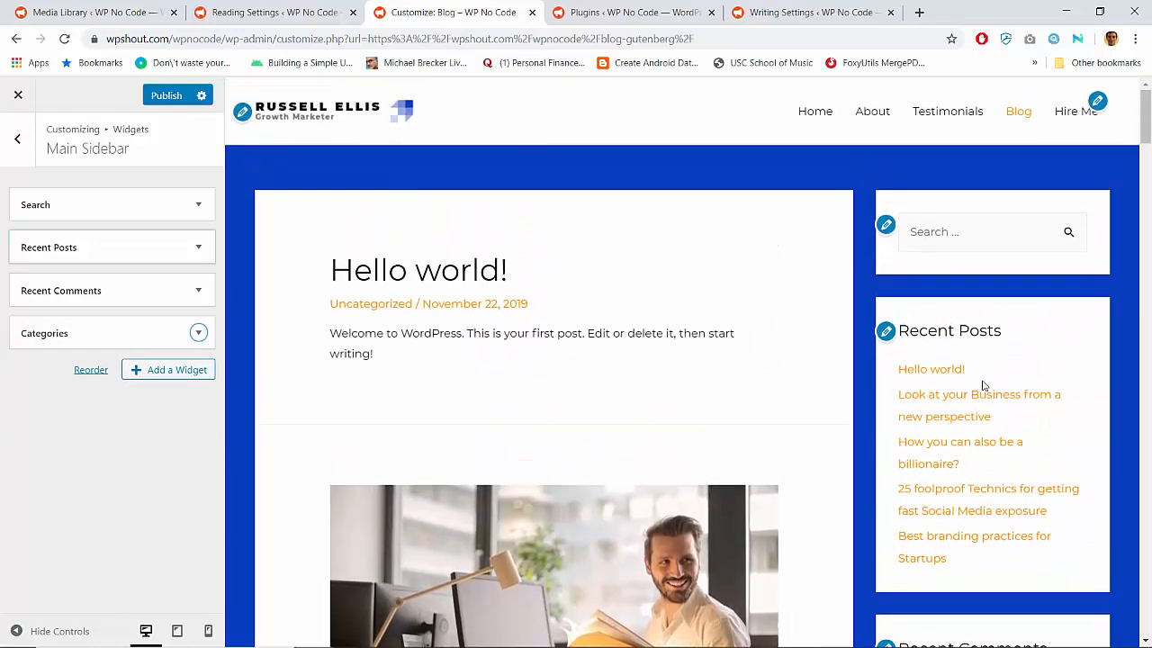
{"action": "scroll", "coordinate": [982, 385], "scroll_direction": "down", "scroll_amount": 5}
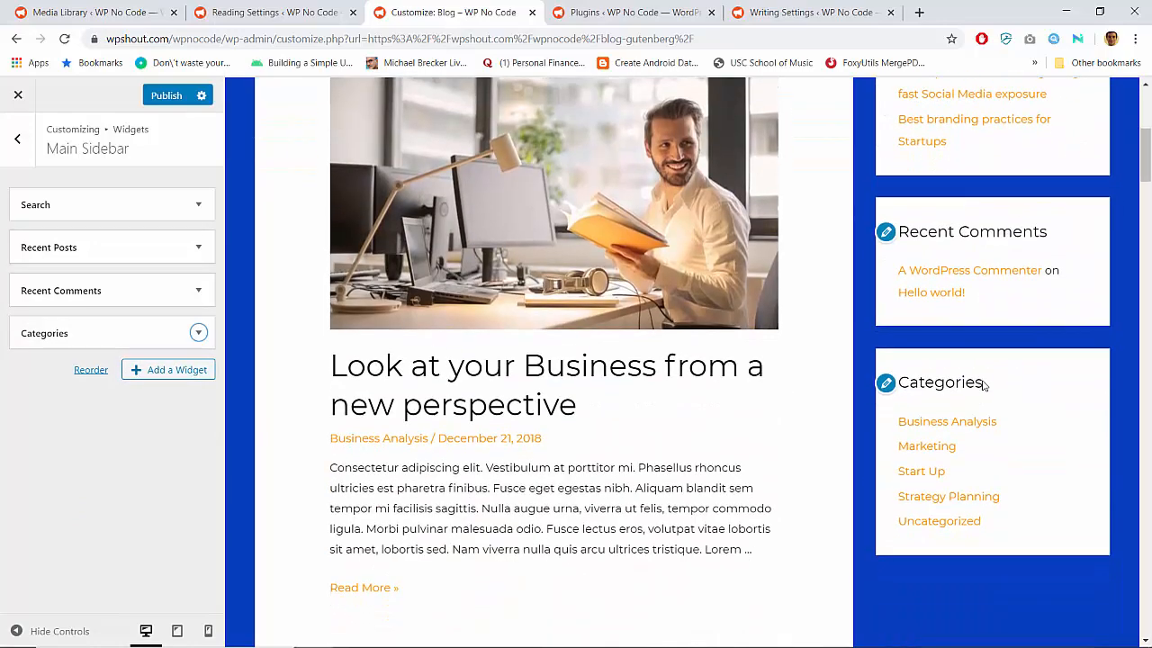
{"action": "scroll", "coordinate": [983, 385], "scroll_direction": "up", "scroll_amount": 1}
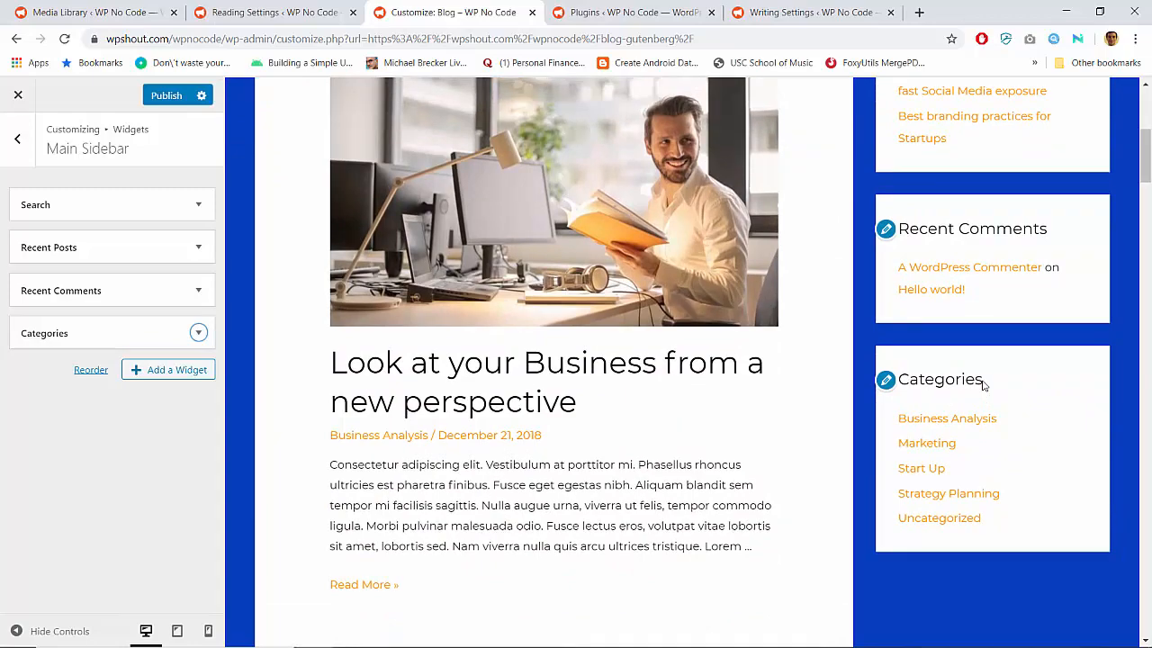
{"action": "scroll", "coordinate": [983, 385], "scroll_direction": "up", "scroll_amount": 4}
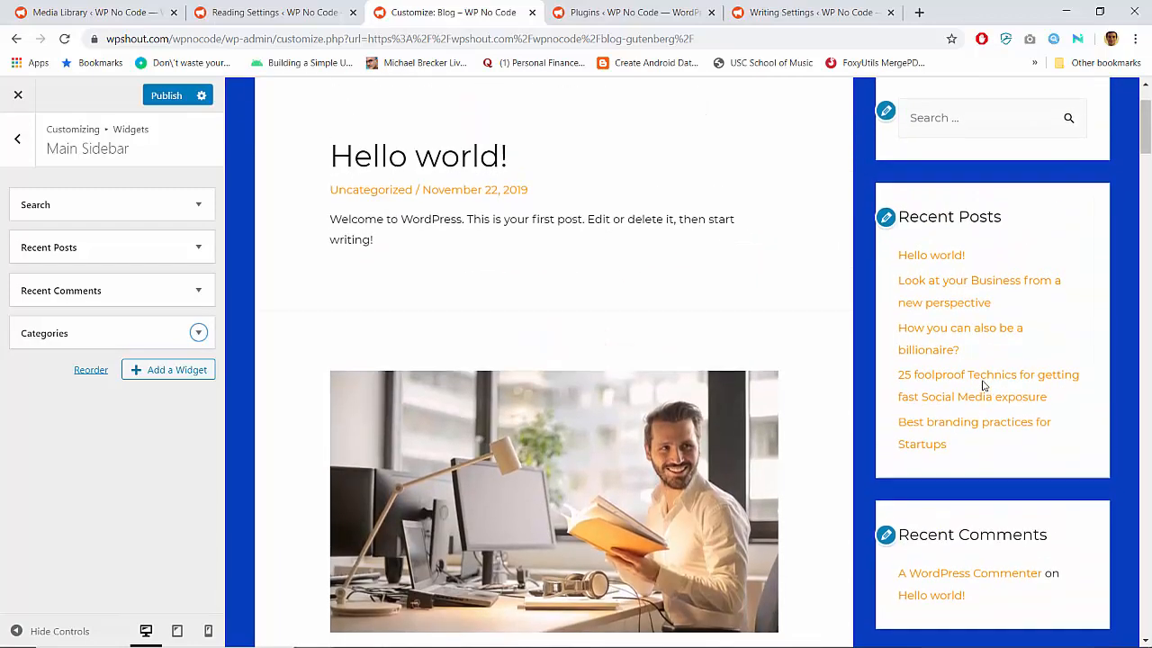
{"action": "scroll", "coordinate": [983, 386], "scroll_direction": "down", "scroll_amount": 3}
{"action": "scroll", "coordinate": [912, 385], "scroll_direction": "up", "scroll_amount": 3}
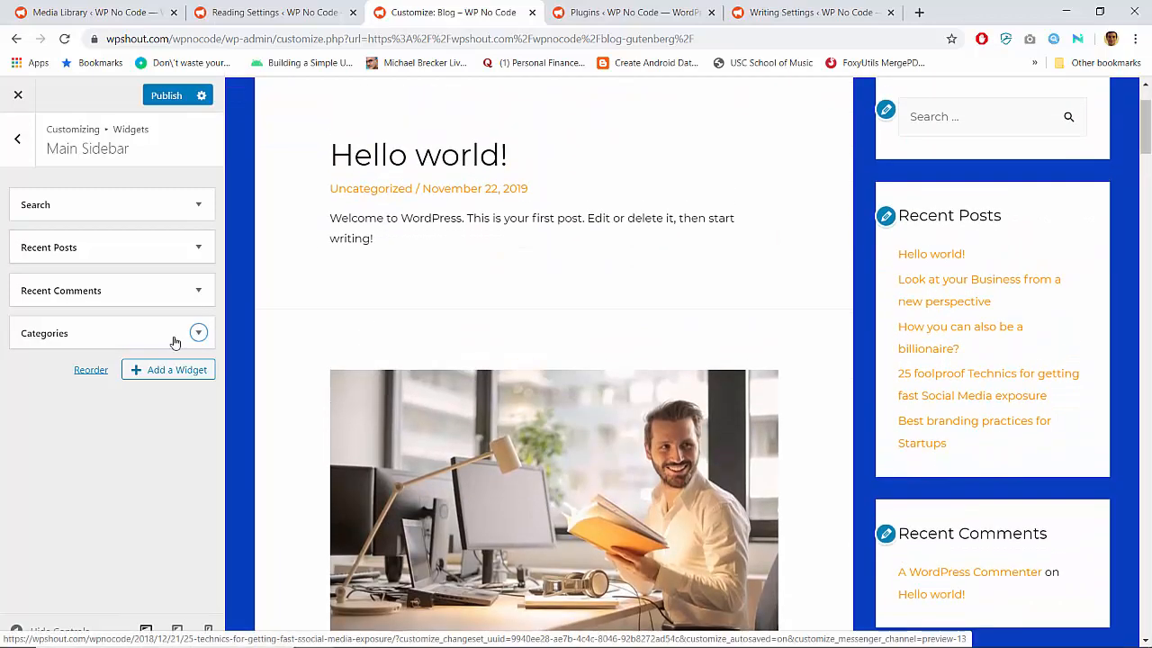
{"action": "left_click_drag", "start_coordinate": [96, 335], "coordinate": [55, 227]}
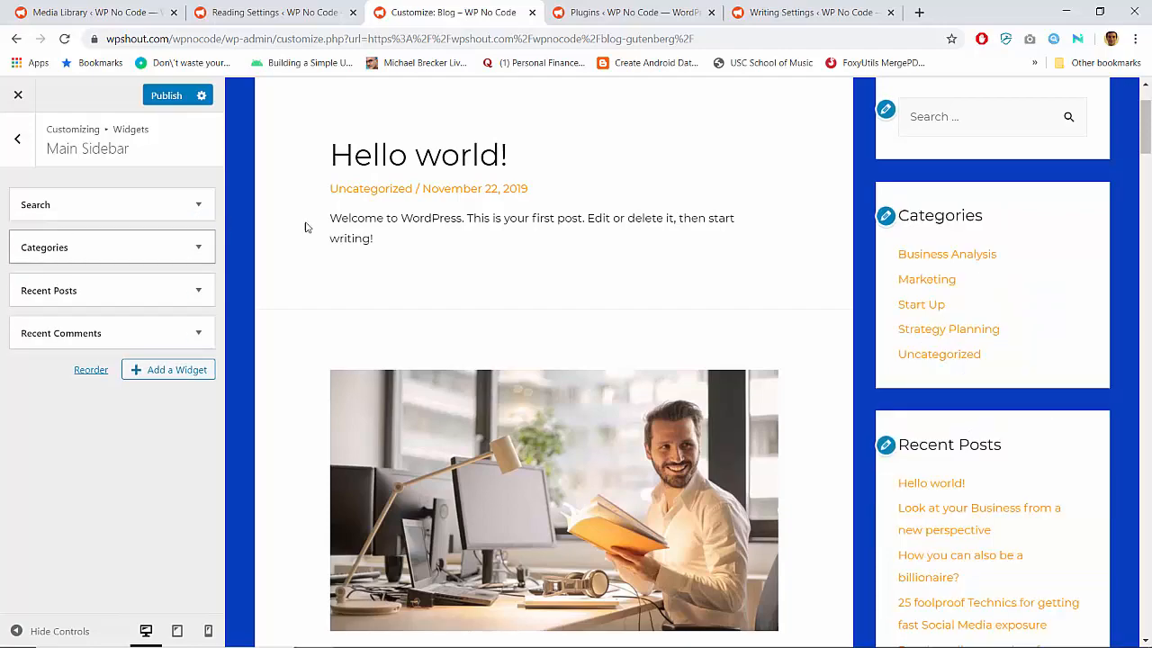
Check the reordered sidebar in the preview, publish the widget changes and exit the Customizer
{"action": "scroll", "coordinate": [844, 334], "scroll_direction": "up", "scroll_amount": 2}
{"action": "scroll", "coordinate": [771, 334], "scroll_direction": "down", "scroll_amount": 5}
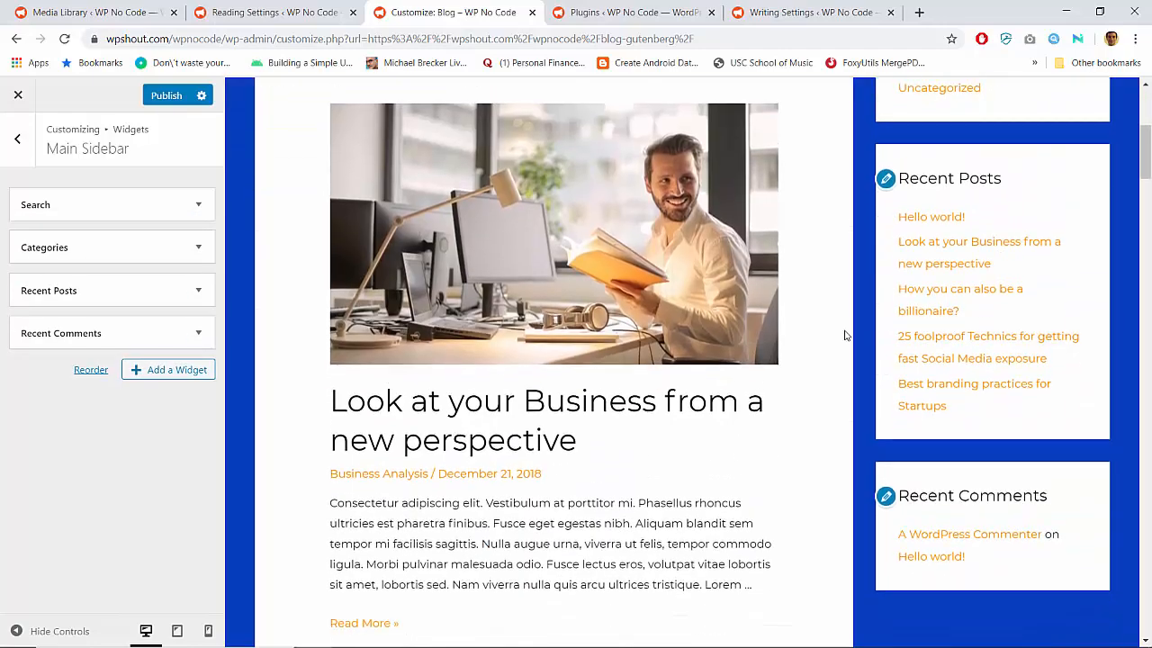
{"action": "scroll", "coordinate": [738, 331], "scroll_direction": "up", "scroll_amount": 5}
{"action": "left_click", "coordinate": [167, 95]}
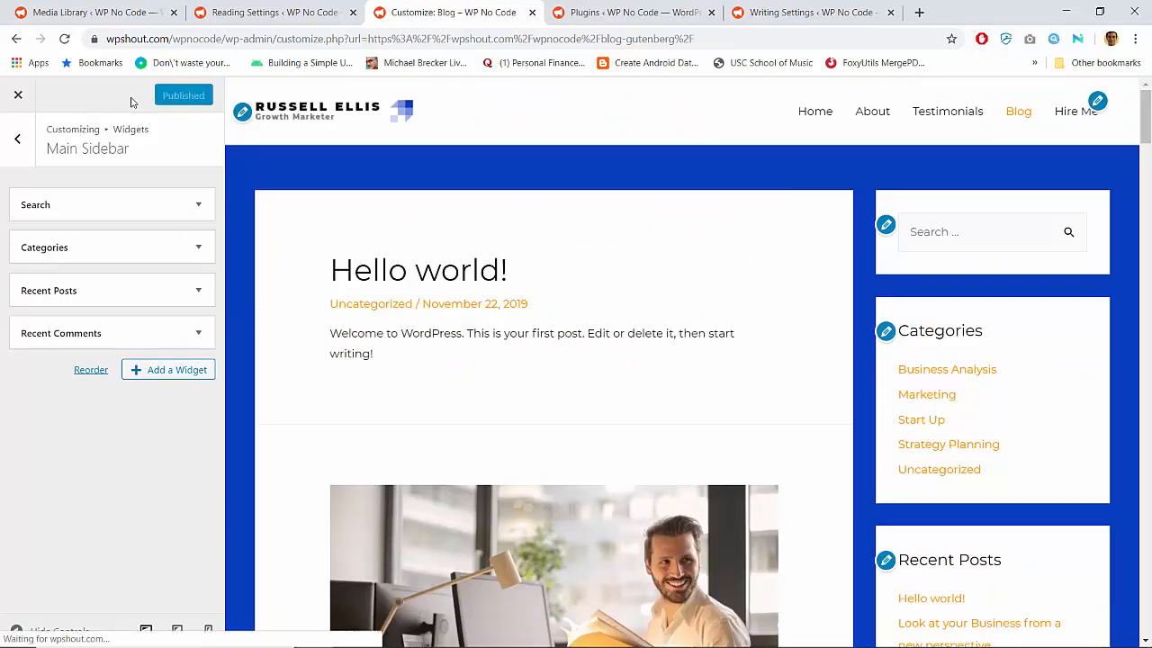
{"action": "left_click", "coordinate": [17, 96]}
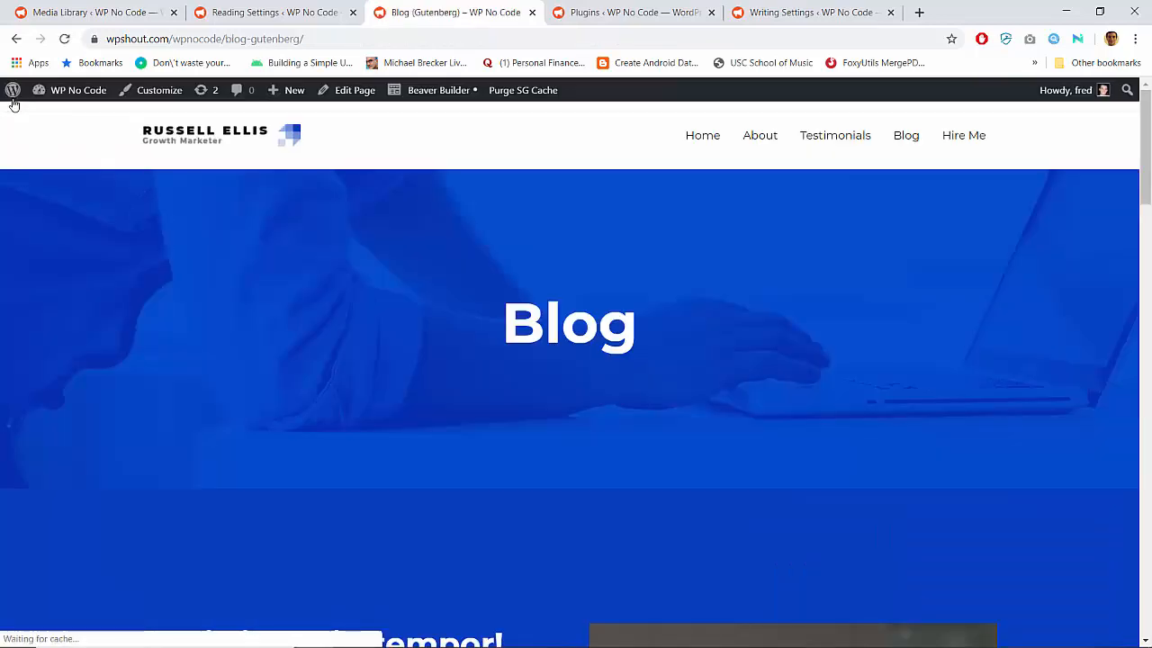
Compare the Blog (Gutenberg) page with the live Blog posts page, checking the latter's post listing and sidebar
{"action": "scroll", "coordinate": [810, 371], "scroll_direction": "down", "scroll_amount": 5}
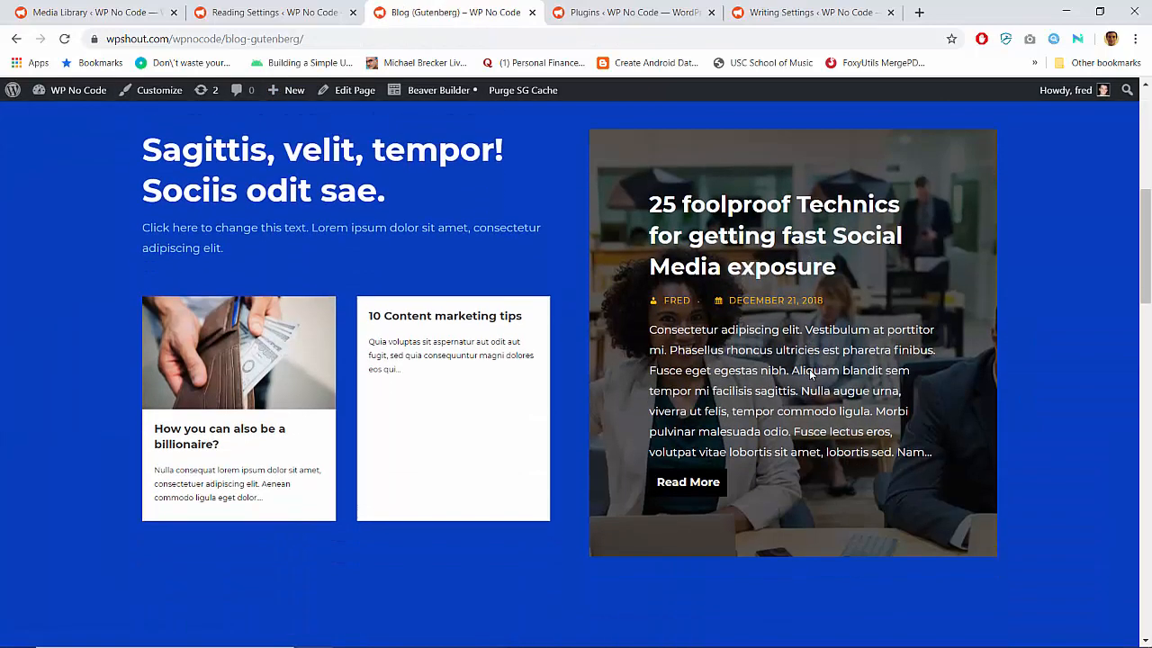
{"action": "scroll", "coordinate": [716, 313], "scroll_direction": "up", "scroll_amount": 5}
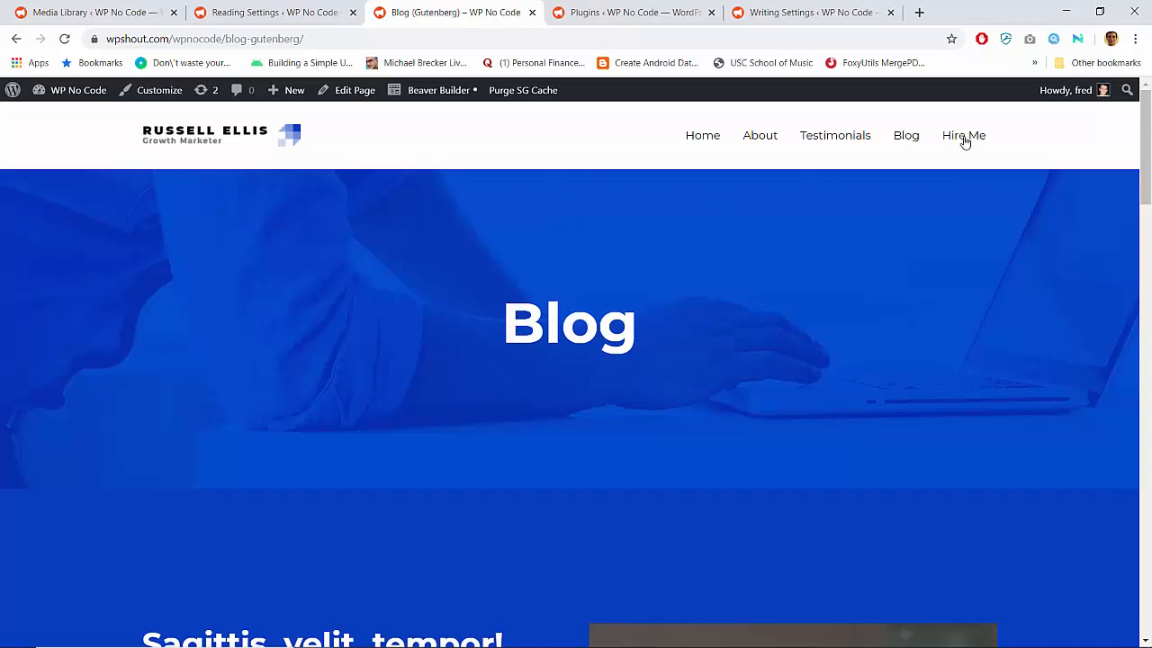
{"action": "left_click", "coordinate": [907, 137]}
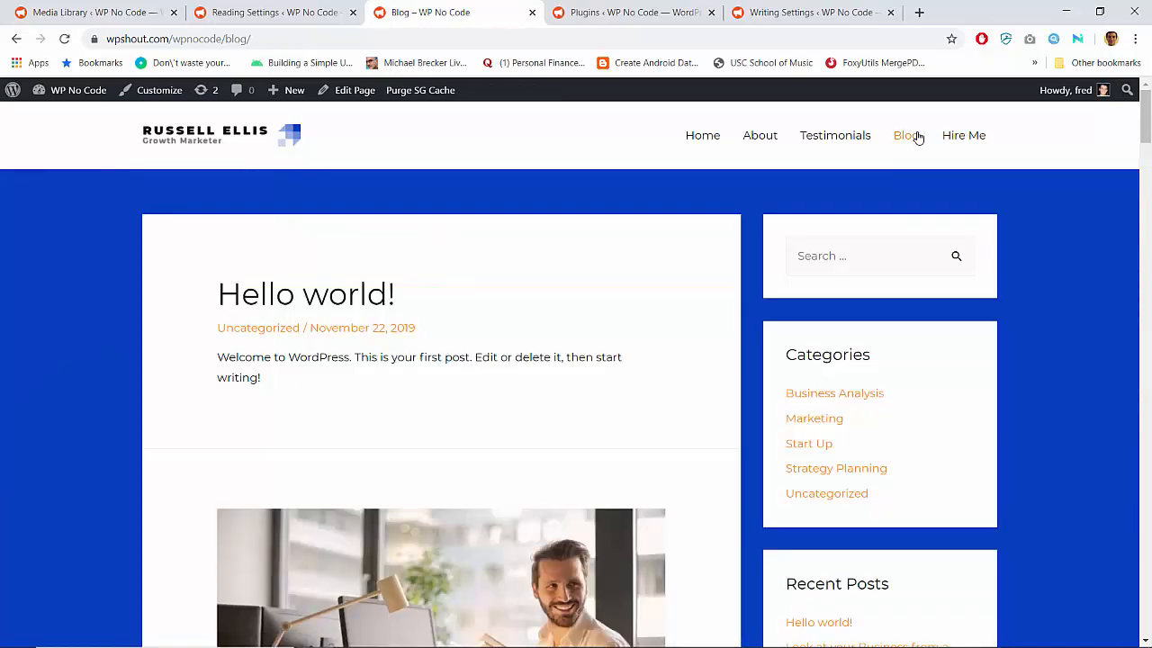
{"action": "scroll", "coordinate": [470, 360], "scroll_direction": "down", "scroll_amount": 20}
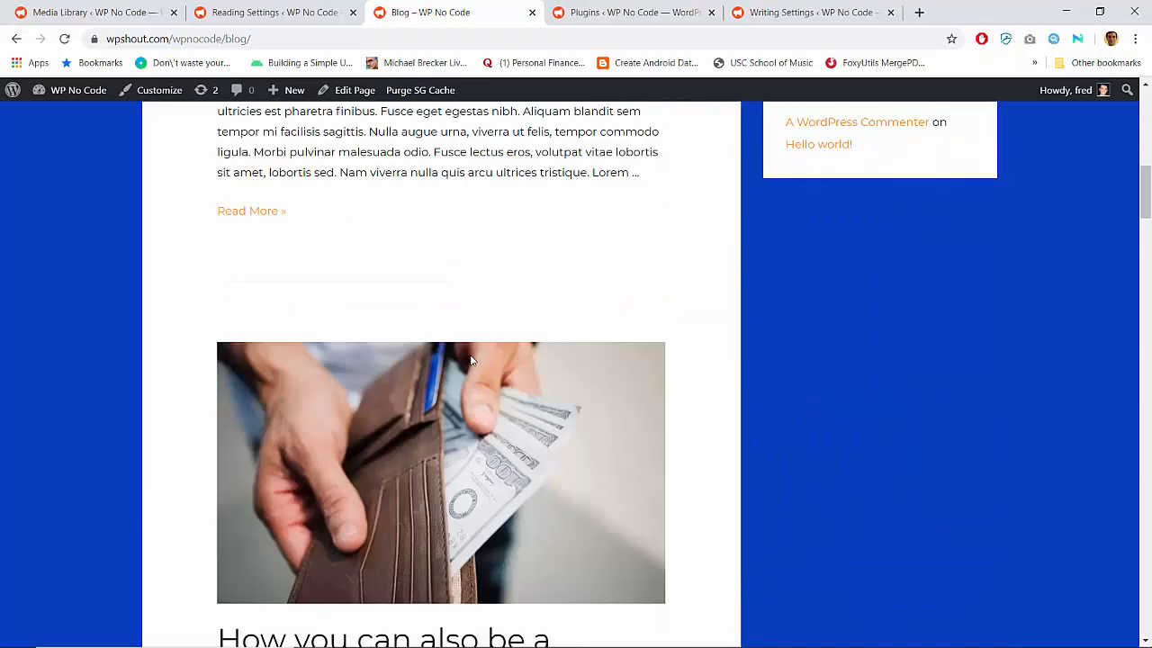
{"action": "scroll", "coordinate": [470, 360], "scroll_direction": "up", "scroll_amount": 20}
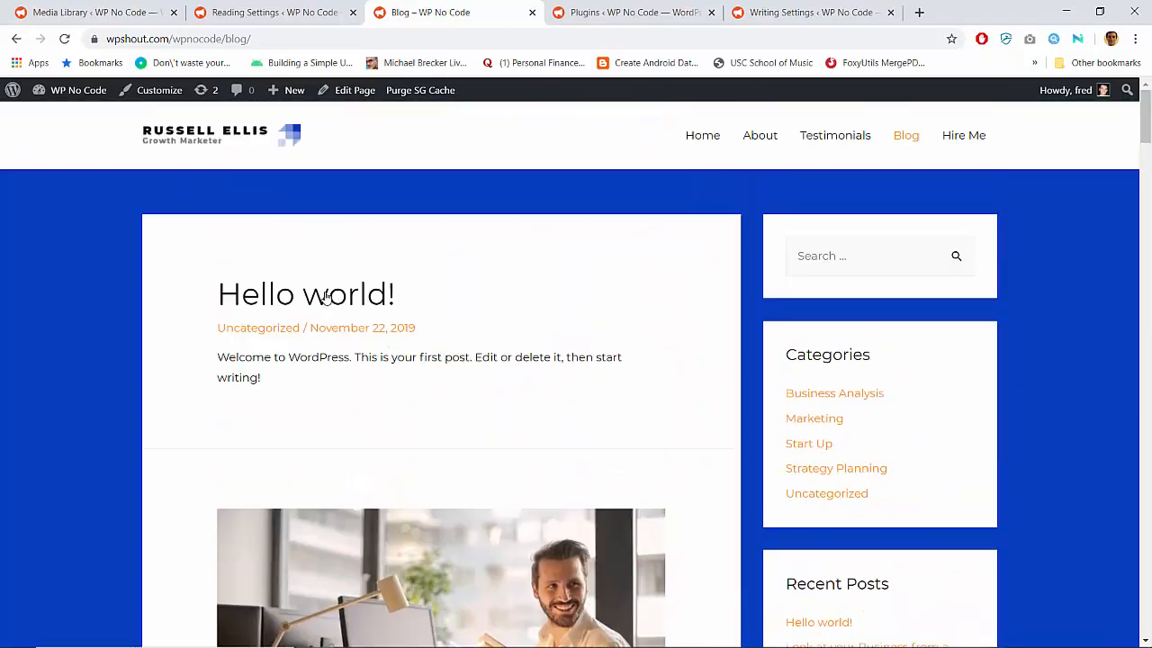
{"action": "scroll", "coordinate": [386, 416], "scroll_direction": "down", "scroll_amount": 6}
{"action": "scroll", "coordinate": [375, 412], "scroll_direction": "up", "scroll_amount": 6}
View the Hello world! post from the blog listing and examine its layout, post meta and comment section
{"action": "left_click", "coordinate": [315, 306]}
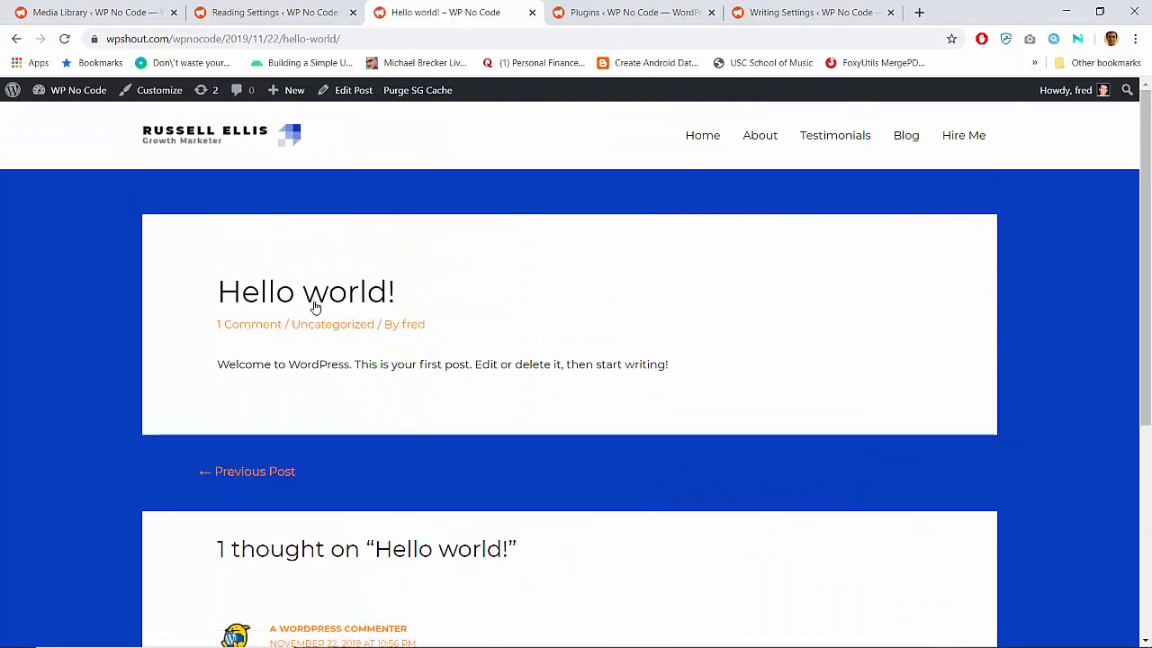
{"action": "scroll", "coordinate": [507, 417], "scroll_direction": "down", "scroll_amount": 4}
{"action": "scroll", "coordinate": [507, 417], "scroll_direction": "up", "scroll_amount": 4}
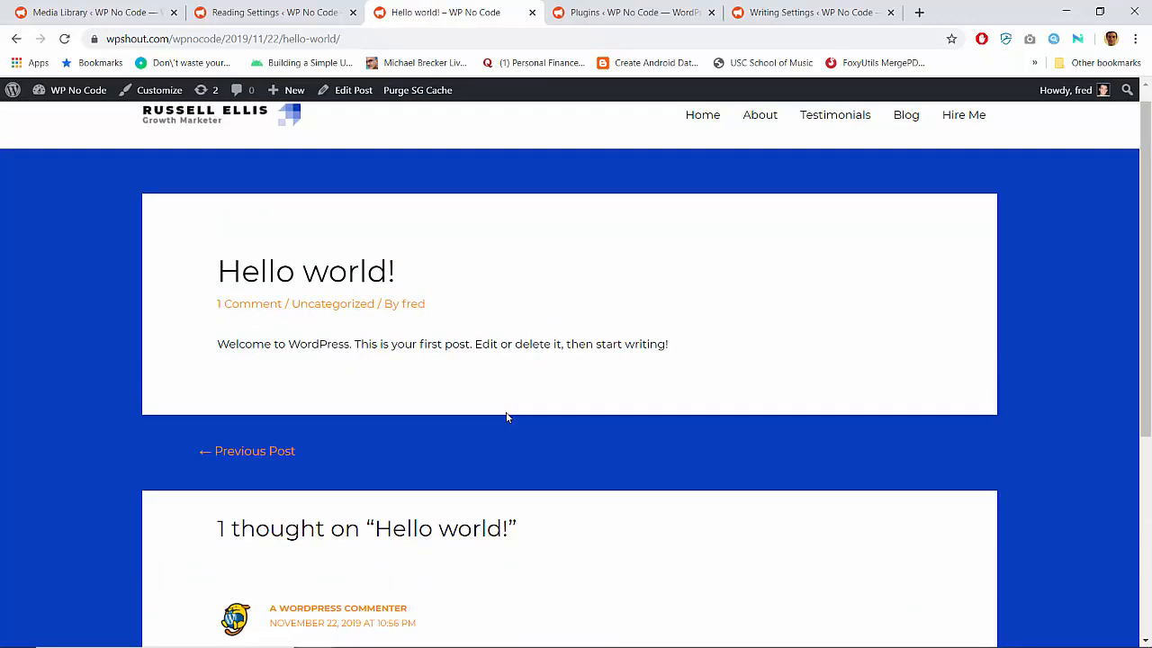
{"action": "scroll", "coordinate": [507, 417], "scroll_direction": "down", "scroll_amount": 4}
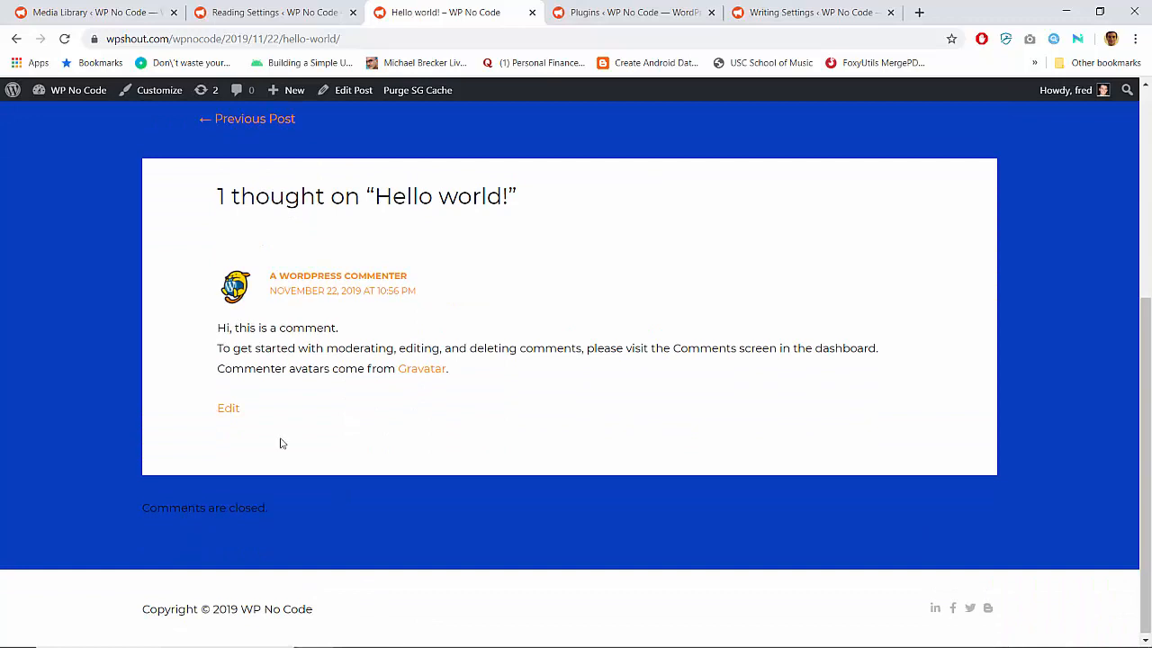
{"action": "scroll", "coordinate": [280, 443], "scroll_direction": "up", "scroll_amount": 4}
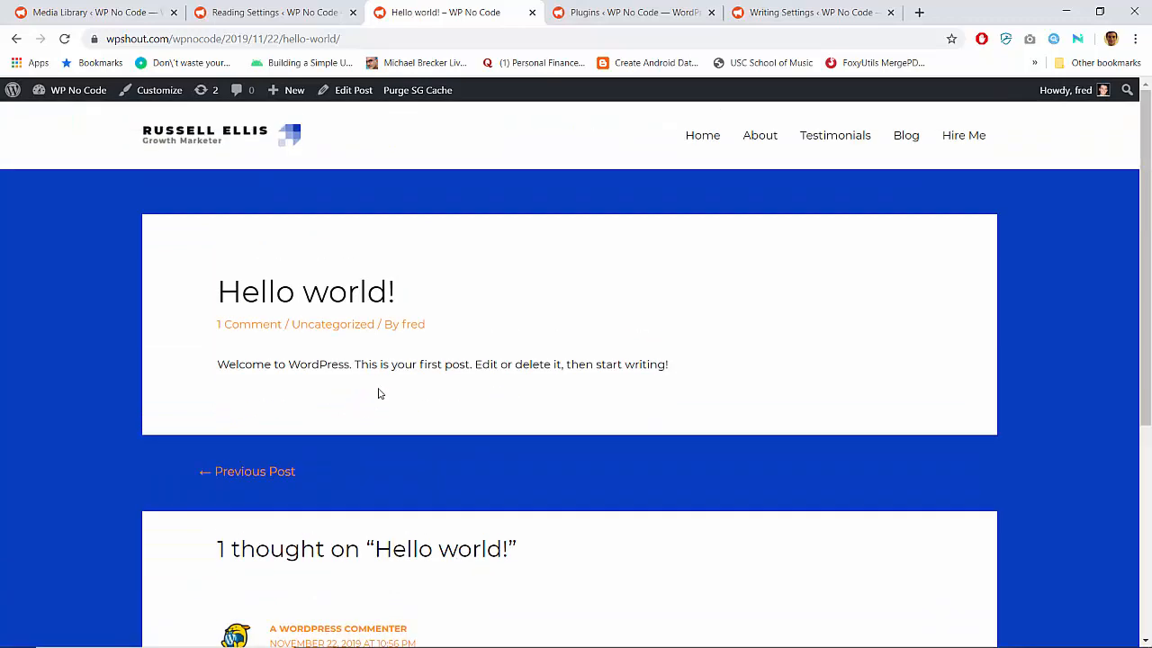
{"action": "scroll", "coordinate": [379, 393], "scroll_direction": "down", "scroll_amount": 4}
{"action": "scroll", "coordinate": [379, 393], "scroll_direction": "up", "scroll_amount": 4}
Open the Hello world! post for editing
{"action": "left_click", "coordinate": [351, 90]}
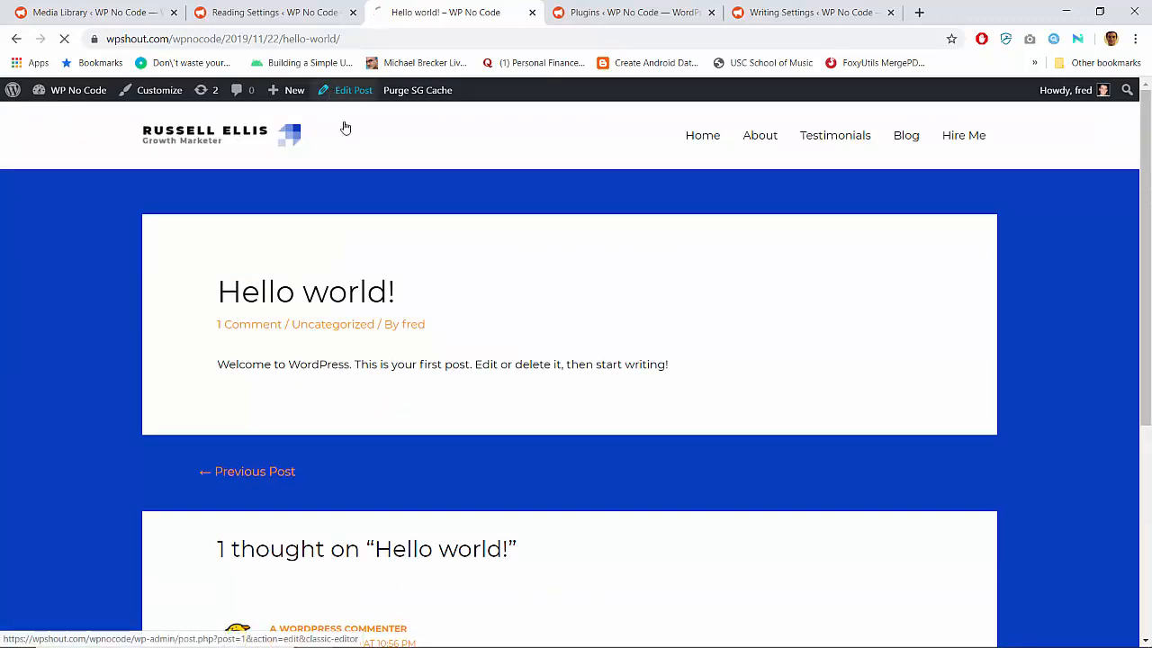
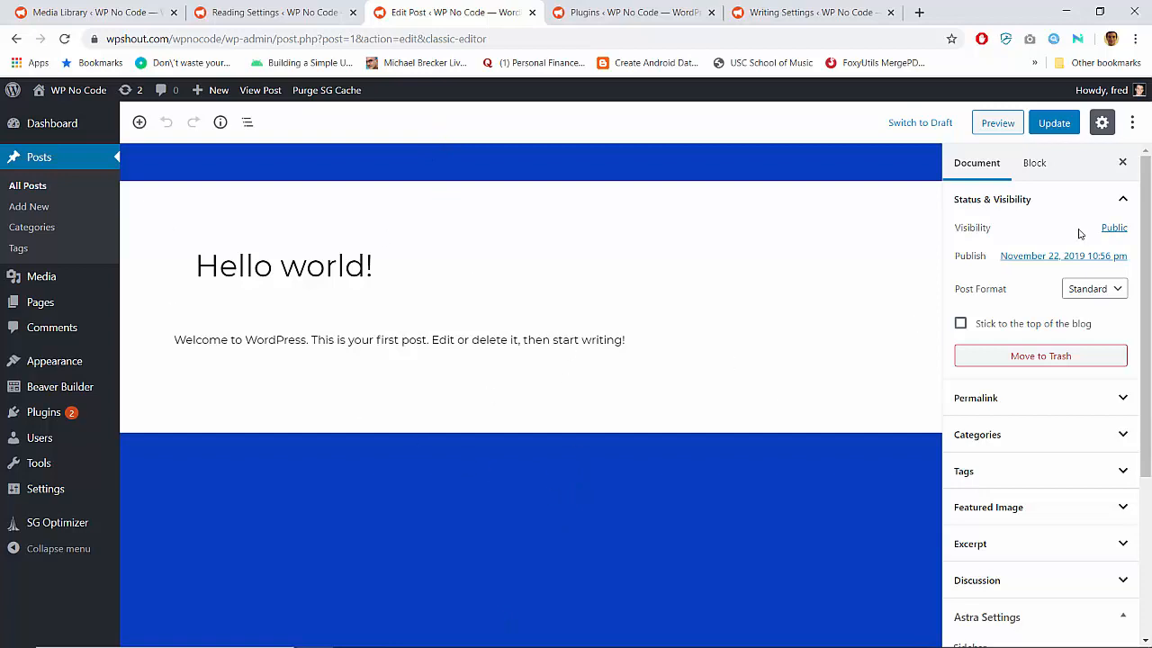
Switch the Hello world! post from the block editor to the Classic Editor
{"action": "left_click", "coordinate": [1134, 123]}
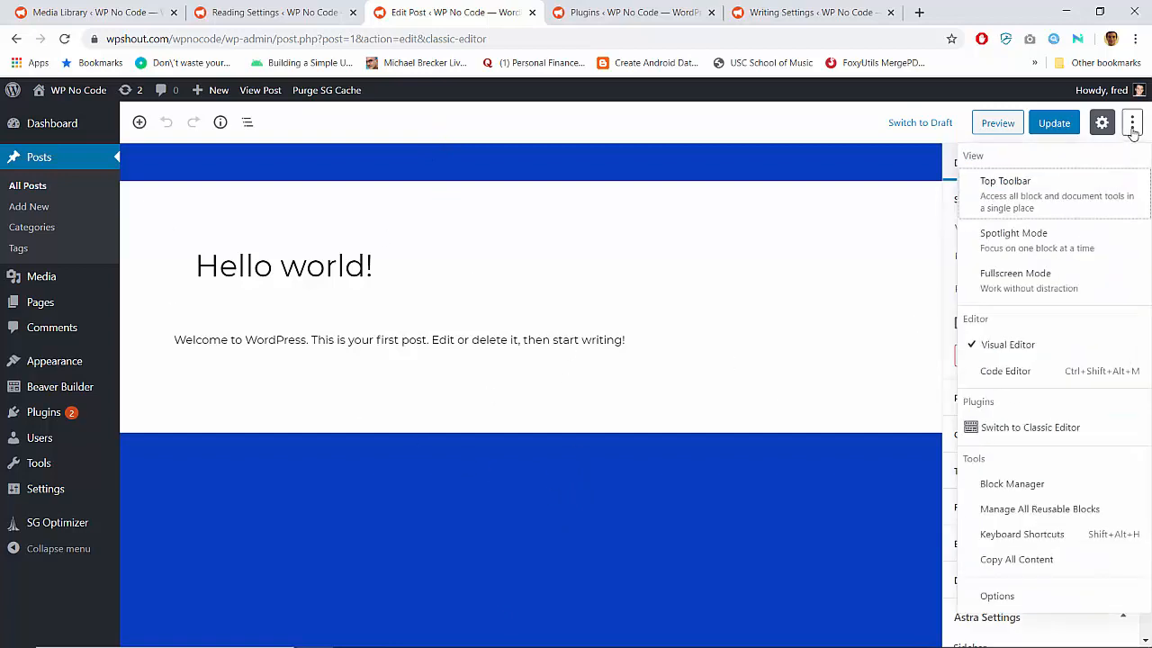
{"action": "left_click", "coordinate": [1009, 425]}
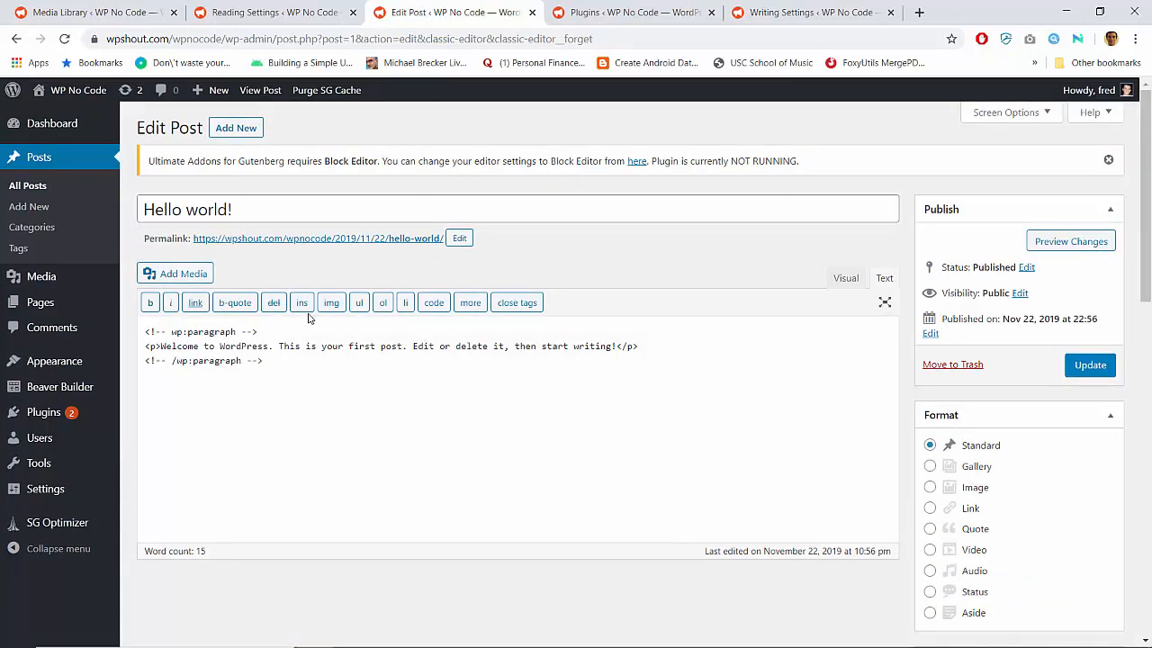
{"action": "key", "text": "shift+Up"}
{"action": "key", "text": "BackSpace"}
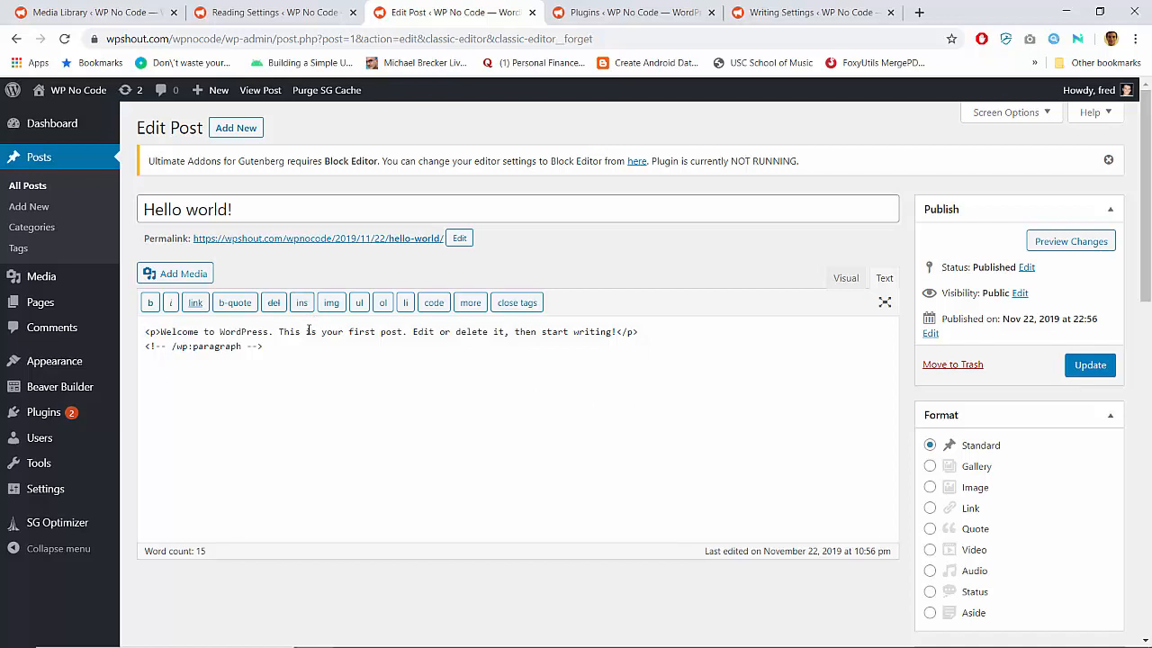
{"action": "key", "text": "shift+Home"}
{"action": "key", "text": "BackSpace"}
{"action": "key", "text": "ctrl+z"}
{"action": "key", "text": "ctrl+z"}
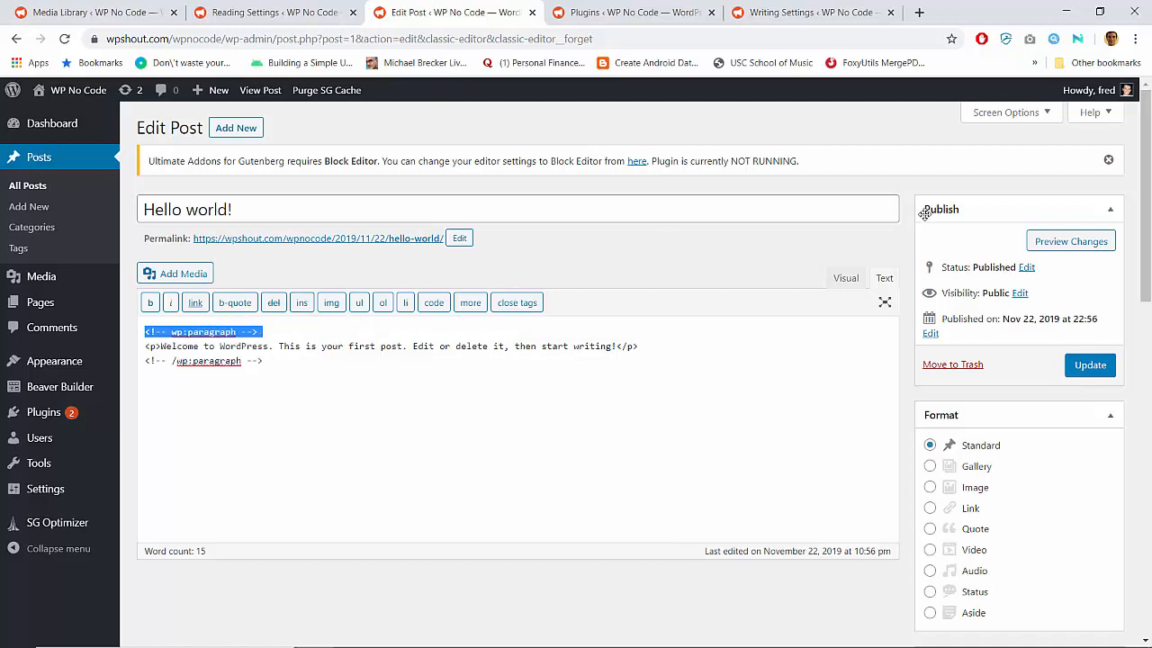
Show the post content in visual mode and remove the blank line above the welcome text
{"action": "left_click", "coordinate": [846, 277]}
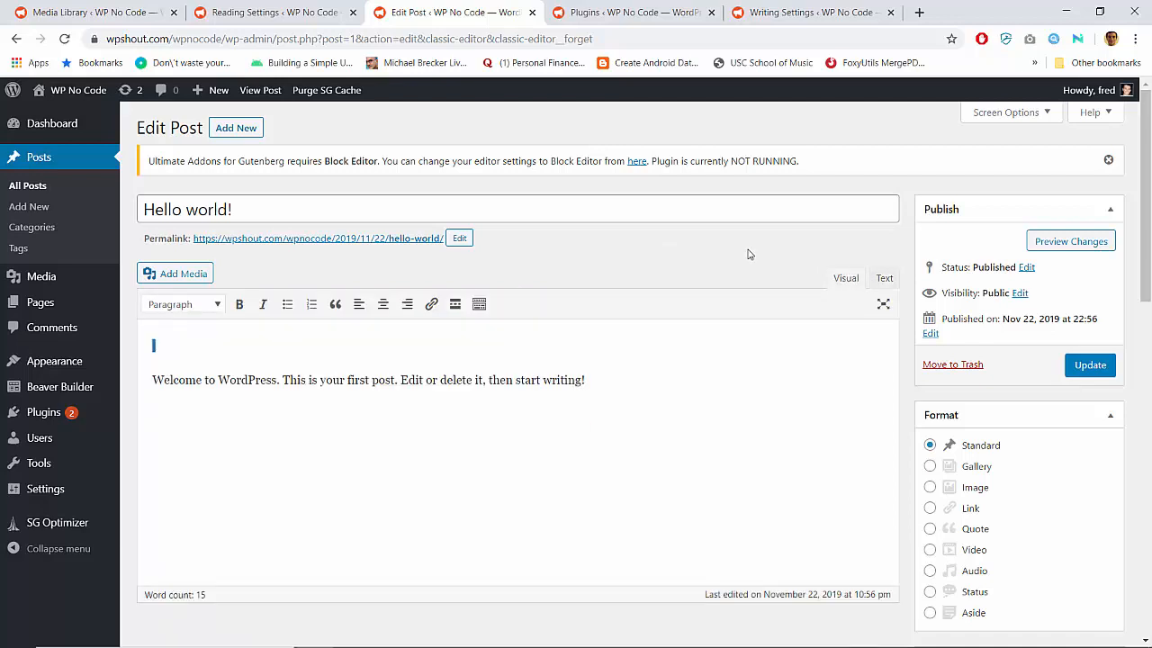
{"action": "key", "text": "BackSpace"}
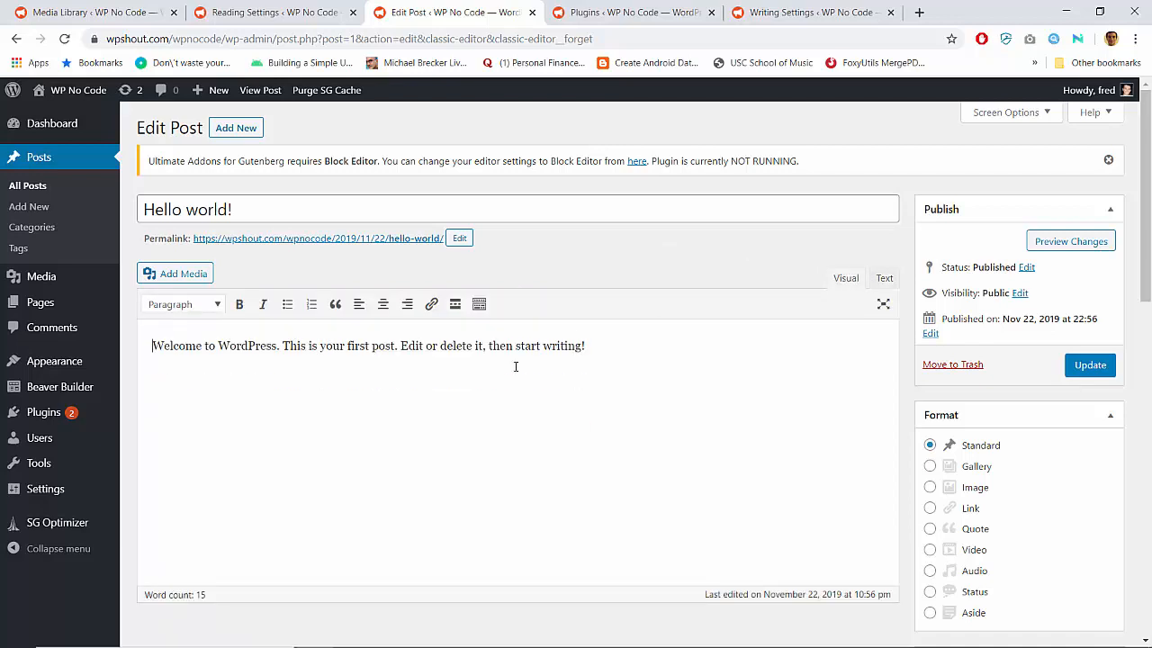
Set the post's featured image to no-code-wordpress.jpg from the media library
{"action": "scroll", "coordinate": [785, 445], "scroll_direction": "down", "scroll_amount": 8}
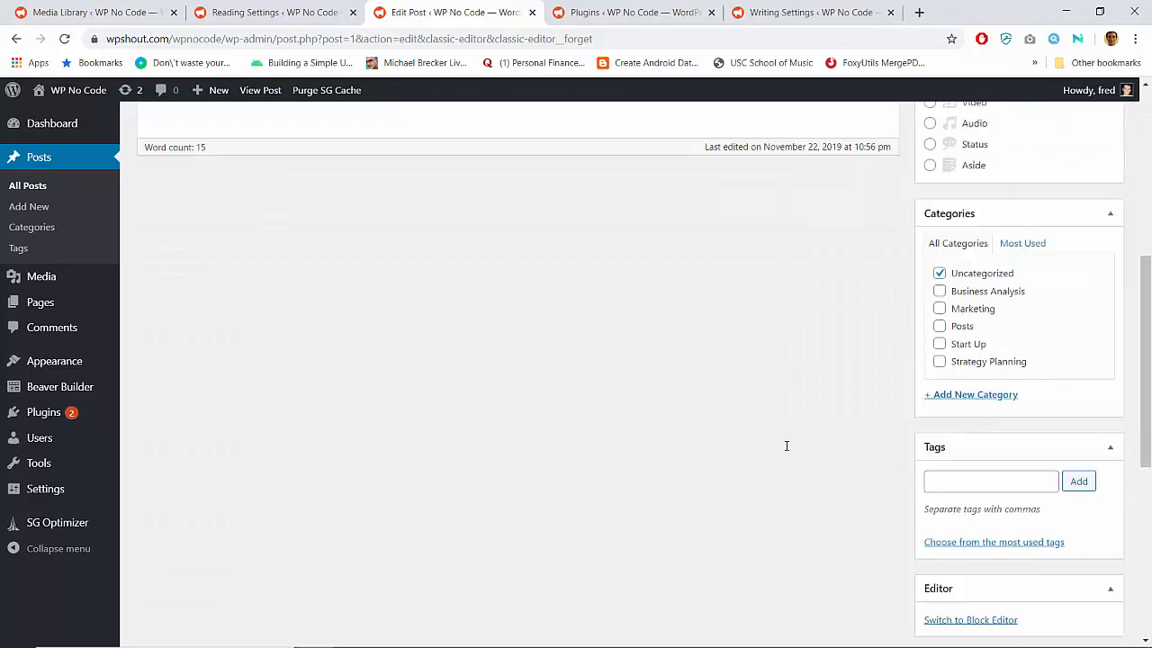
{"action": "scroll", "coordinate": [786, 446], "scroll_direction": "down", "scroll_amount": 3}
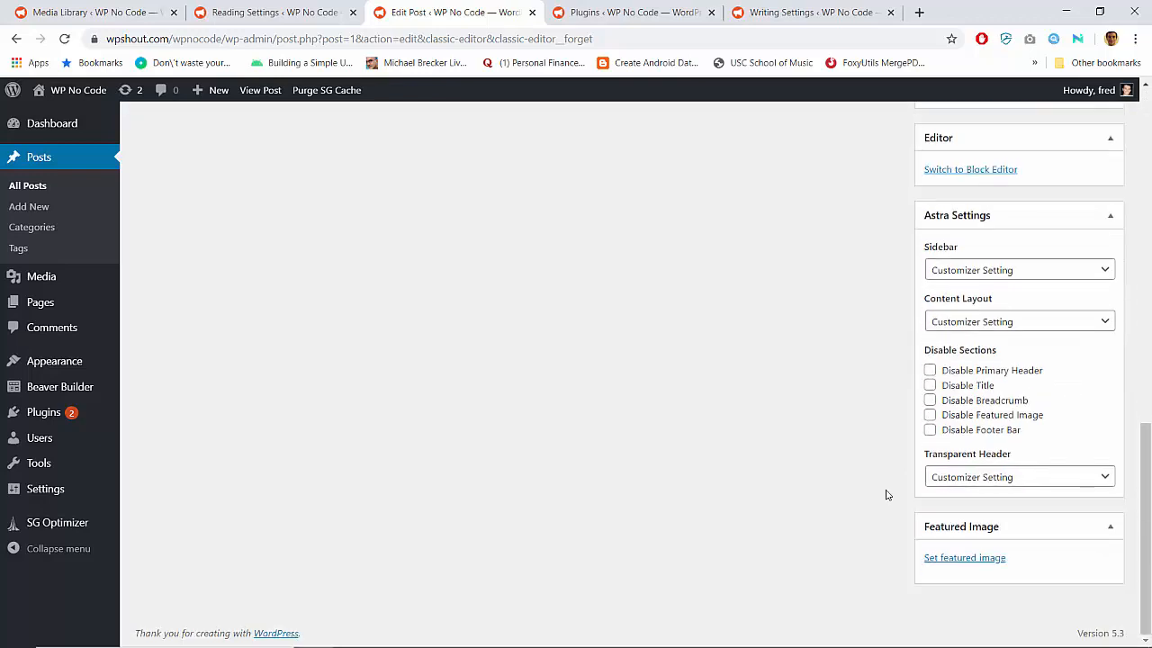
{"action": "left_click", "coordinate": [962, 558]}
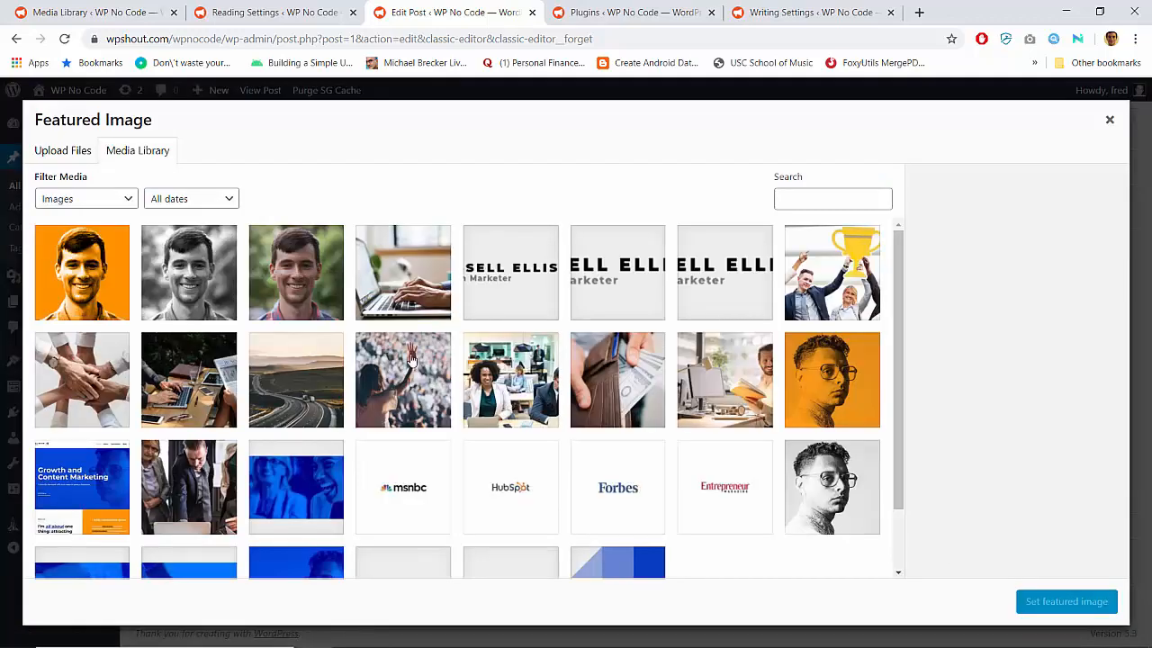
{"action": "left_click", "coordinate": [301, 288]}
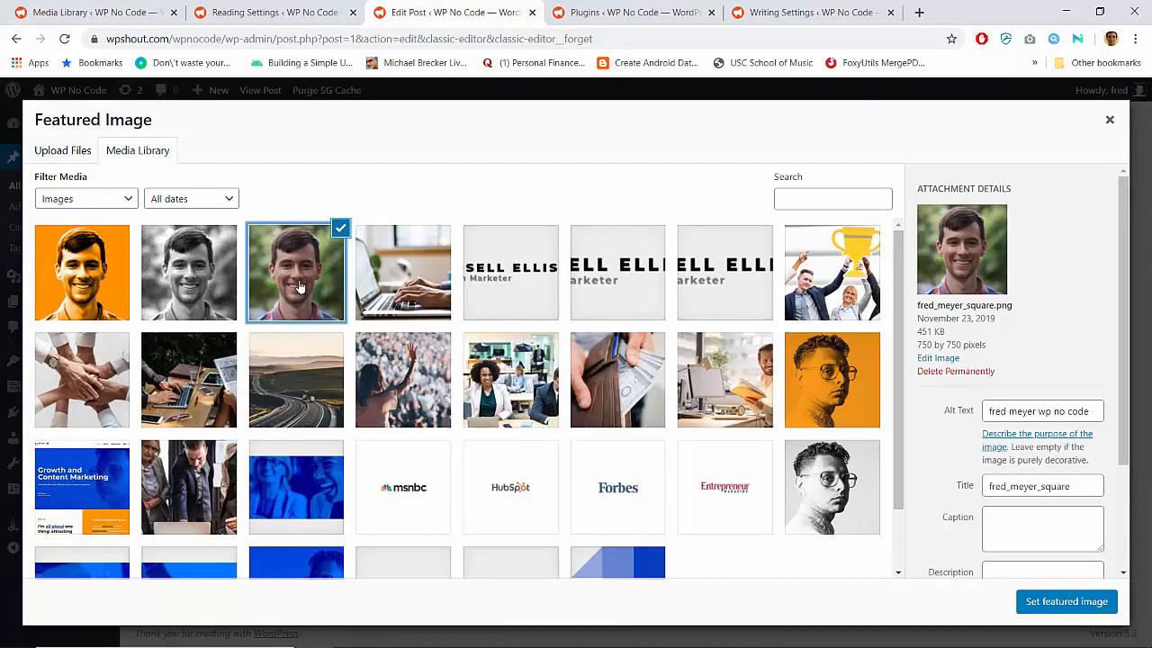
{"action": "left_click", "coordinate": [374, 272]}
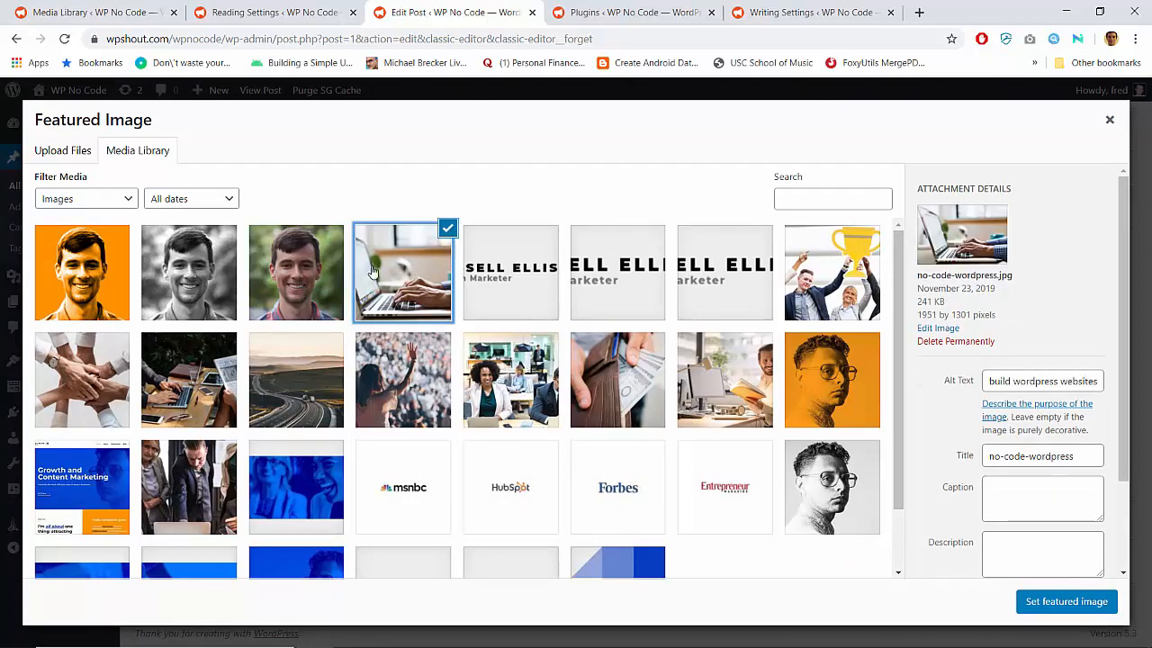
{"action": "left_click", "coordinate": [1066, 601]}
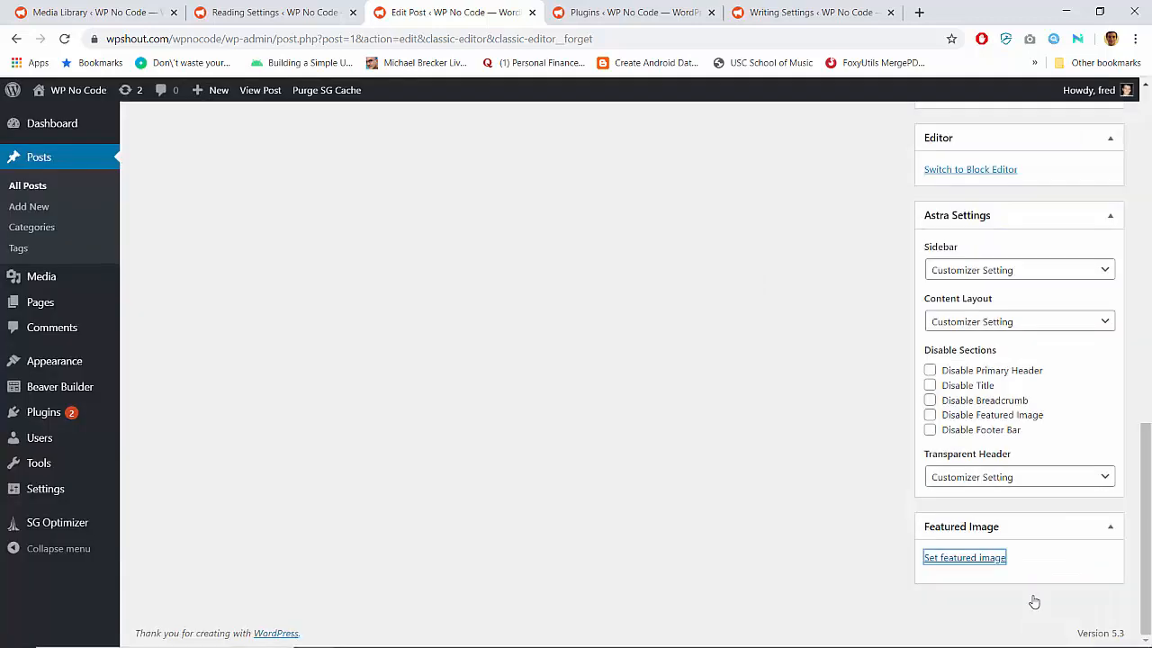
Retitle the post "WP No Code is Live!" and regenerate its permalink slug as wp-no-code-is-live
{"action": "scroll", "coordinate": [663, 422], "scroll_direction": "up", "scroll_amount": 5}
{"action": "scroll", "coordinate": [664, 422], "scroll_direction": "up", "scroll_amount": 2}
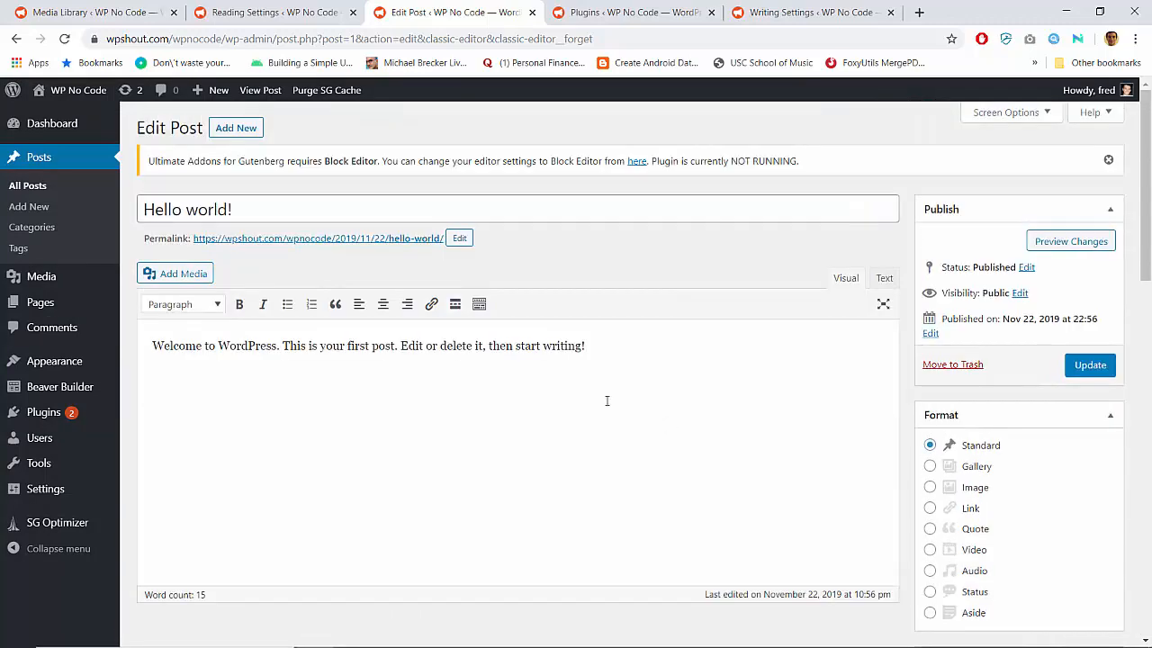
{"action": "triple_click", "coordinate": [463, 212]}
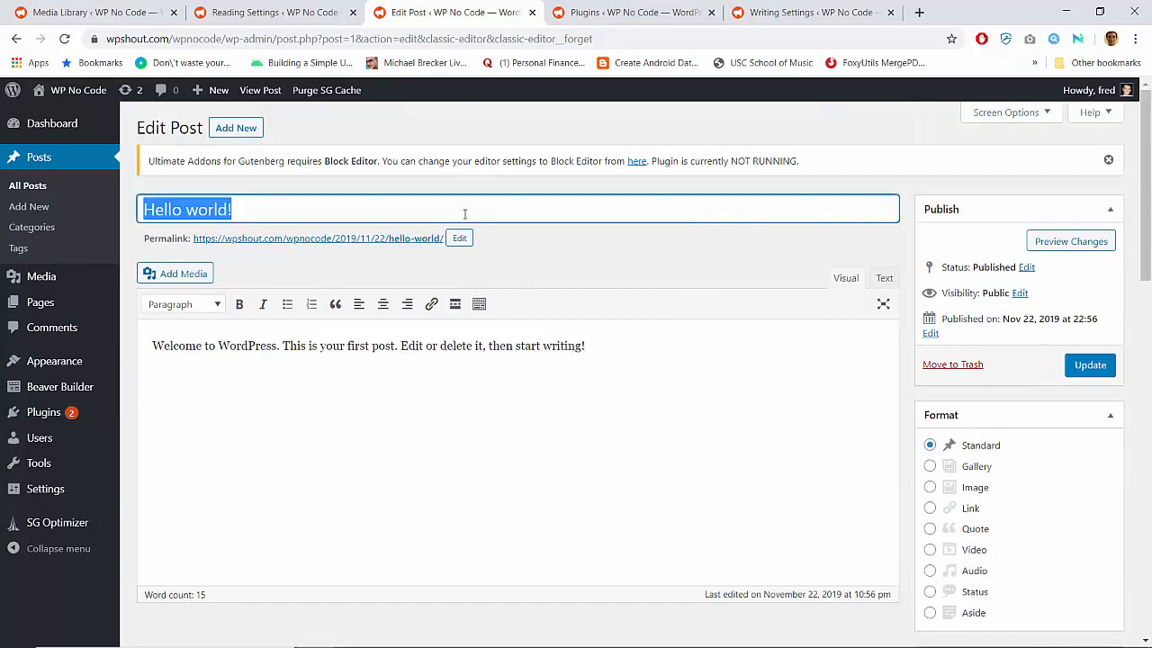
{"action": "type", "text": "WP No Code is Live!"}
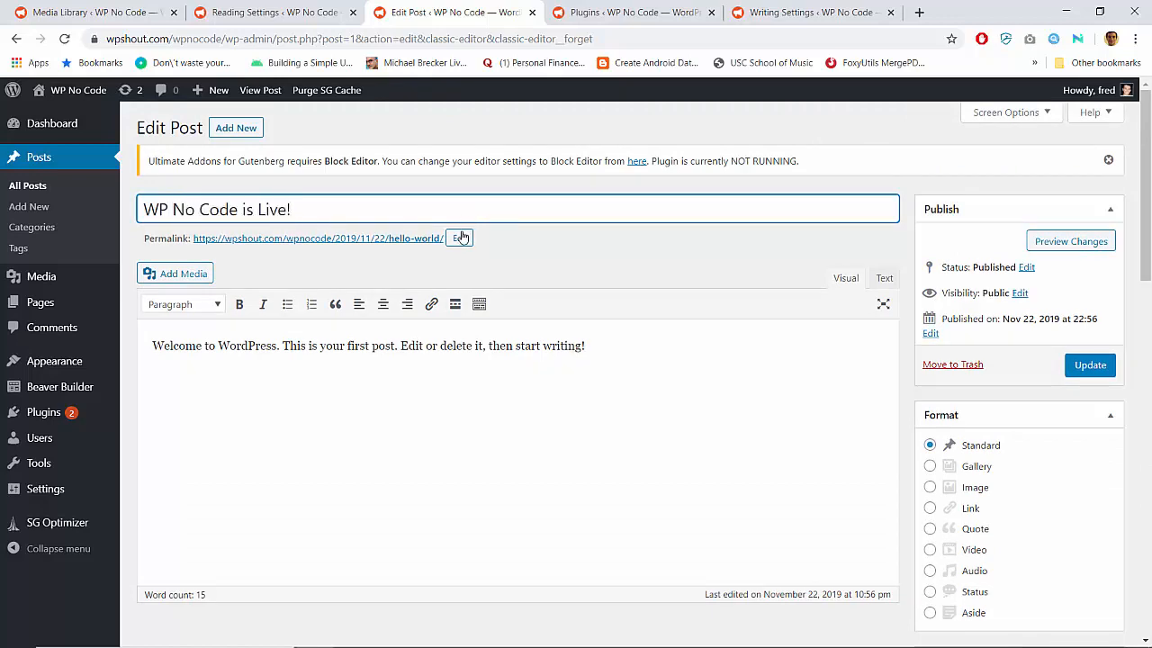
{"action": "left_click", "coordinate": [461, 238]}
{"action": "key", "text": "Return"}
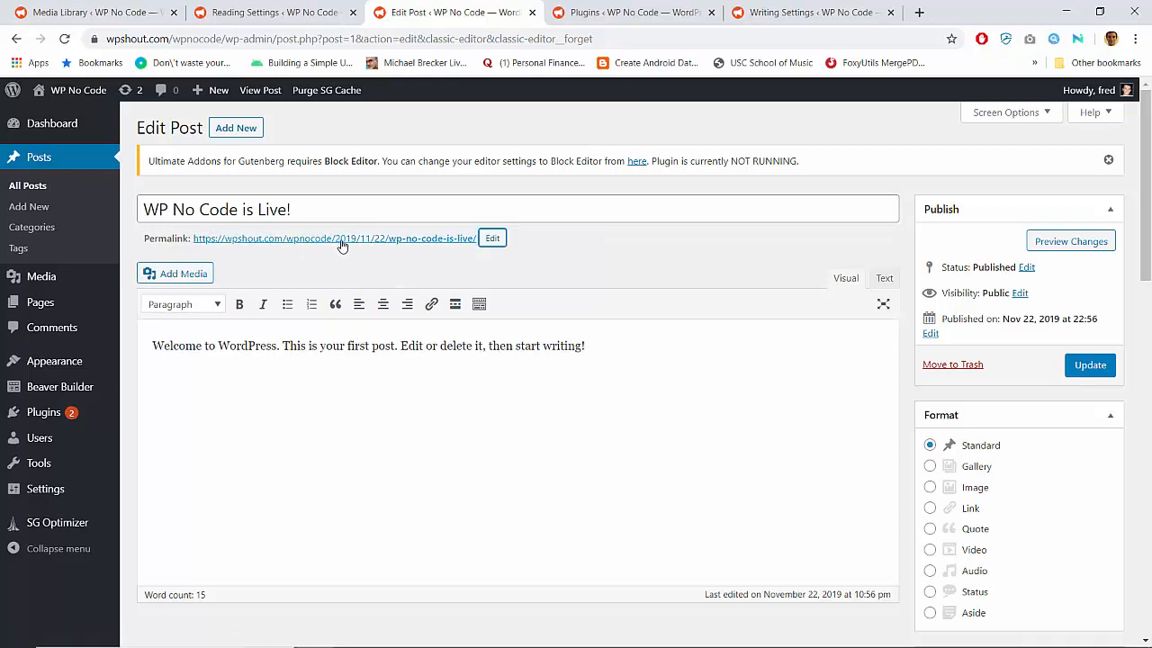
Leave the post's body text as it is and update the published post
{"action": "triple_click", "coordinate": [398, 362]}
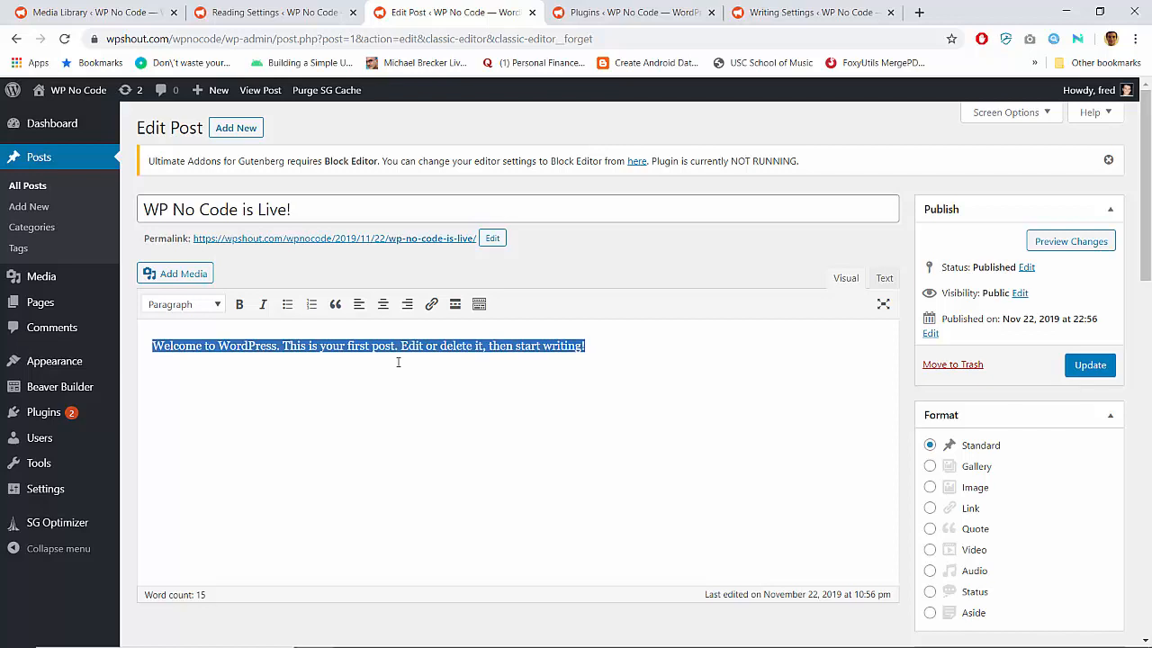
{"action": "left_click", "coordinate": [720, 410]}
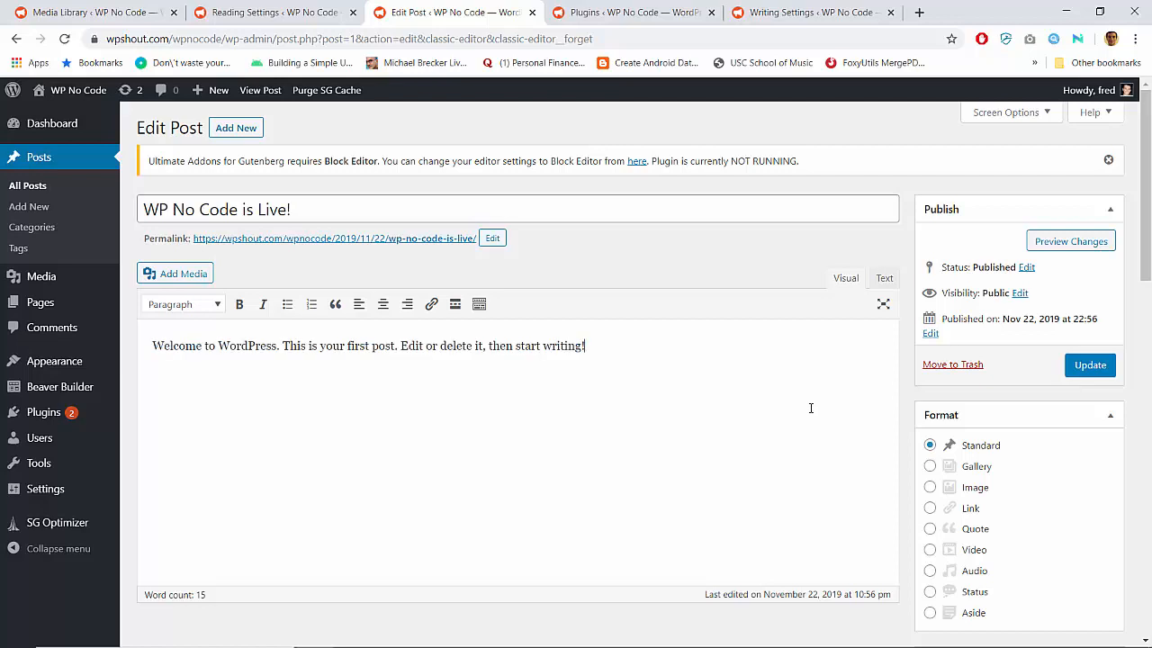
{"action": "left_click", "coordinate": [1105, 369]}
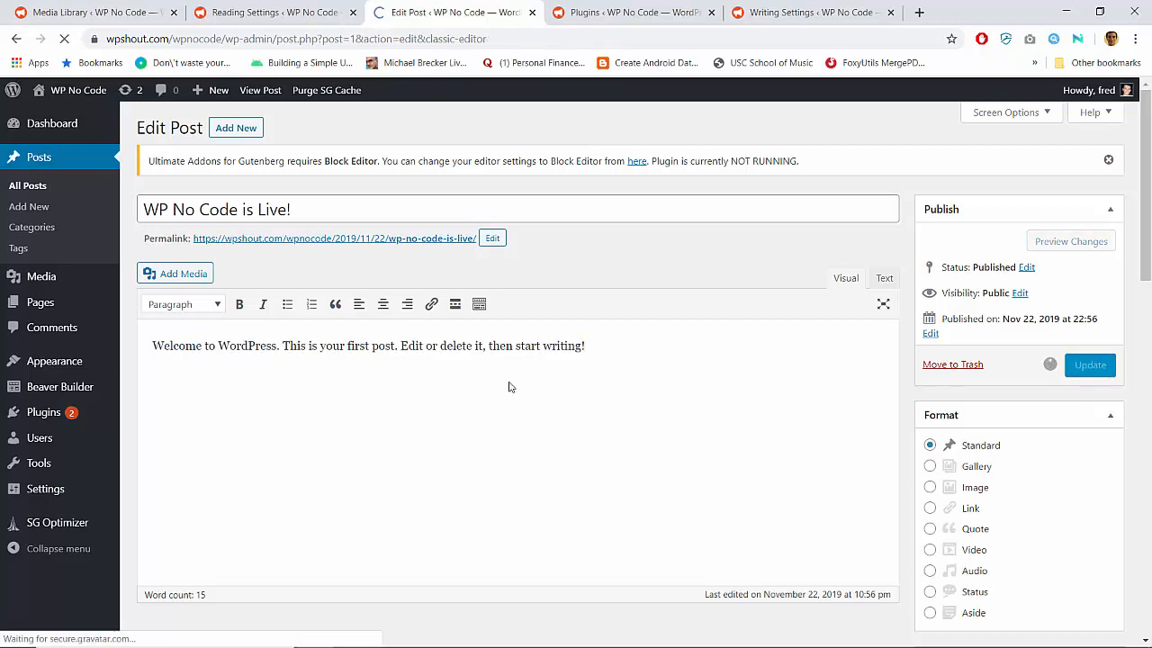
Open the site's permalink settings and choose the Post name URL structure
{"action": "mouse_move", "coordinate": [43, 501]}
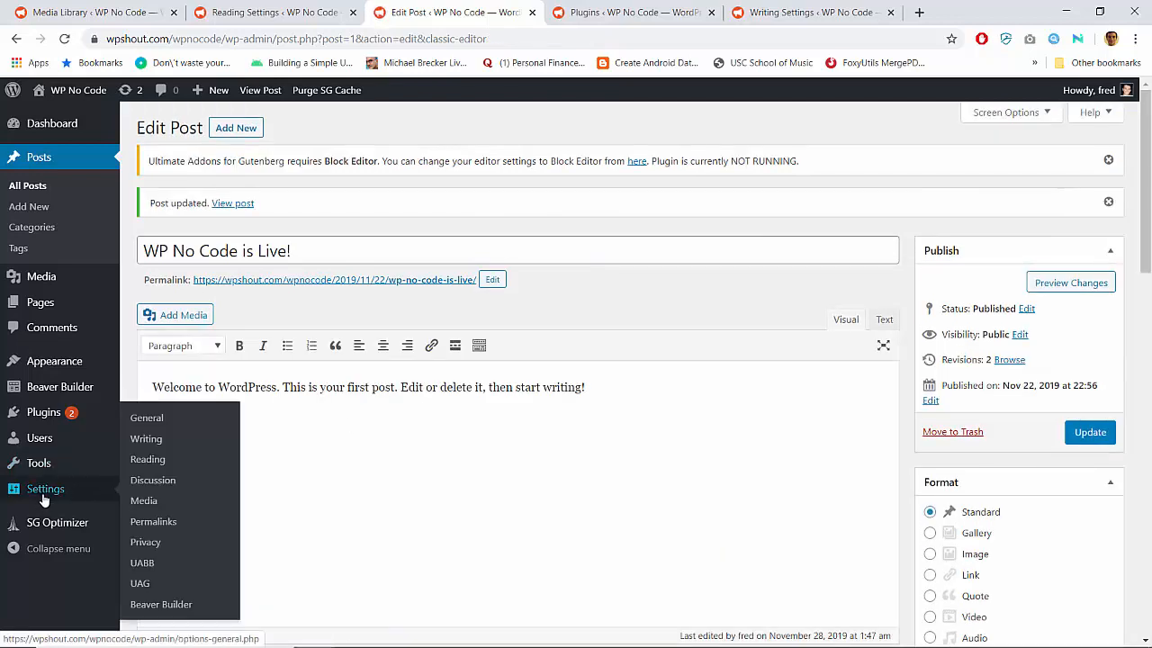
{"action": "left_click", "coordinate": [153, 522]}
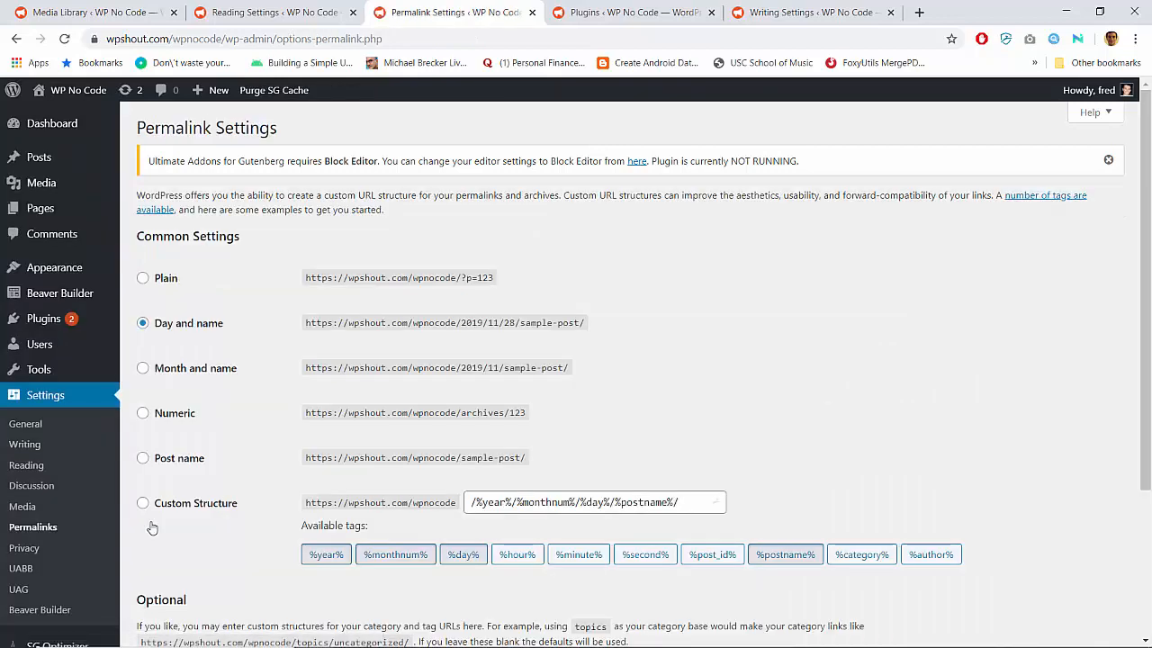
{"action": "left_click", "coordinate": [165, 460]}
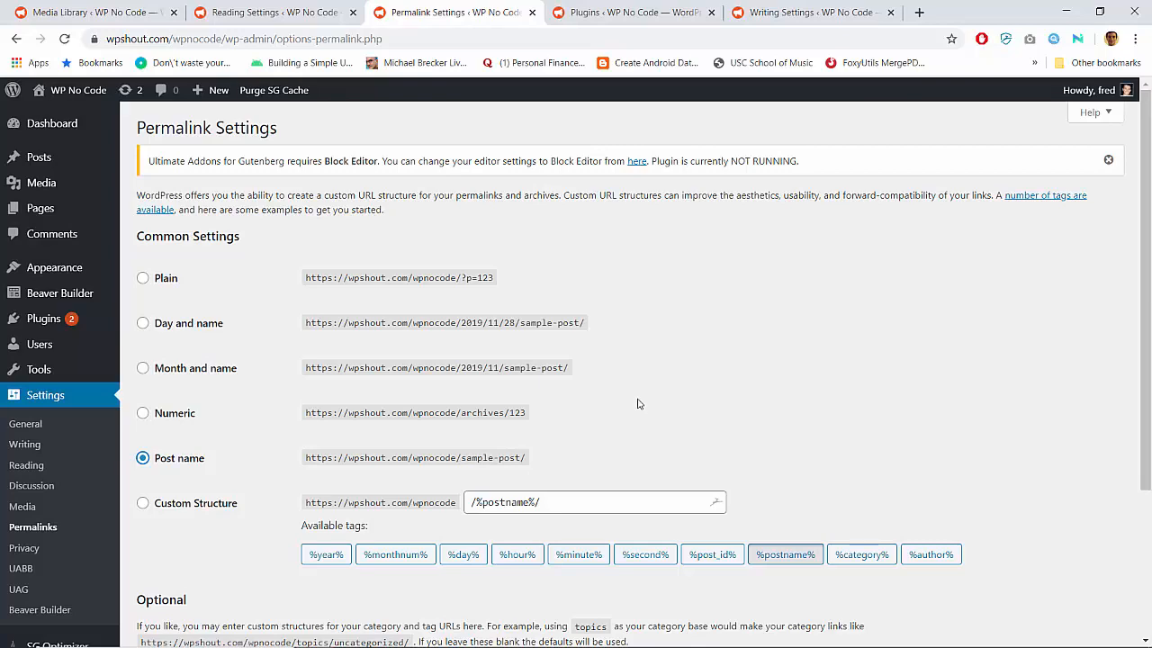
{"action": "scroll", "coordinate": [625, 375], "scroll_direction": "down", "scroll_amount": 1}
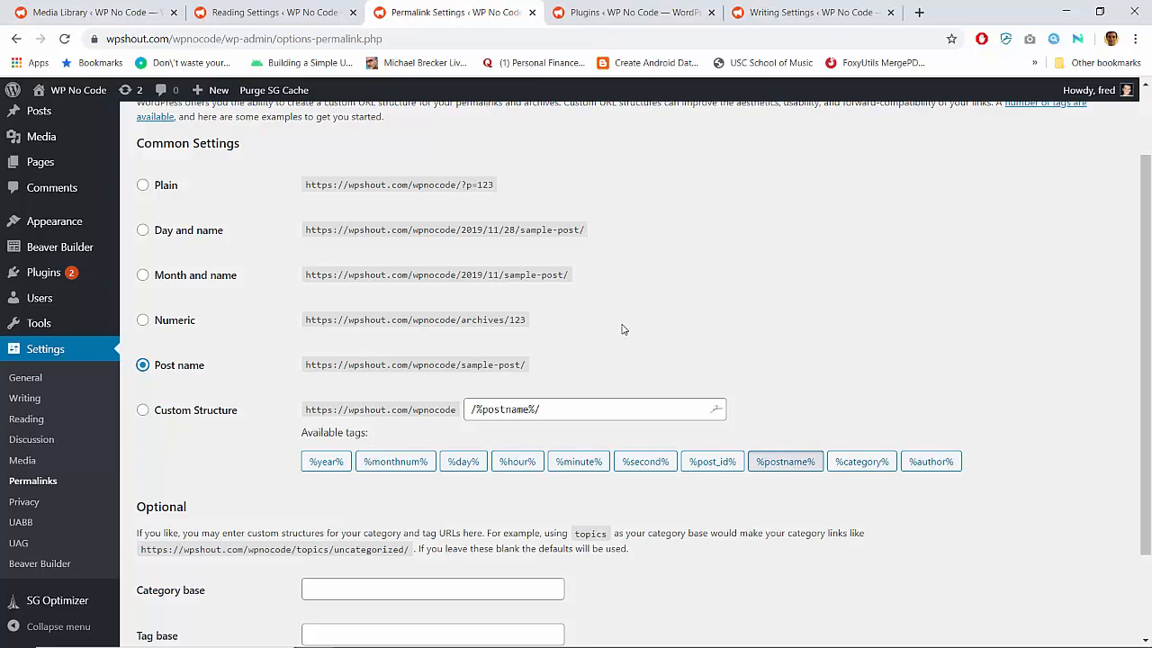
{"action": "scroll", "coordinate": [623, 330], "scroll_direction": "down", "scroll_amount": 1}
{"action": "scroll", "coordinate": [623, 330], "scroll_direction": "up", "scroll_amount": 1}
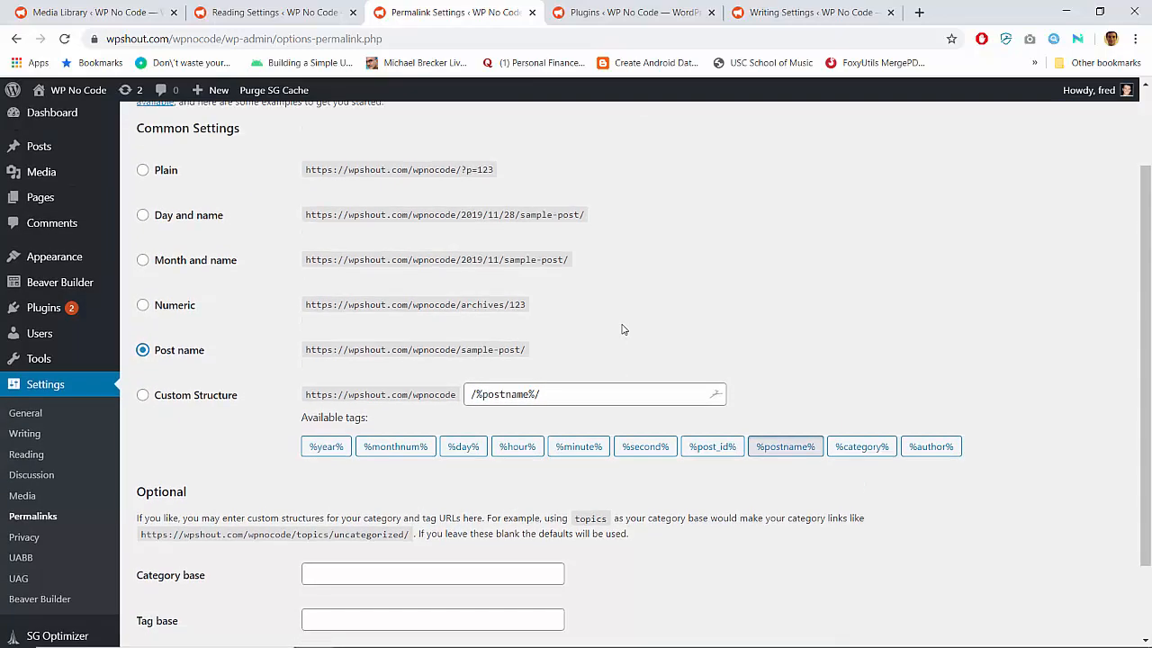
{"action": "scroll", "coordinate": [622, 330], "scroll_direction": "up", "scroll_amount": 1}
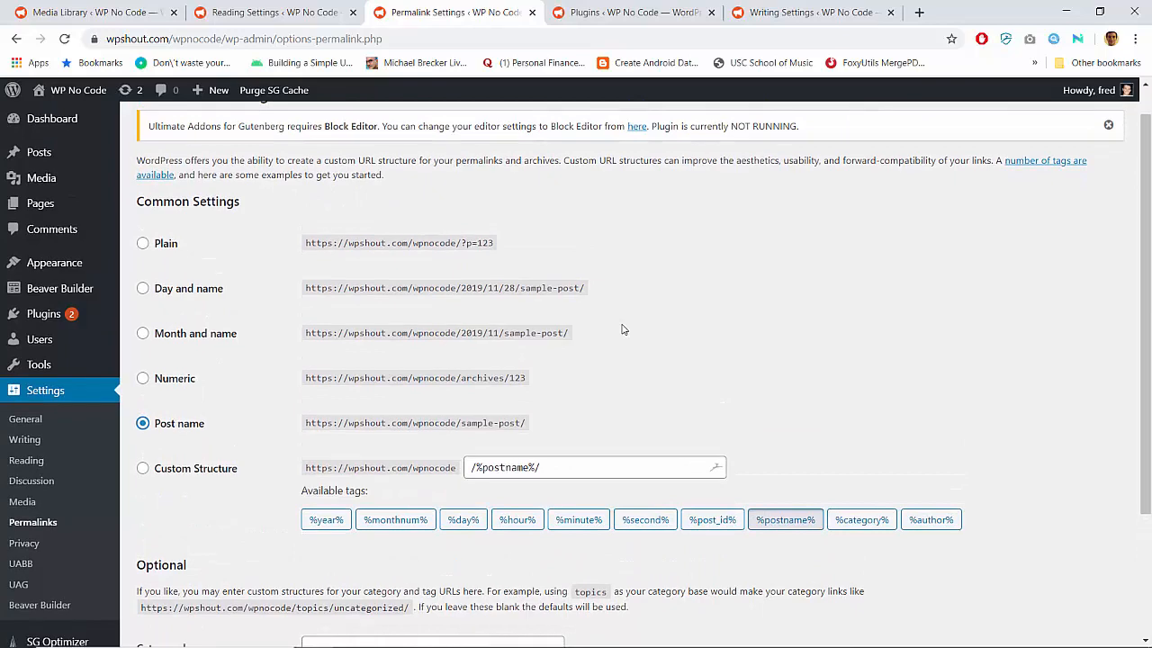
{"action": "scroll", "coordinate": [622, 329], "scroll_direction": "down", "scroll_amount": 1}
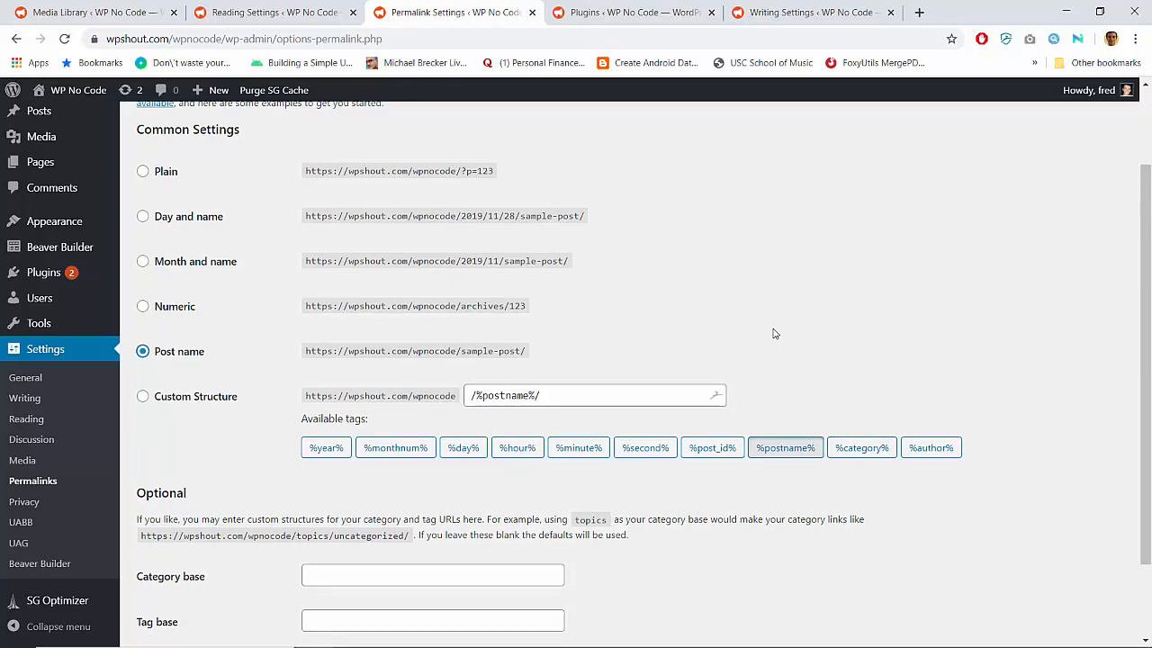
Set a custom permalink structure of /%category%/%postname%/ and save the changes
{"action": "left_click", "coordinate": [862, 447]}
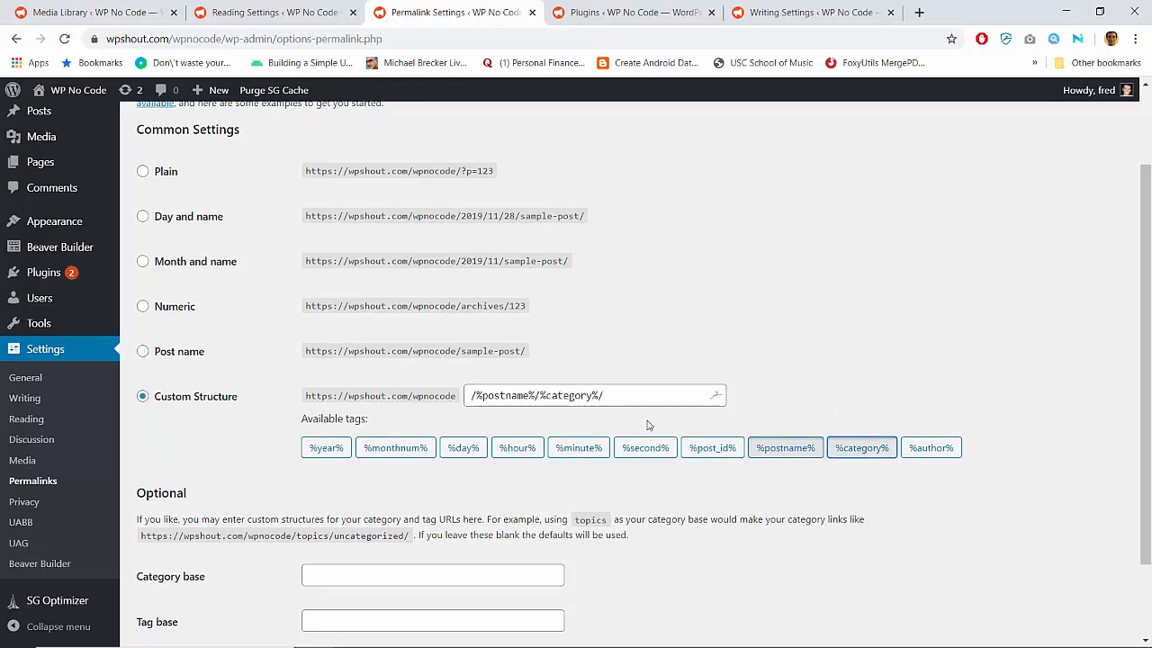
{"action": "left_click_drag", "start_coordinate": [540, 395], "coordinate": [675, 390]}
{"action": "key", "text": "ctrl+c"}
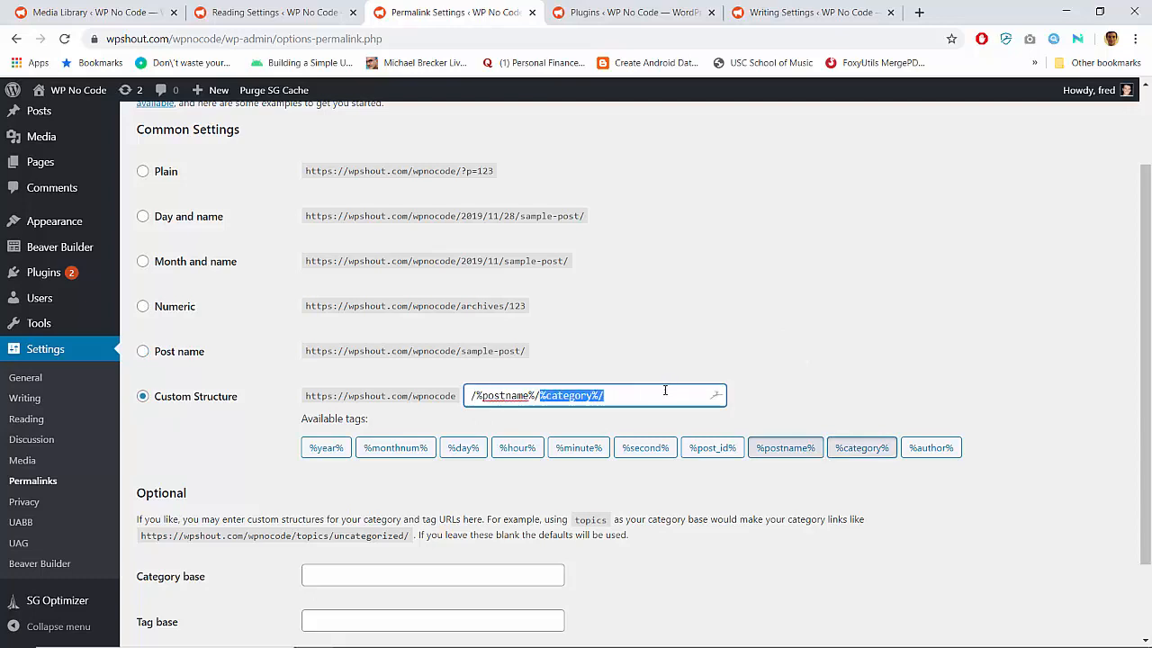
{"action": "key", "text": "BackSpace"}
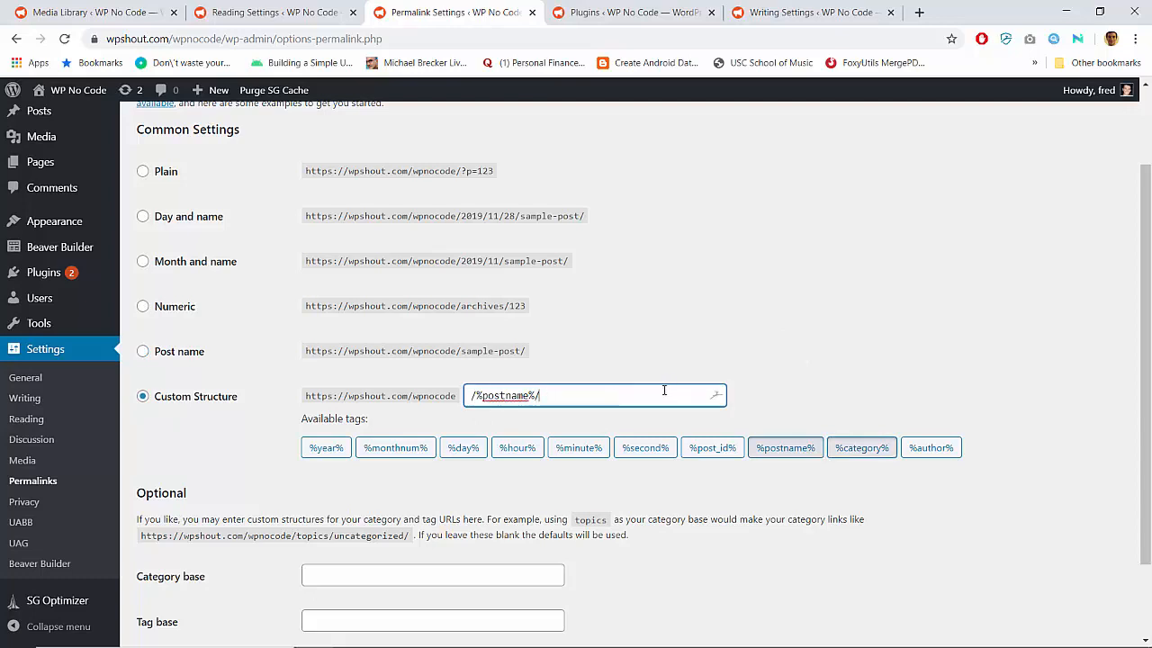
{"action": "key", "text": "ctrl+v"}
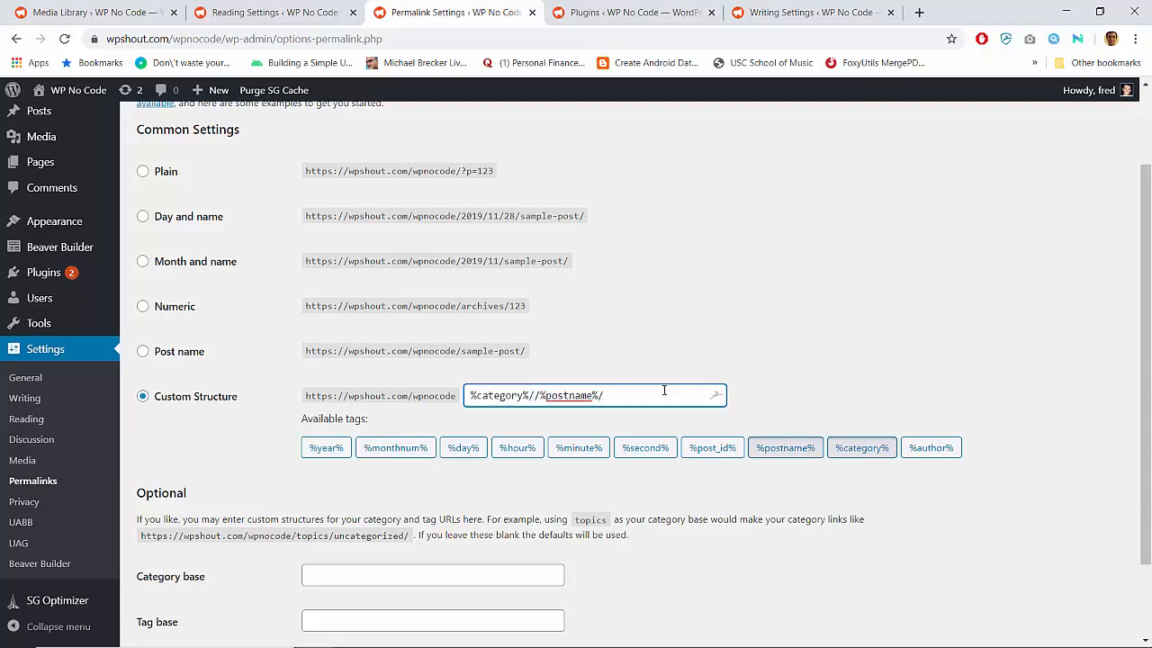
{"action": "key", "text": "BackSpace"}
{"action": "key", "text": "Home"}
{"action": "type", "text": "/"}
{"action": "scroll", "coordinate": [169, 452], "scroll_direction": "down", "scroll_amount": 2}
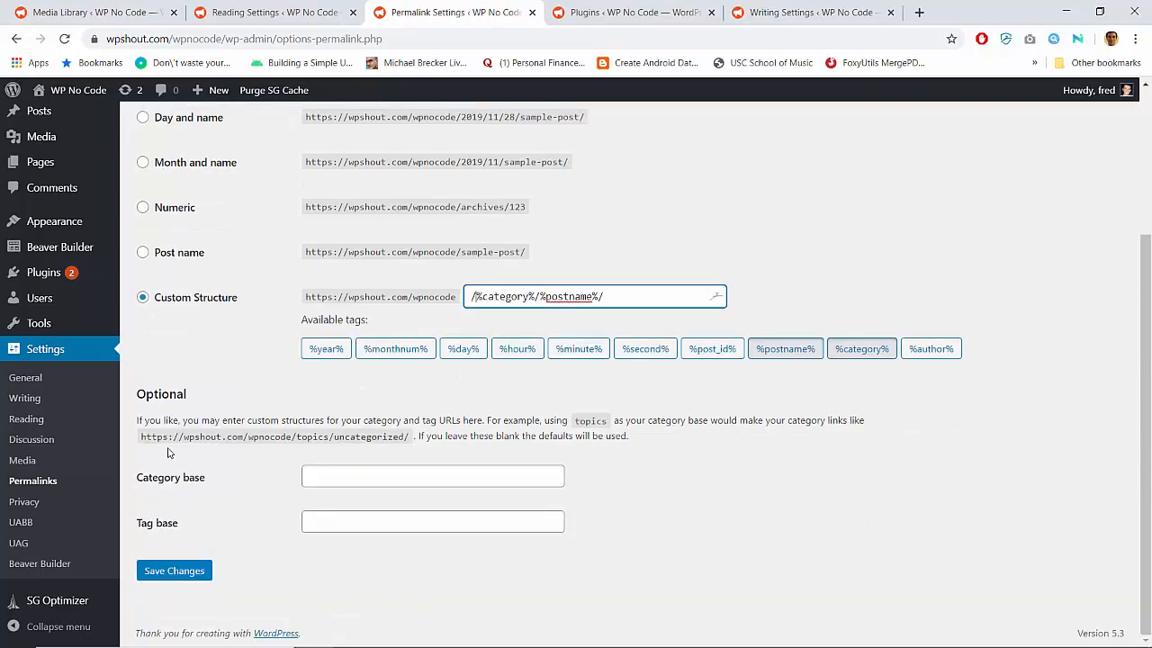
{"action": "left_click", "coordinate": [171, 571]}
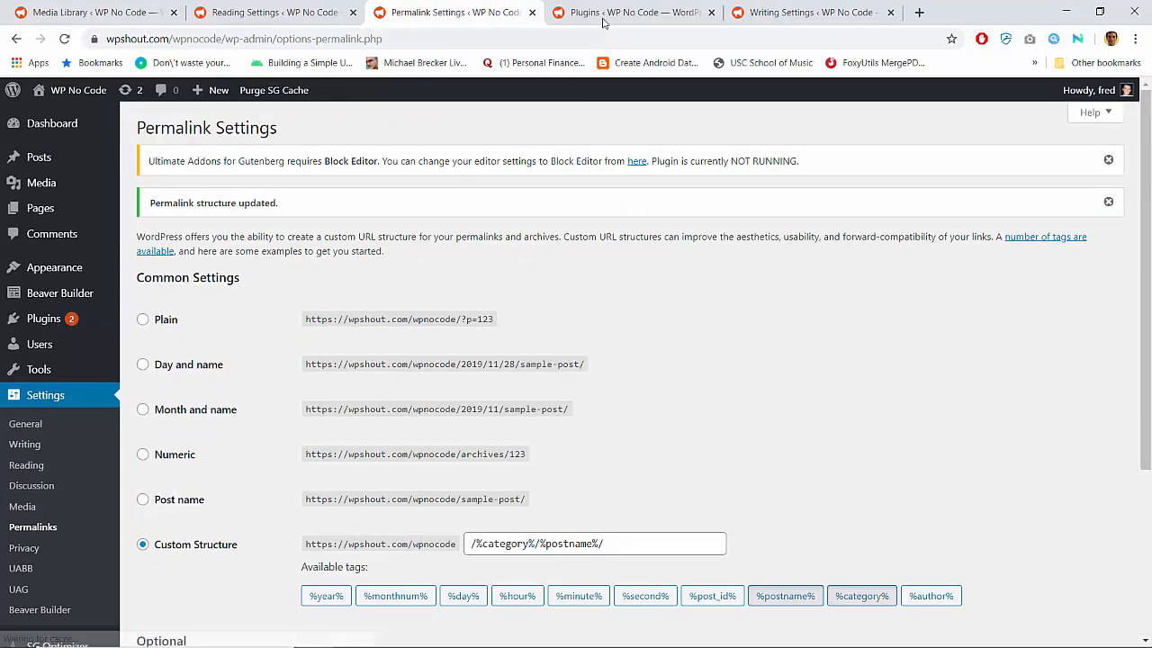
Visit the live site and open its Blog page to check the updated post and its link
{"action": "left_click", "coordinate": [792, 12]}
{"action": "left_click", "coordinate": [630, 13]}
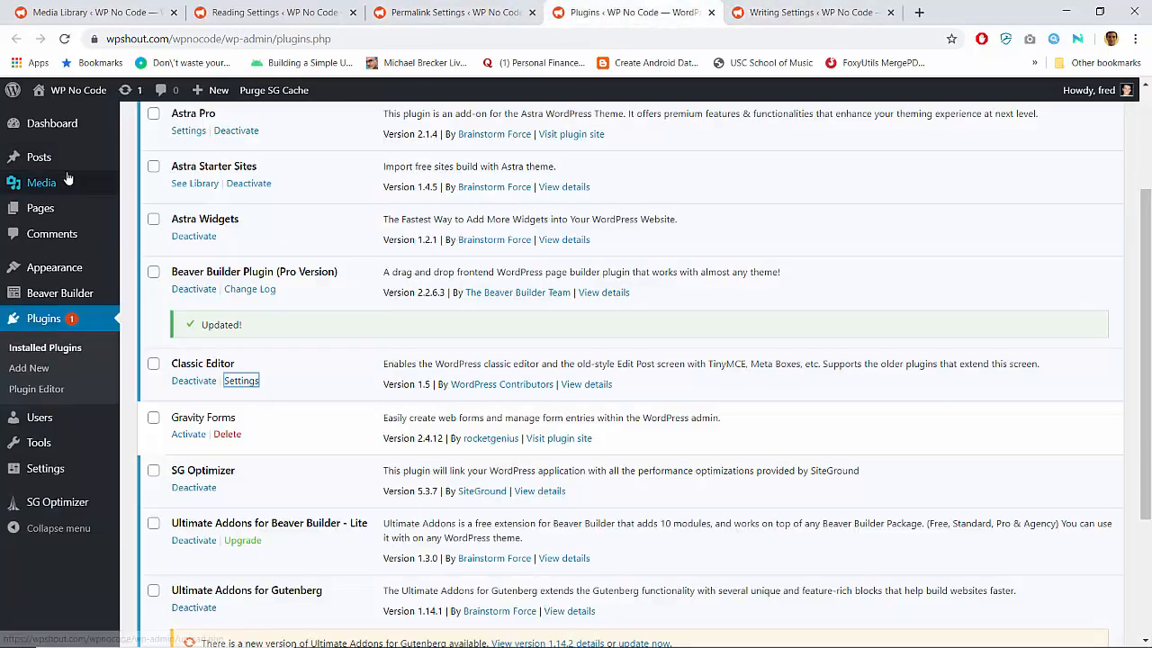
{"action": "left_click", "coordinate": [77, 91]}
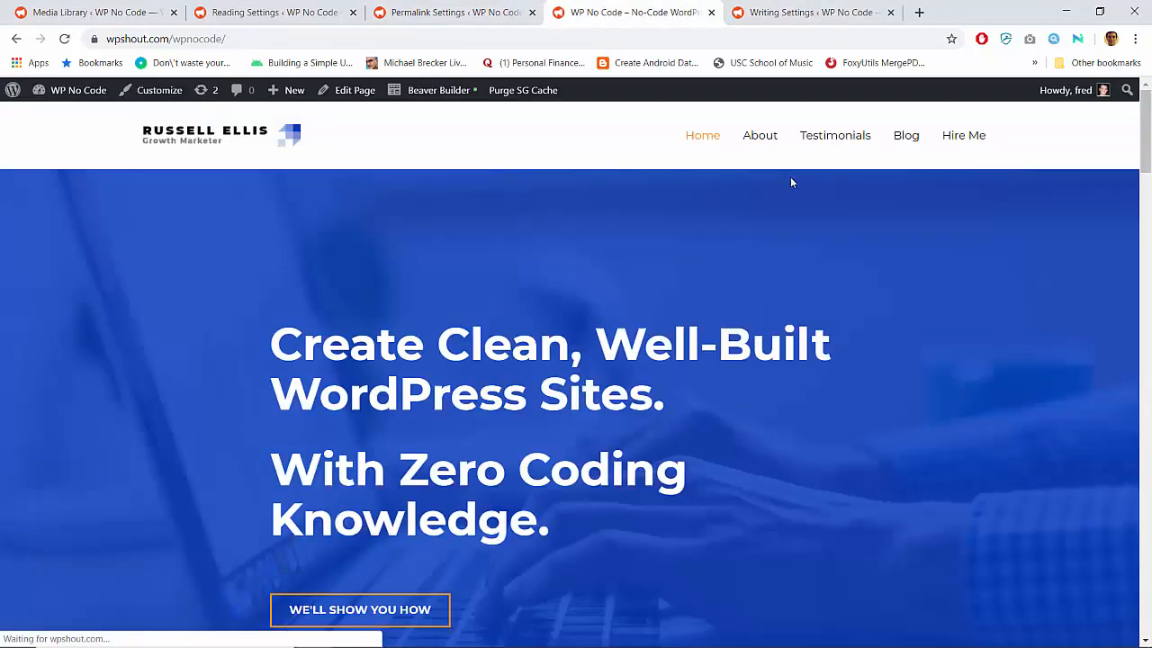
{"action": "left_click", "coordinate": [901, 144]}
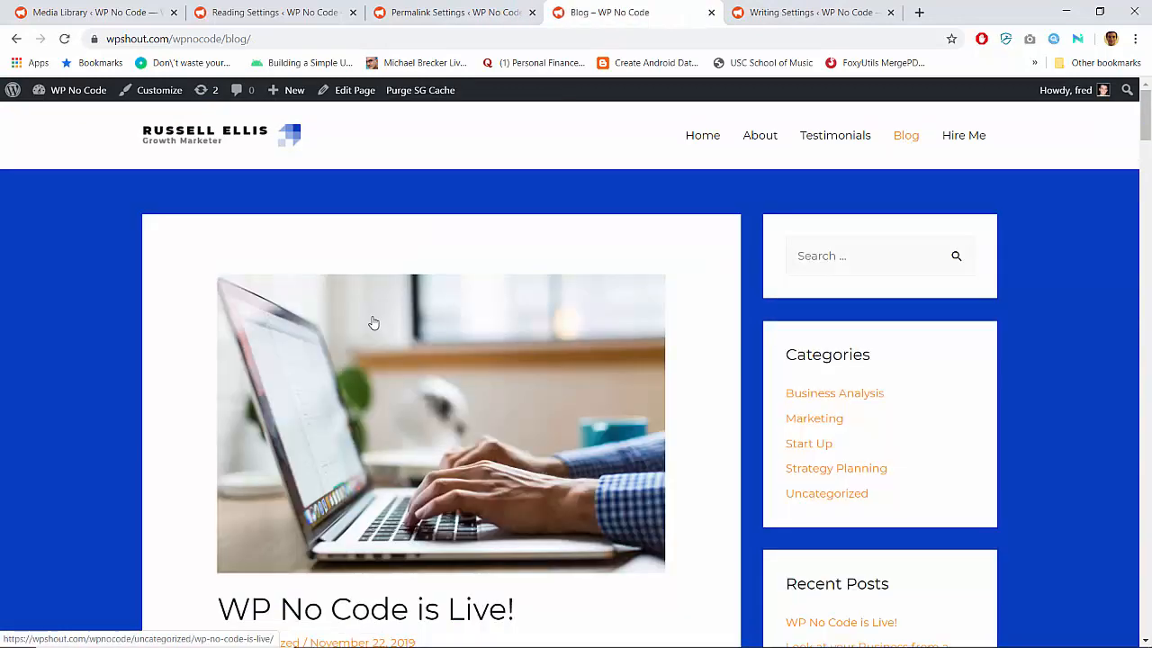
Open the "WP No Code is Live!" post from the Blog page and examine the category and slug in its URL
{"action": "scroll", "coordinate": [310, 382], "scroll_direction": "down", "scroll_amount": 2}
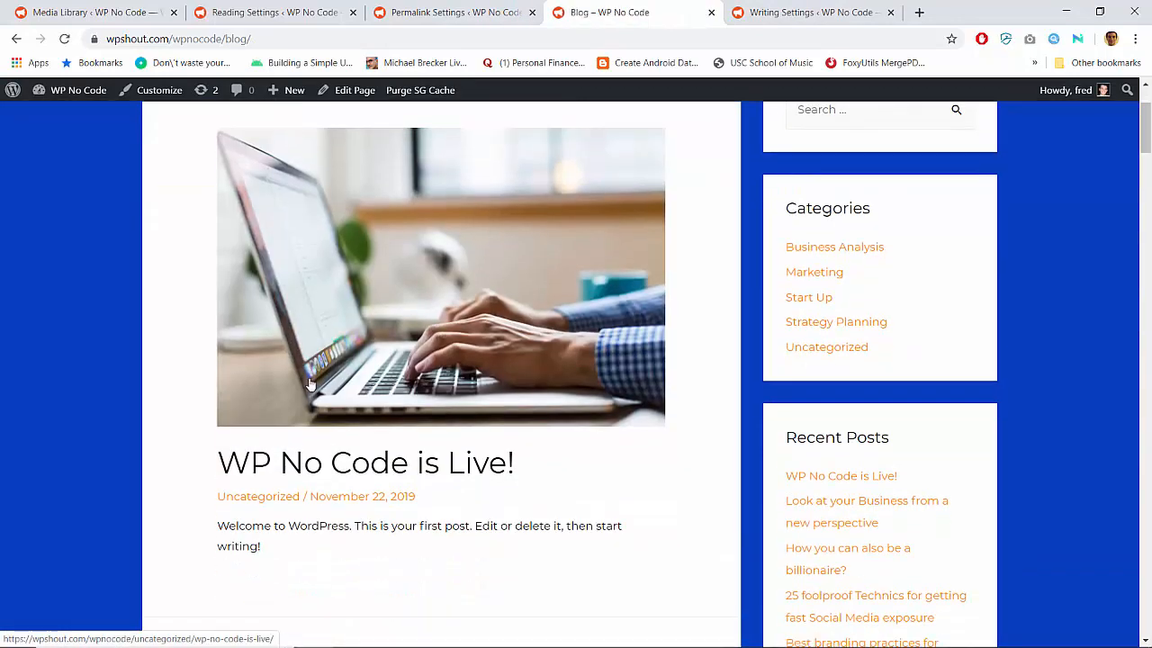
{"action": "left_click", "coordinate": [290, 459]}
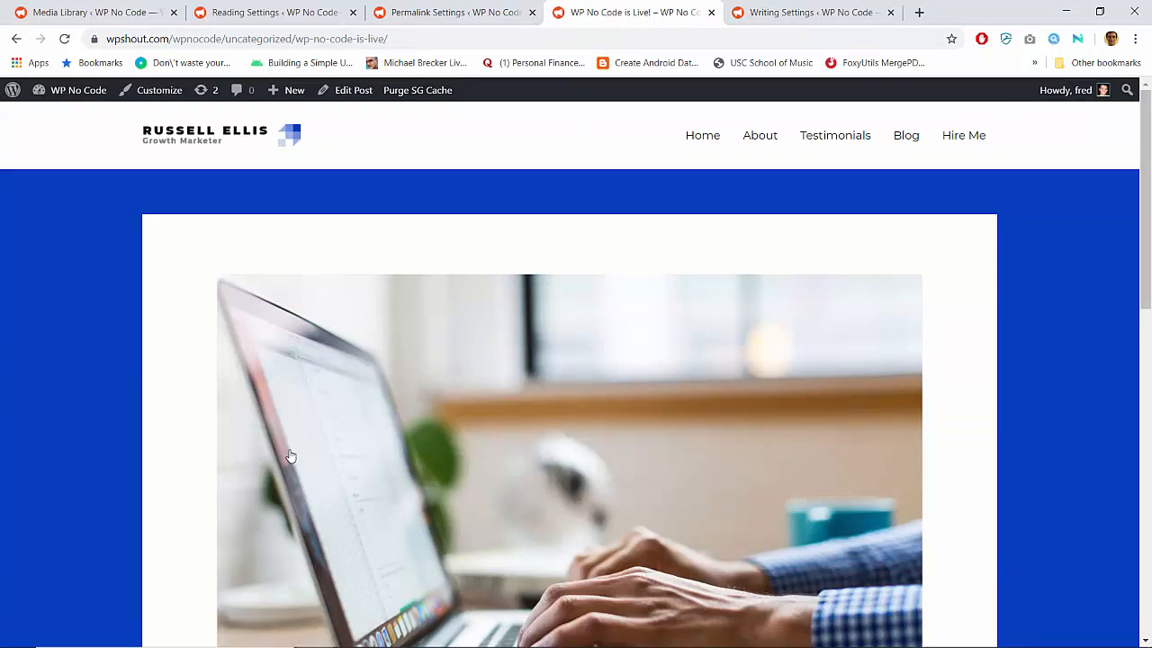
{"action": "left_click_drag", "start_coordinate": [226, 38], "coordinate": [513, 54]}
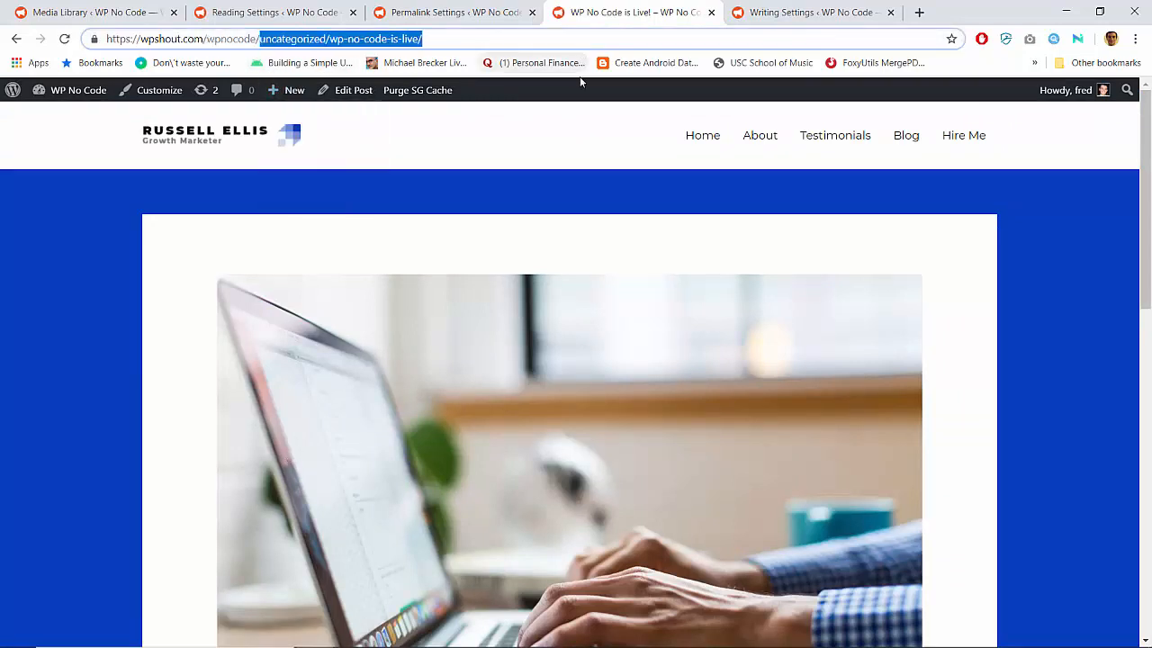
{"action": "left_click", "coordinate": [562, 184]}
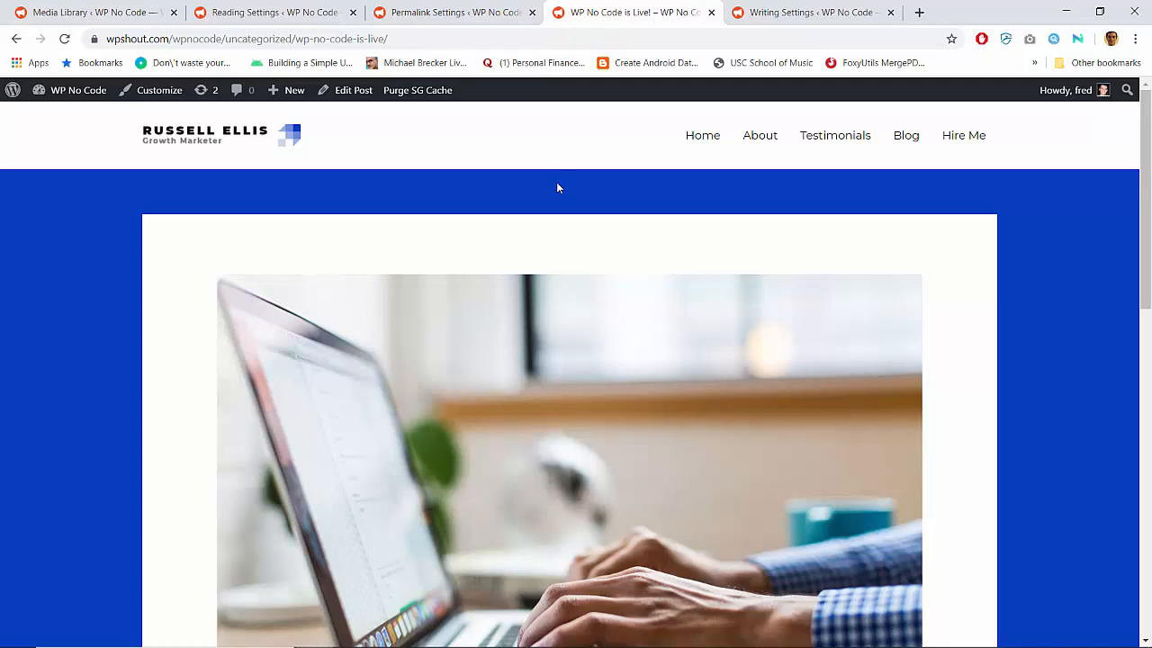
Remove the post slug from the URL to load the Uncategorized category archive and look through it
{"action": "left_click_drag", "start_coordinate": [296, 38], "coordinate": [427, 52]}
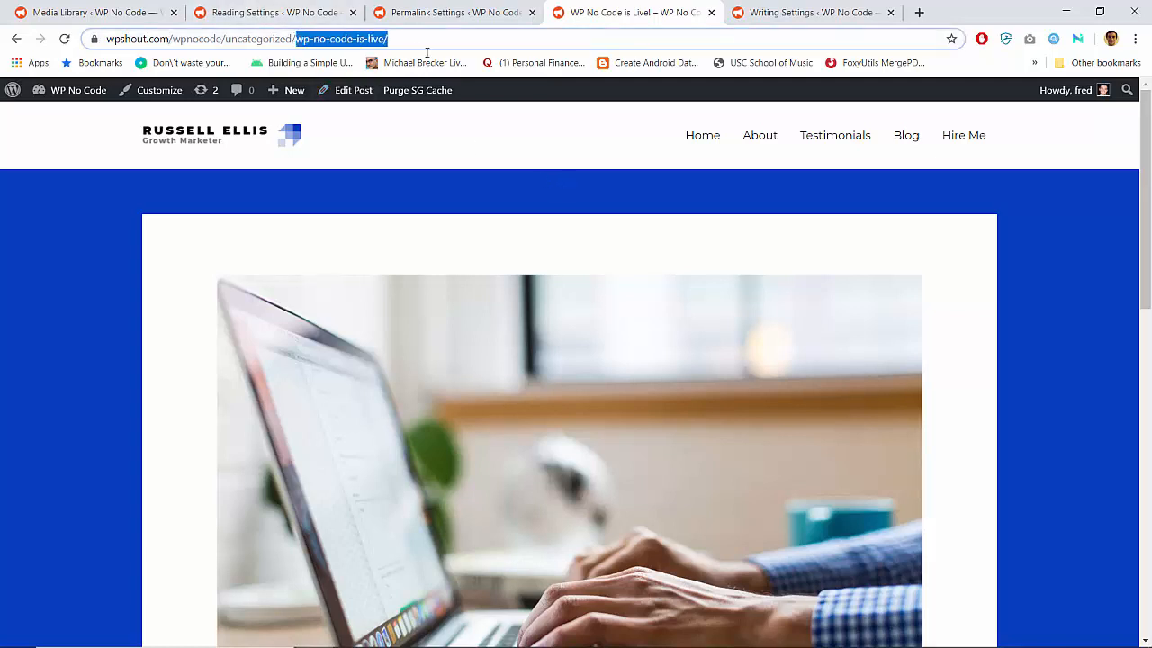
{"action": "key", "text": "BackSpace"}
{"action": "key", "text": "Return"}
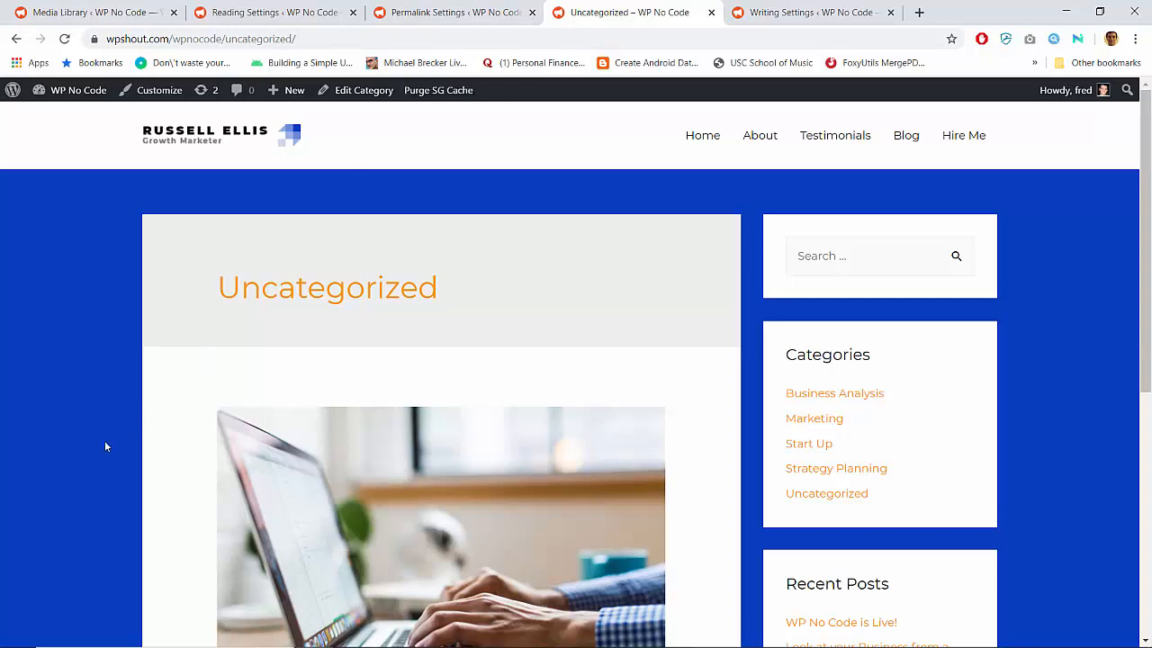
{"action": "scroll", "coordinate": [104, 440], "scroll_direction": "down", "scroll_amount": 5}
{"action": "scroll", "coordinate": [104, 440], "scroll_direction": "up", "scroll_amount": 3}
{"action": "scroll", "coordinate": [104, 446], "scroll_direction": "up", "scroll_amount": 2}
{"action": "scroll", "coordinate": [104, 446], "scroll_direction": "down", "scroll_amount": 4}
{"action": "scroll", "coordinate": [104, 446], "scroll_direction": "up", "scroll_amount": 3}
Go back through the post to the Blog page, look over its listed posts, and return to the Uncategorized archive
{"action": "key", "text": "alt+Left"}
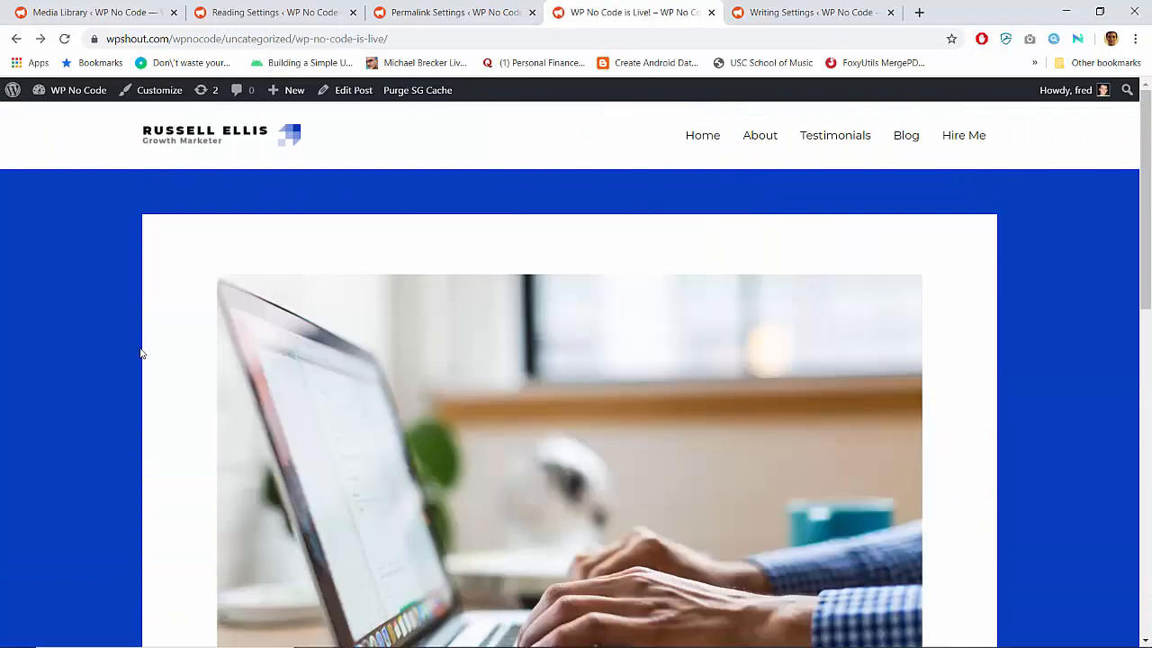
{"action": "scroll", "coordinate": [141, 353], "scroll_direction": "down", "scroll_amount": 5}
{"action": "scroll", "coordinate": [141, 353], "scroll_direction": "up", "scroll_amount": 5}
{"action": "key", "text": "alt+Left"}
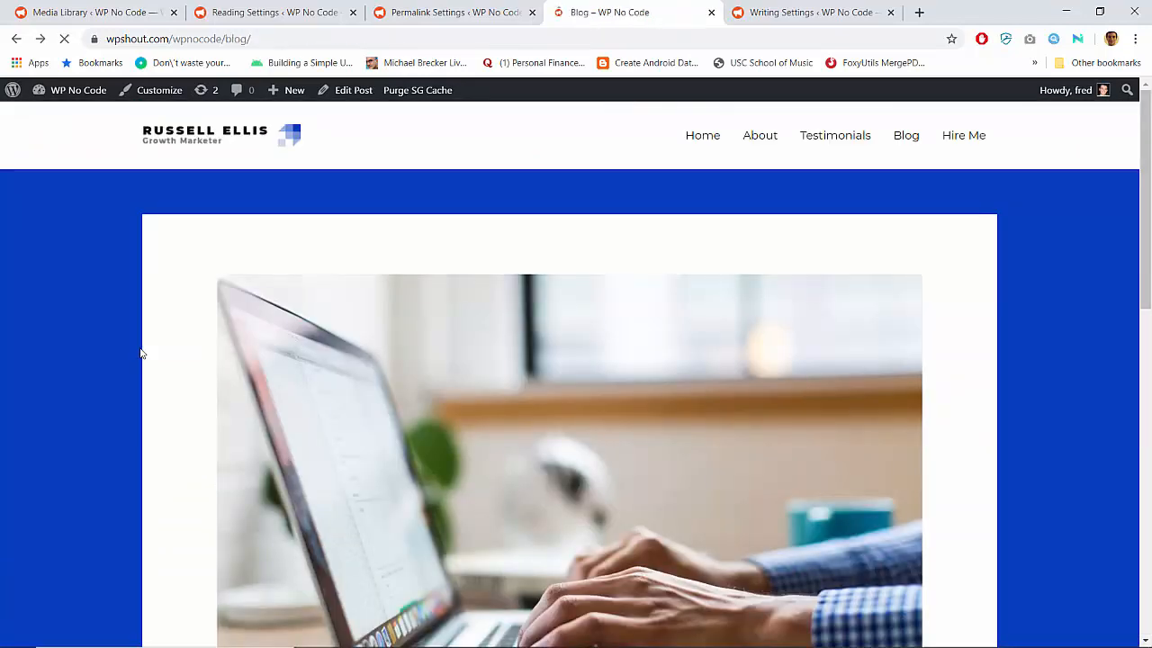
{"action": "scroll", "coordinate": [170, 334], "scroll_direction": "up", "scroll_amount": 2}
{"action": "scroll", "coordinate": [170, 334], "scroll_direction": "down", "scroll_amount": 5}
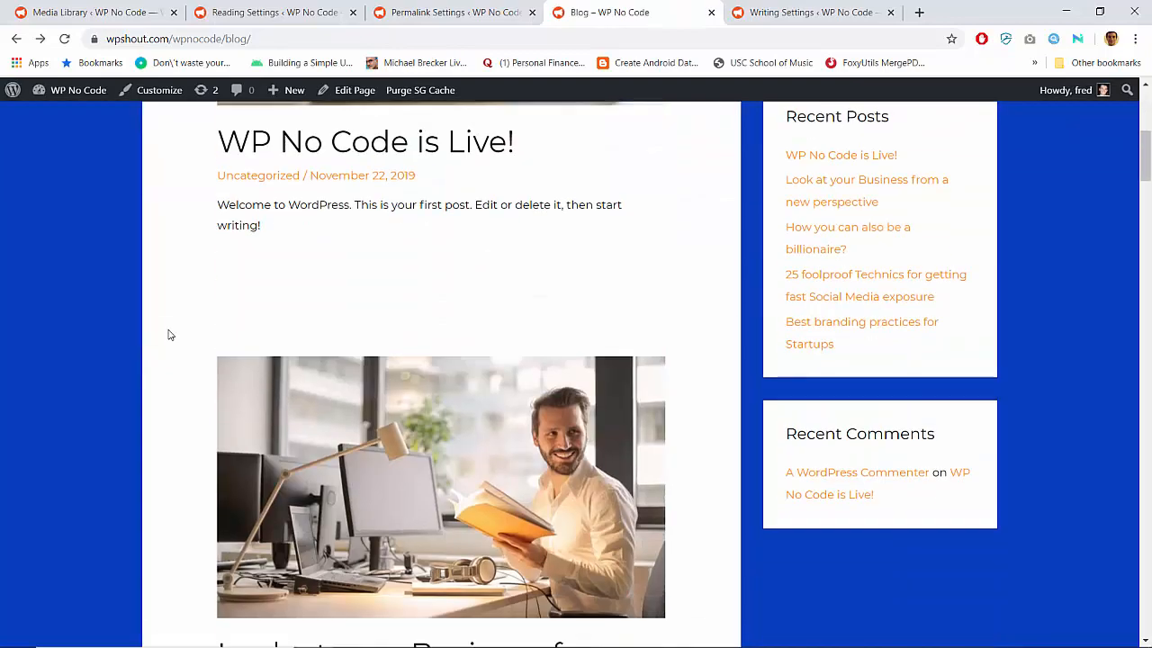
{"action": "scroll", "coordinate": [168, 335], "scroll_direction": "down", "scroll_amount": 4}
{"action": "scroll", "coordinate": [168, 335], "scroll_direction": "up", "scroll_amount": 9}
{"action": "key", "text": "F5"}
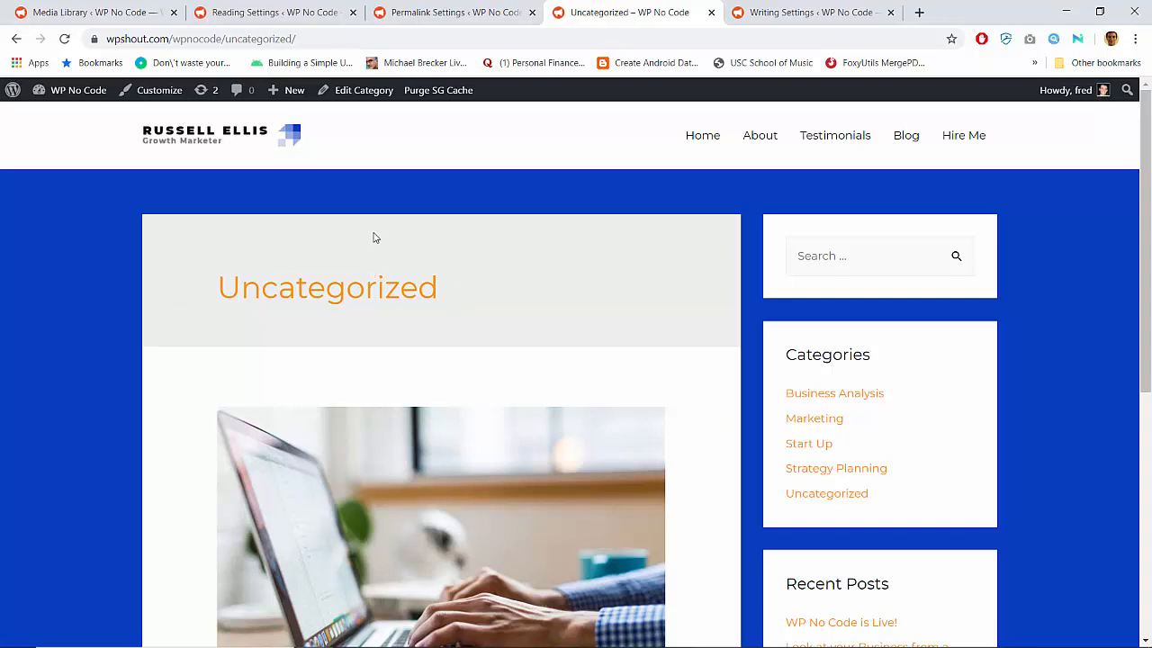
Close the open attachment details in the Media Library and return to the Uncategorized archive
{"action": "left_click", "coordinate": [90, 12]}
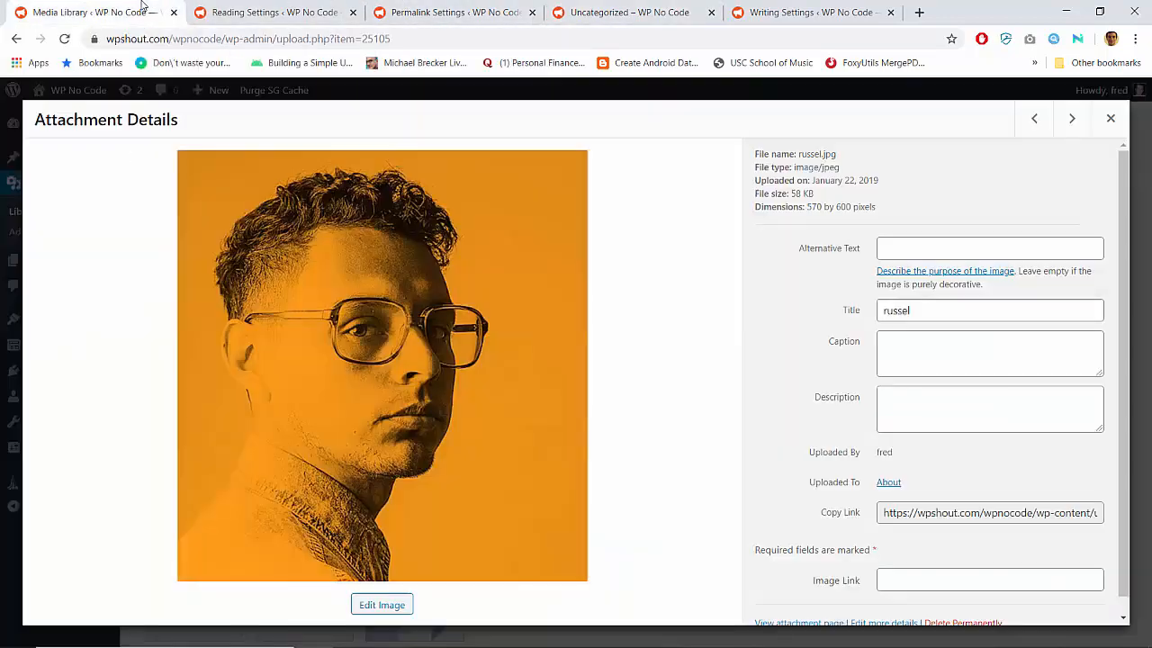
{"action": "left_click", "coordinate": [1111, 117]}
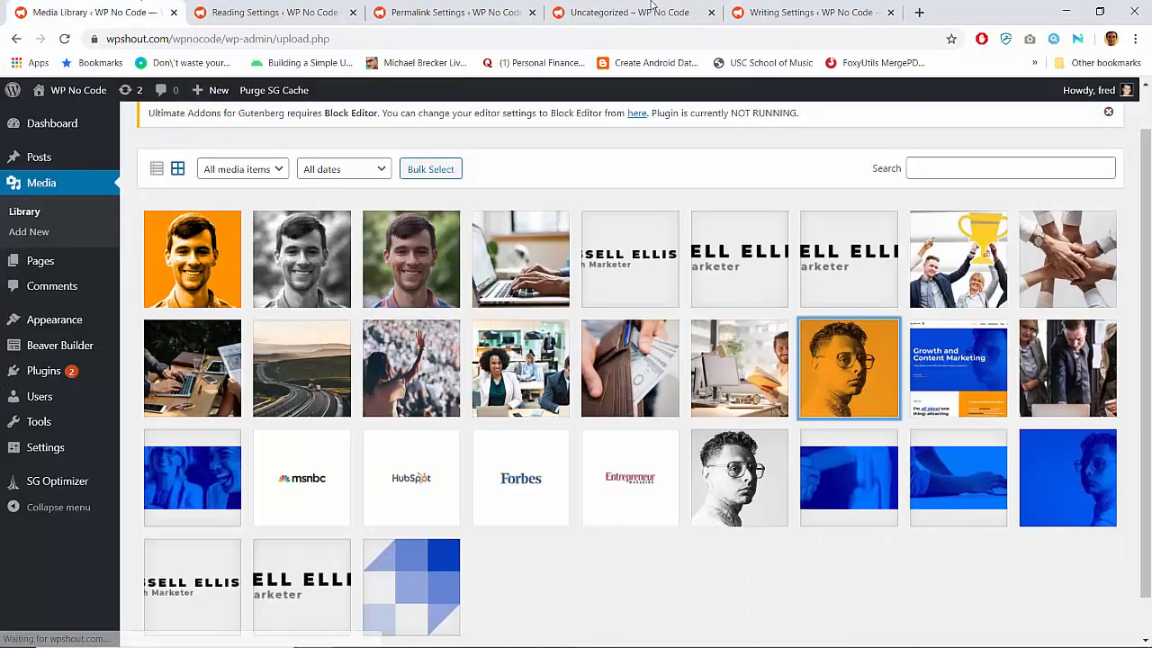
{"action": "left_click", "coordinate": [630, 12]}
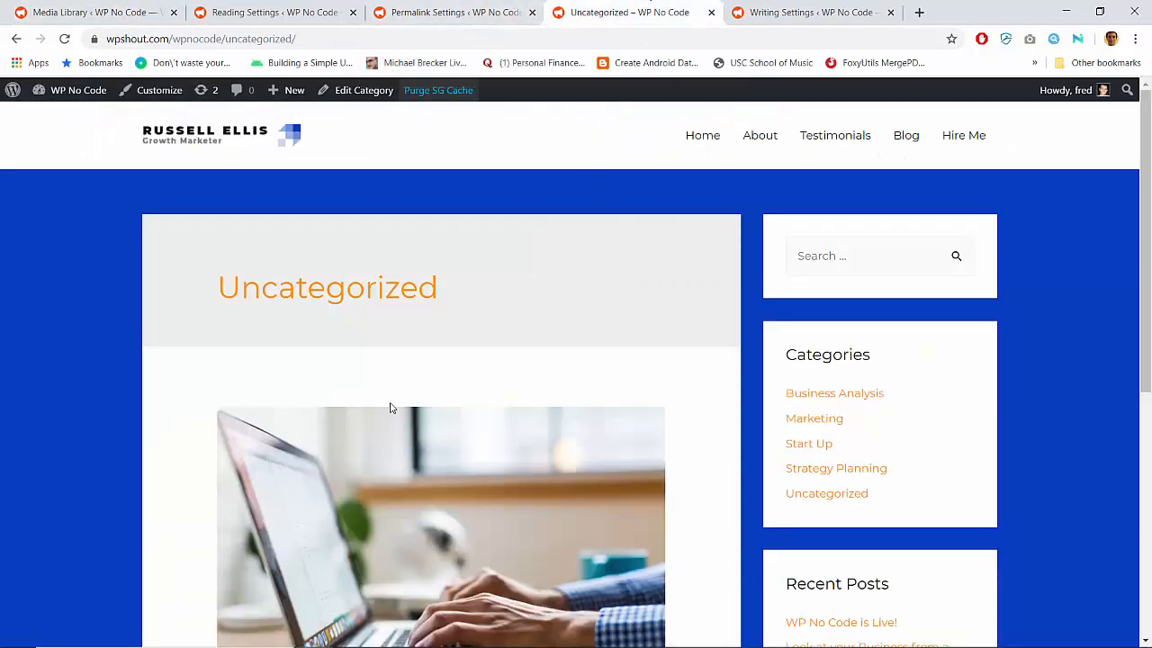
Open the "WP No Code is Live!" post for editing and go from there to the site's permalink settings
{"action": "scroll", "coordinate": [391, 407], "scroll_direction": "down", "scroll_amount": 3}
{"action": "left_click", "coordinate": [356, 472]}
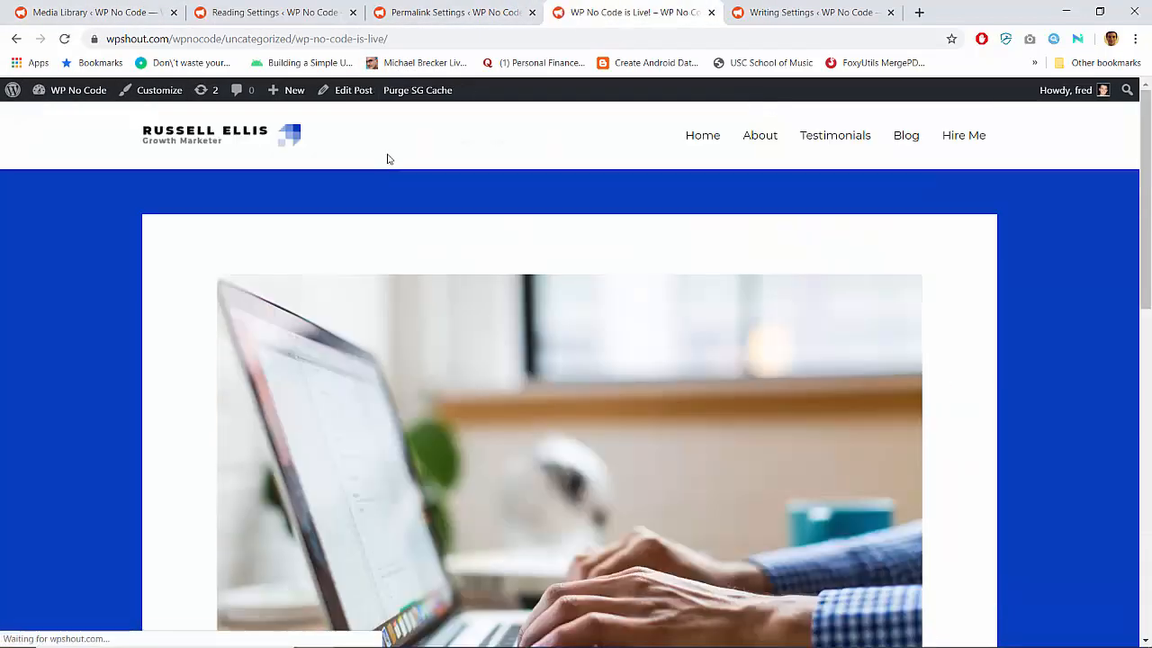
{"action": "left_click", "coordinate": [353, 90]}
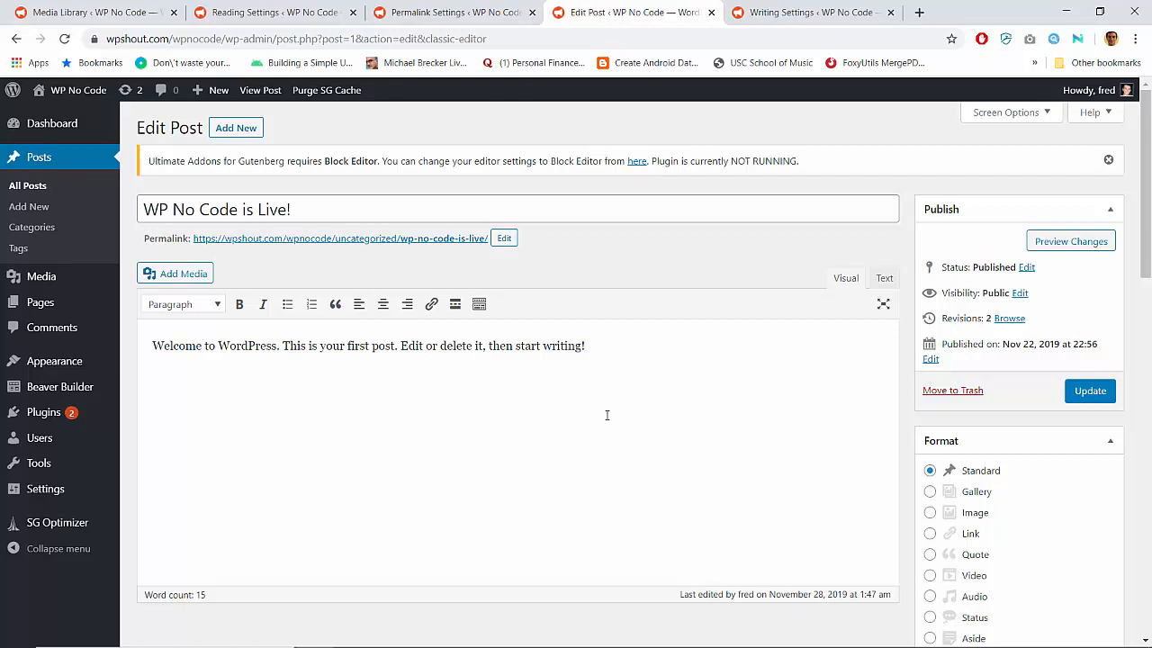
{"action": "mouse_move", "coordinate": [76, 488]}
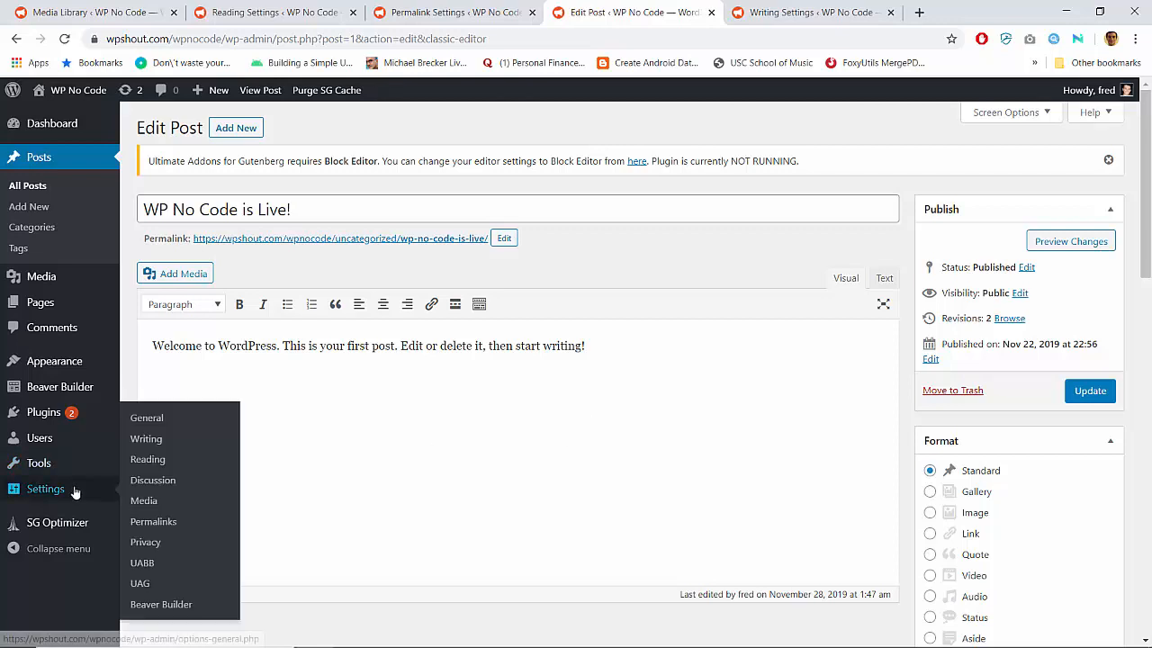
{"action": "left_click", "coordinate": [153, 524]}
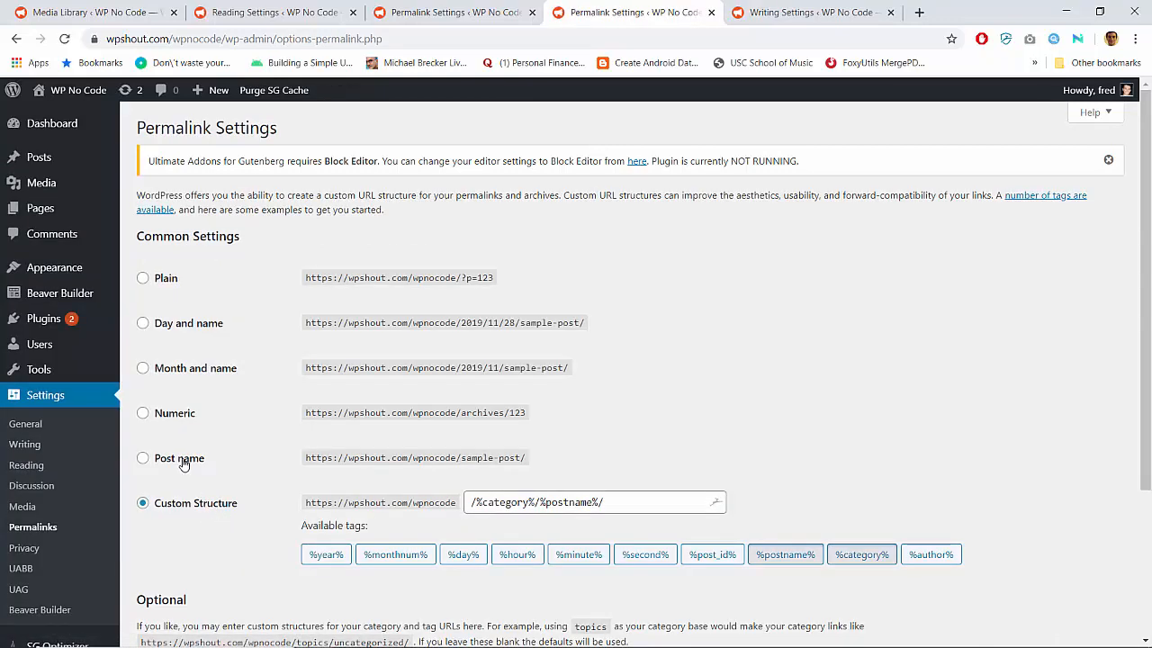
Try a custom permalink structure of /blog/%postname%/ based on the Post name structure
{"action": "left_click", "coordinate": [184, 462]}
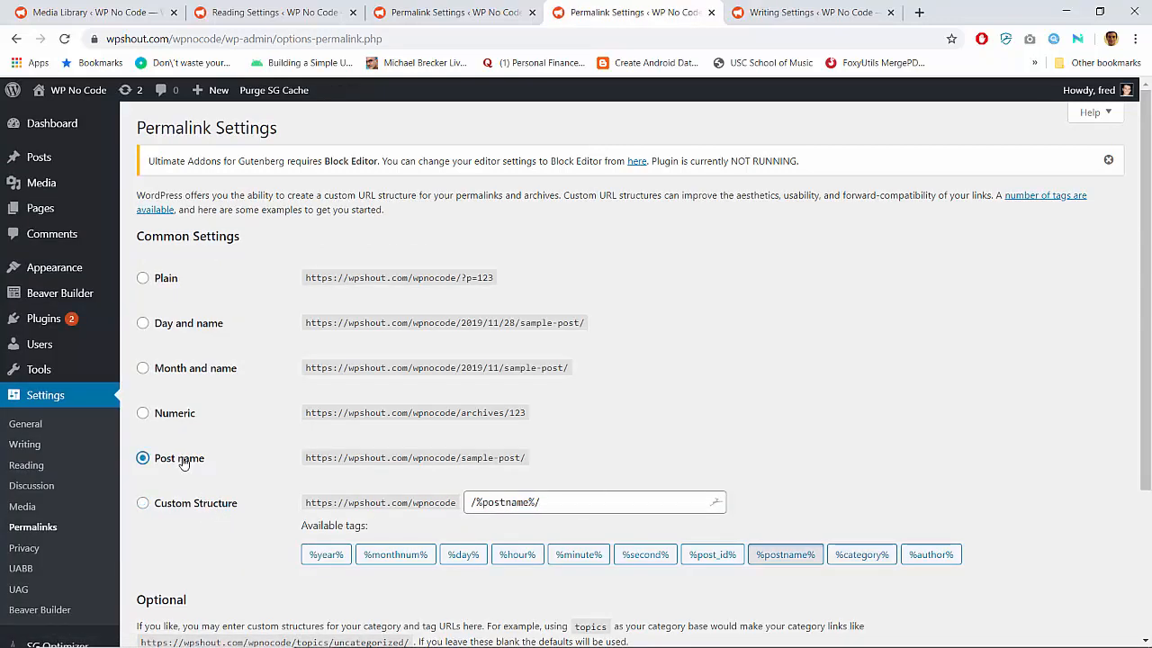
{"action": "left_click", "coordinate": [188, 504]}
{"action": "left_click", "coordinate": [471, 501]}
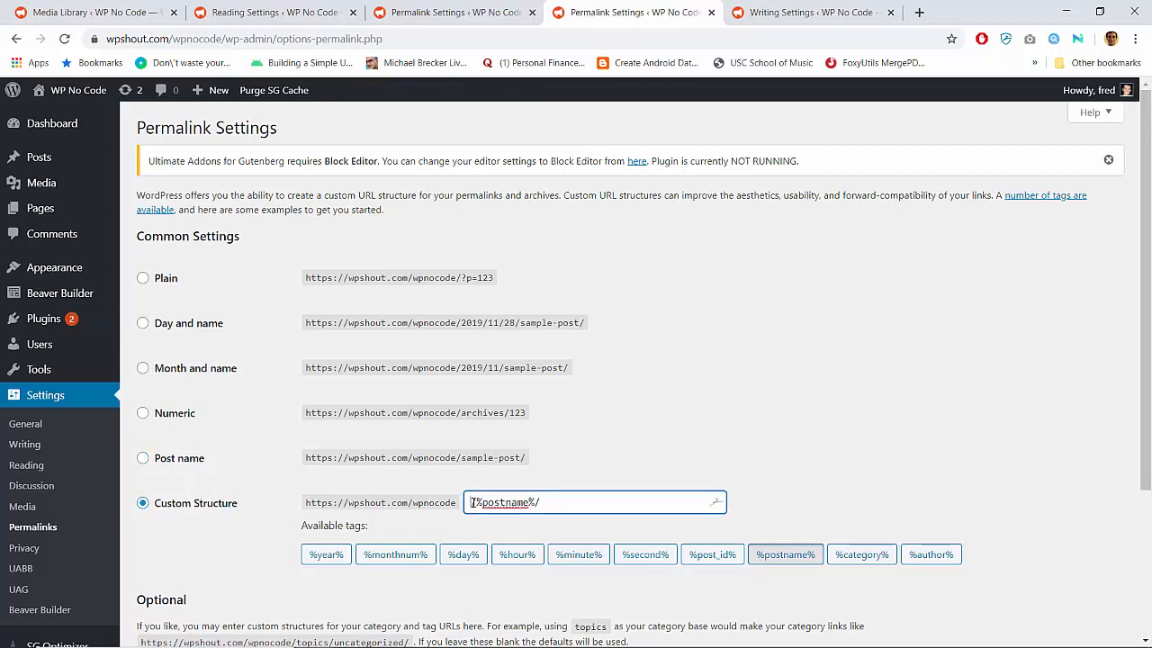
{"action": "type", "text": "blog/"}
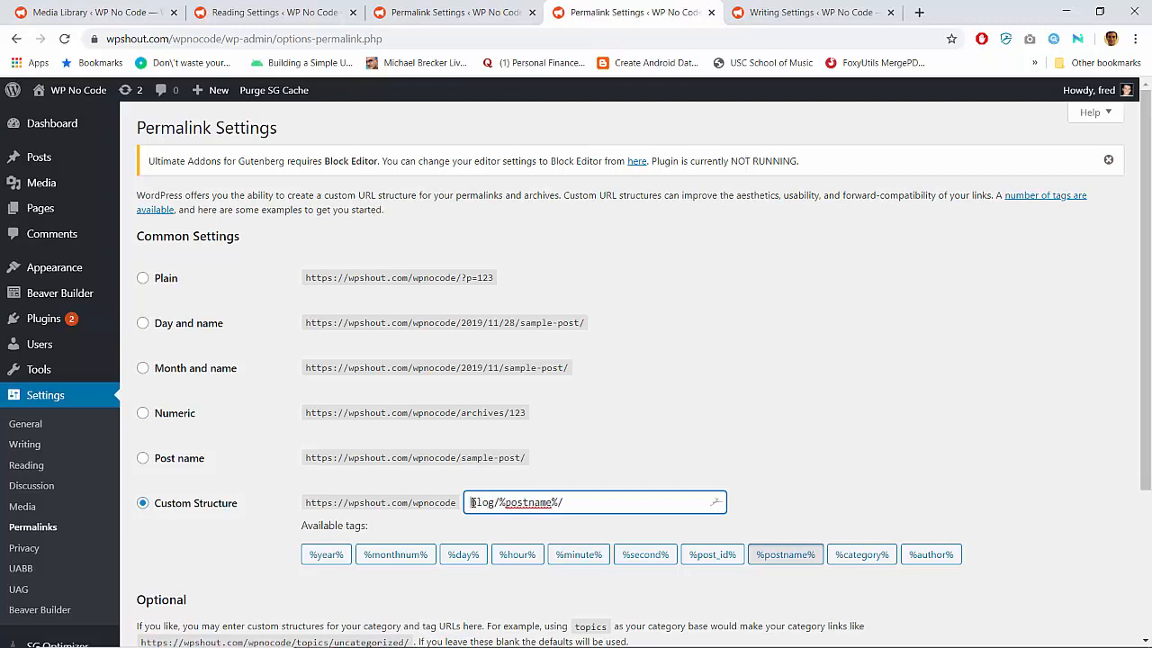
{"action": "type", "text": "/"}
Choose the Post name permalink structure and save the changes
{"action": "left_click", "coordinate": [143, 461]}
{"action": "scroll", "coordinate": [236, 525], "scroll_direction": "down", "scroll_amount": 2}
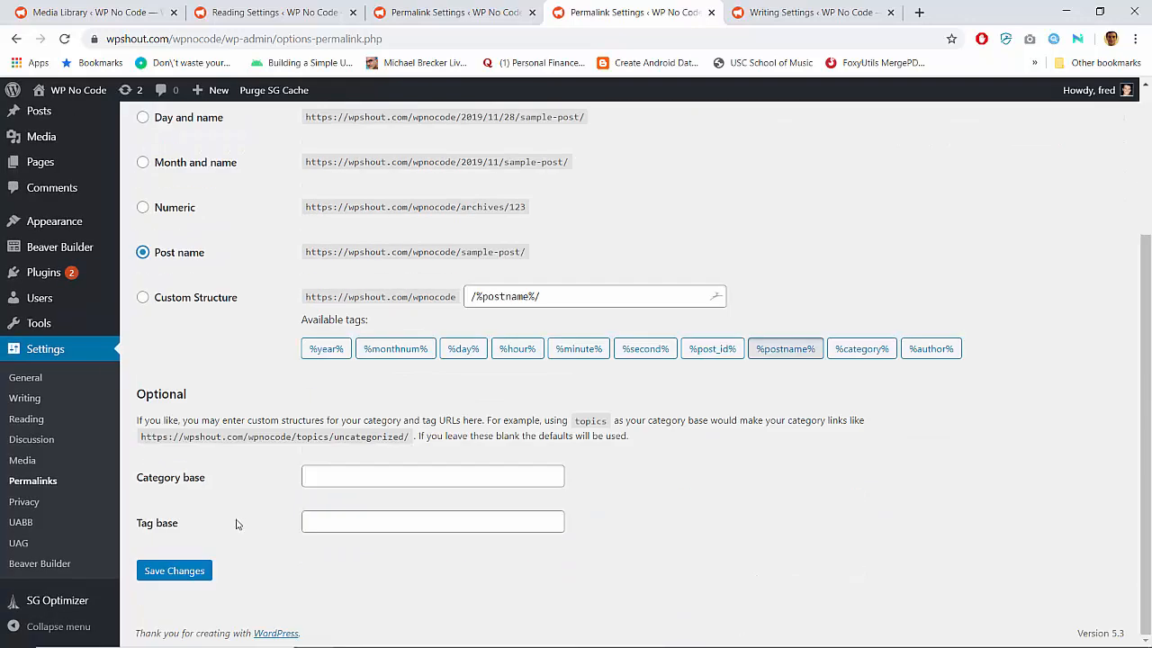
{"action": "left_click", "coordinate": [198, 579]}
Visit the live site from the other open permalink settings page and open its Blog page
{"action": "left_click", "coordinate": [465, 8]}
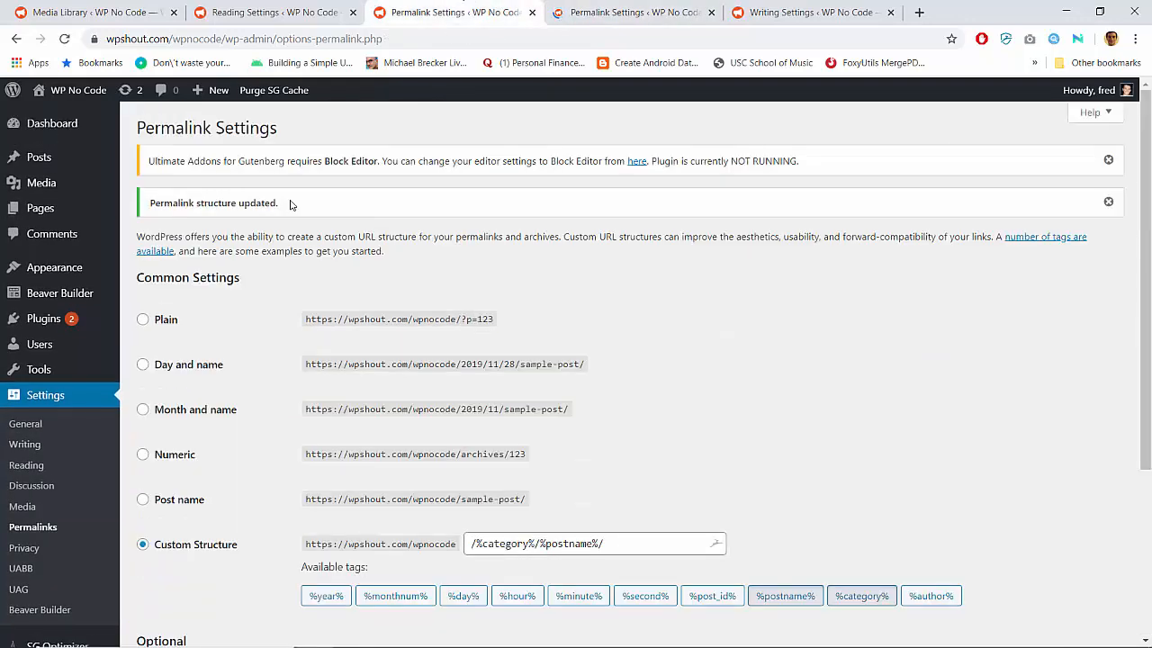
{"action": "left_click", "coordinate": [65, 95]}
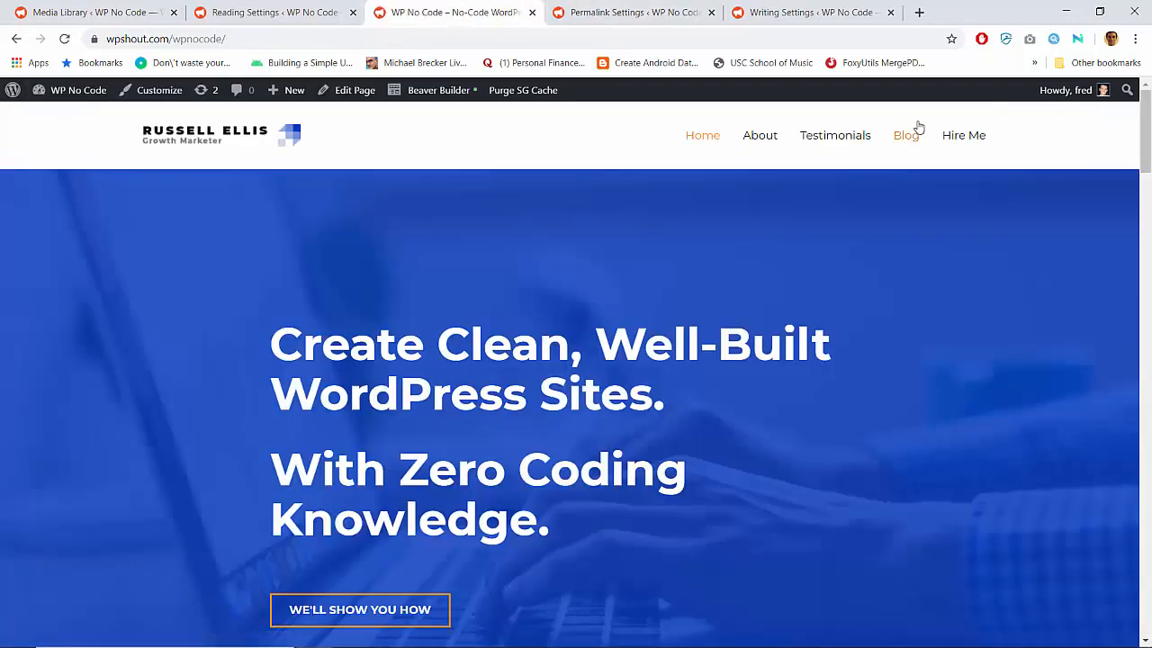
{"action": "left_click", "coordinate": [917, 128]}
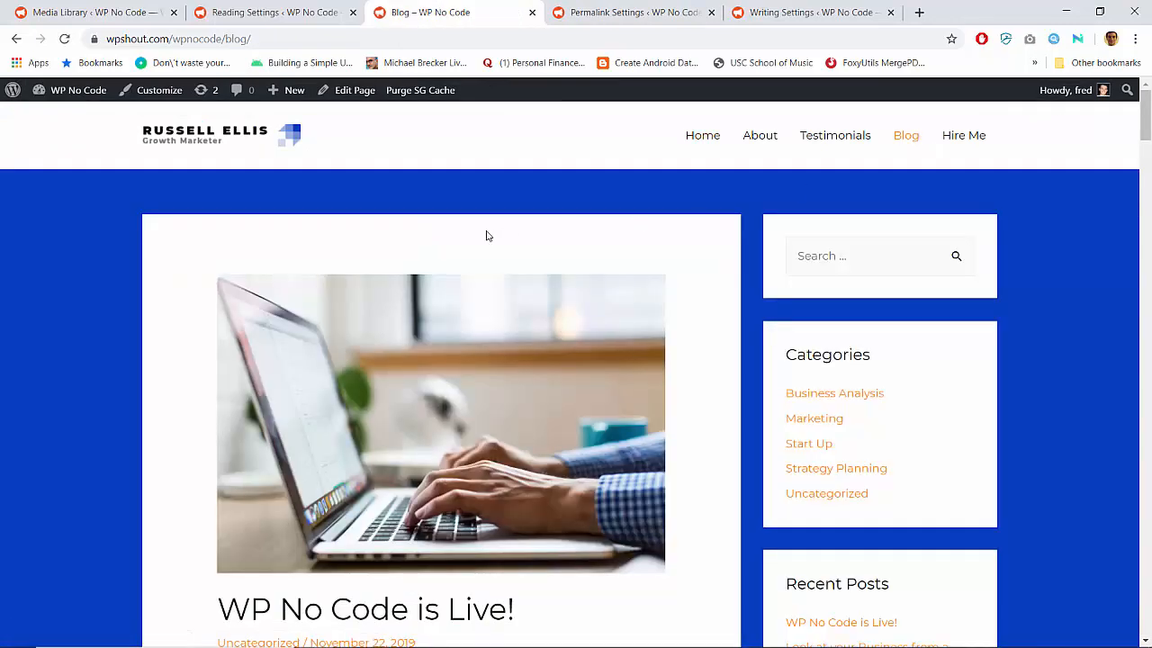
Try adding the sample slug nasm after /blog/ in the page's URL, then remove it
{"action": "left_click", "coordinate": [279, 40]}
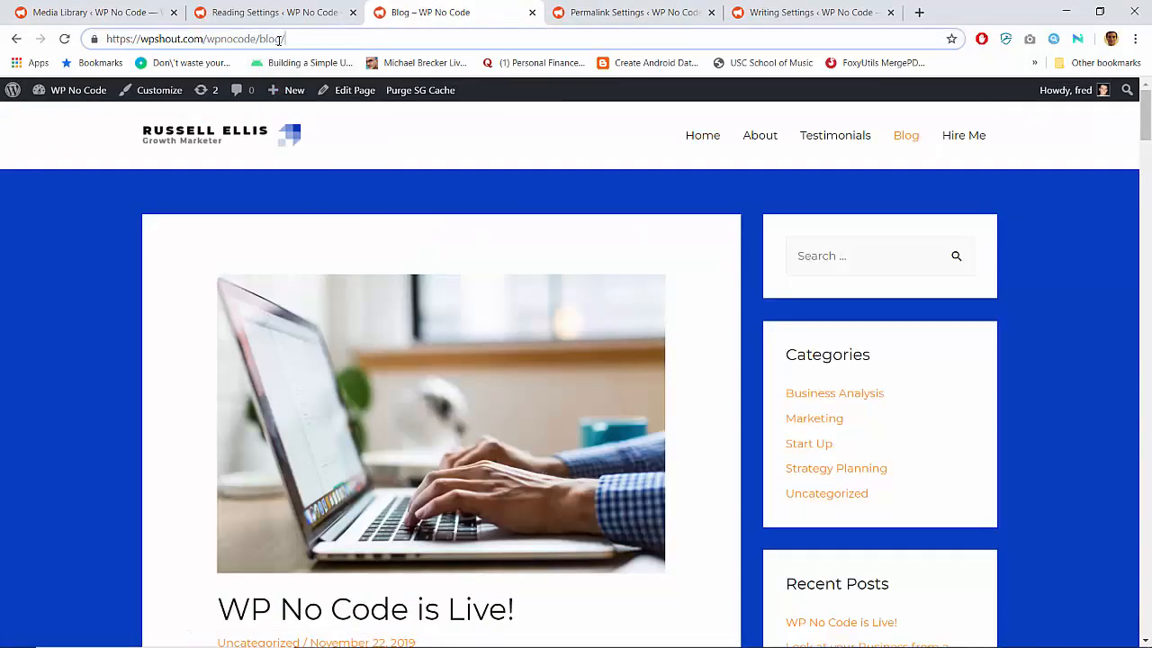
{"action": "type", "text": "nasm"}
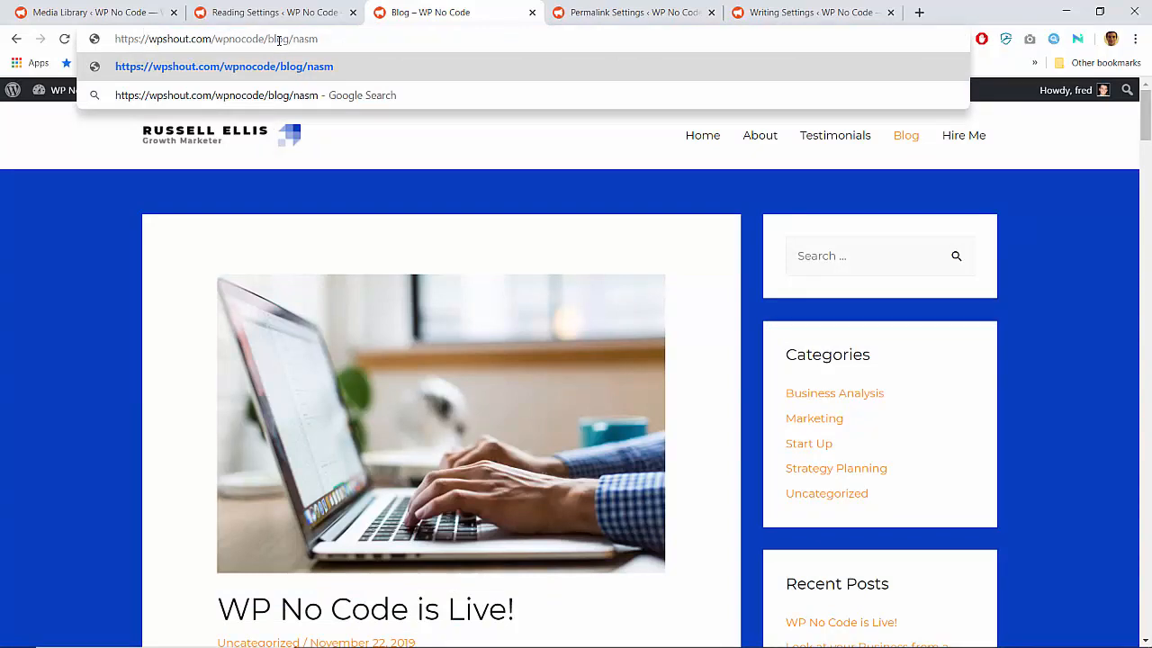
{"action": "key", "text": "BackSpace"}
{"action": "key", "text": "BackSpace"}
{"action": "key", "text": "BackSpace"}
{"action": "key", "text": "BackSpace"}
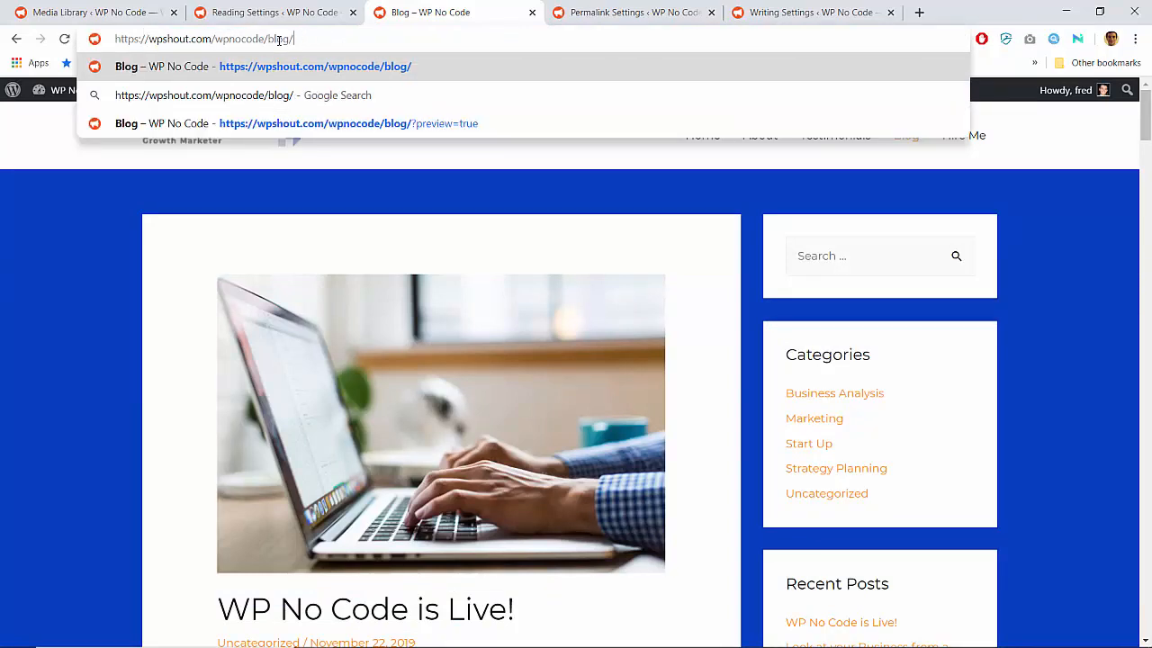
Open the "WP No Code is Live!" post from the Blog page and examine the slug in its new URL
{"action": "left_click", "coordinate": [274, 612]}
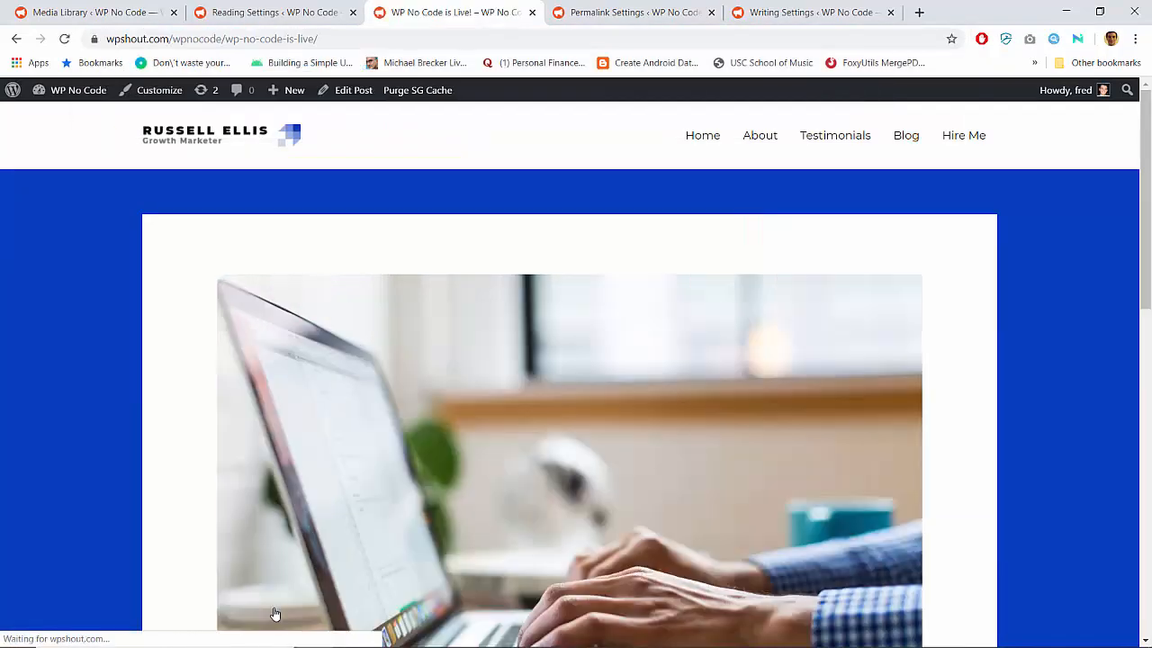
{"action": "left_click_drag", "start_coordinate": [218, 40], "coordinate": [409, 52]}
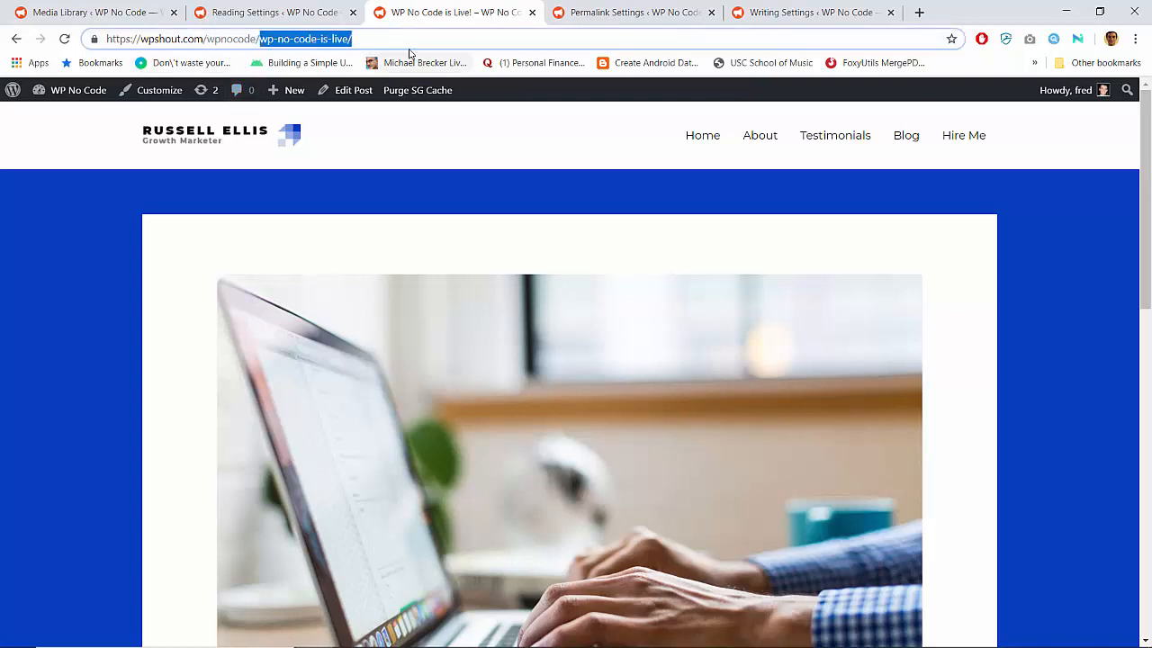
{"action": "left_click", "coordinate": [412, 44]}
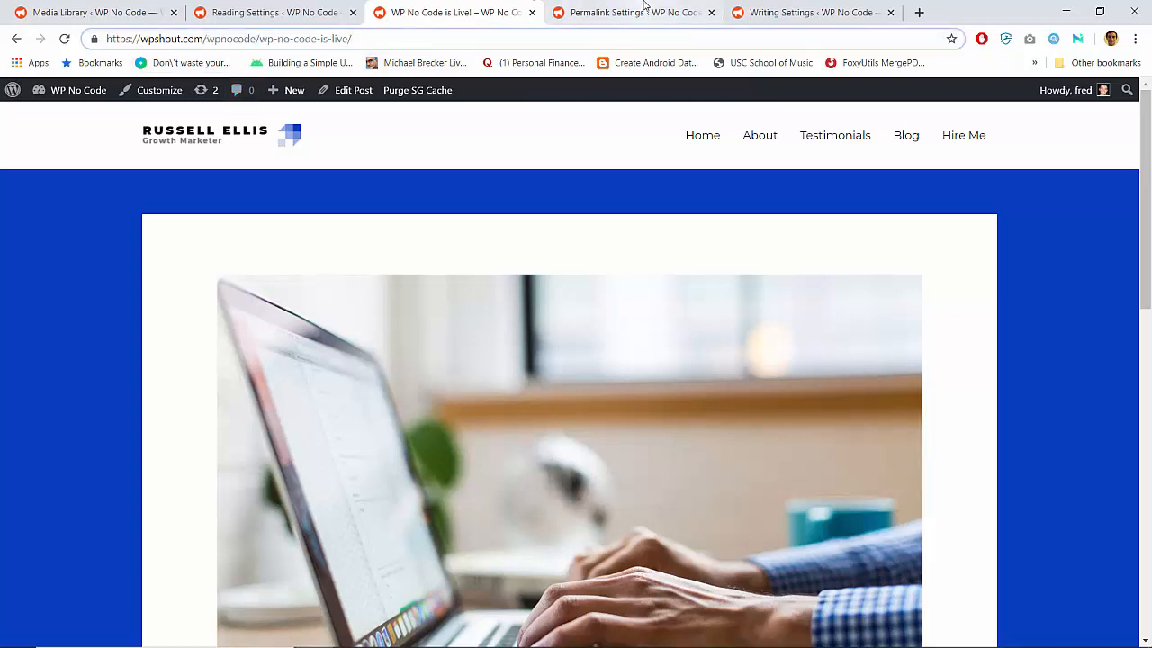
Load wpshout.com in place of the Writing Settings page and open the site's Articles section
{"action": "left_click", "coordinate": [761, 10]}
{"action": "left_click", "coordinate": [736, 40]}
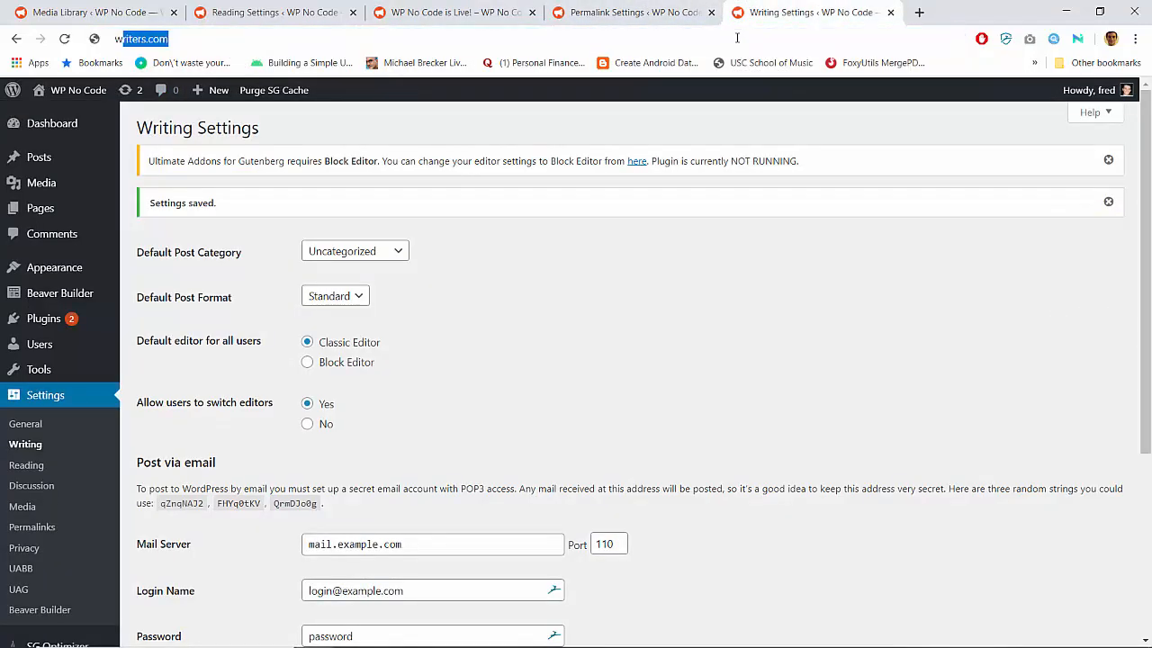
{"action": "type", "text": "wp"}
{"action": "key", "text": "Return"}
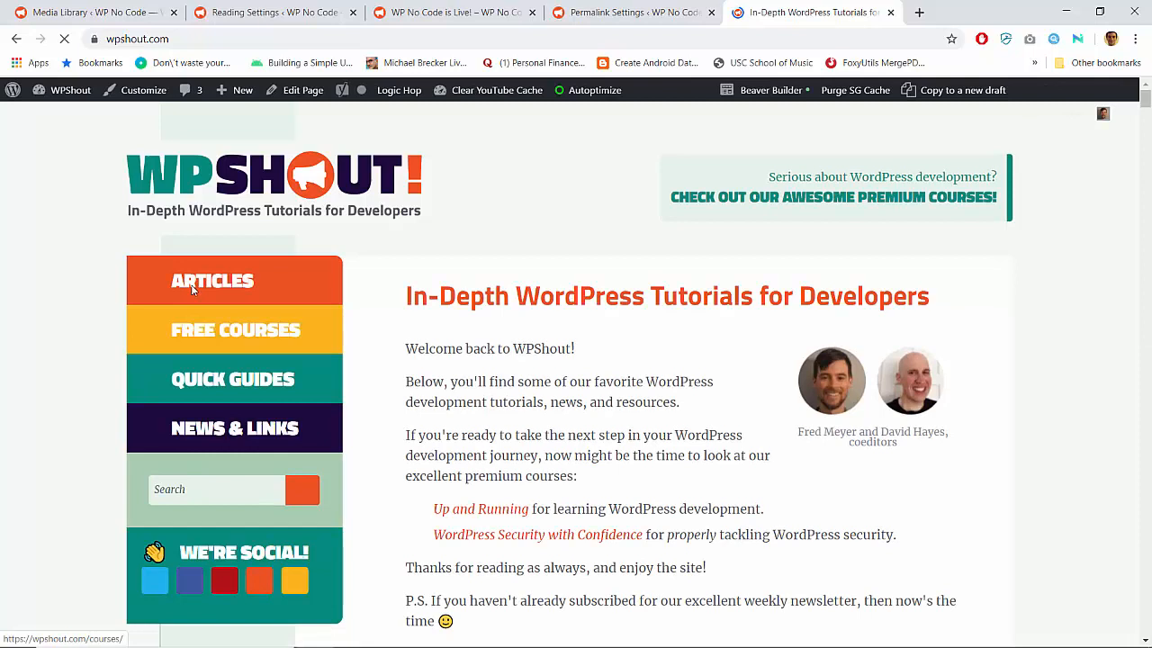
{"action": "left_click", "coordinate": [198, 286]}
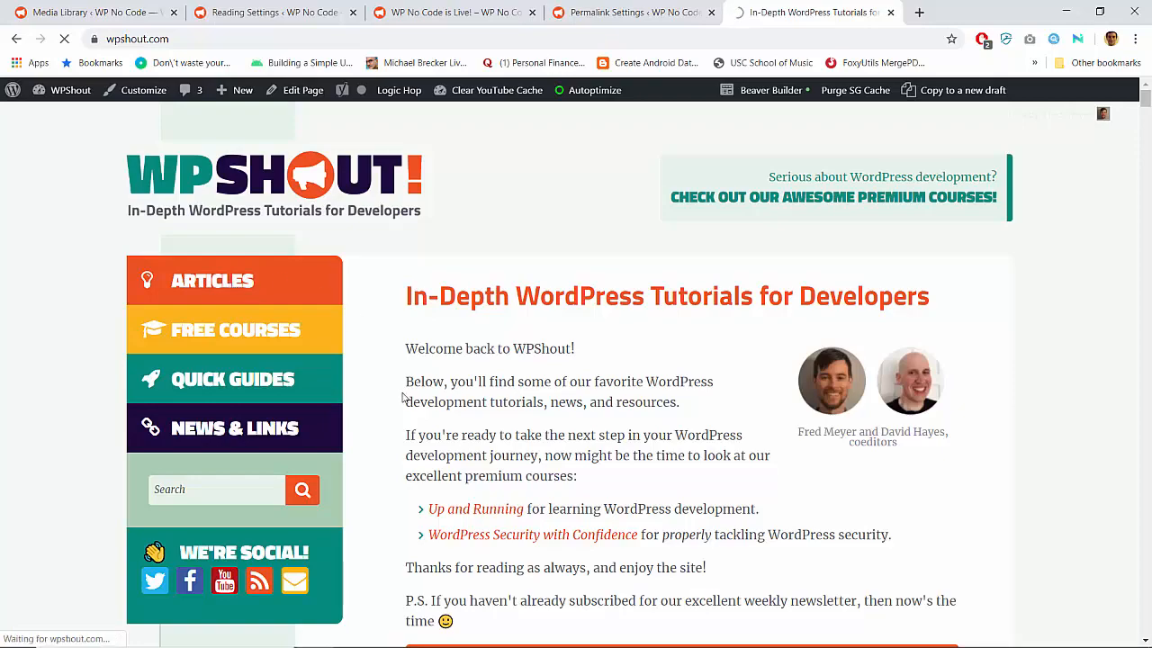
{"action": "left_click", "coordinate": [171, 279]}
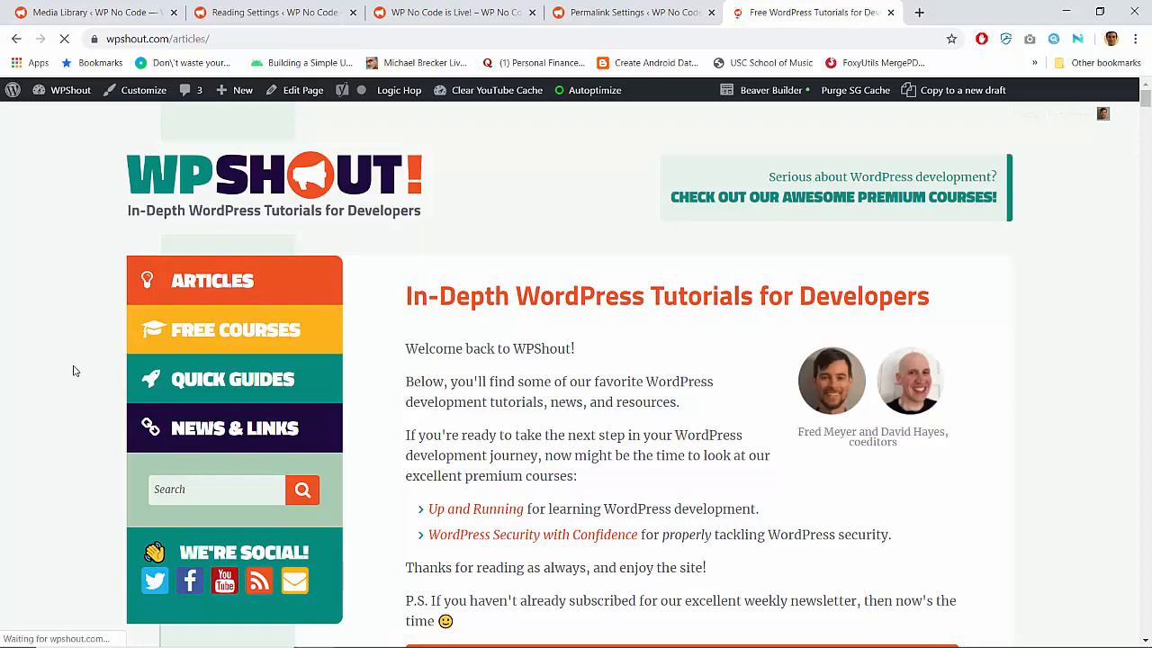
Look through WPShout's article list and open the "A Story of WP Option Autoload: A wp_options Cleanup" article
{"action": "scroll", "coordinate": [350, 363], "scroll_direction": "down", "scroll_amount": 10}
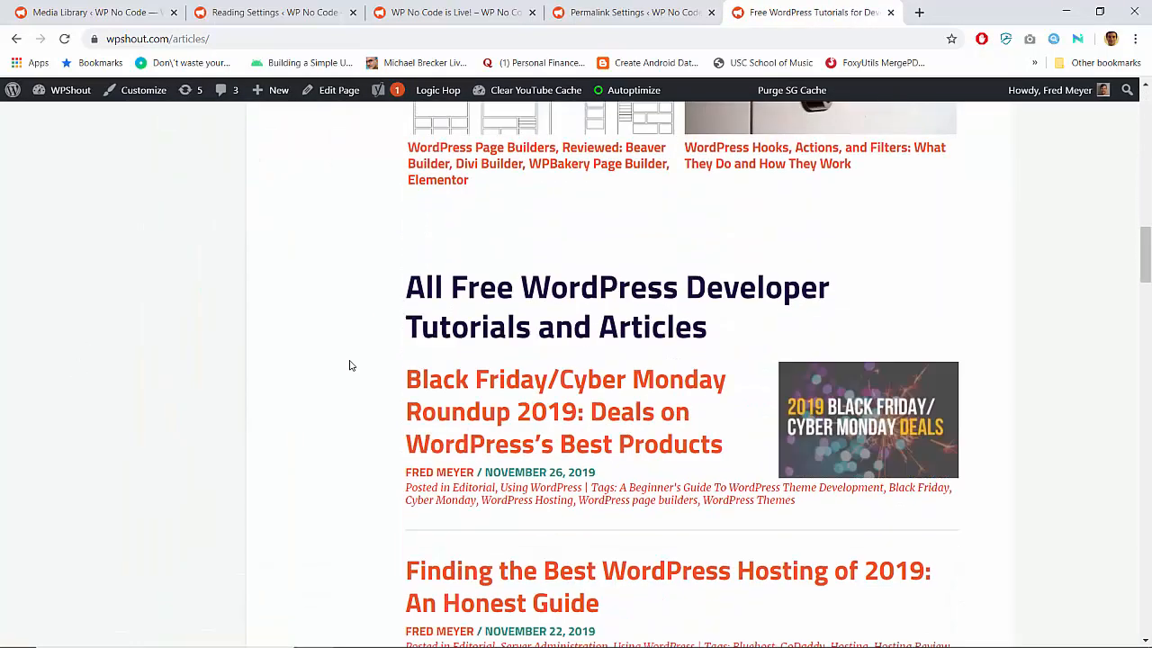
{"action": "scroll", "coordinate": [350, 363], "scroll_direction": "up", "scroll_amount": 1}
{"action": "scroll", "coordinate": [350, 365], "scroll_direction": "down", "scroll_amount": 10}
{"action": "scroll", "coordinate": [404, 342], "scroll_direction": "up", "scroll_amount": 3}
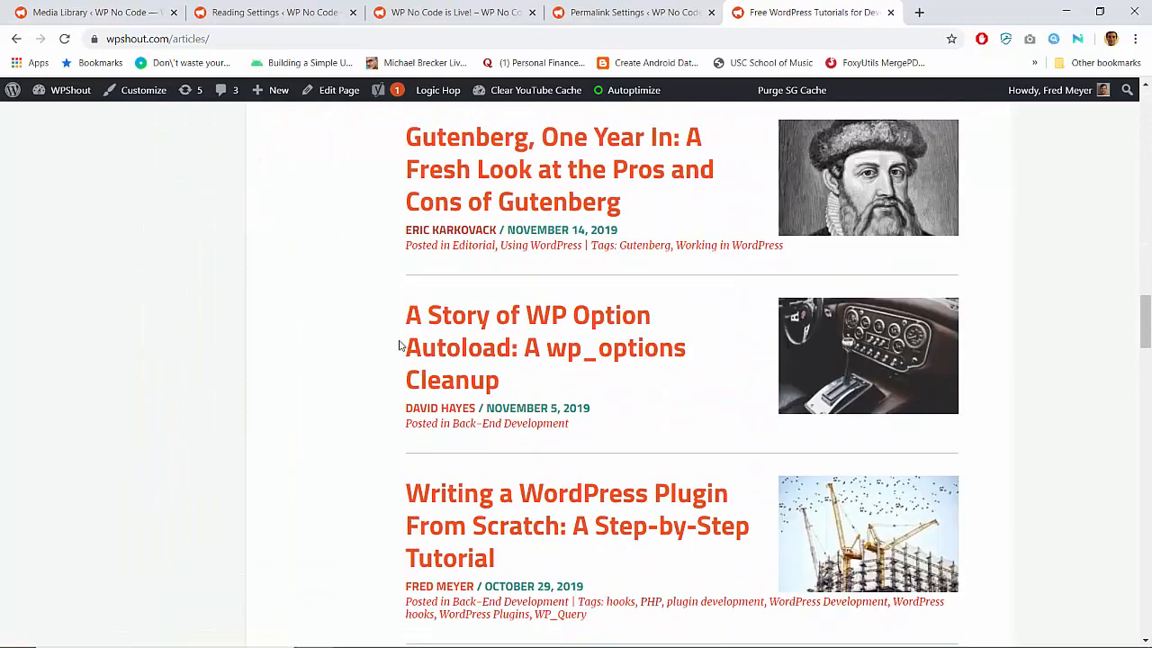
{"action": "left_click", "coordinate": [509, 308]}
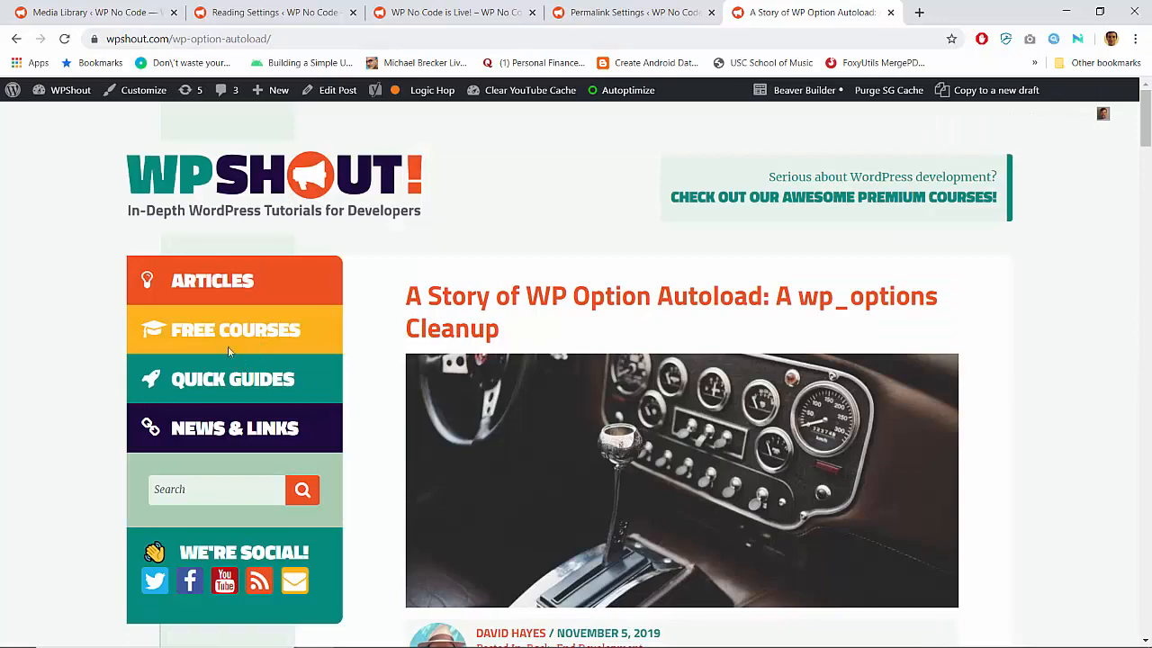
Go to WPShout's Free Courses section and open the "Learn WordPress Development: The Basic Course" course
{"action": "left_click", "coordinate": [216, 329]}
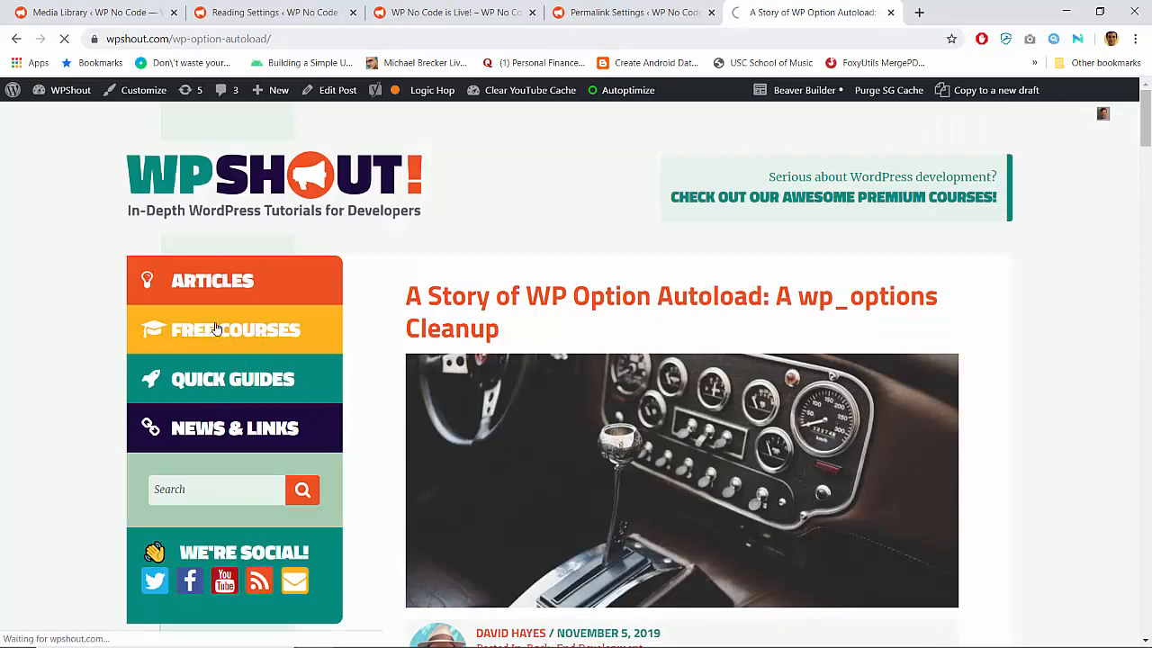
{"action": "scroll", "coordinate": [372, 322], "scroll_direction": "down", "scroll_amount": 12}
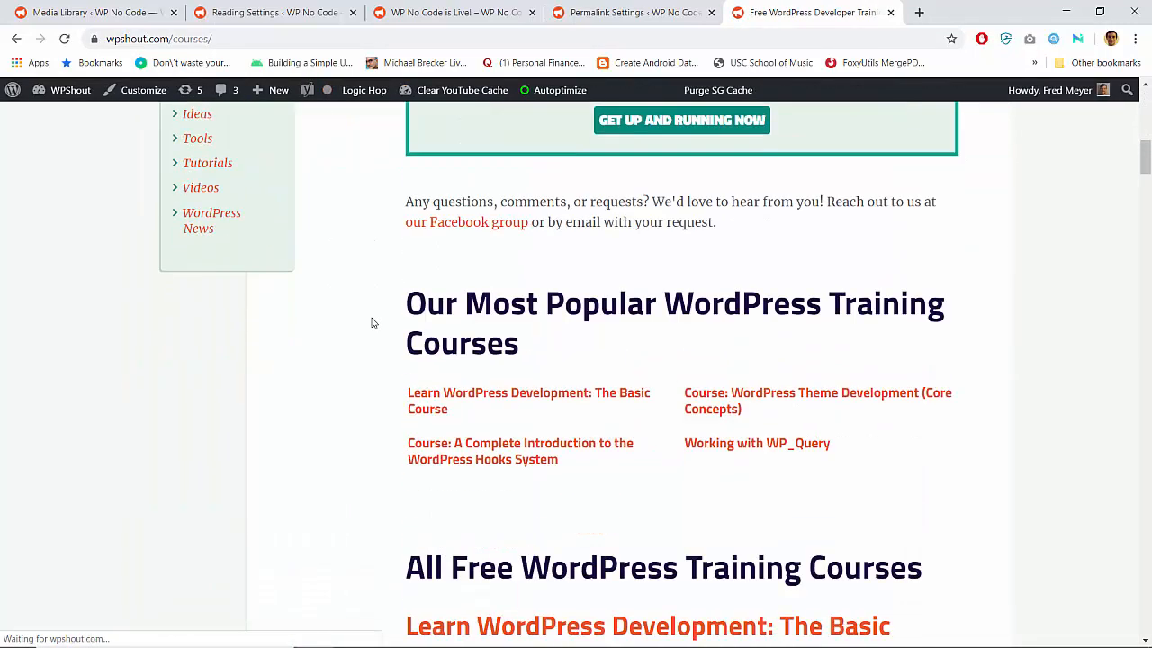
{"action": "scroll", "coordinate": [372, 322], "scroll_direction": "up", "scroll_amount": 3}
{"action": "left_click", "coordinate": [483, 299]}
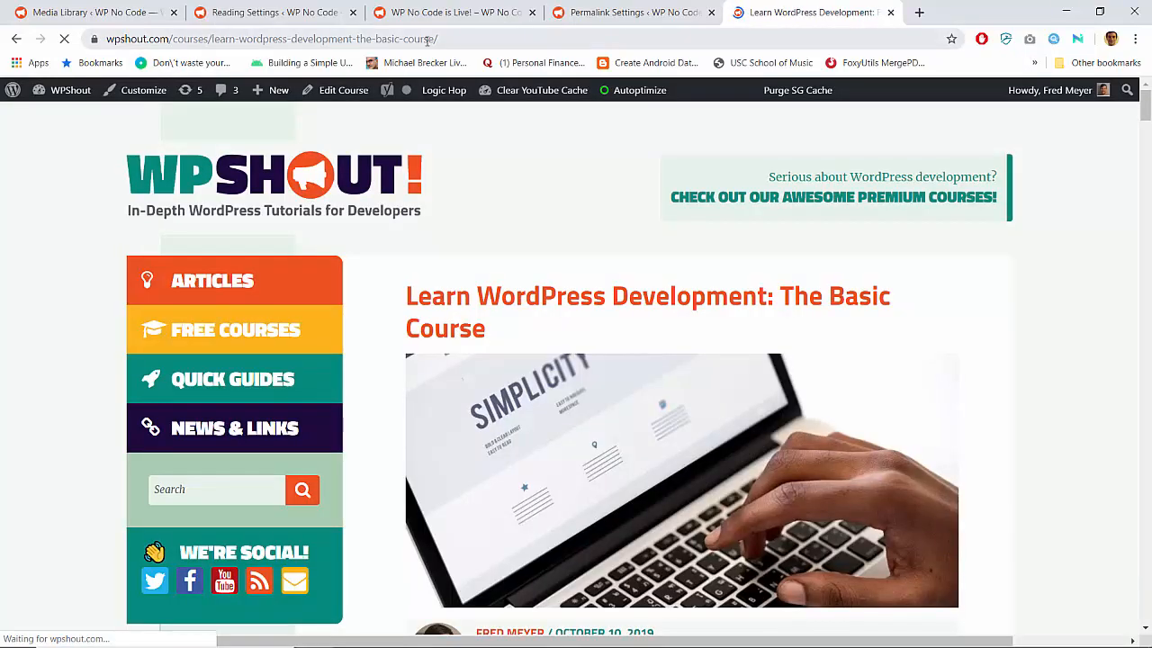
Open the "WordPress is a Factory: A Technical Introduction" lesson from the course page and examine the final slug in its URL
{"action": "scroll", "coordinate": [390, 345], "scroll_direction": "down", "scroll_amount": 15}
{"action": "scroll", "coordinate": [392, 347], "scroll_direction": "down", "scroll_amount": 11}
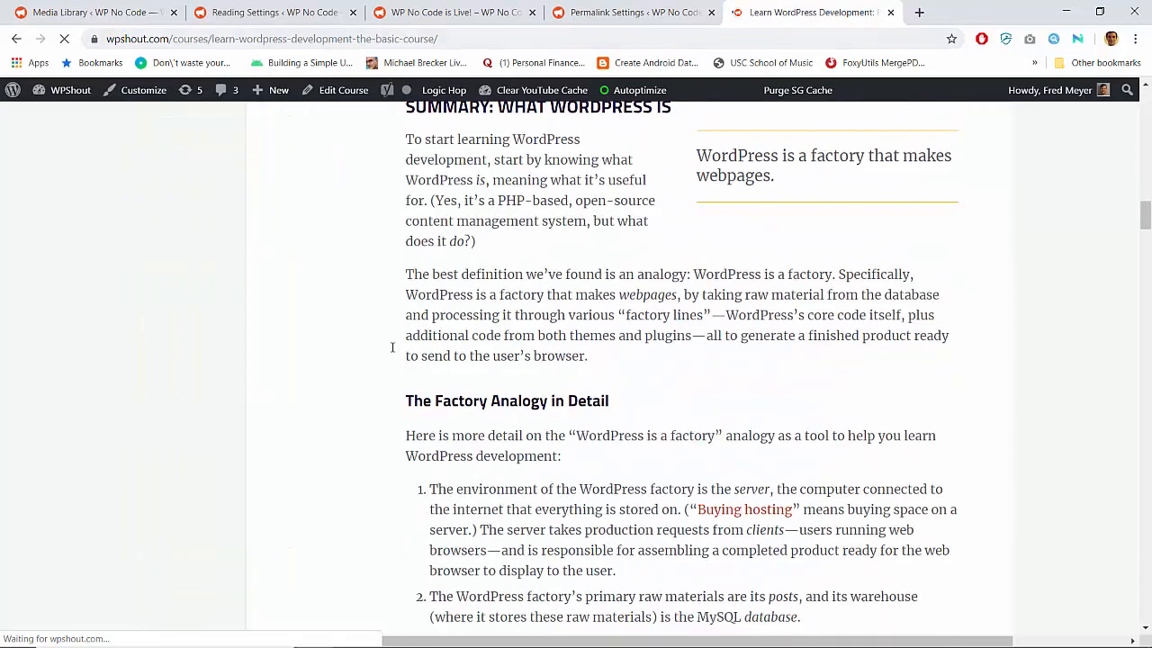
{"action": "scroll", "coordinate": [392, 344], "scroll_direction": "up", "scroll_amount": 7}
{"action": "left_click", "coordinate": [497, 339]}
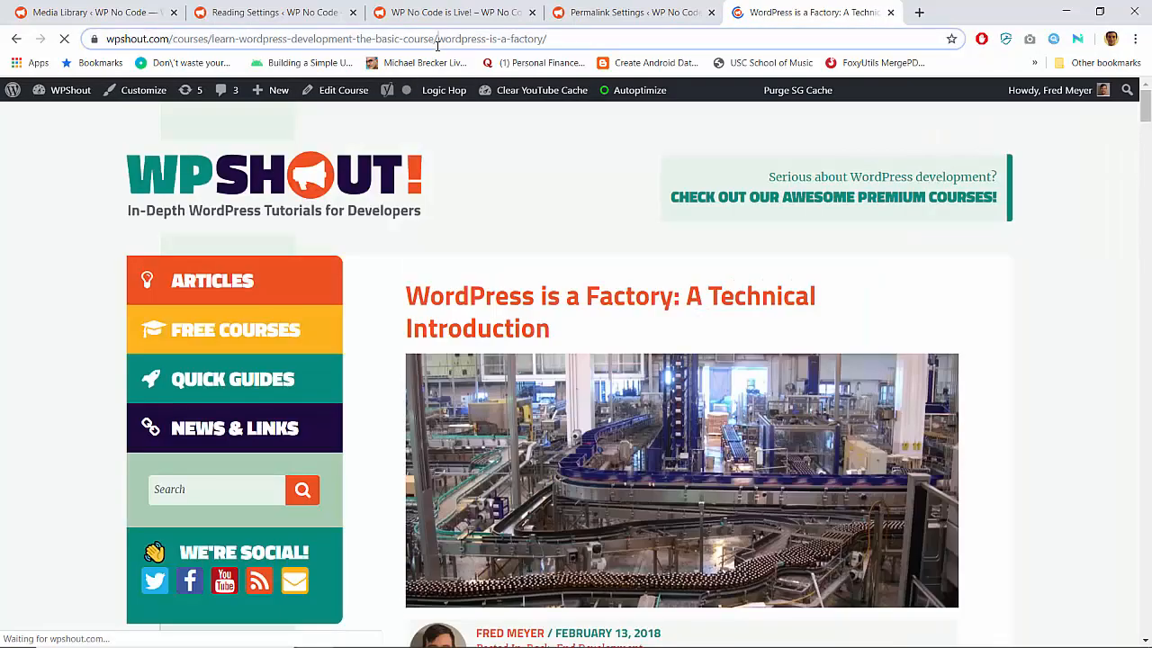
{"action": "left_click_drag", "start_coordinate": [438, 45], "coordinate": [559, 52]}
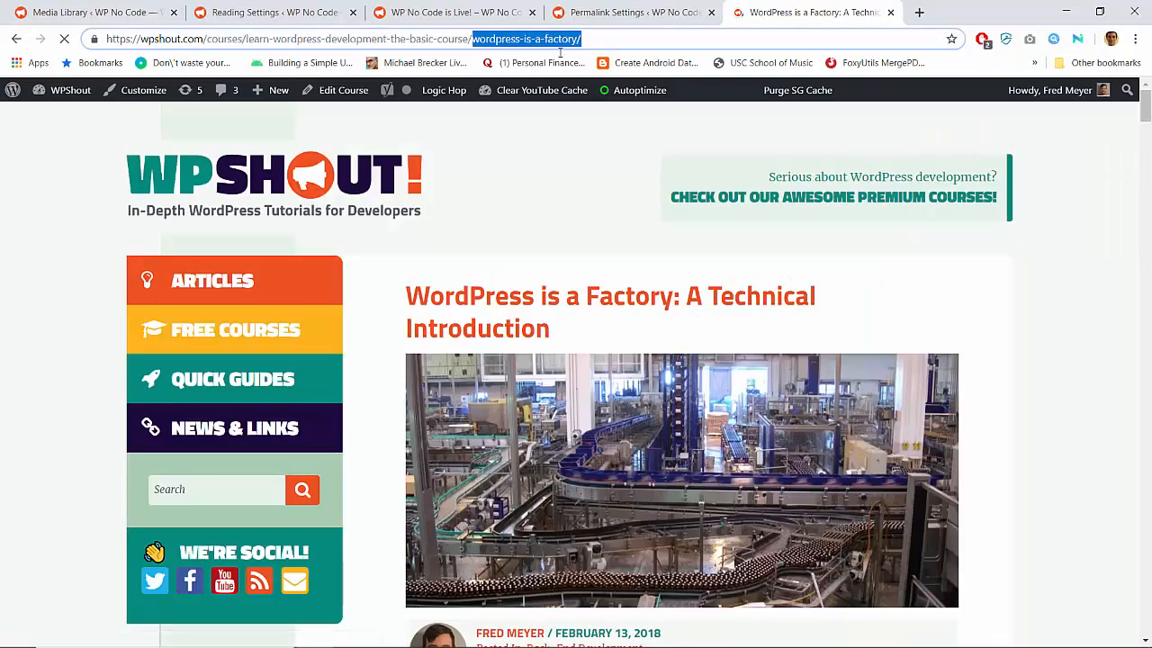
{"action": "left_click", "coordinate": [590, 38]}
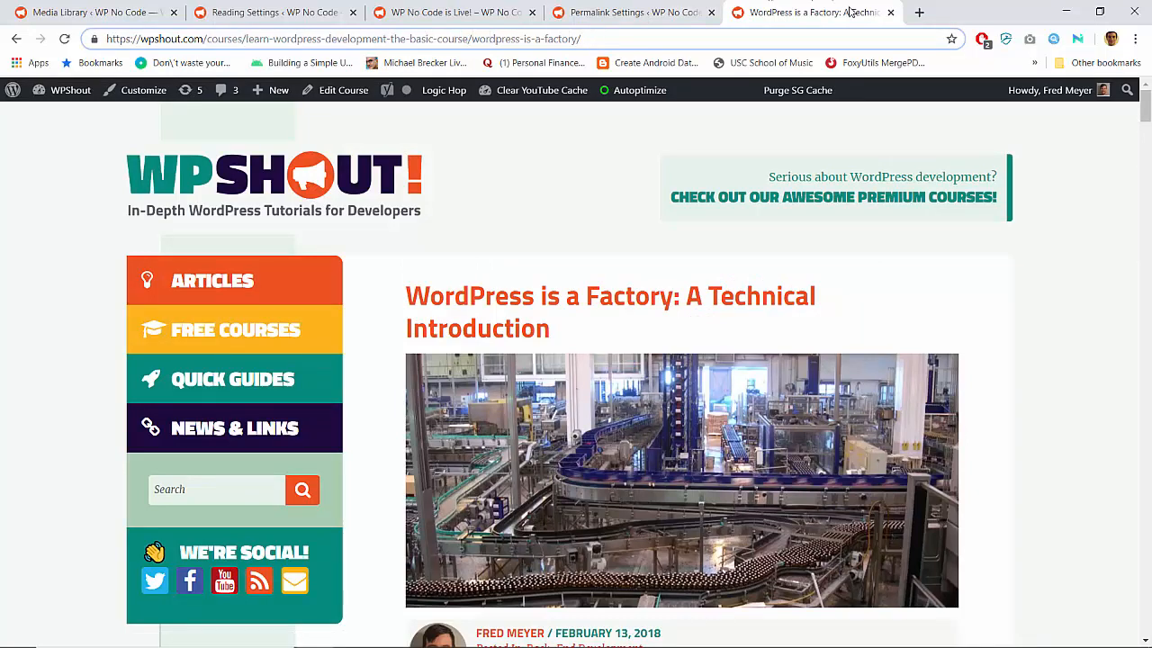
Close the WPShout lesson page and return to the open "WP No Code is Live!" post
{"action": "left_click", "coordinate": [890, 12]}
{"action": "left_click", "coordinate": [453, 12]}
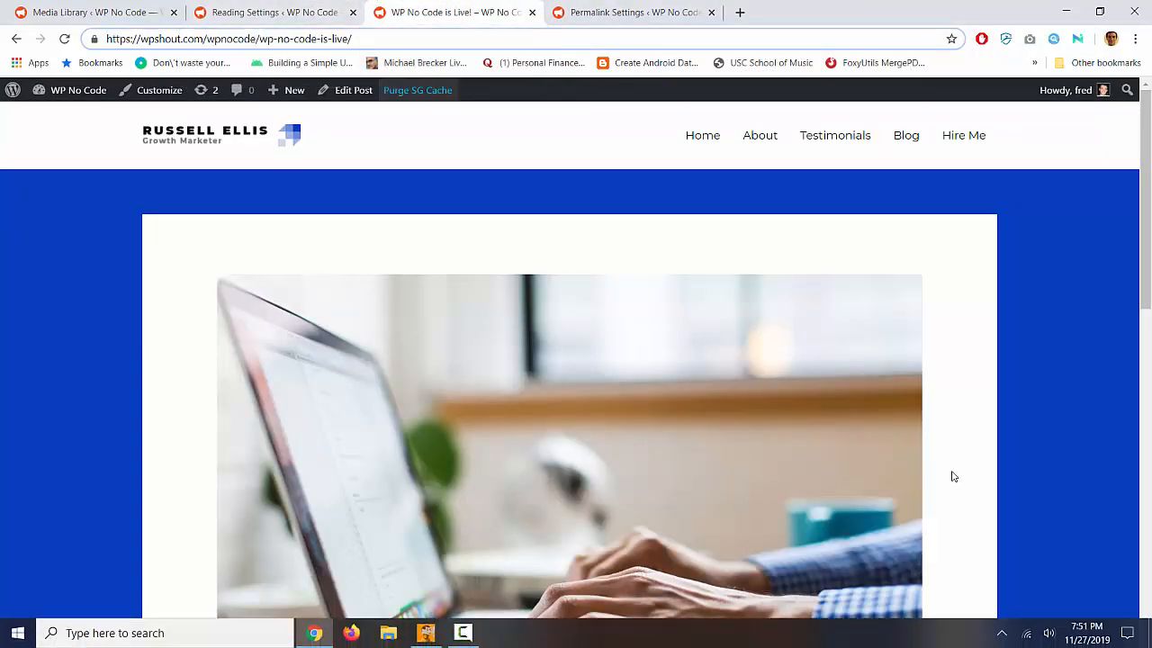
{"action": "scroll", "coordinate": [654, 220], "scroll_direction": "down", "scroll_amount": 5}
{"action": "scroll", "coordinate": [655, 219], "scroll_direction": "up", "scroll_amount": 5}
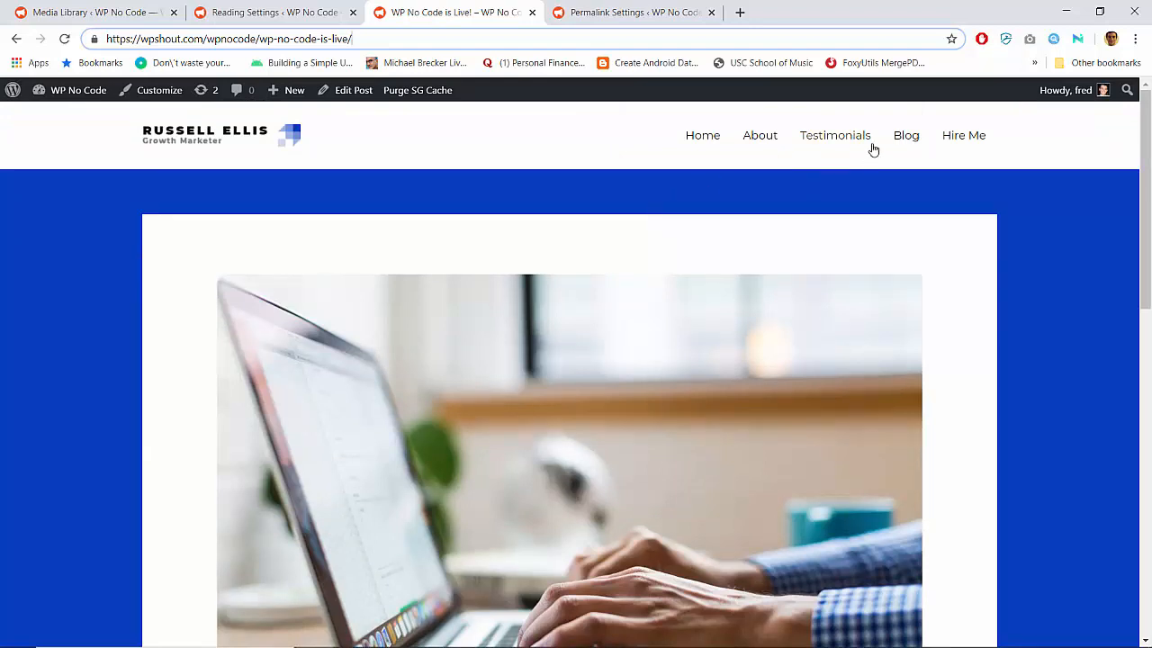
Go to the site's Blog page, reopen the "WP No Code is Live!" post and examine the slug in its URL
{"action": "left_click", "coordinate": [900, 136]}
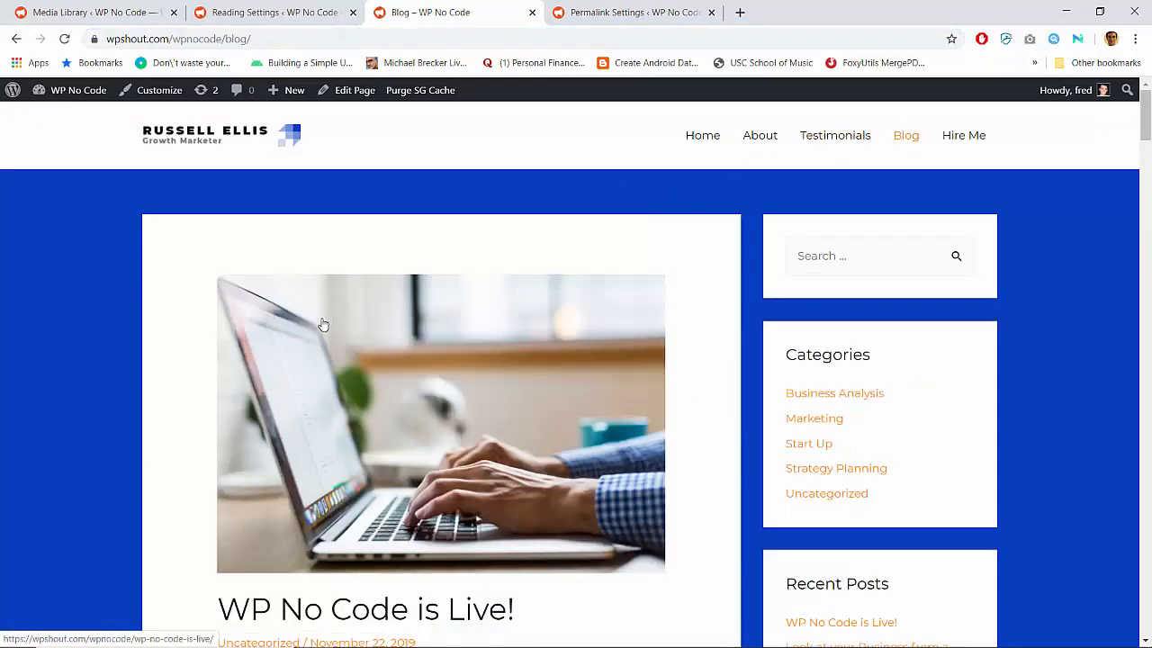
{"action": "left_click", "coordinate": [348, 288]}
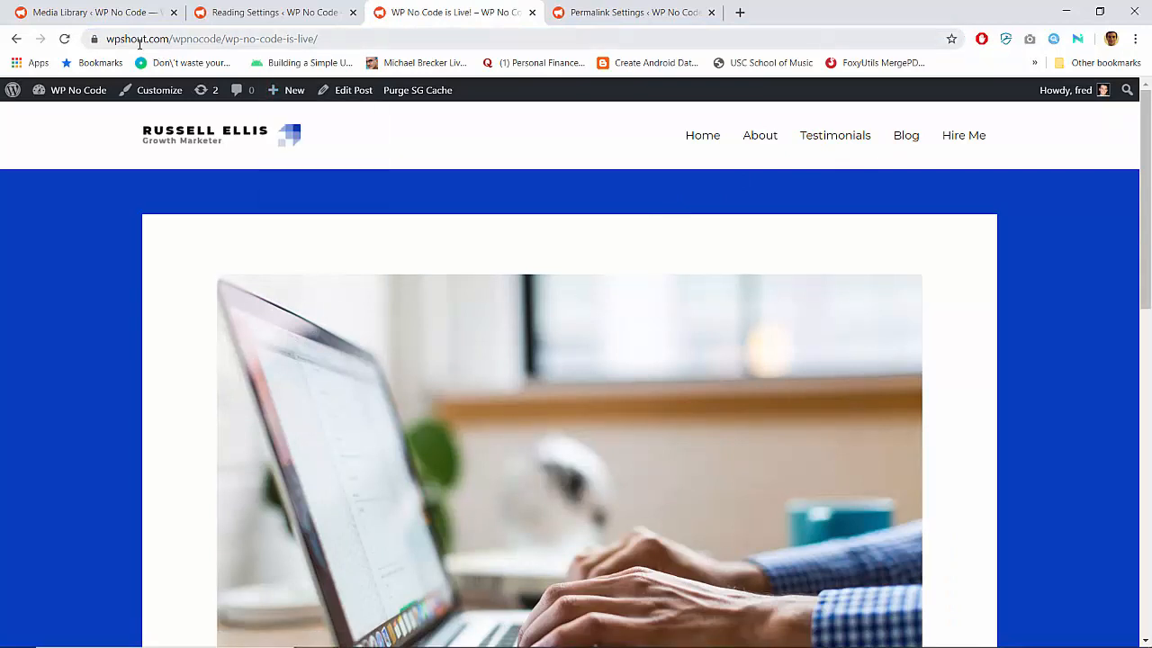
{"action": "left_click_drag", "start_coordinate": [222, 41], "coordinate": [320, 41]}
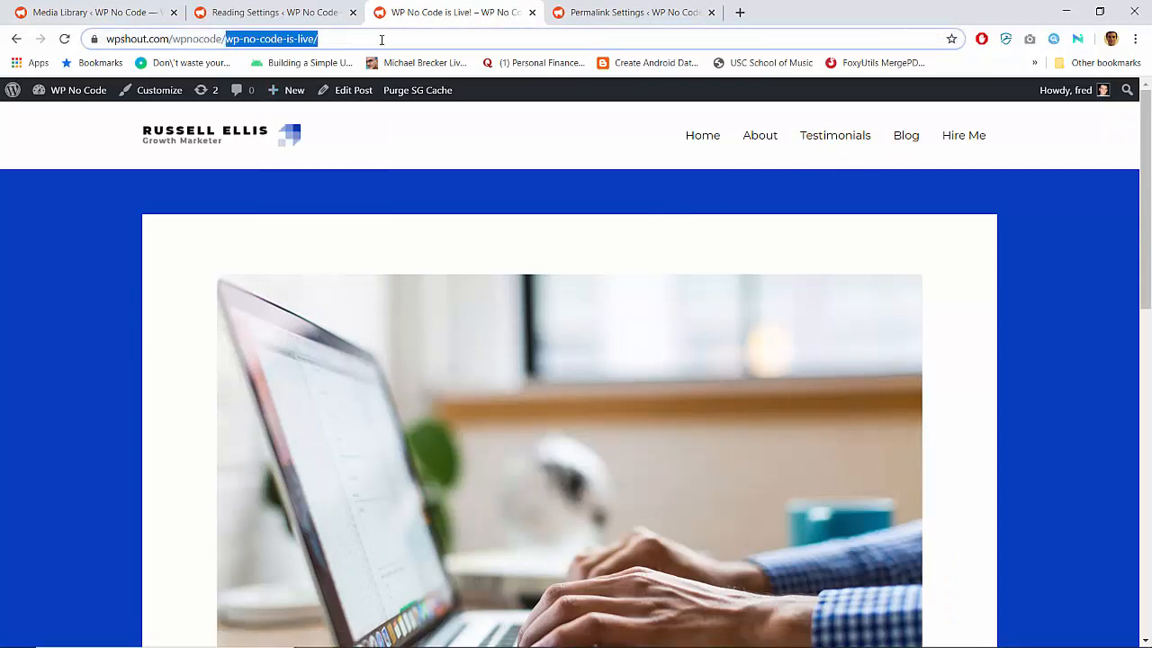
{"action": "left_click", "coordinate": [178, 264]}
Open the Uncategorized category archive from the "WP No Code is Live!" post's meta line and lower the display brightness
{"action": "scroll", "coordinate": [179, 265], "scroll_direction": "down", "scroll_amount": 4}
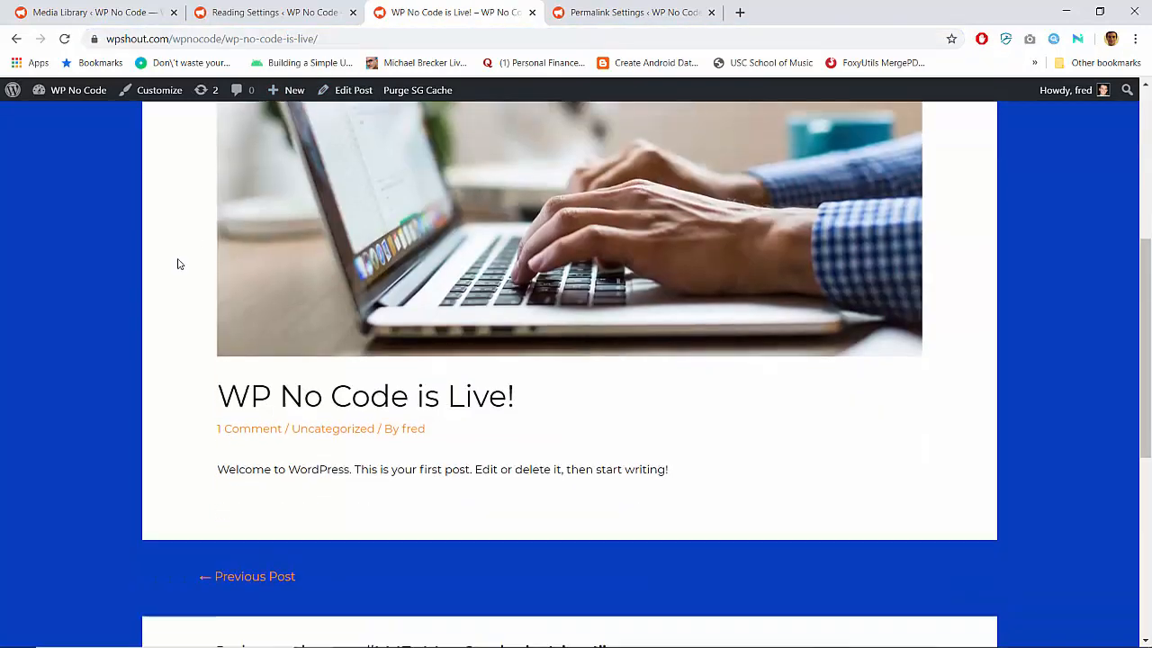
{"action": "scroll", "coordinate": [178, 264], "scroll_direction": "up", "scroll_amount": 4}
{"action": "scroll", "coordinate": [178, 264], "scroll_direction": "down", "scroll_amount": 5}
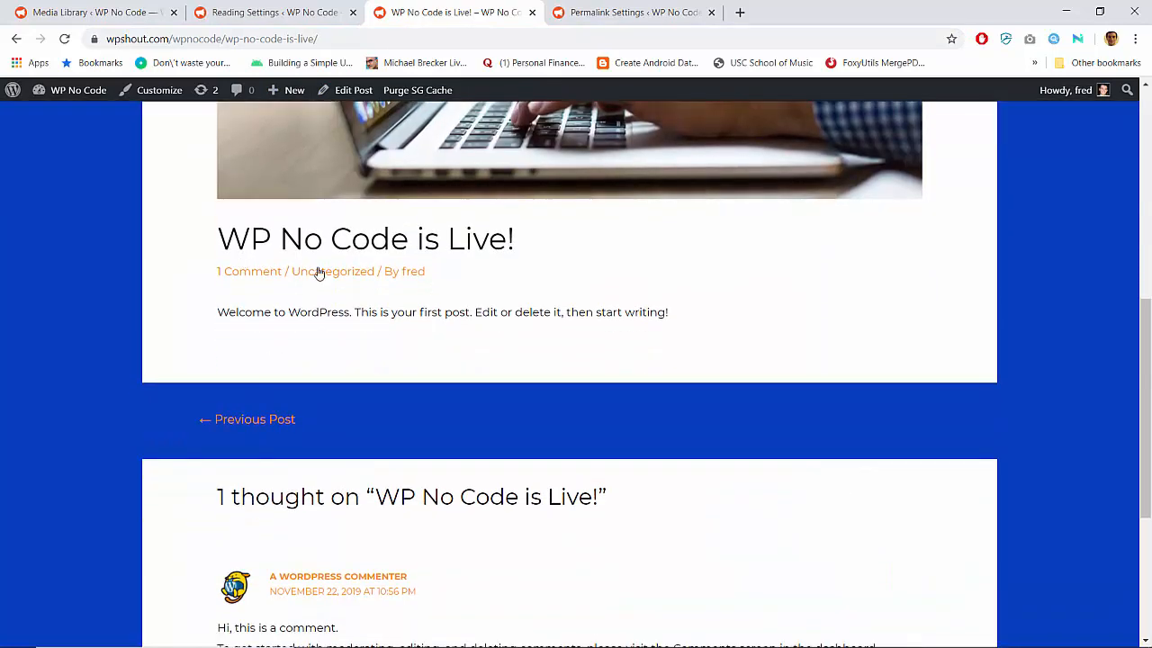
{"action": "left_click", "coordinate": [335, 272]}
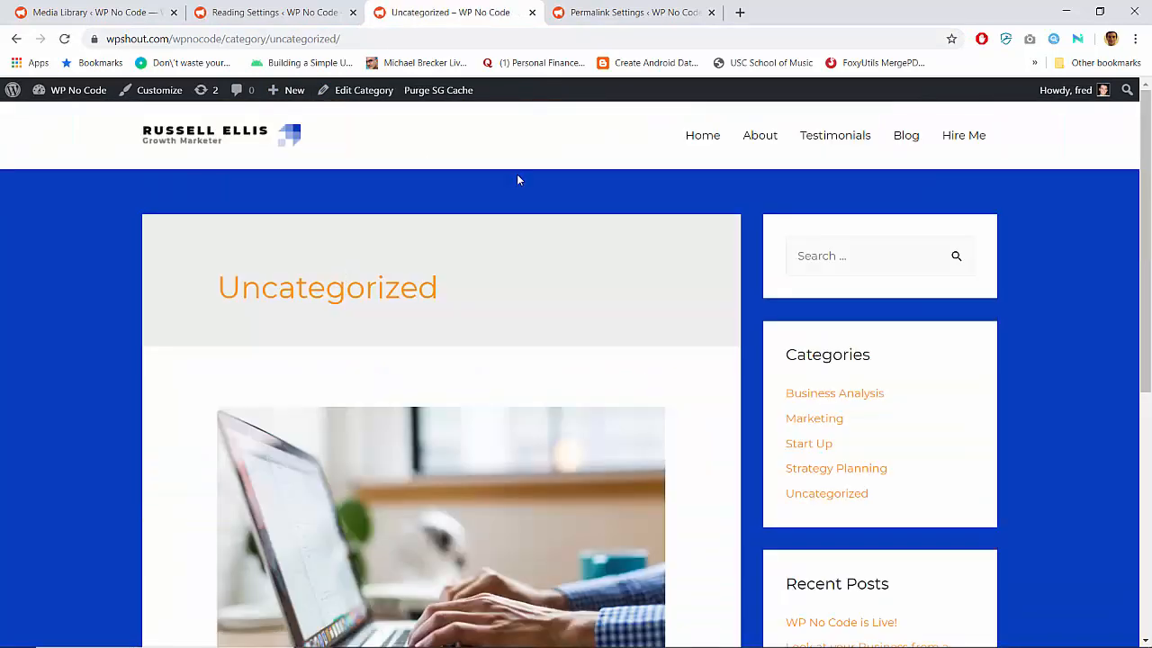
{"action": "key", "text": "XF86MonBrightnessDown"}
{"action": "key", "text": "XF86MonBrightnessDown"}
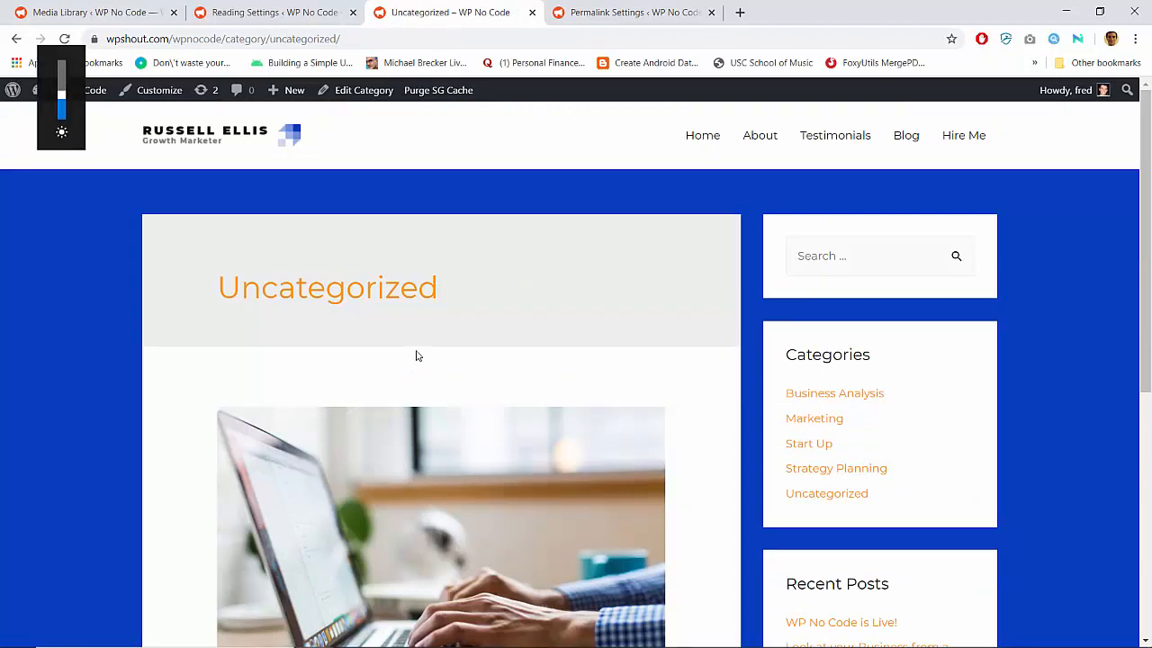
Open the Customizer for the Uncategorized archive and look through its Header and Blog / Archive settings
{"action": "left_click", "coordinate": [159, 90]}
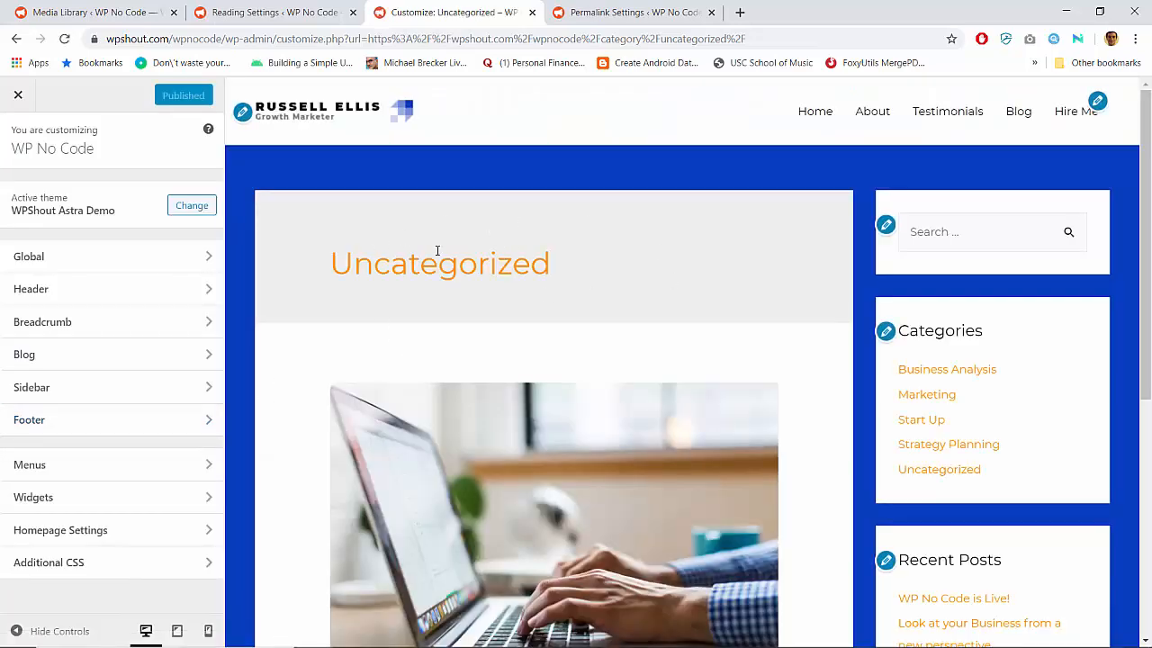
{"action": "left_click", "coordinate": [182, 295]}
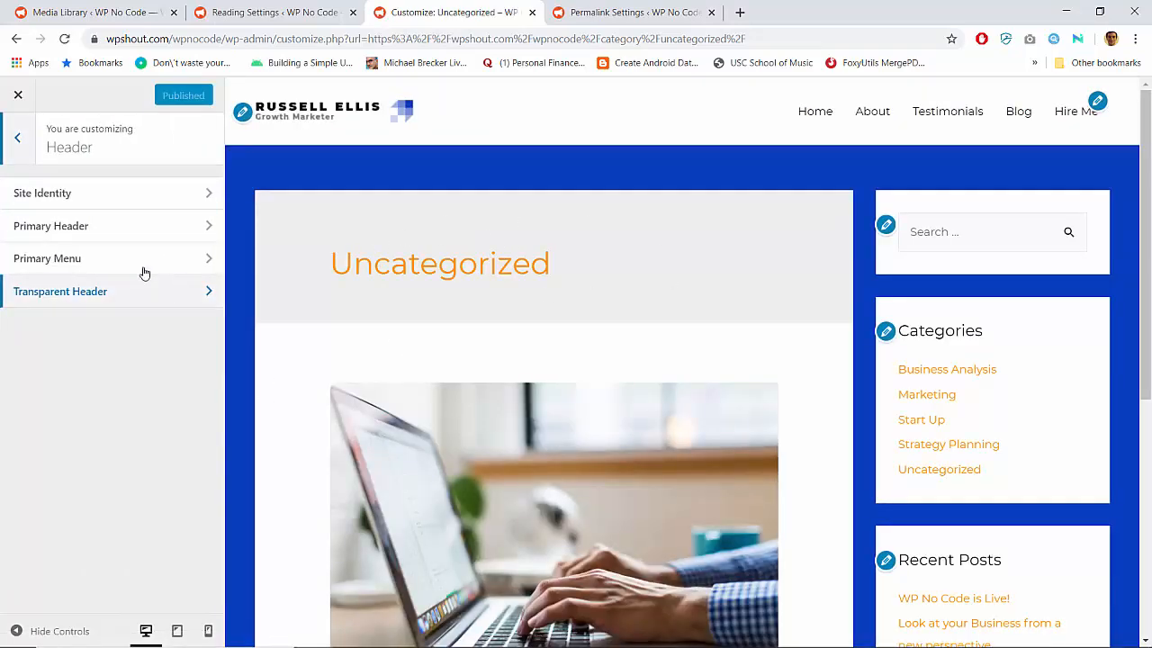
{"action": "left_click", "coordinate": [17, 137]}
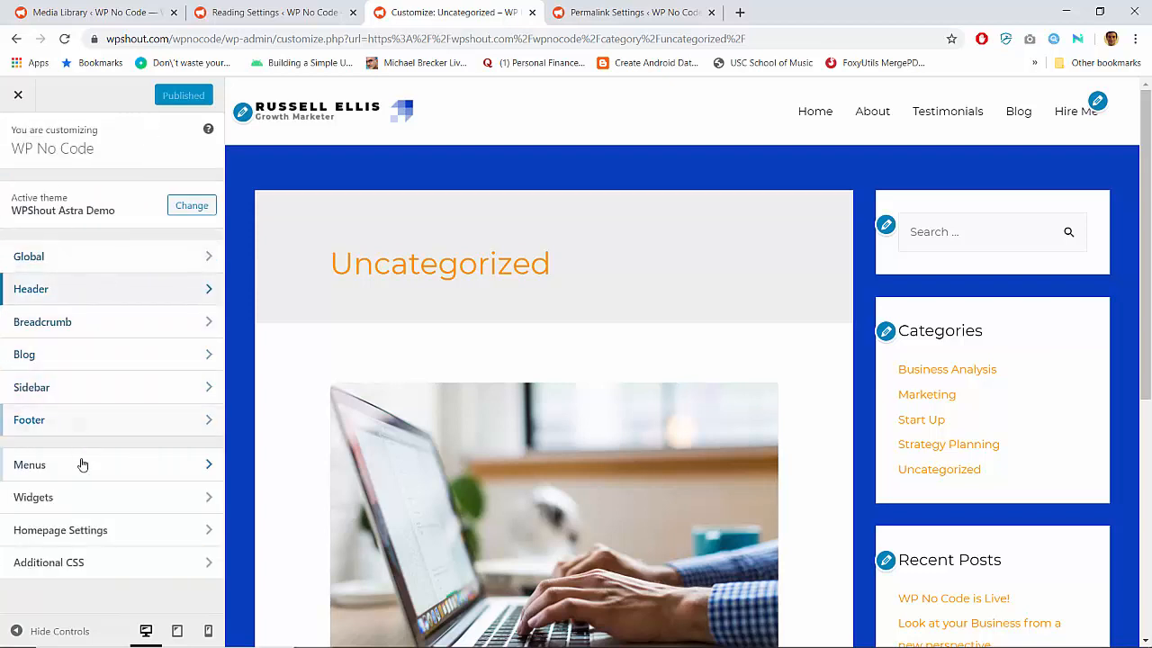
{"action": "left_click", "coordinate": [75, 358]}
{"action": "left_click", "coordinate": [81, 196]}
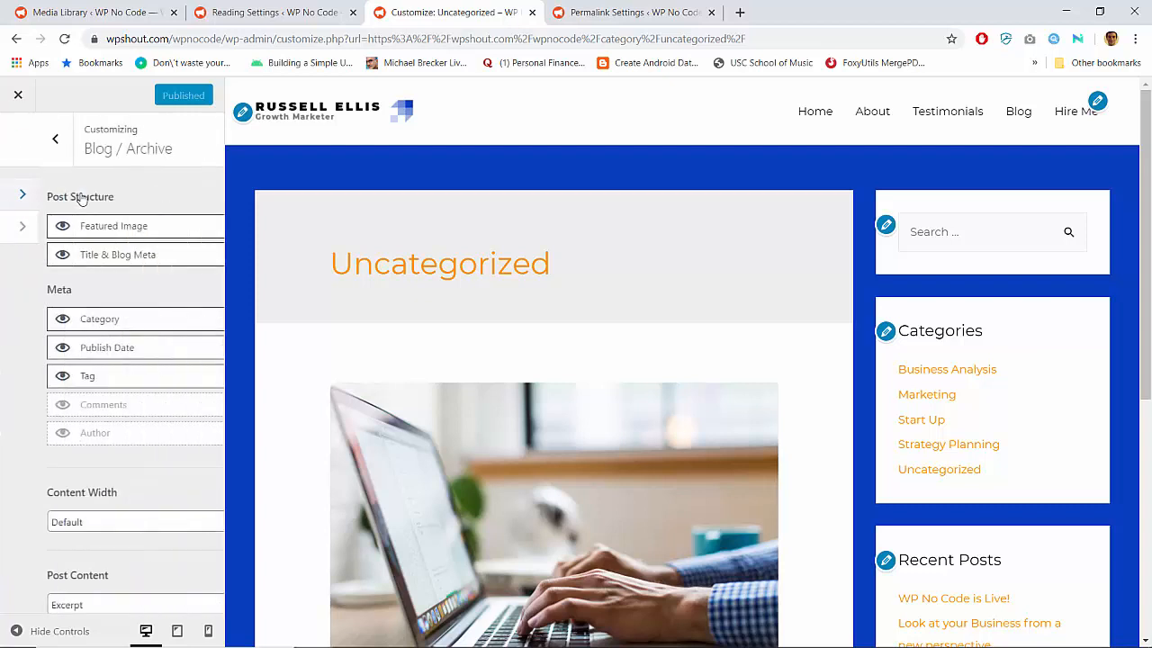
{"action": "scroll", "coordinate": [120, 364], "scroll_direction": "down", "scroll_amount": 2}
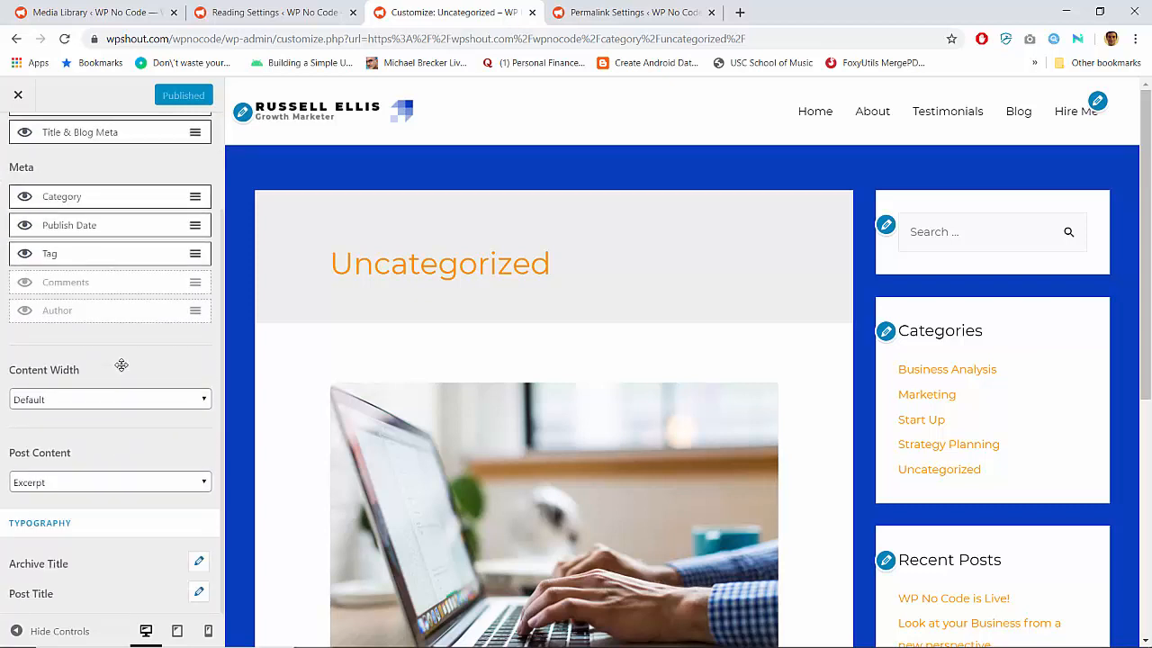
Try an Archive Title font size of 20 px, then set it back to 40 px
{"action": "left_click", "coordinate": [199, 561]}
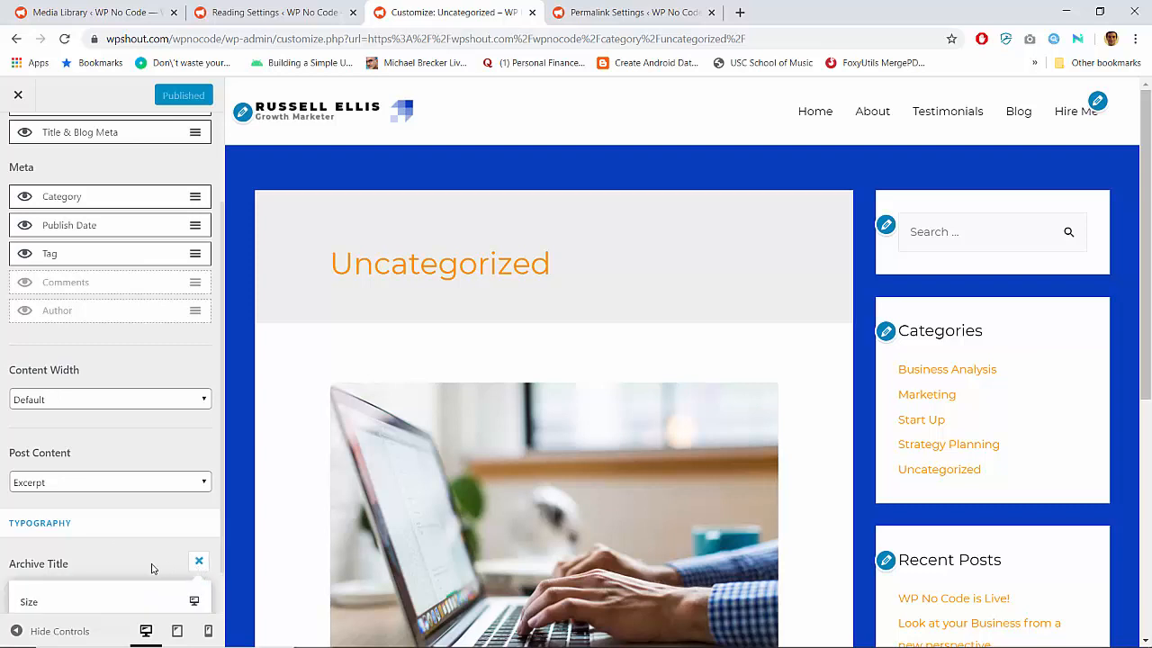
{"action": "scroll", "coordinate": [135, 570], "scroll_direction": "down", "scroll_amount": 1}
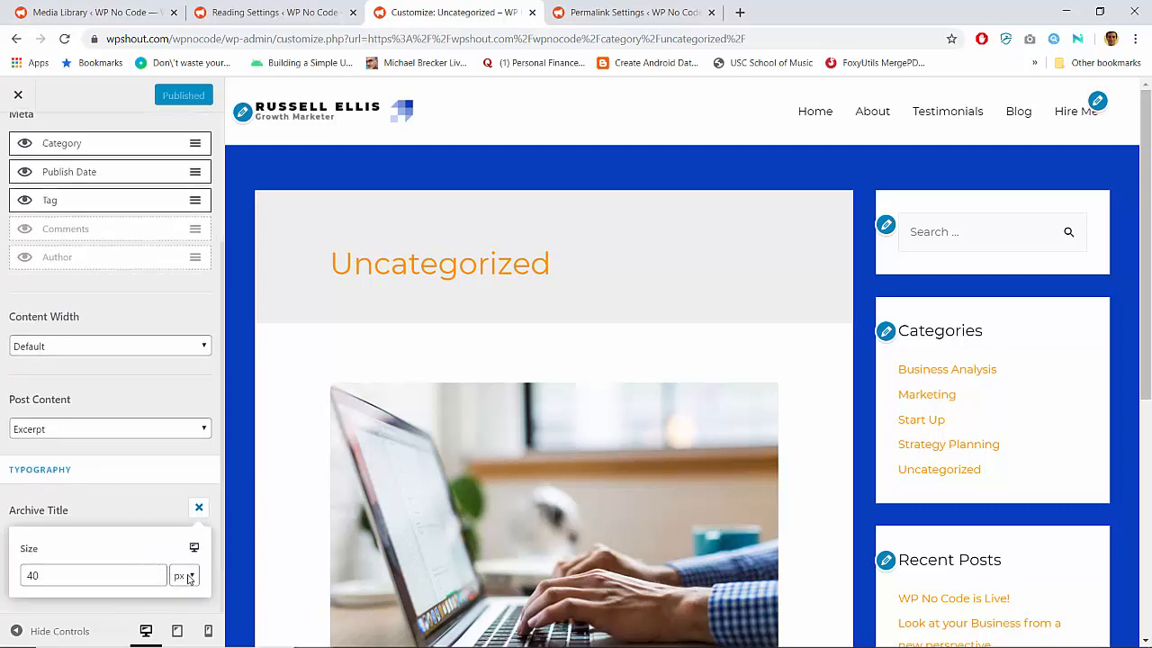
{"action": "left_click", "coordinate": [116, 574]}
{"action": "type", "text": "2"}
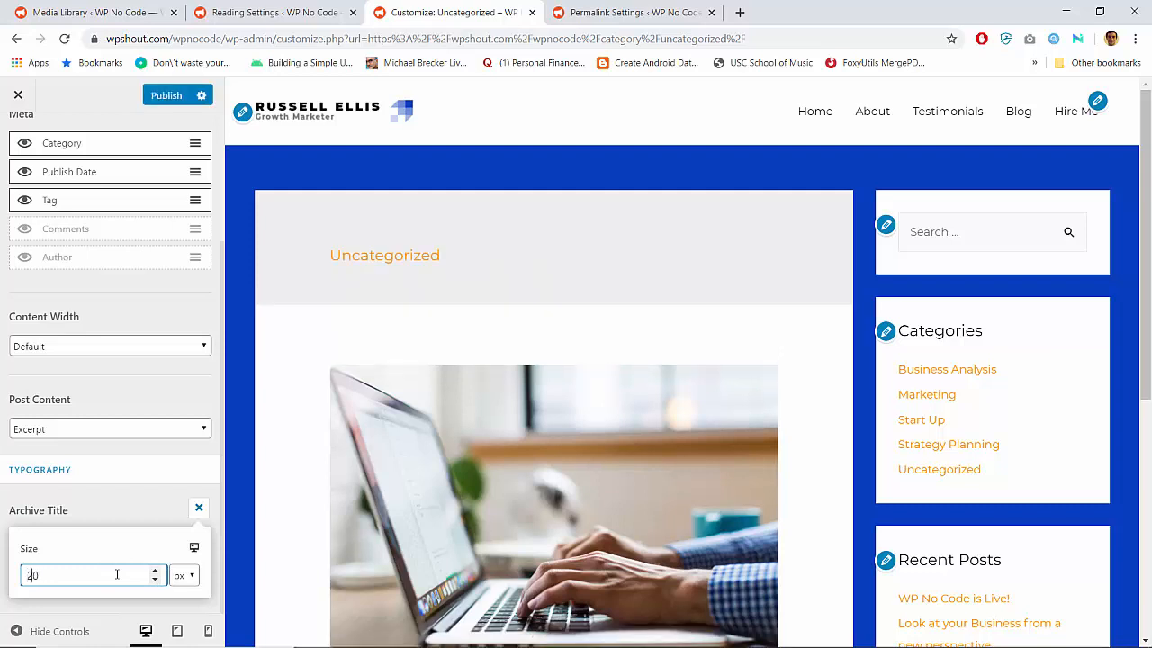
{"action": "key", "text": "BackSpace"}
{"action": "type", "text": "4"}
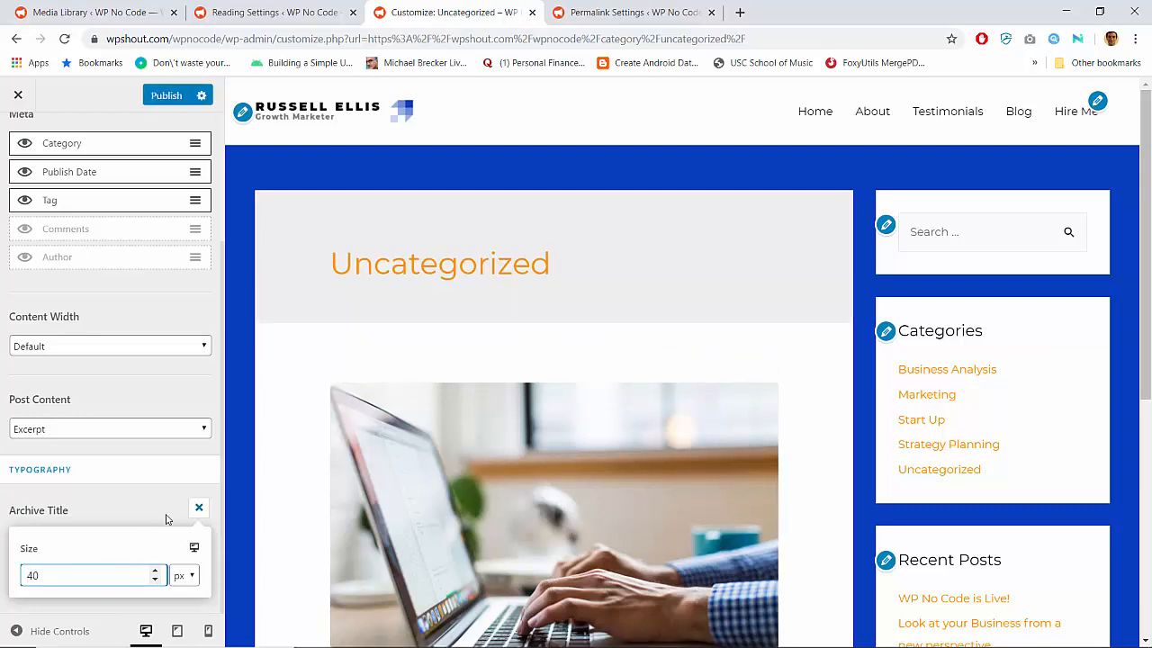
{"action": "left_click", "coordinate": [197, 509]}
Examine the Uncategorized archive preview, then check the Blog and Header sections for options affecting the archive title area
{"action": "scroll", "coordinate": [139, 581], "scroll_direction": "down", "scroll_amount": 1}
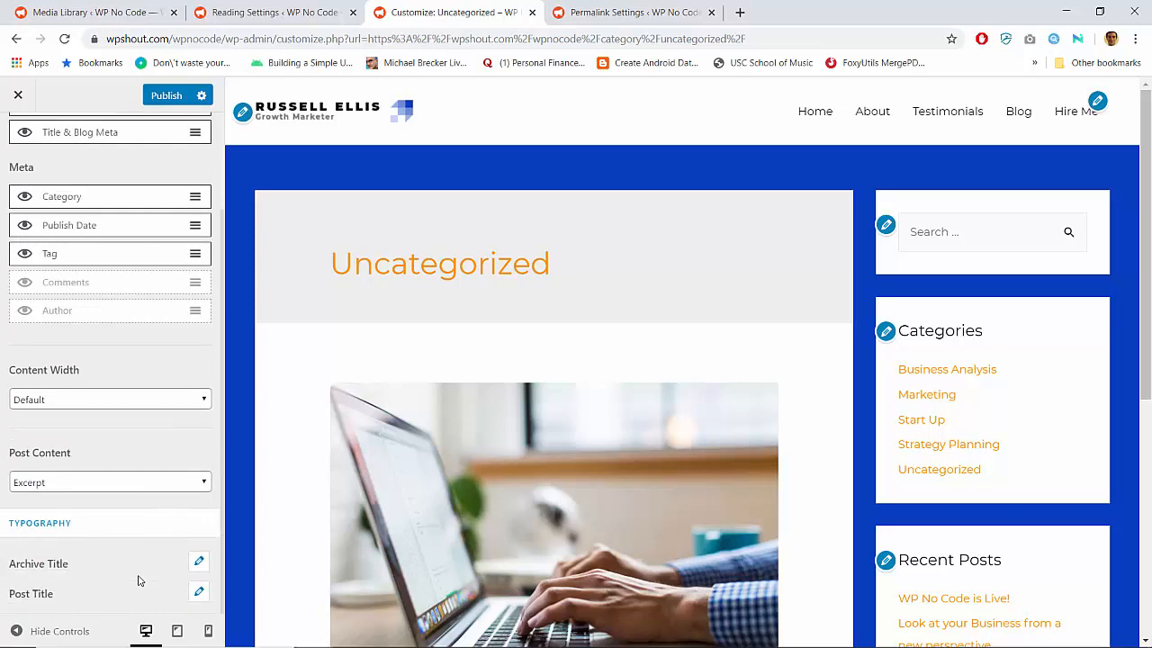
{"action": "scroll", "coordinate": [300, 412], "scroll_direction": "down", "scroll_amount": 5}
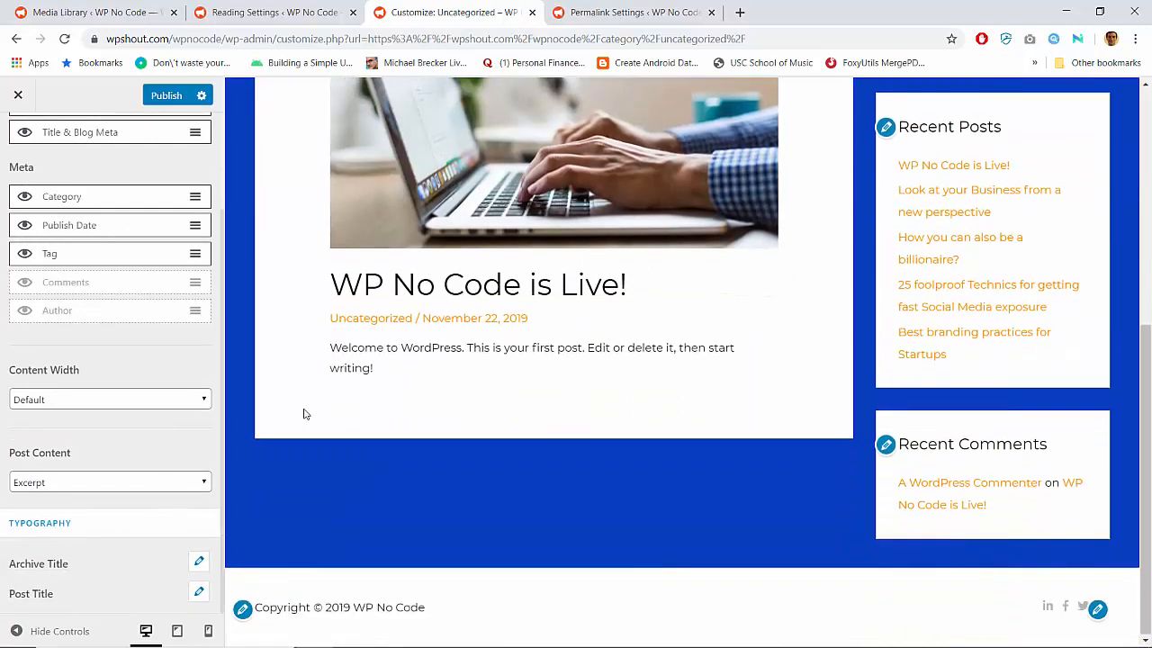
{"action": "scroll", "coordinate": [300, 412], "scroll_direction": "up", "scroll_amount": 5}
{"action": "scroll", "coordinate": [206, 385], "scroll_direction": "up", "scroll_amount": 2}
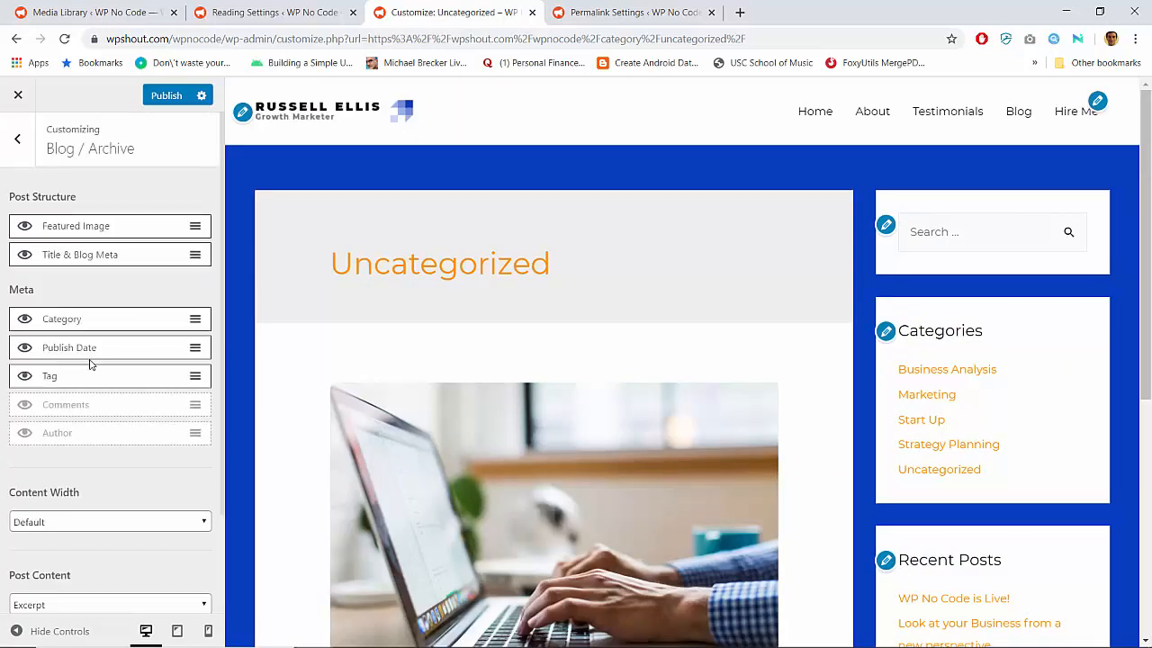
{"action": "left_click", "coordinate": [19, 144]}
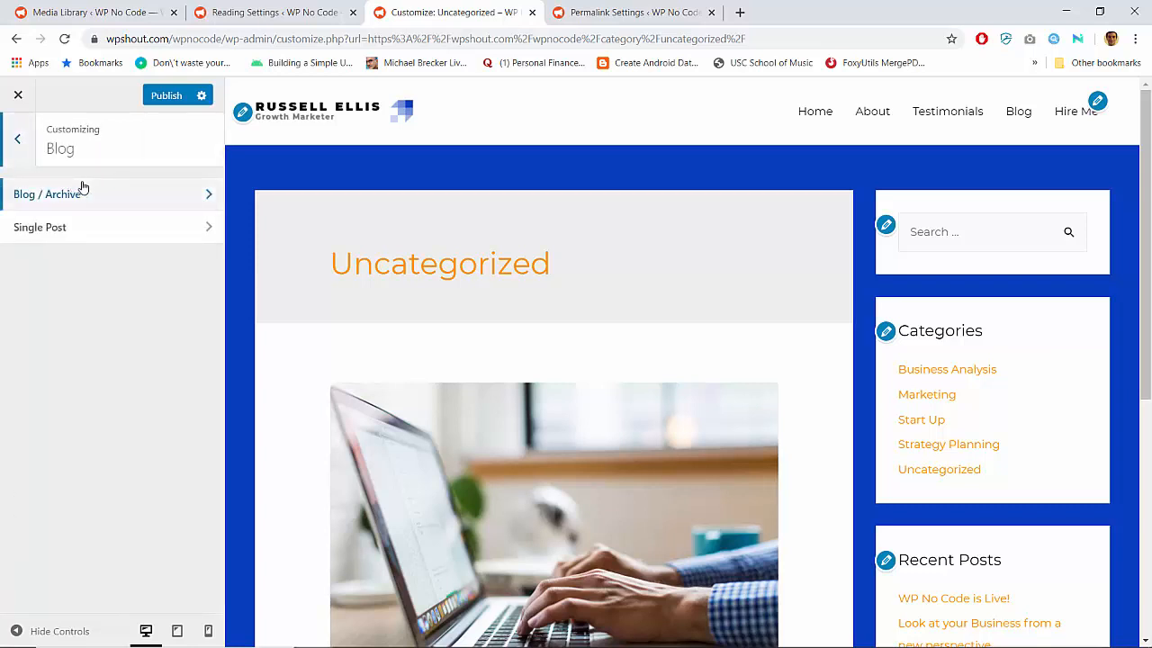
{"action": "left_click", "coordinate": [19, 144]}
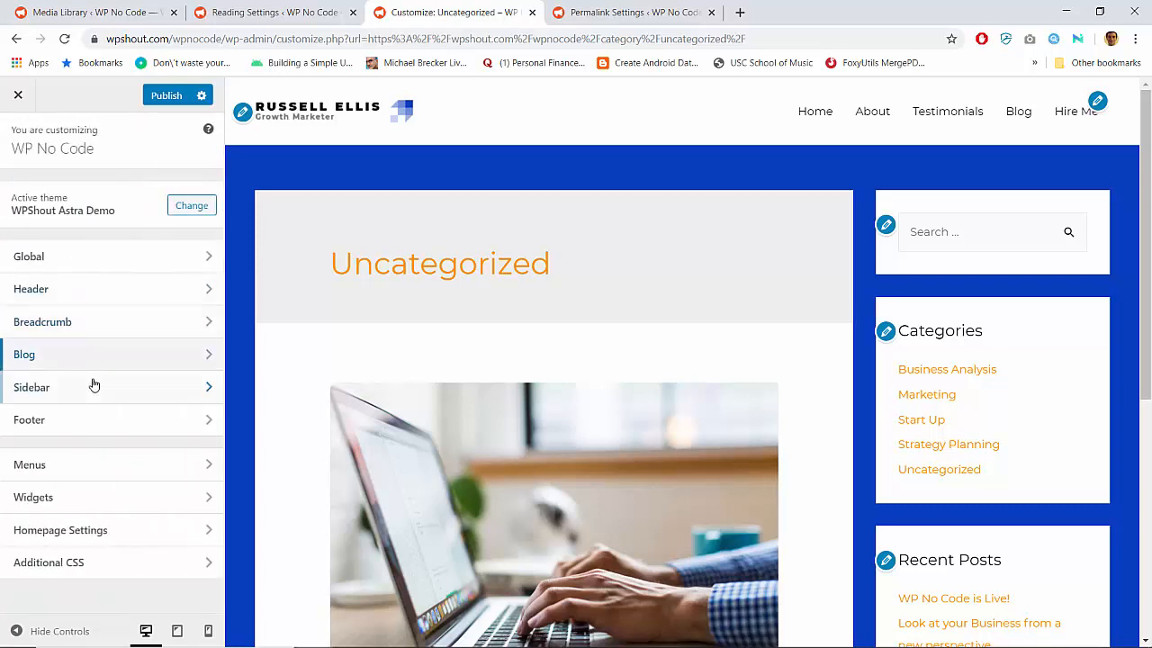
{"action": "left_click", "coordinate": [87, 291]}
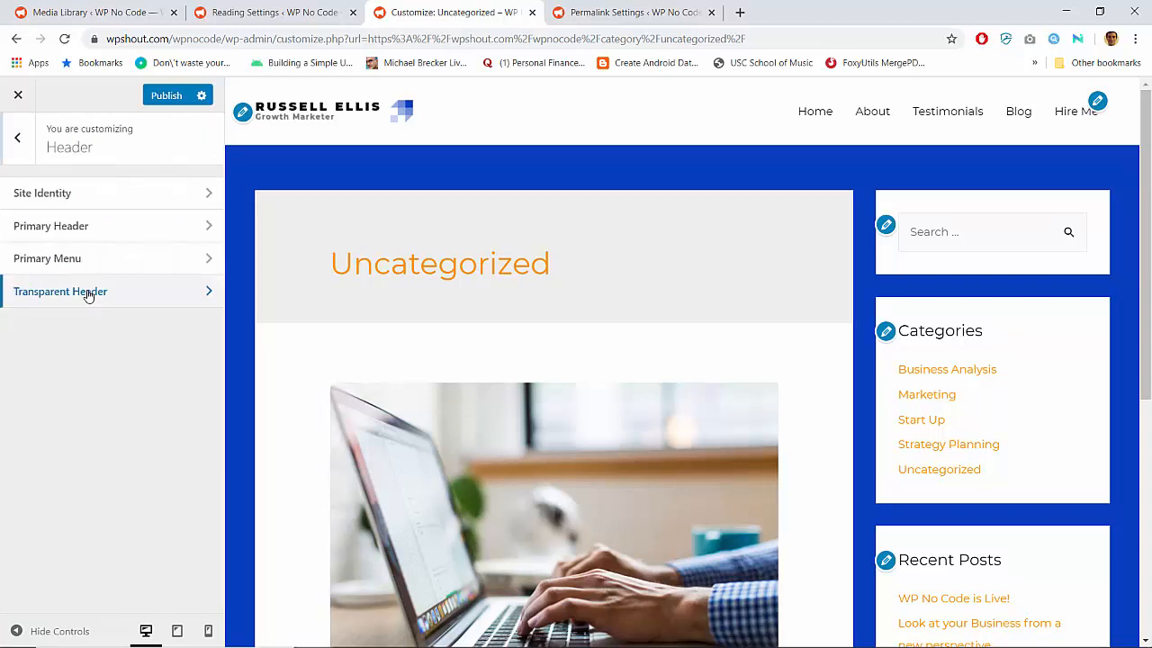
{"action": "left_click", "coordinate": [19, 144]}
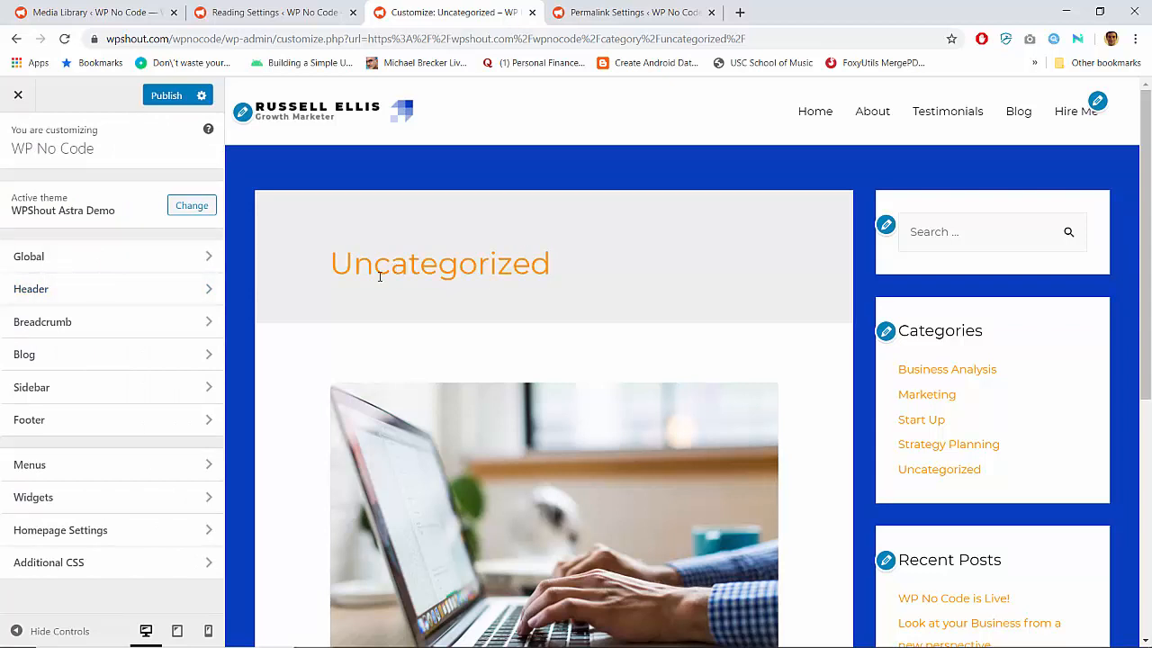
Look through the Global Base Colors settings for an option affecting the Uncategorized archive's title area
{"action": "left_click", "coordinate": [185, 259]}
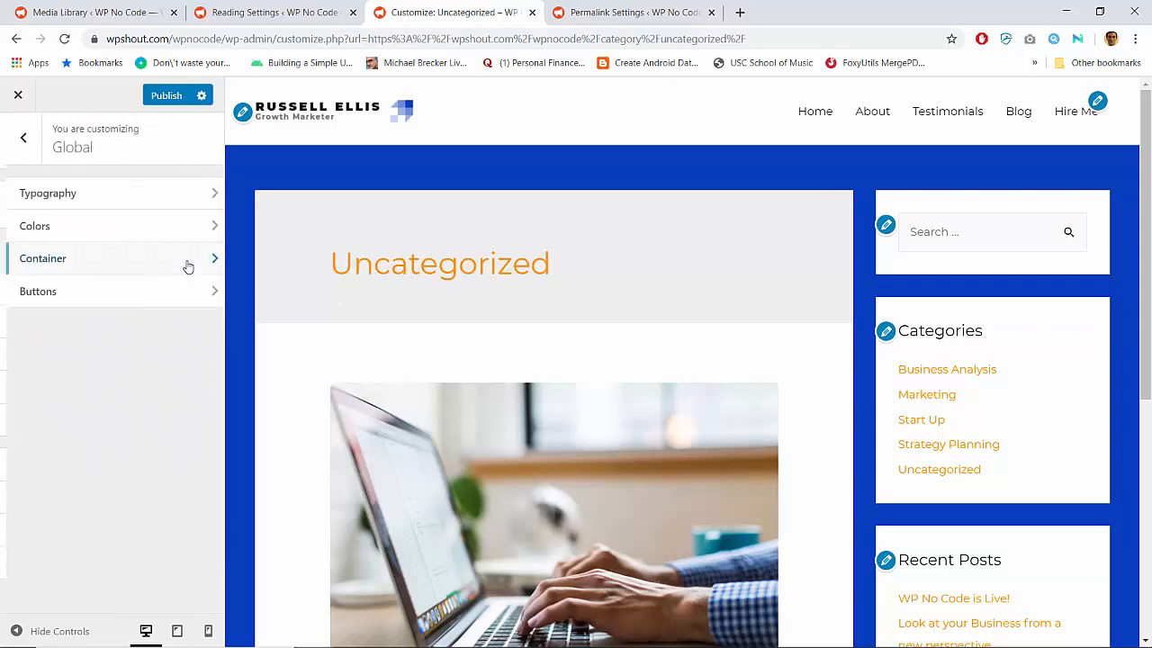
{"action": "left_click", "coordinate": [164, 229]}
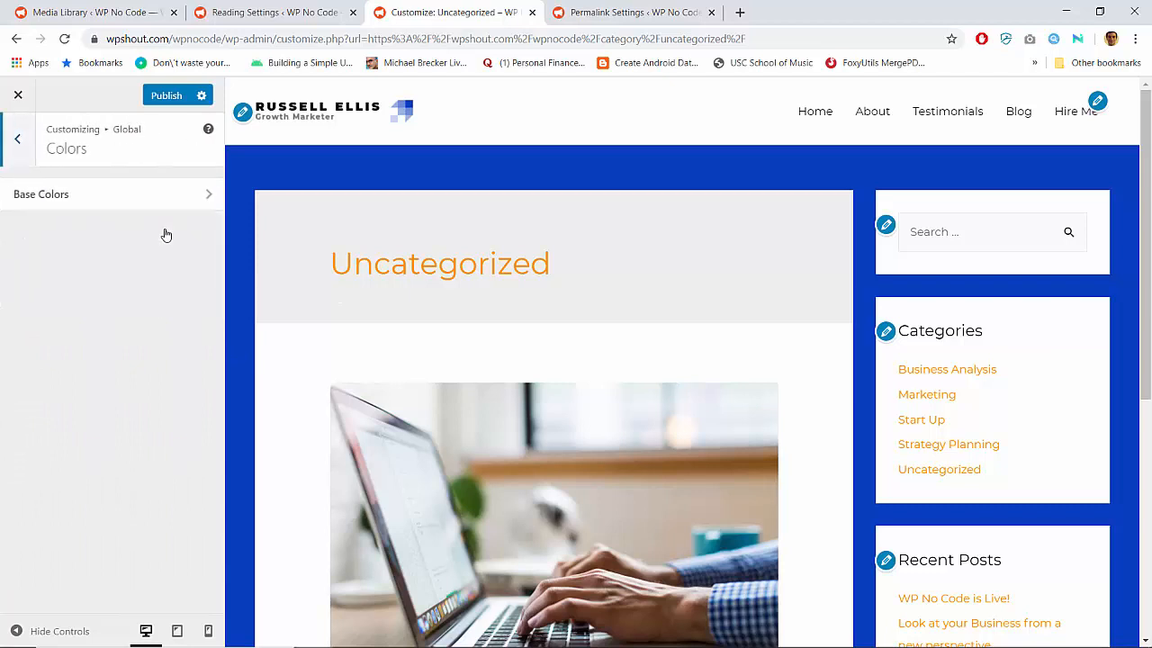
{"action": "left_click", "coordinate": [162, 199]}
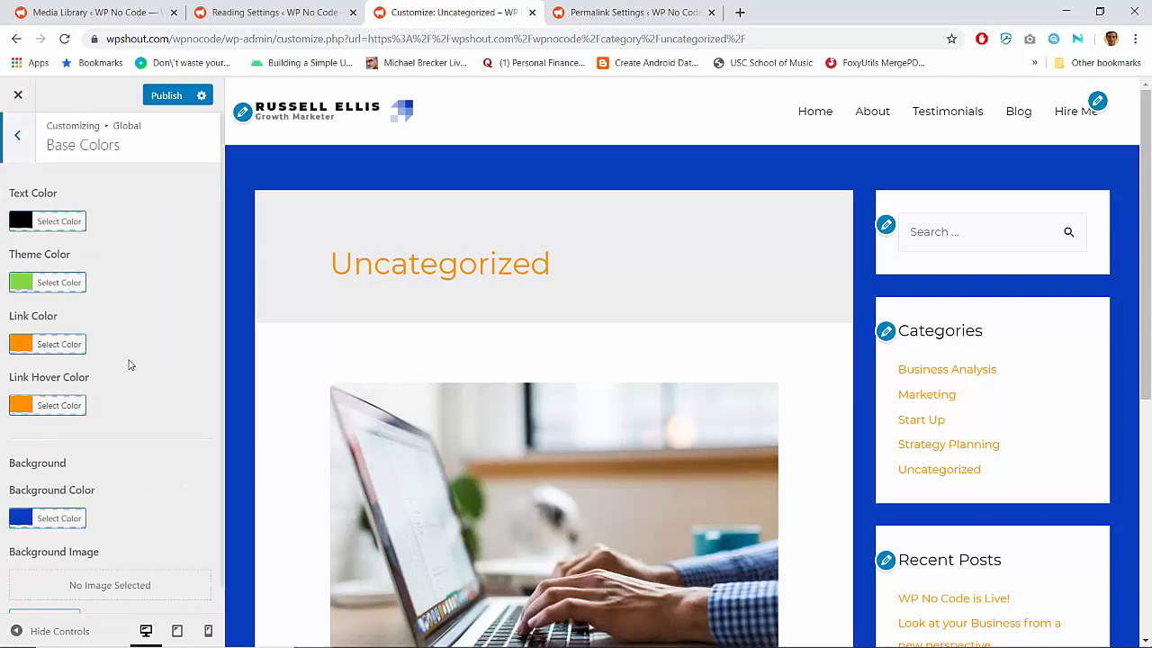
{"action": "scroll", "coordinate": [129, 363], "scroll_direction": "down", "scroll_amount": 1}
{"action": "scroll", "coordinate": [129, 363], "scroll_direction": "up", "scroll_amount": 1}
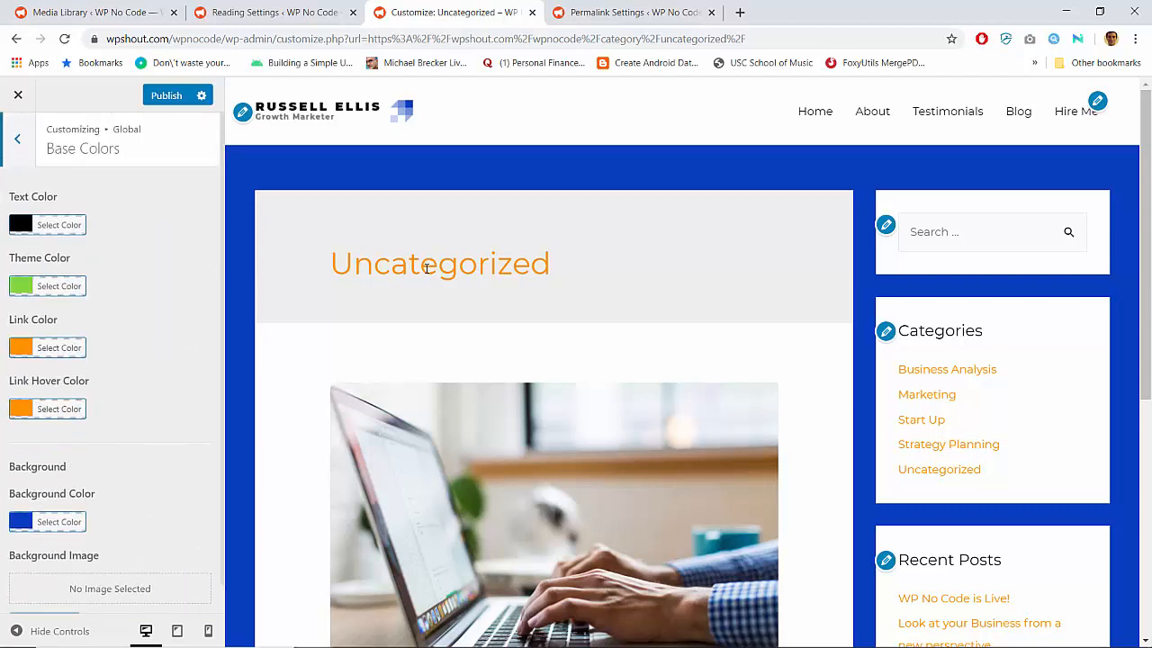
{"action": "left_click", "coordinate": [18, 146]}
{"action": "left_click", "coordinate": [16, 144]}
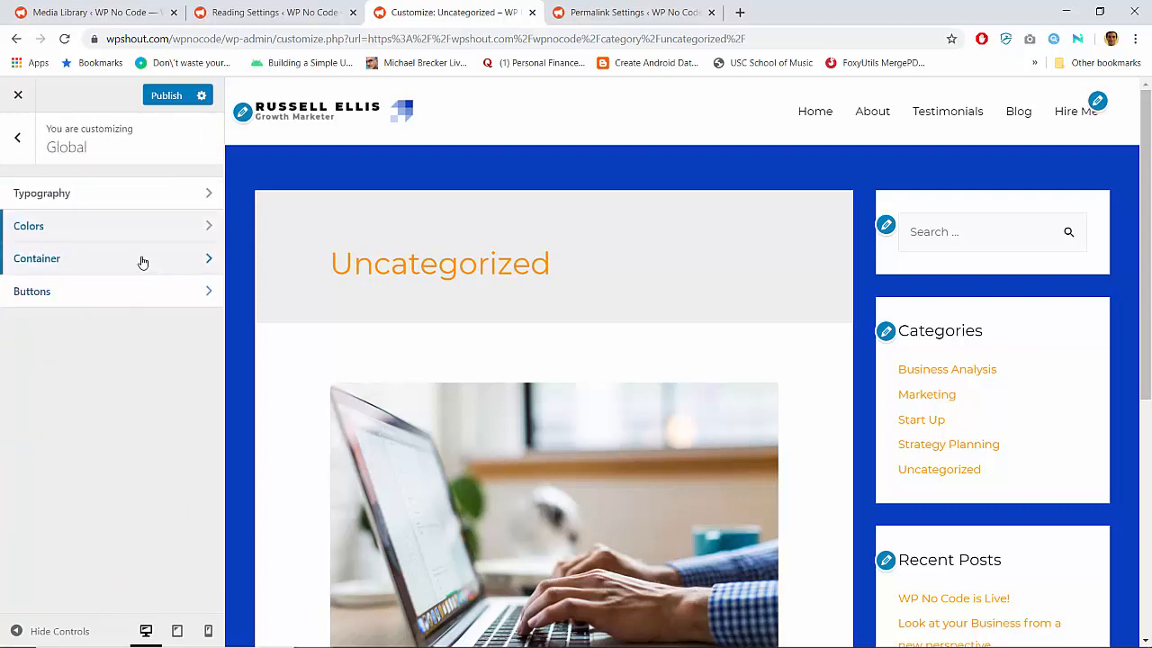
Check the Breadcrumb and Header sections of the Customizer for archive title styling options
{"action": "left_click", "coordinate": [17, 138]}
{"action": "left_click", "coordinate": [136, 320]}
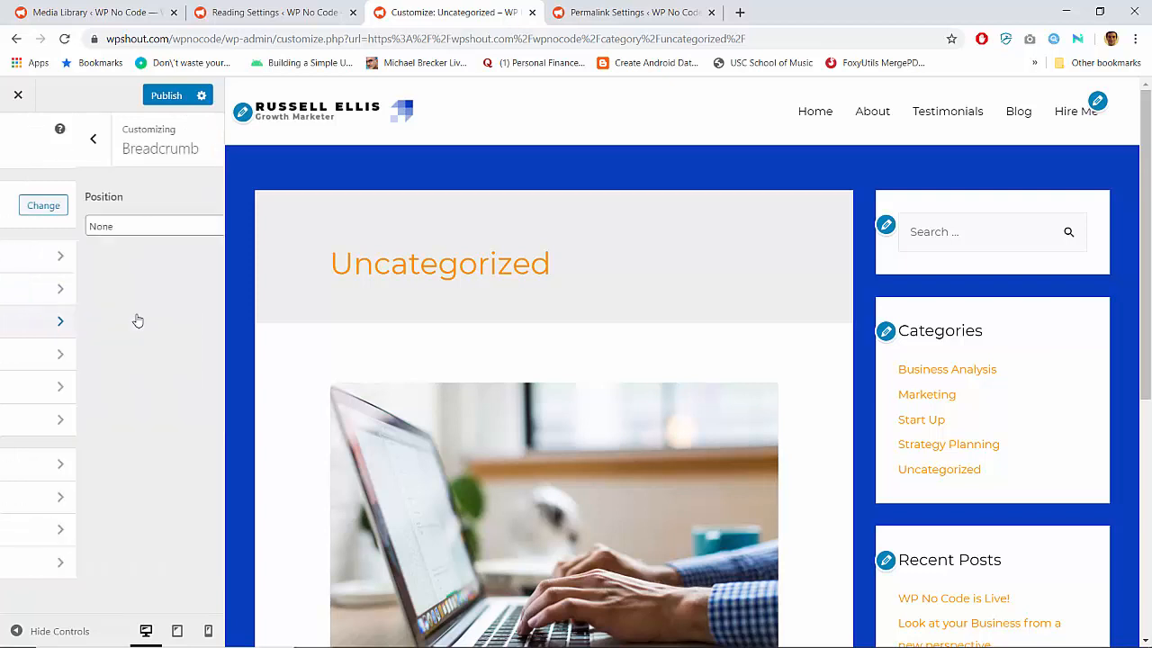
{"action": "left_click", "coordinate": [31, 160]}
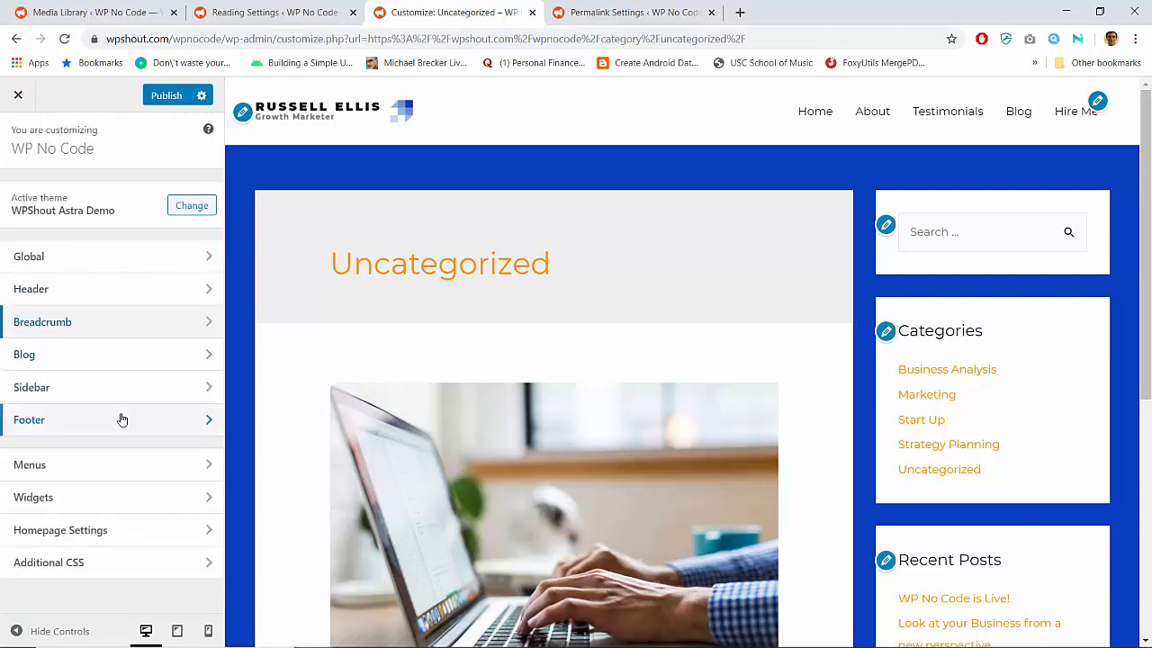
{"action": "left_click", "coordinate": [103, 291]}
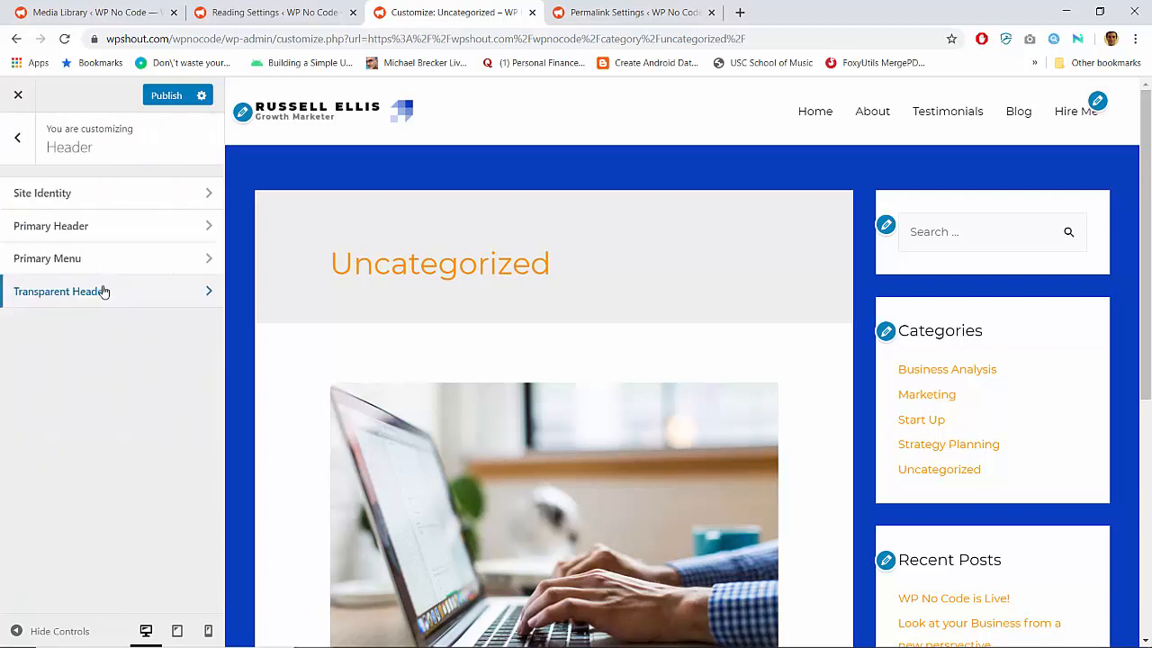
{"action": "left_click", "coordinate": [16, 142]}
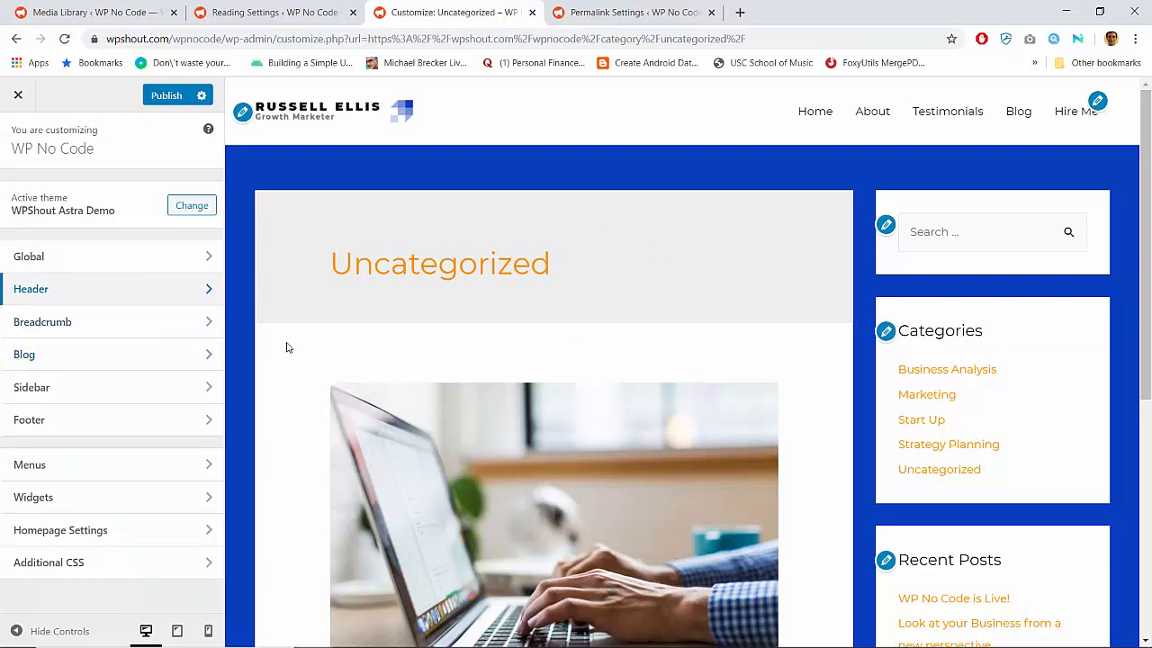
Review the Uncategorized archive preview, publish the customizations and close the Customizer
{"action": "scroll", "coordinate": [599, 295], "scroll_direction": "down", "scroll_amount": 5}
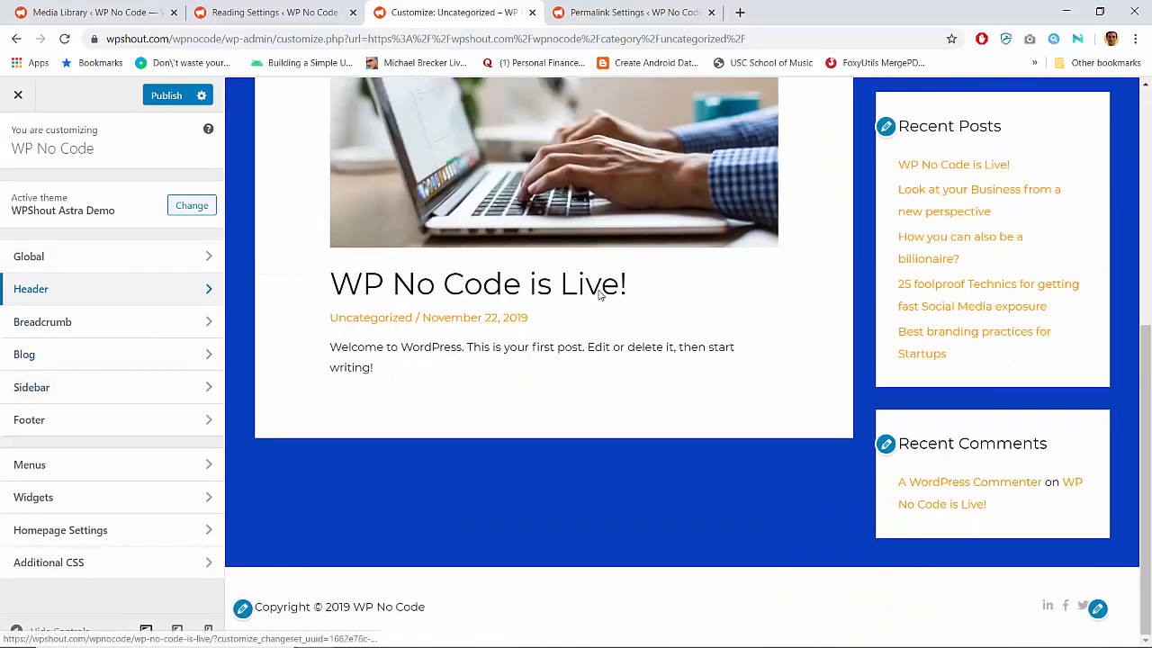
{"action": "scroll", "coordinate": [600, 295], "scroll_direction": "up", "scroll_amount": 5}
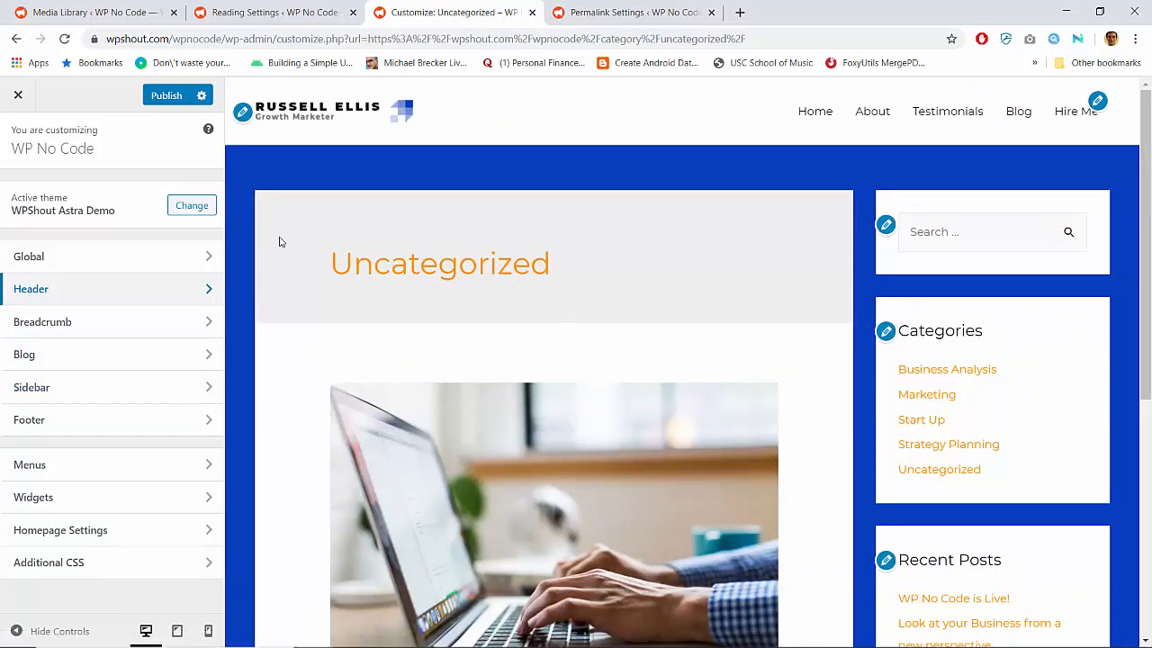
{"action": "left_click", "coordinate": [166, 95]}
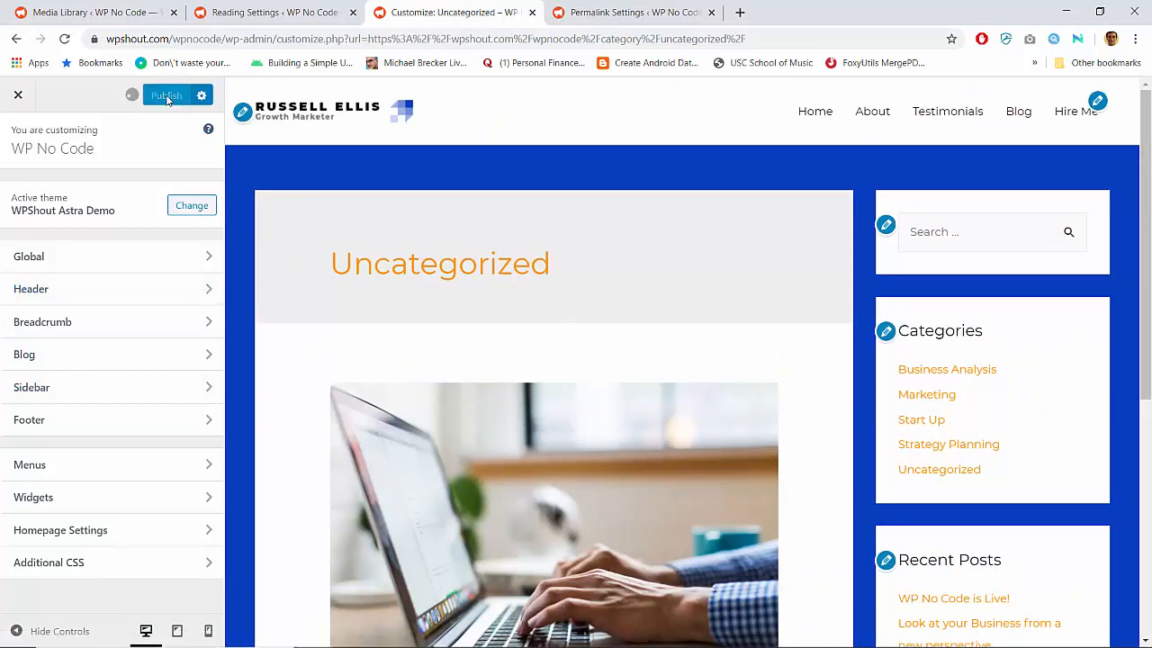
{"action": "left_click", "coordinate": [18, 94]}
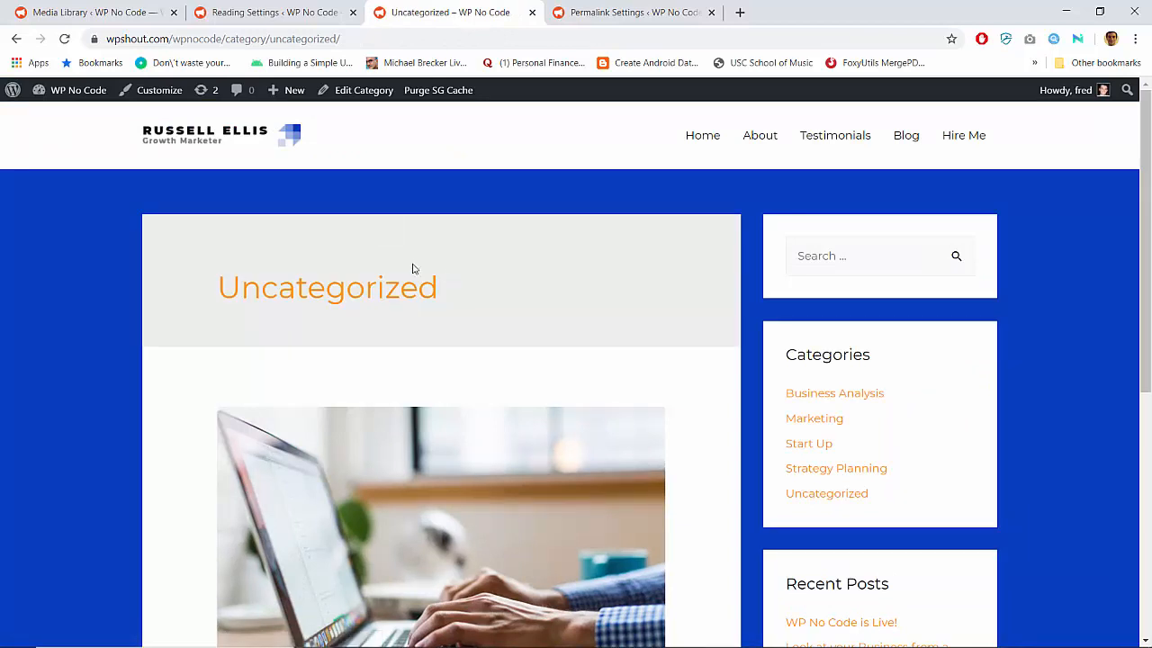
Switch to the Reading Settings browser tab and open the page for adding new plugins
{"action": "left_click", "coordinate": [292, 7]}
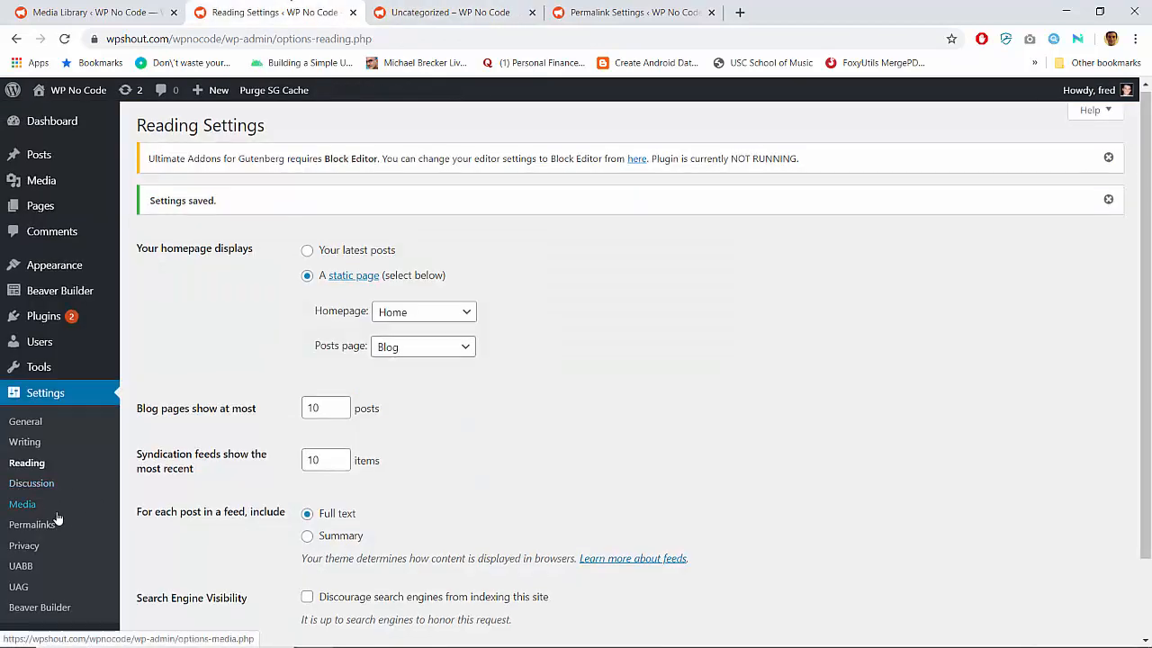
{"action": "scroll", "coordinate": [57, 519], "scroll_direction": "down", "scroll_amount": 1}
{"action": "scroll", "coordinate": [57, 520], "scroll_direction": "up", "scroll_amount": 1}
{"action": "mouse_move", "coordinate": [45, 319]}
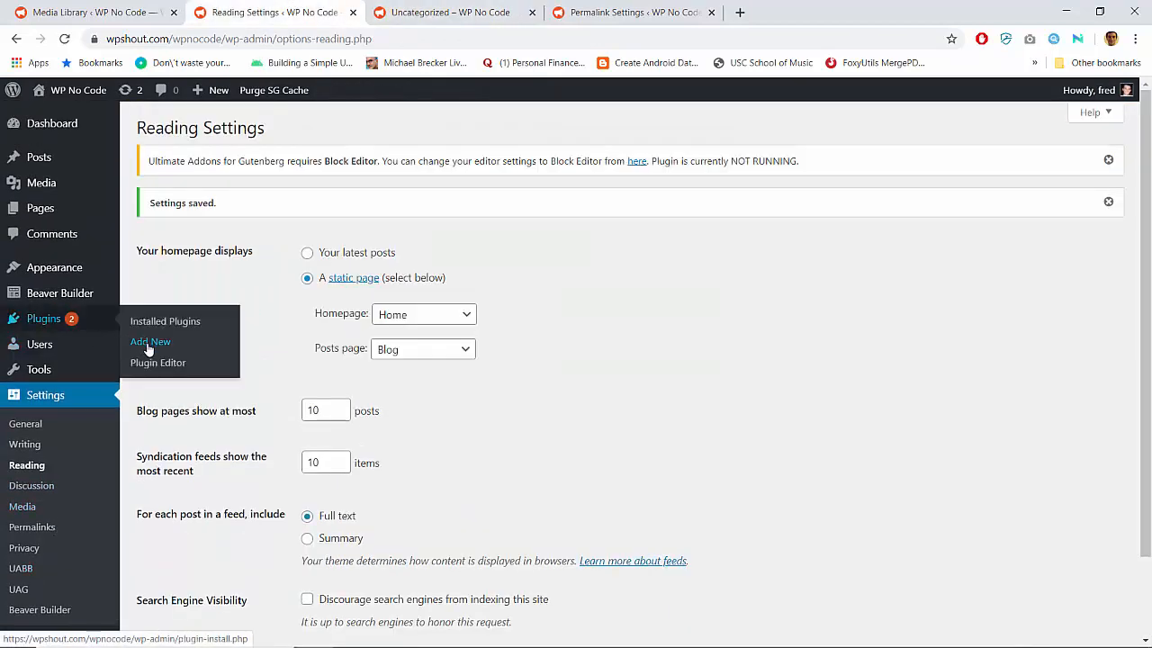
{"action": "left_click", "coordinate": [147, 344]}
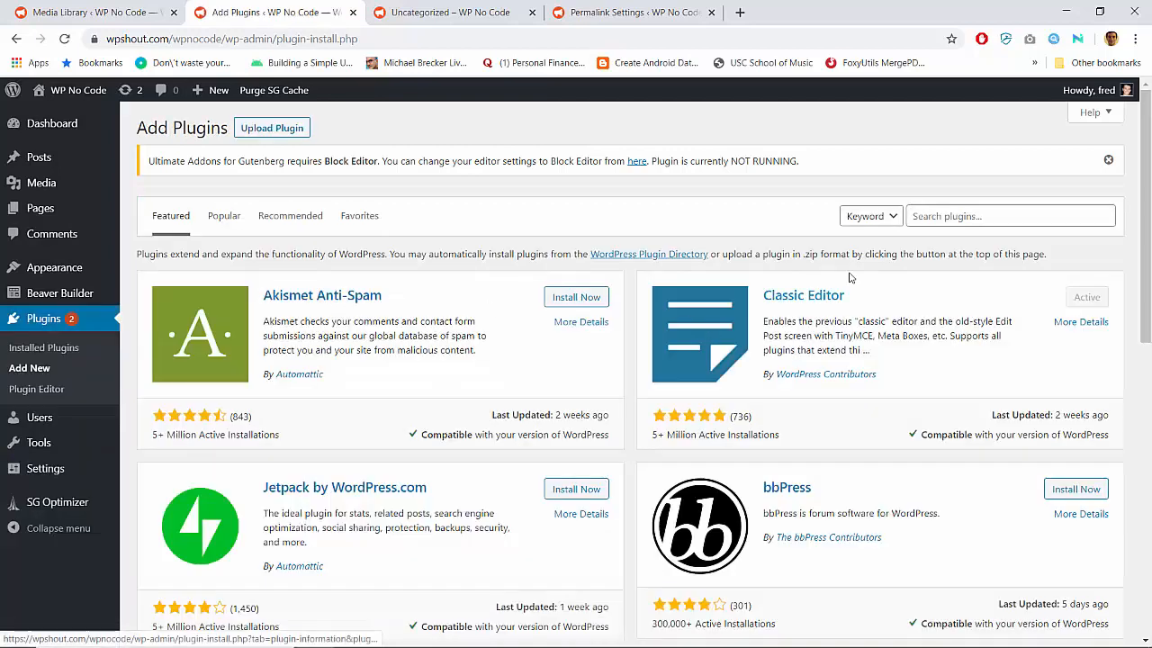
Search the plugin directory for "show current template"
{"action": "left_click", "coordinate": [987, 222]}
{"action": "type", "text": "wh"}
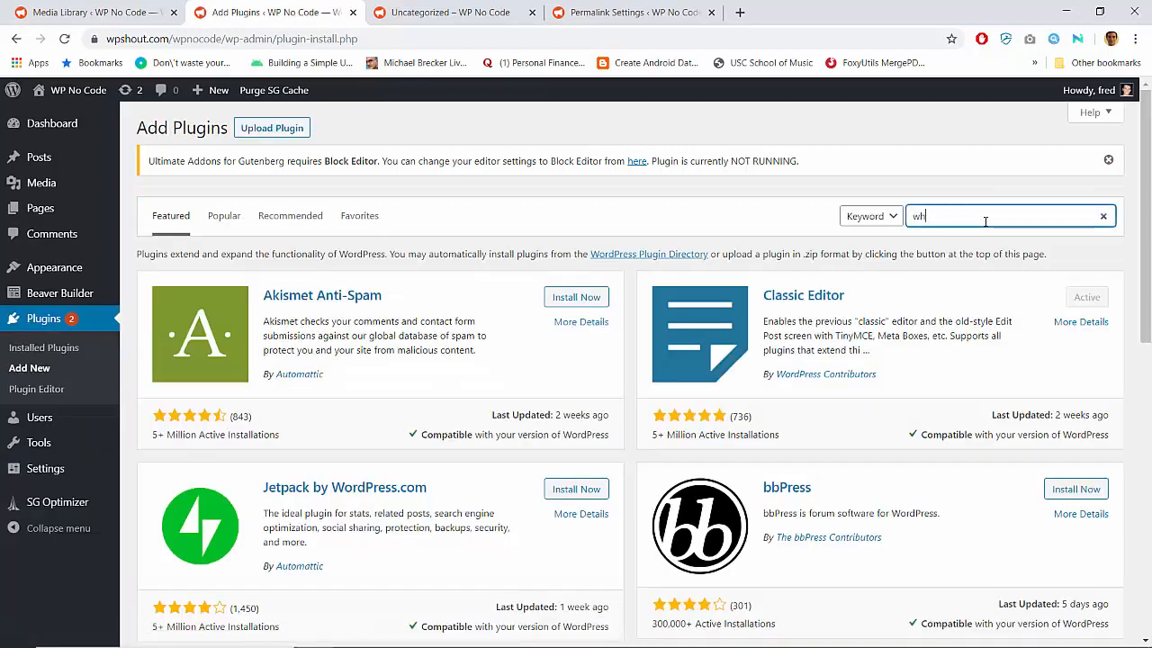
{"action": "type", "text": "ich template"}
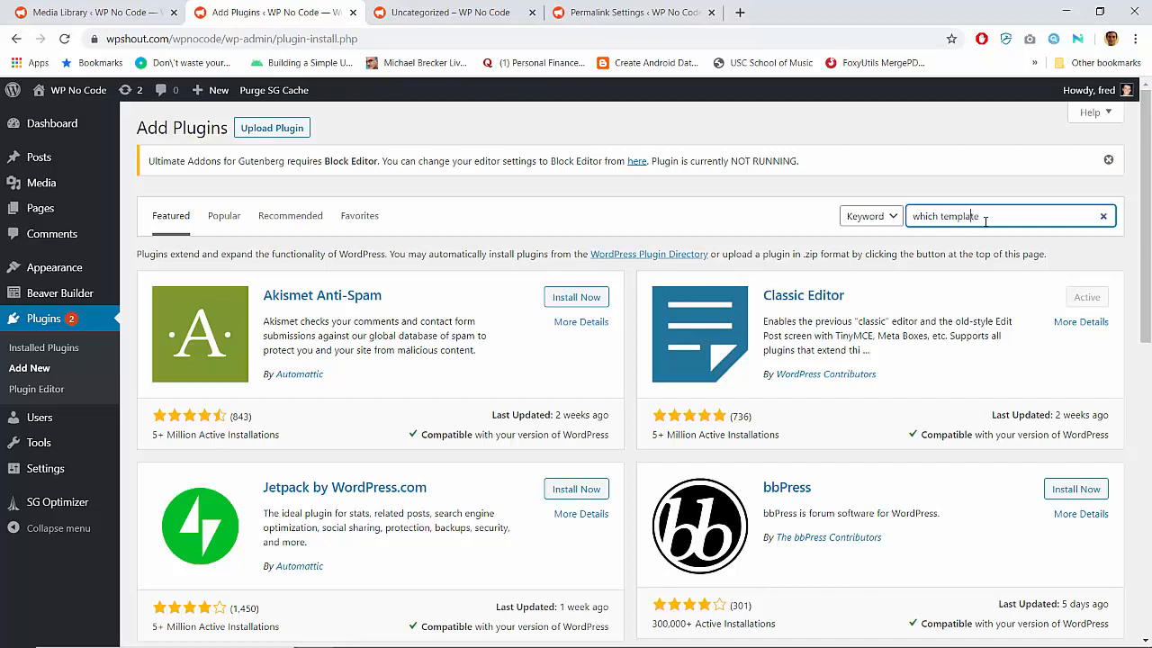
{"action": "key", "text": "Left"}
{"action": "key", "text": "Left"}
{"action": "key", "text": "Left"}
{"action": "key", "text": "Left"}
{"action": "key", "text": "Left"}
{"action": "key", "text": "BackSpace"}
{"action": "key", "text": "BackSpace"}
{"action": "key", "text": "BackSpace"}
{"action": "key", "text": "BackSpace"}
{"action": "key", "text": "BackSpace"}
{"action": "key", "text": "BackSpace"}
{"action": "key", "text": "BackSpace"}
{"action": "type", "text": "s"}
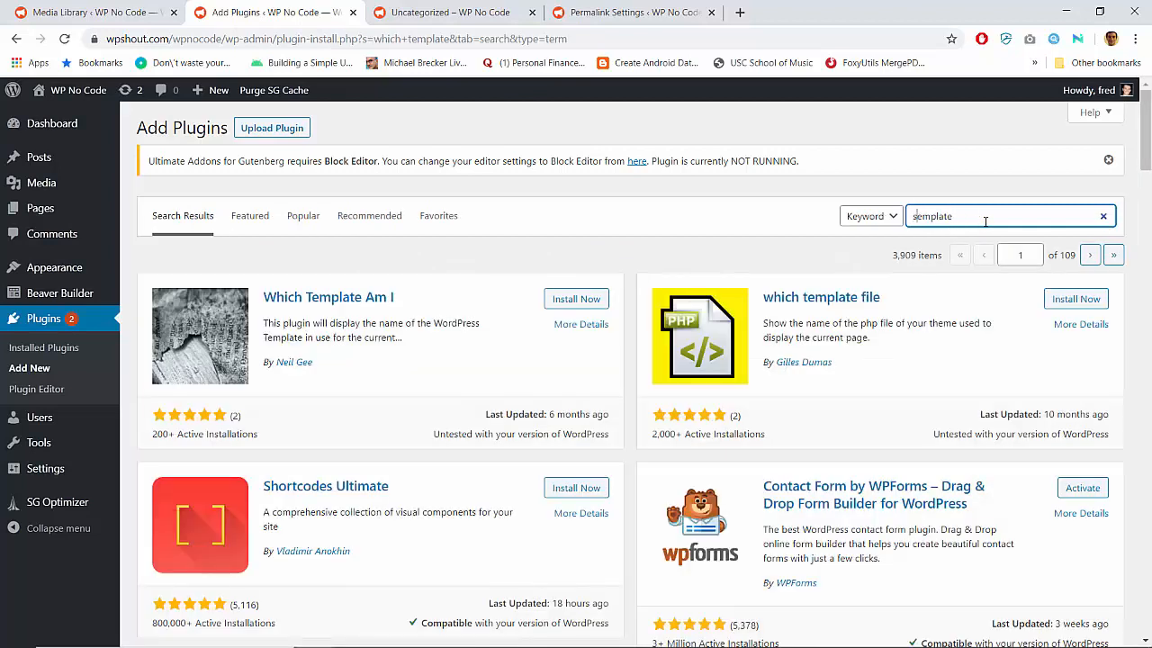
{"action": "type", "text": "how current t"}
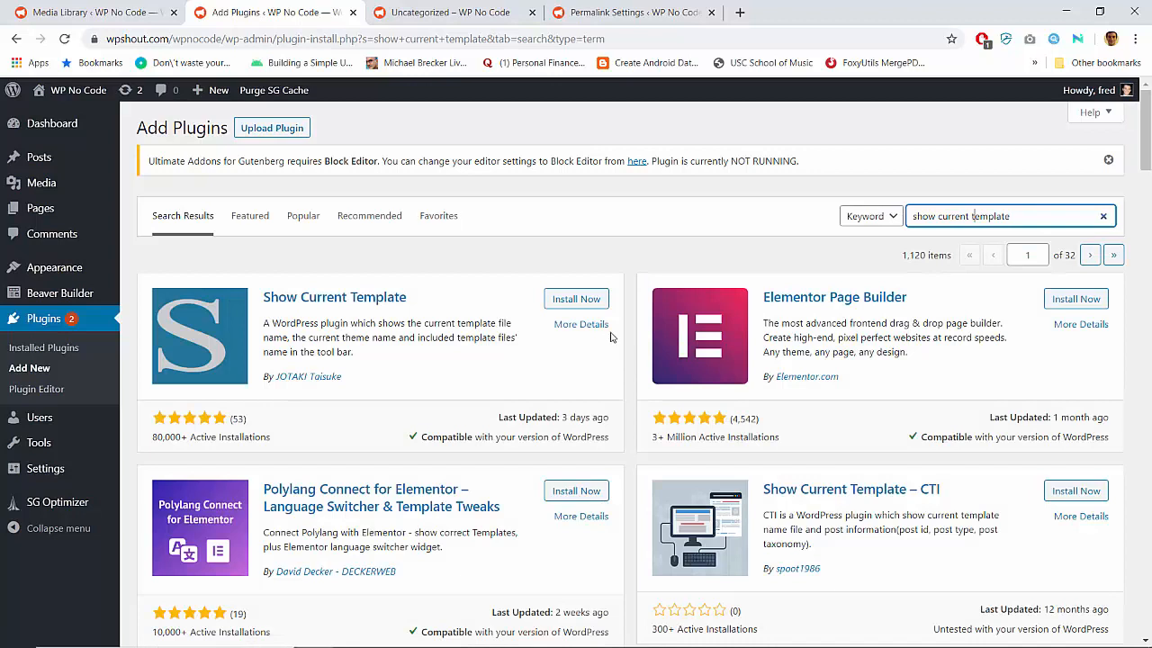
Install and activate the Show Current Template plugin, and reload the Uncategorized archive page
{"action": "left_click", "coordinate": [591, 301]}
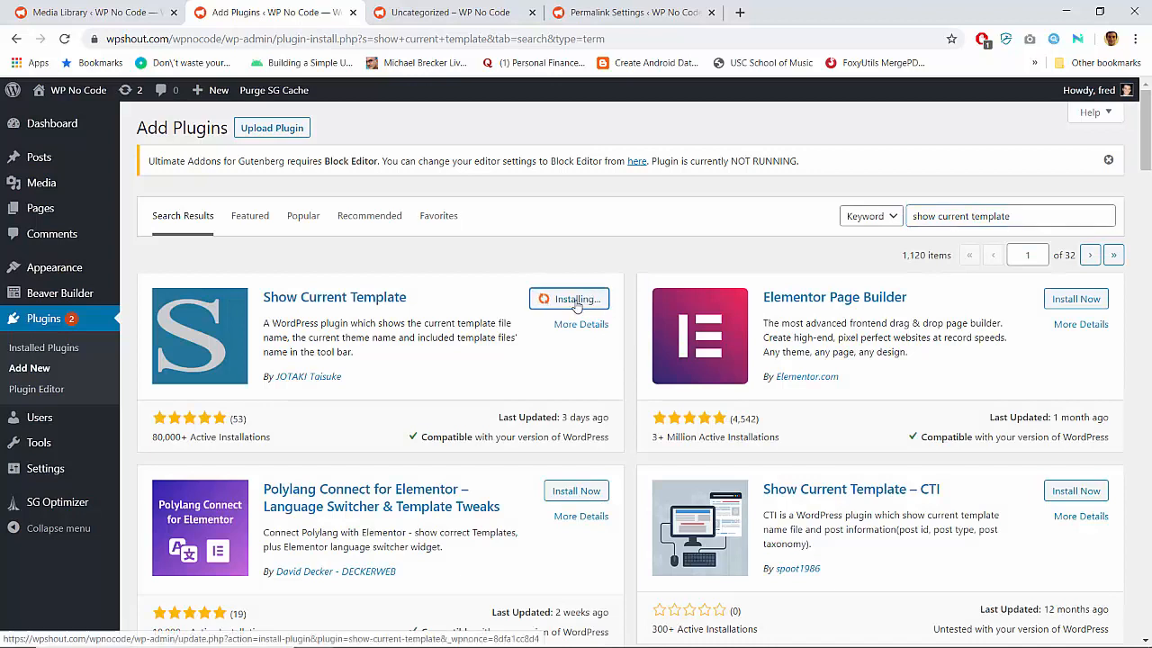
{"action": "left_click", "coordinate": [574, 299]}
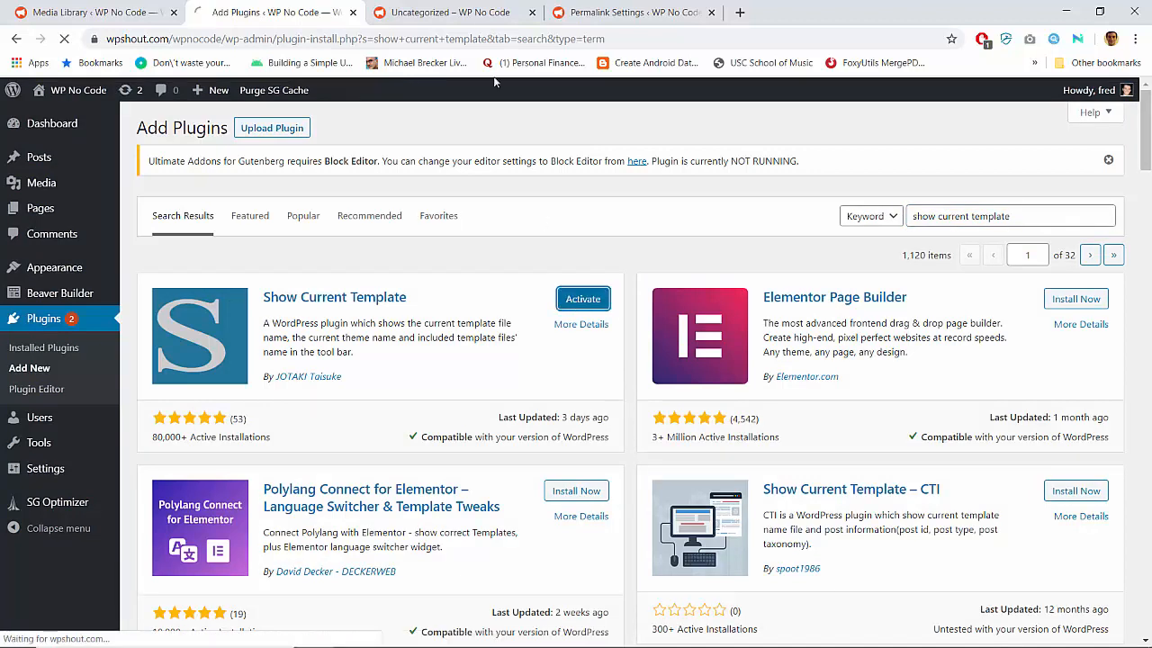
{"action": "left_click", "coordinate": [455, 13]}
{"action": "left_click", "coordinate": [466, 39]}
{"action": "key", "text": "Return"}
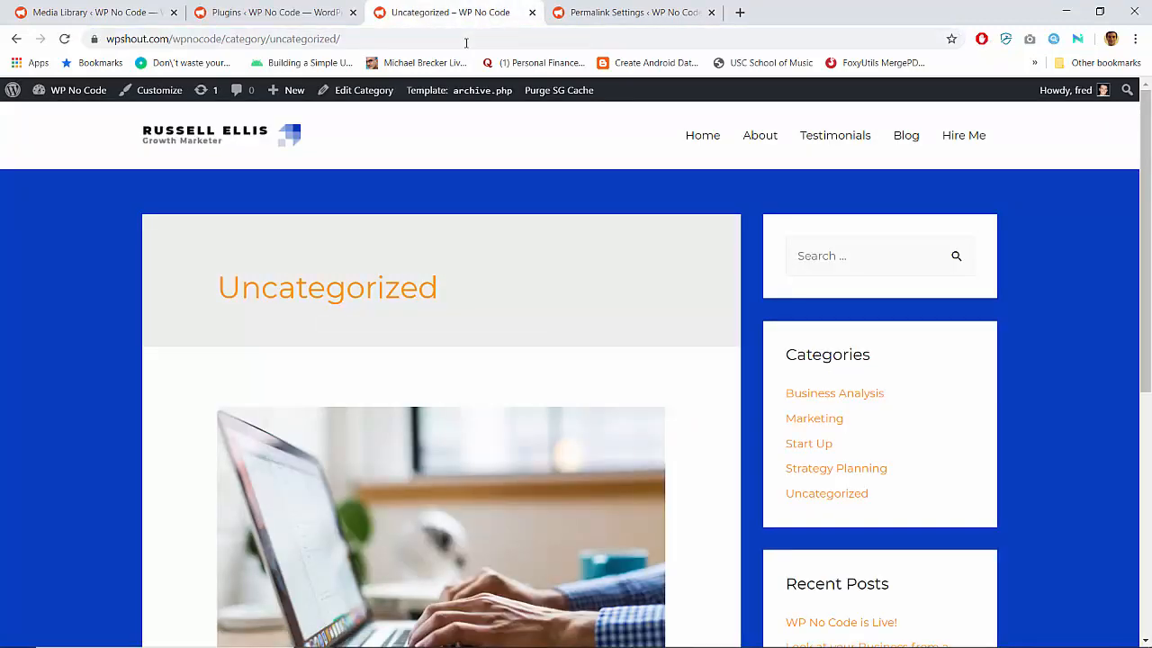
Inspect the template file details for the Uncategorized archive and look over the page's content
{"action": "mouse_move", "coordinate": [459, 90]}
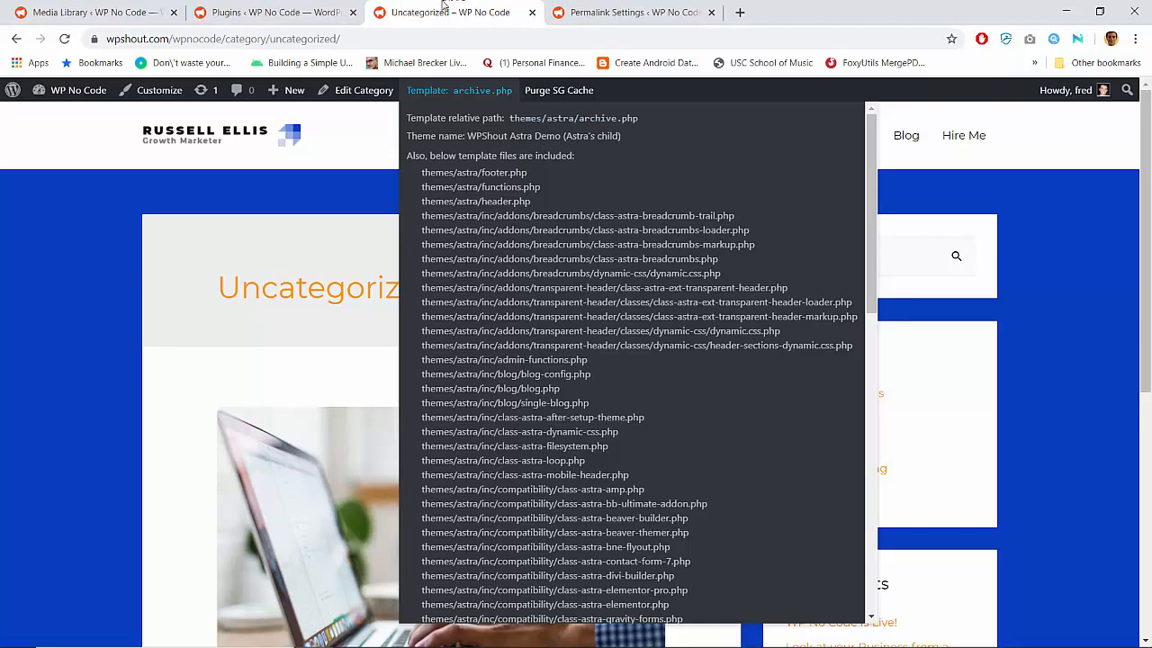
{"action": "scroll", "coordinate": [325, 288], "scroll_direction": "down", "scroll_amount": 4}
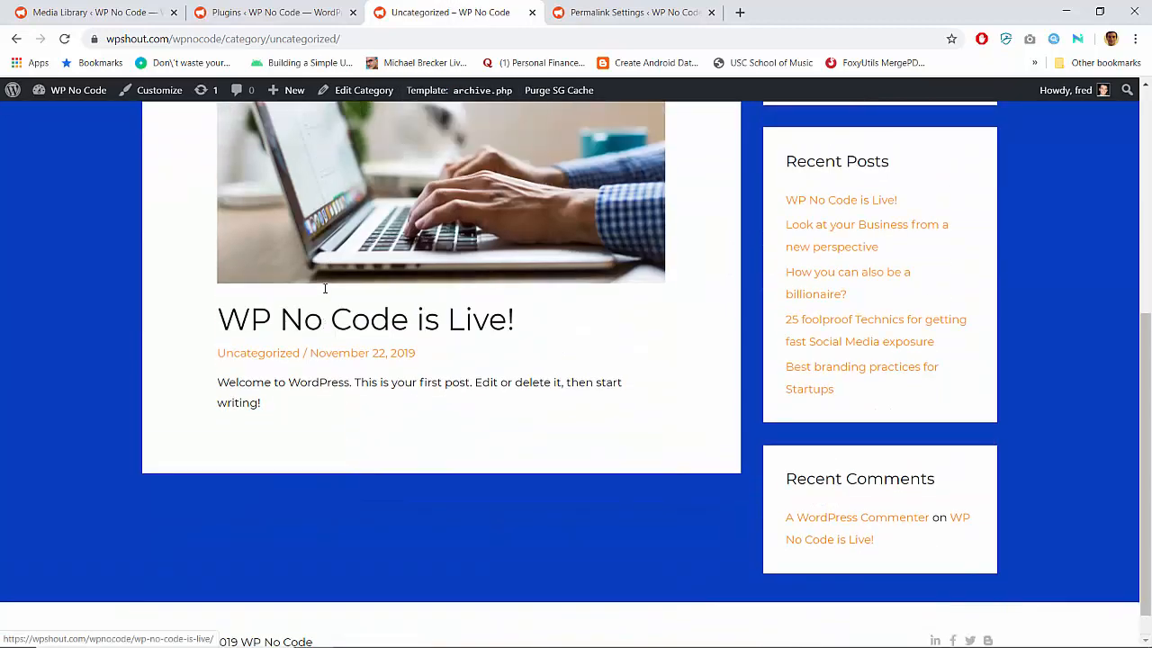
{"action": "scroll", "coordinate": [325, 288], "scroll_direction": "up", "scroll_amount": 4}
{"action": "scroll", "coordinate": [325, 288], "scroll_direction": "down", "scroll_amount": 3}
{"action": "scroll", "coordinate": [538, 197], "scroll_direction": "up", "scroll_amount": 3}
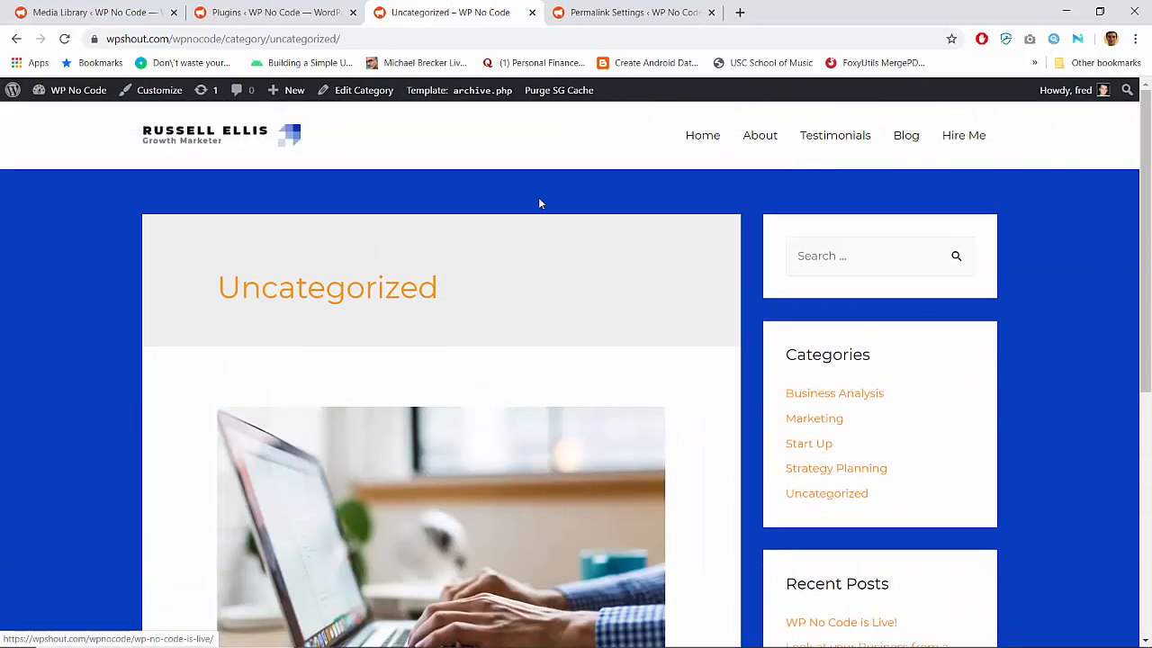
Open the site's Blog page and look through its list of posts
{"action": "left_click", "coordinate": [908, 150]}
{"action": "scroll", "coordinate": [219, 320], "scroll_direction": "down", "scroll_amount": 4}
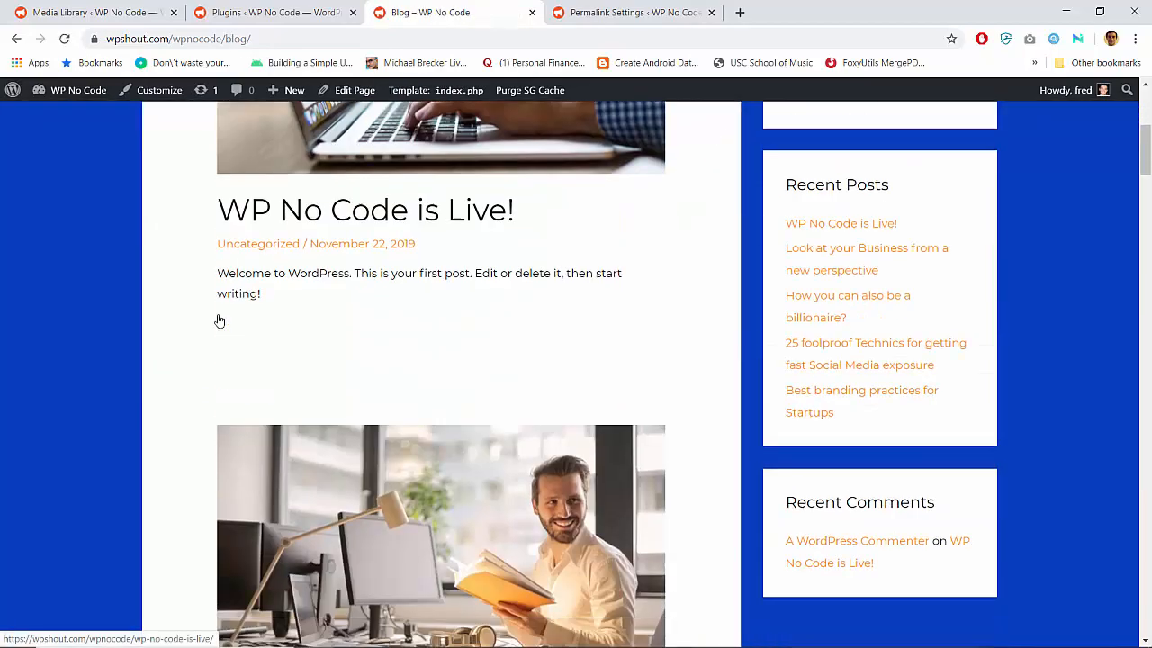
{"action": "scroll", "coordinate": [220, 321], "scroll_direction": "down", "scroll_amount": 6}
{"action": "scroll", "coordinate": [220, 320], "scroll_direction": "up", "scroll_amount": 7}
{"action": "scroll", "coordinate": [220, 321], "scroll_direction": "down", "scroll_amount": 10}
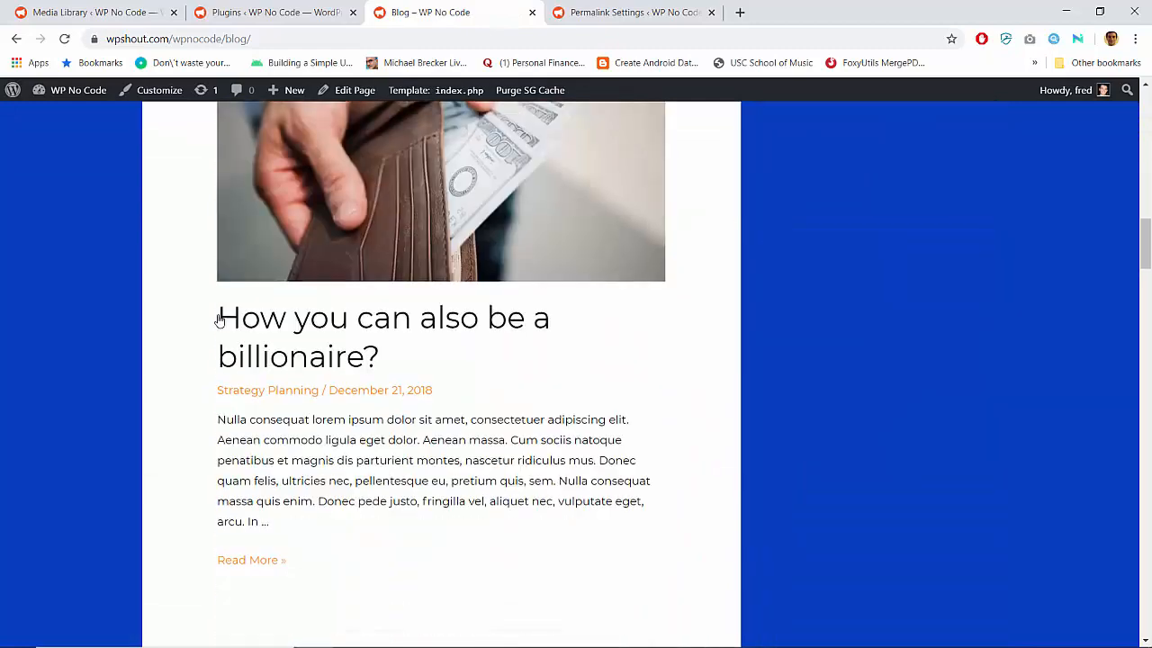
{"action": "scroll", "coordinate": [220, 320], "scroll_direction": "up", "scroll_amount": 10}
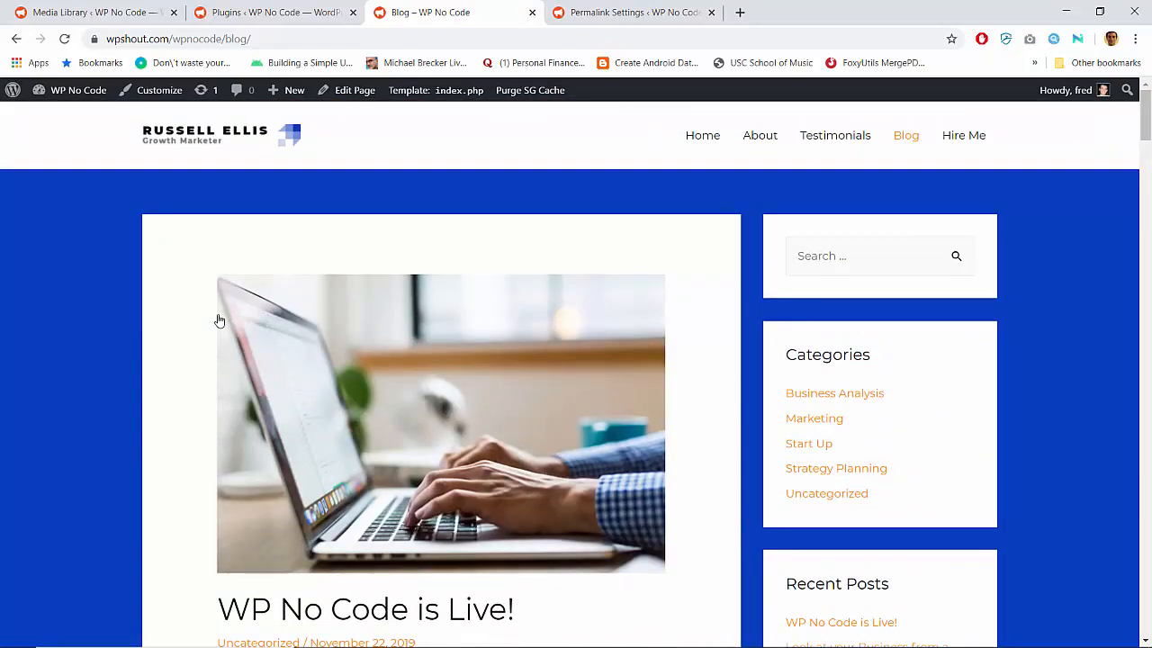
Open the Hire Me page and examine its content, including the unrendered wpforms shortcode
{"action": "left_click", "coordinate": [961, 140]}
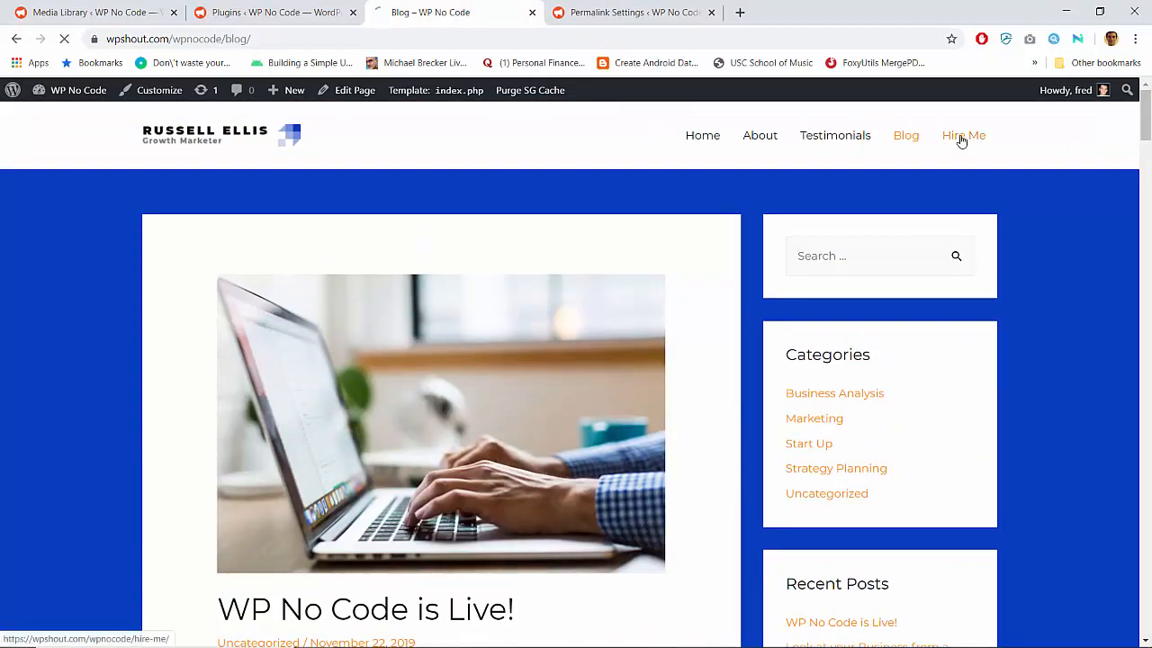
{"action": "scroll", "coordinate": [548, 298], "scroll_direction": "down", "scroll_amount": 6}
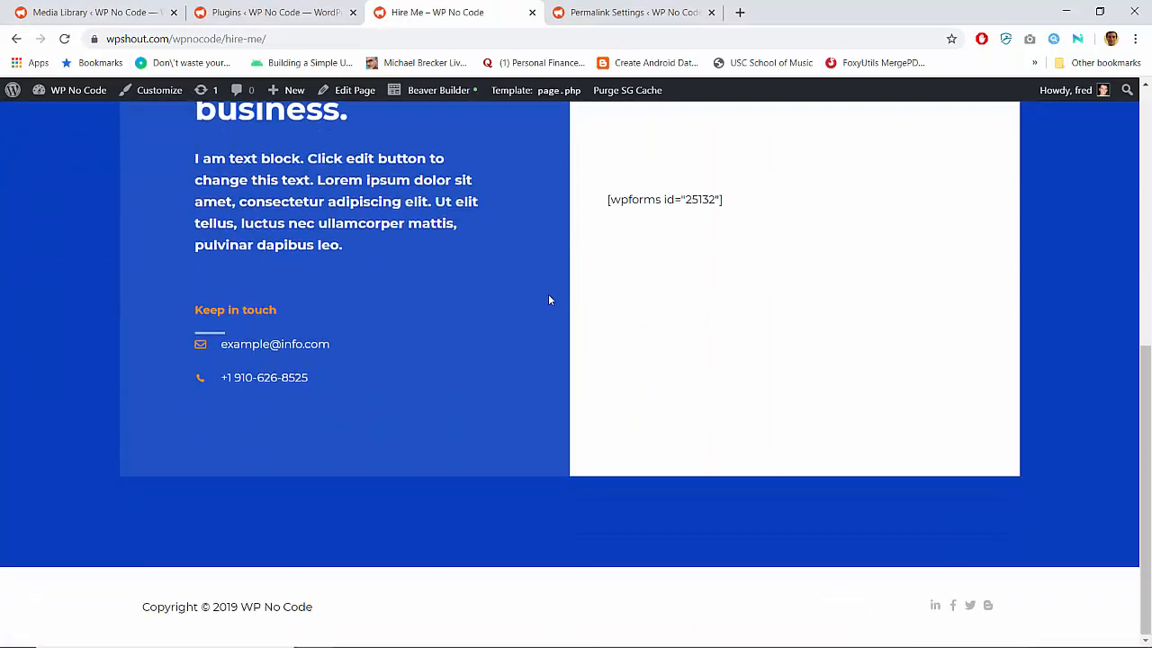
{"action": "scroll", "coordinate": [549, 300], "scroll_direction": "up", "scroll_amount": 2}
{"action": "scroll", "coordinate": [504, 279], "scroll_direction": "up", "scroll_amount": 4}
{"action": "scroll", "coordinate": [548, 399], "scroll_direction": "down", "scroll_amount": 5}
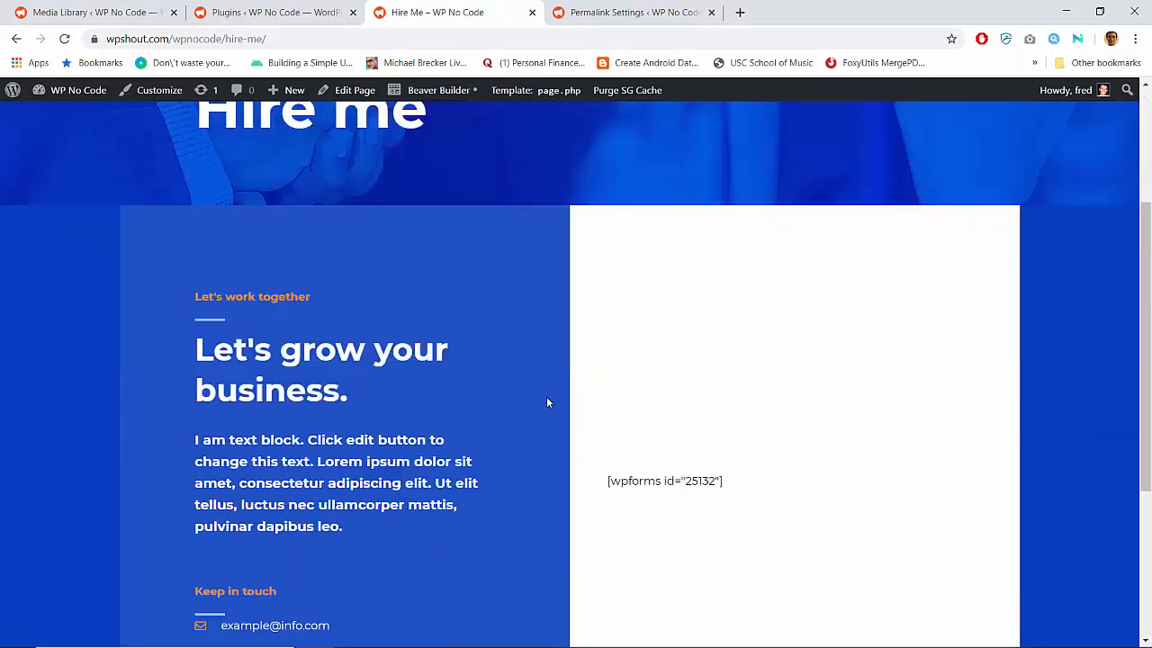
{"action": "triple_click", "coordinate": [671, 202]}
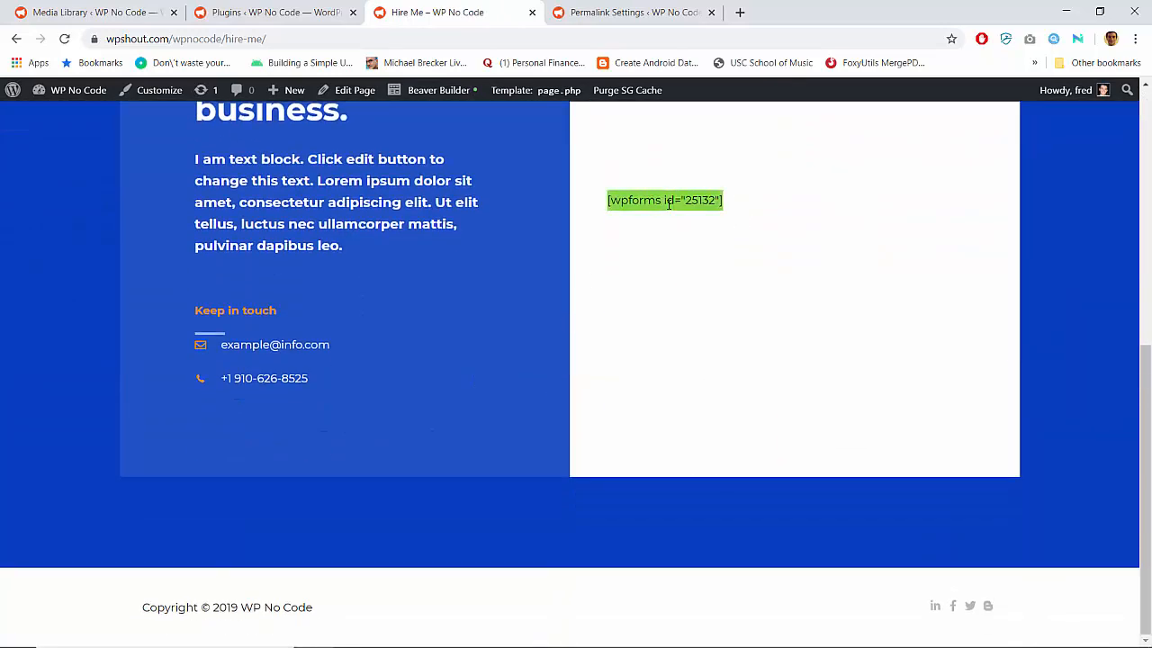
{"action": "scroll", "coordinate": [671, 201], "scroll_direction": "up", "scroll_amount": 3}
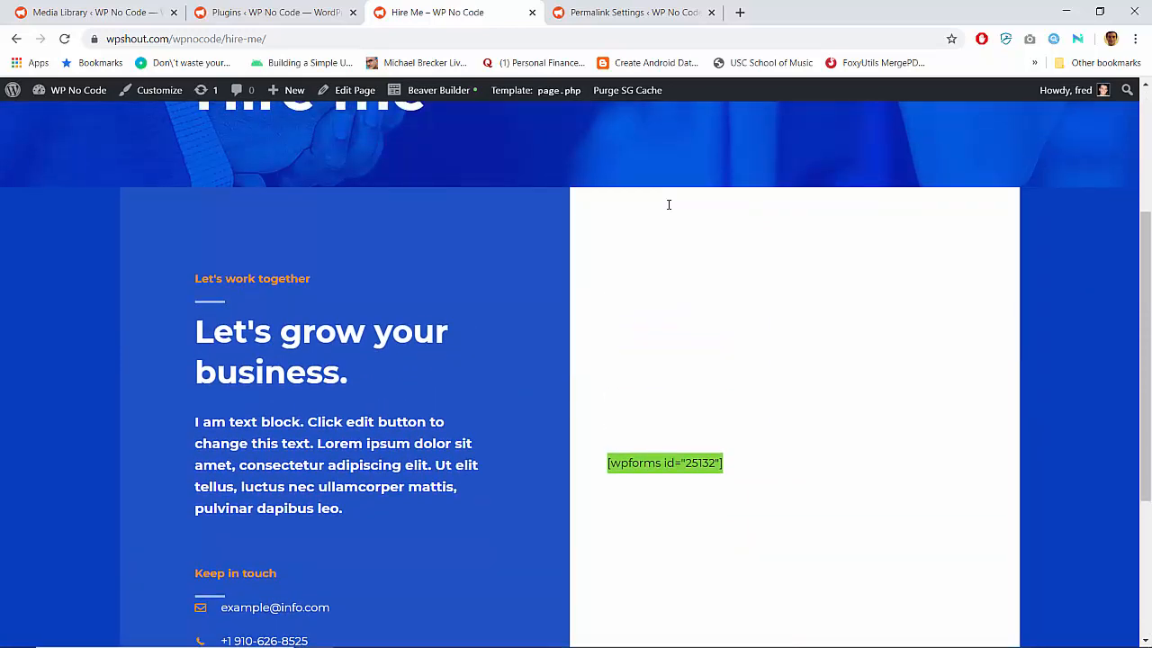
{"action": "scroll", "coordinate": [533, 315], "scroll_direction": "up", "scroll_amount": 3}
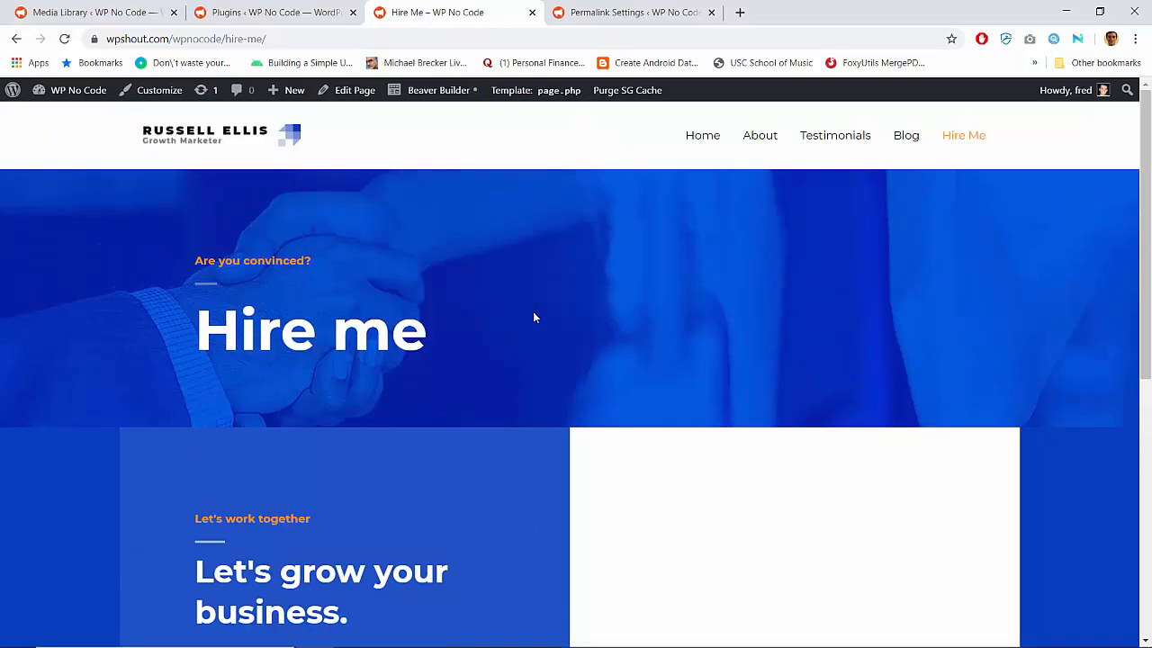
Customize the header from the Hire Me page, making a button the last item in the primary menu
{"action": "scroll", "coordinate": [532, 315], "scroll_direction": "down", "scroll_amount": 2}
{"action": "scroll", "coordinate": [534, 317], "scroll_direction": "down", "scroll_amount": 2}
{"action": "scroll", "coordinate": [677, 285], "scroll_direction": "up", "scroll_amount": 4}
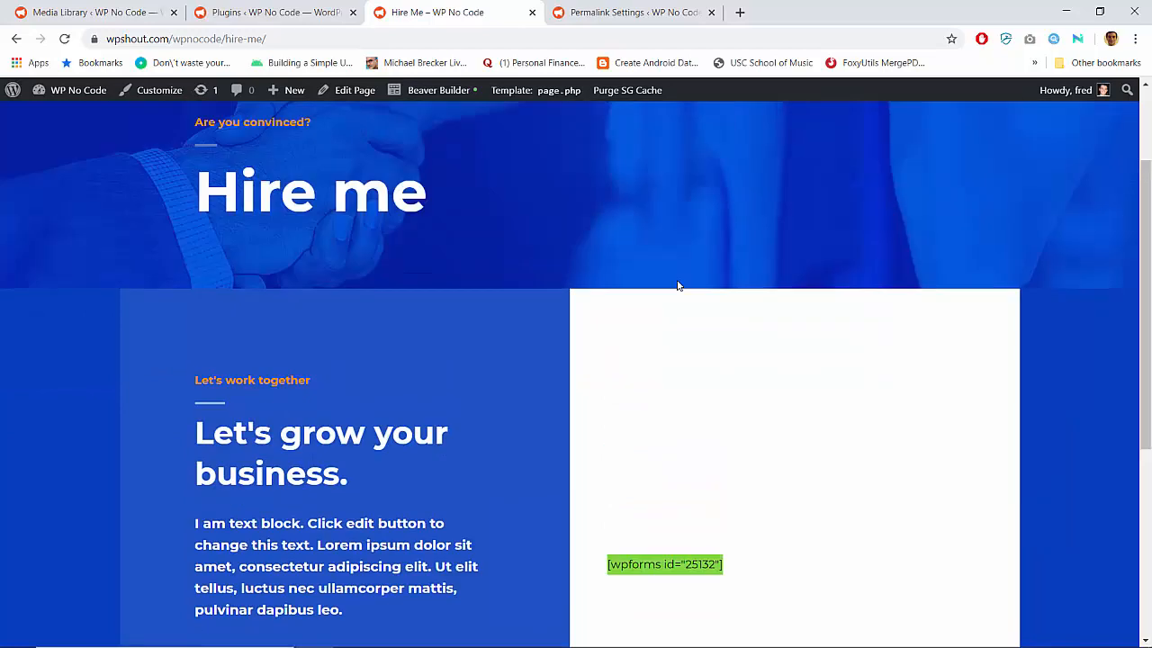
{"action": "left_click", "coordinate": [159, 90]}
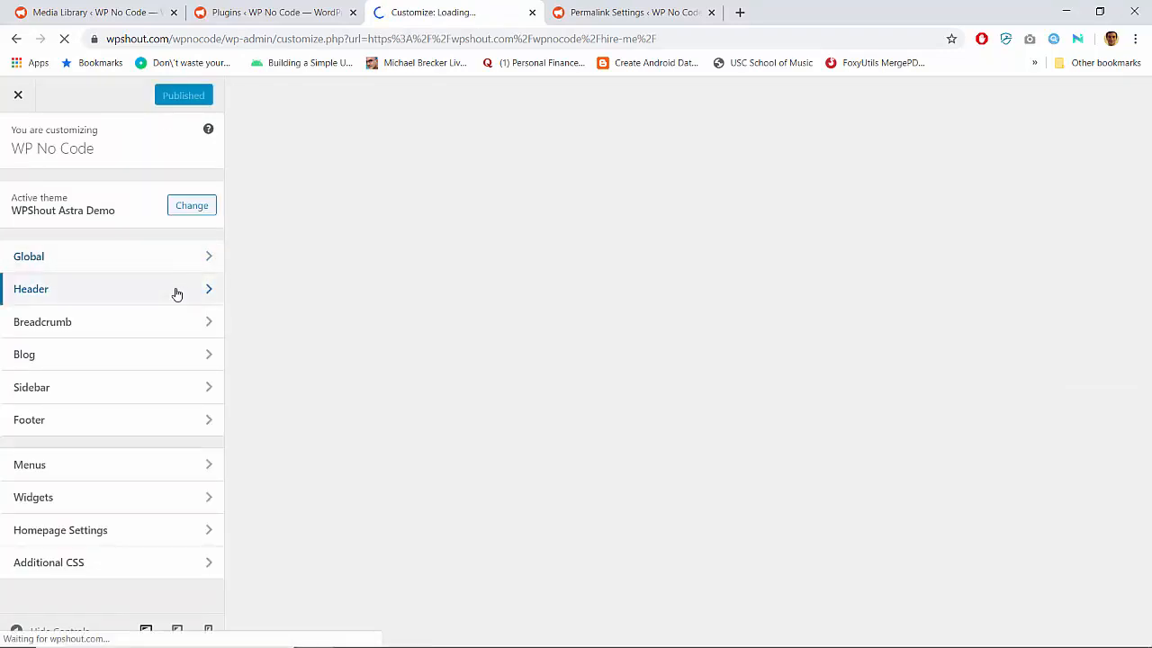
{"action": "left_click", "coordinate": [175, 290]}
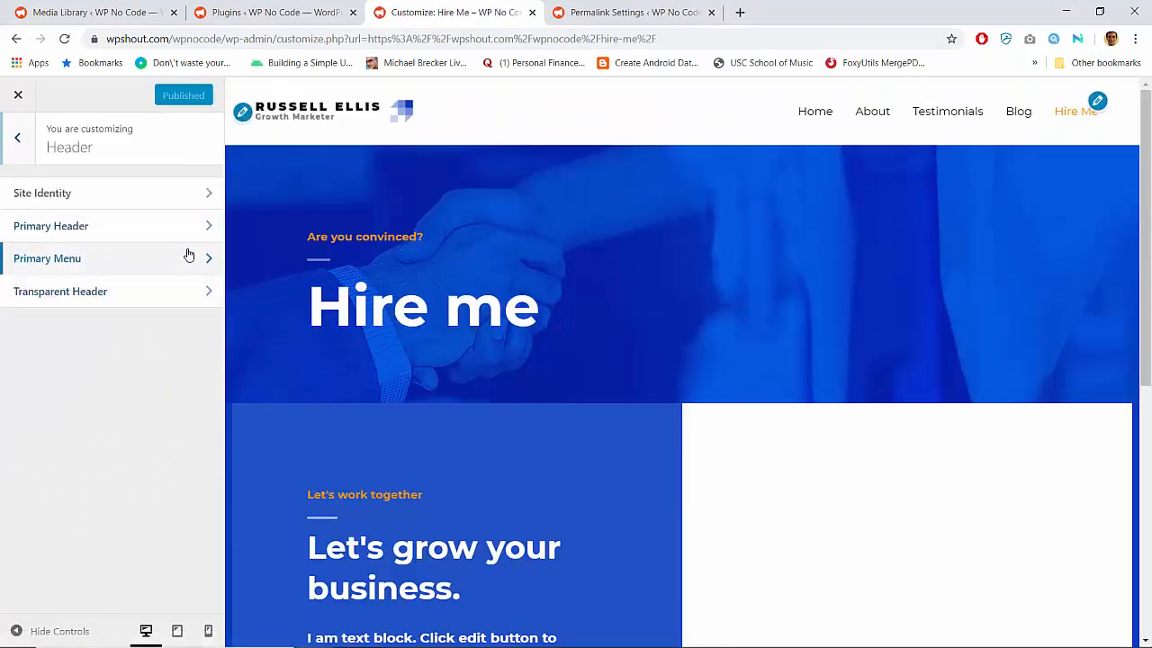
{"action": "left_click", "coordinate": [188, 257]}
{"action": "left_click", "coordinate": [39, 288]}
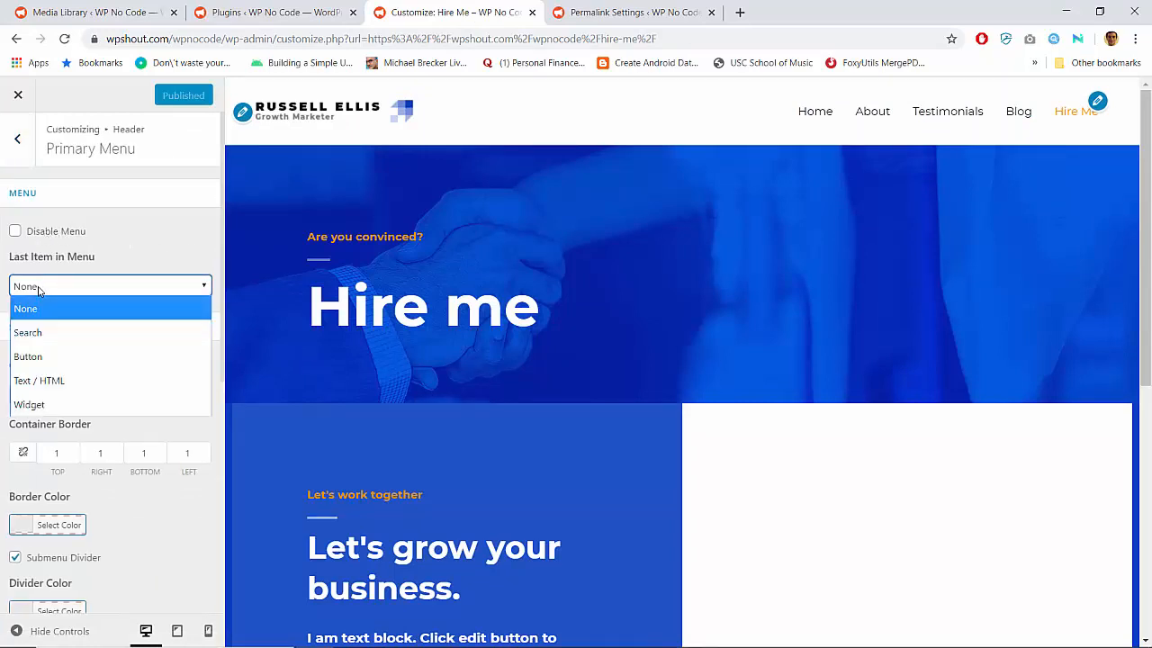
{"action": "left_click", "coordinate": [36, 356]}
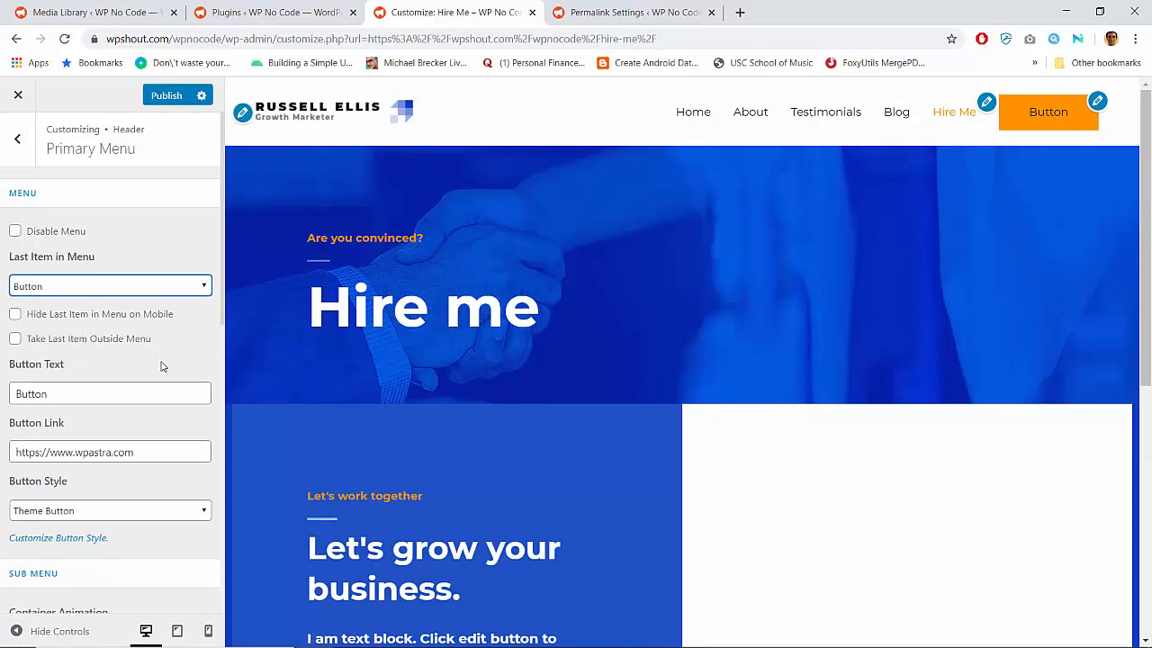
Set the primary menu button's text to "Watch Demos"
{"action": "scroll", "coordinate": [162, 369], "scroll_direction": "down", "scroll_amount": 1}
{"action": "scroll", "coordinate": [162, 369], "scroll_direction": "down", "scroll_amount": 1}
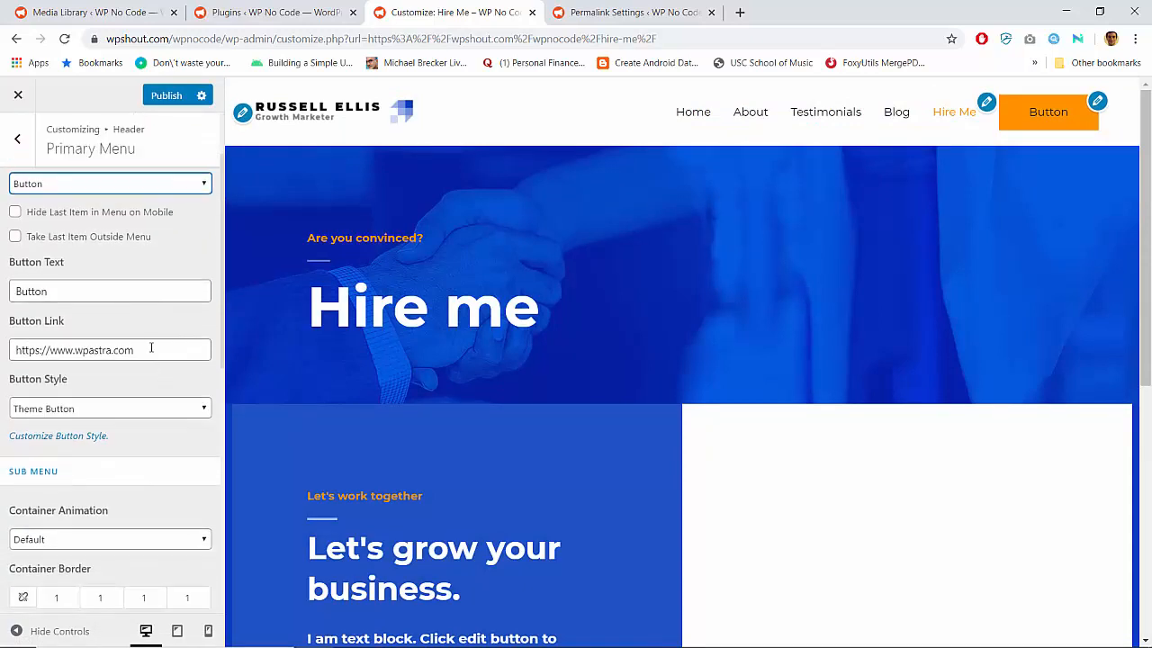
{"action": "double_click", "coordinate": [114, 291]}
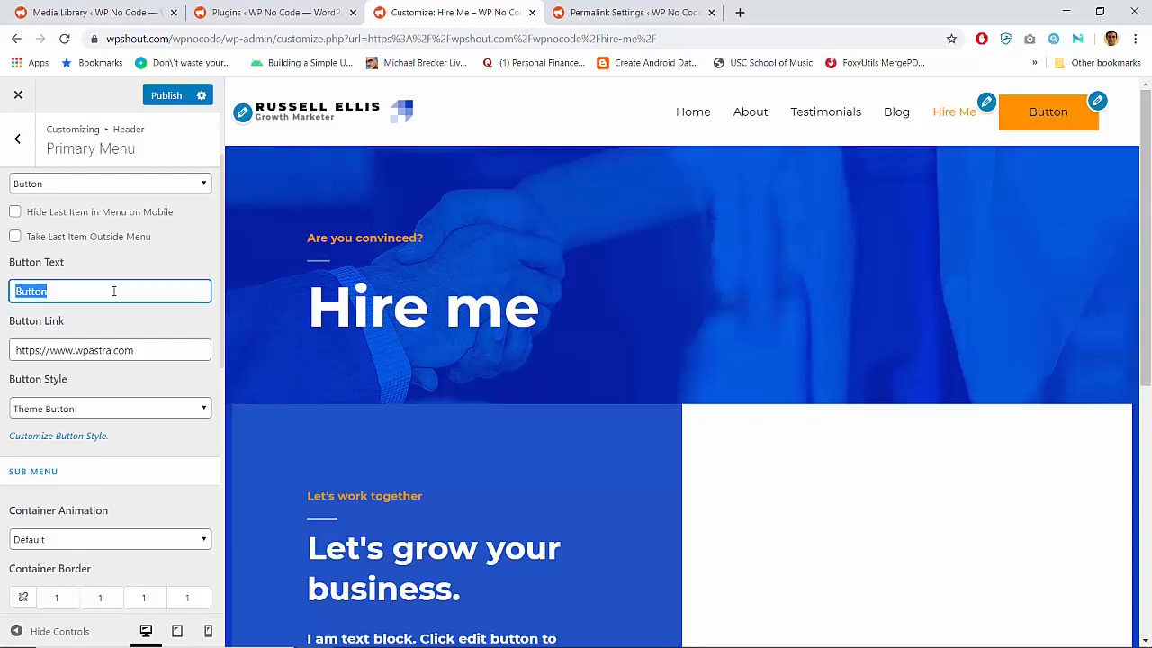
{"action": "type", "text": "Le"}
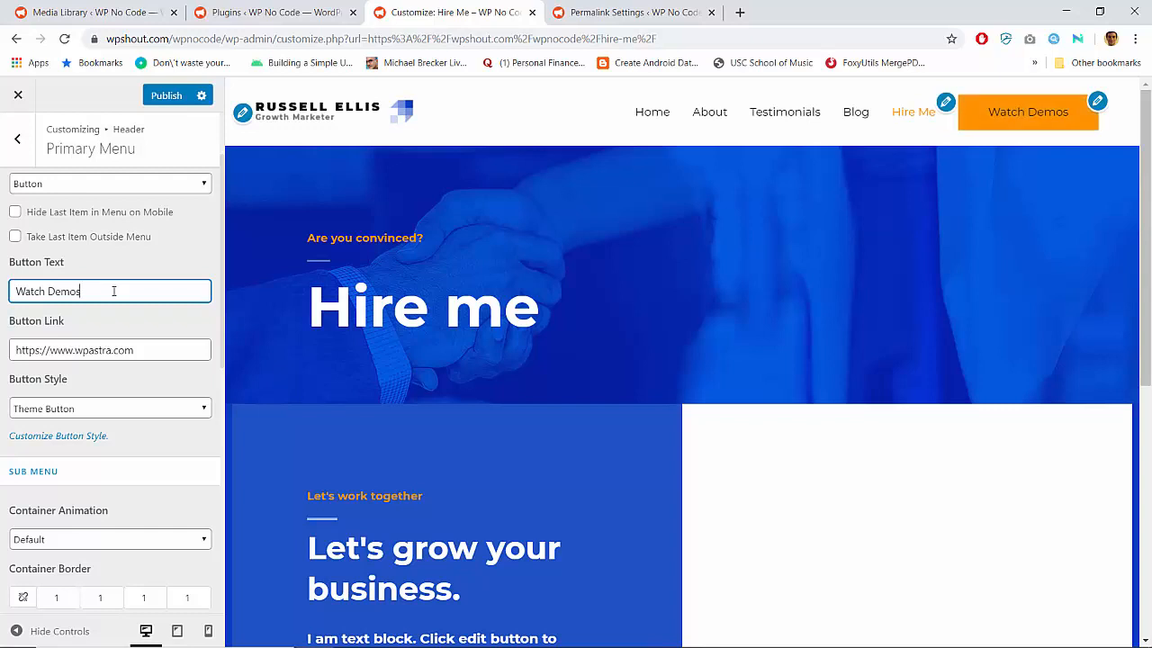
{"action": "left_click", "coordinate": [144, 348]}
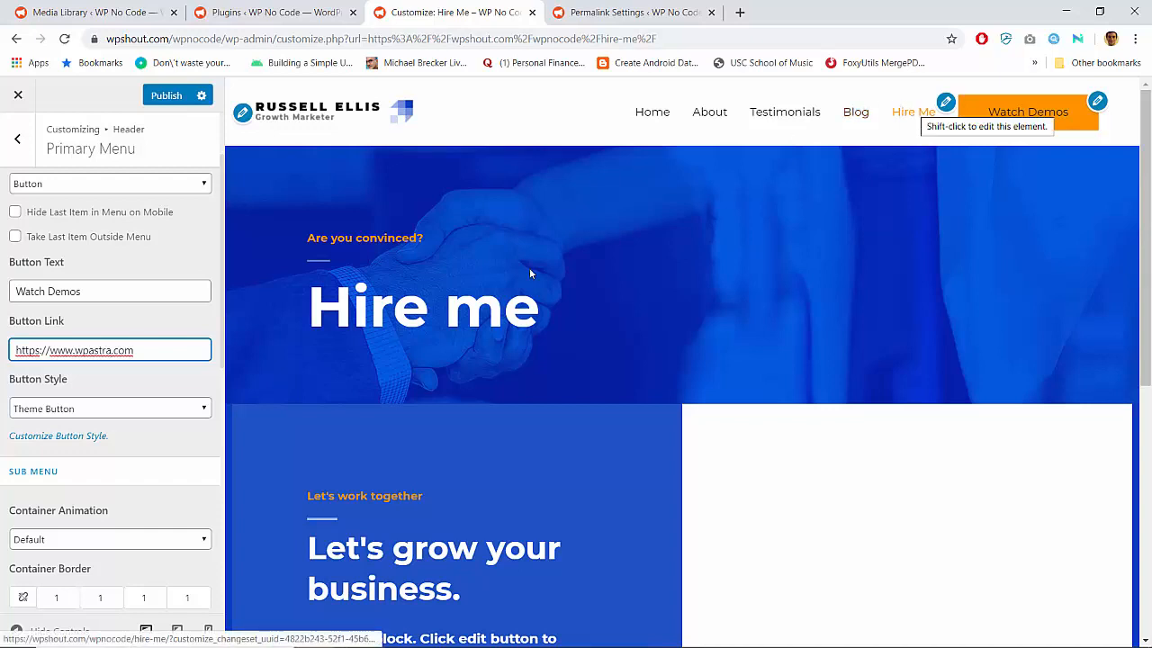
{"action": "triple_click", "coordinate": [133, 352]}
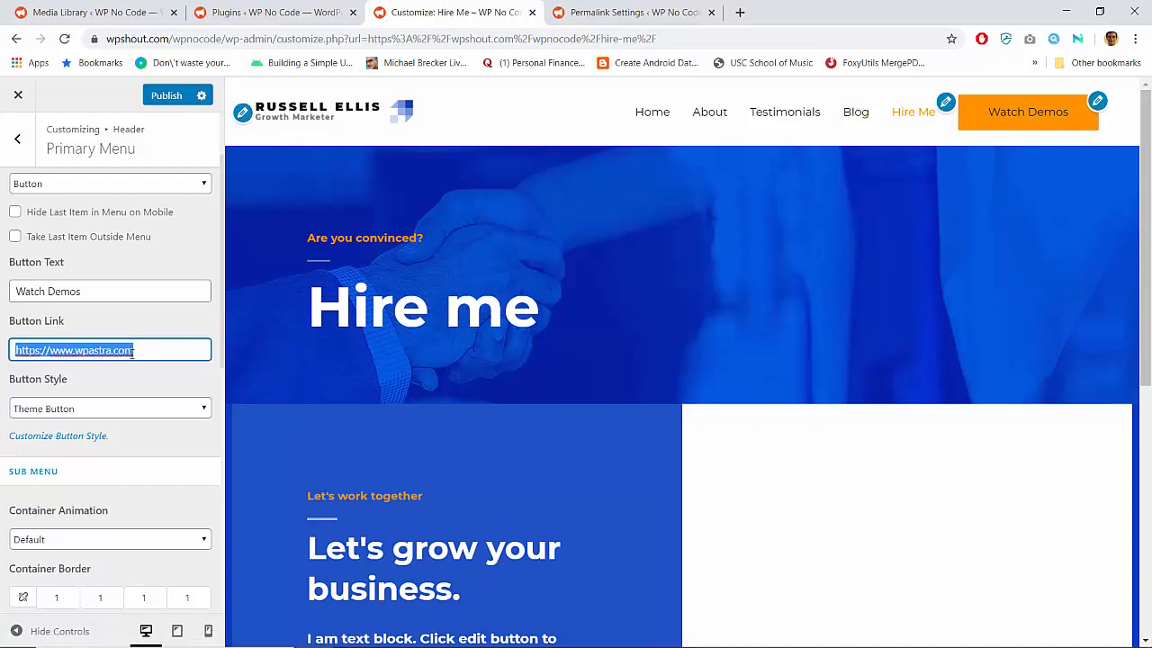
{"action": "left_click", "coordinate": [133, 351]}
{"action": "left_click_drag", "start_coordinate": [226, 40], "coordinate": [44, 39]}
{"action": "key", "text": "ctrl+c"}
{"action": "left_click_drag", "start_coordinate": [49, 345], "coordinate": [252, 330]}
{"action": "key", "text": "ctrl+v"}
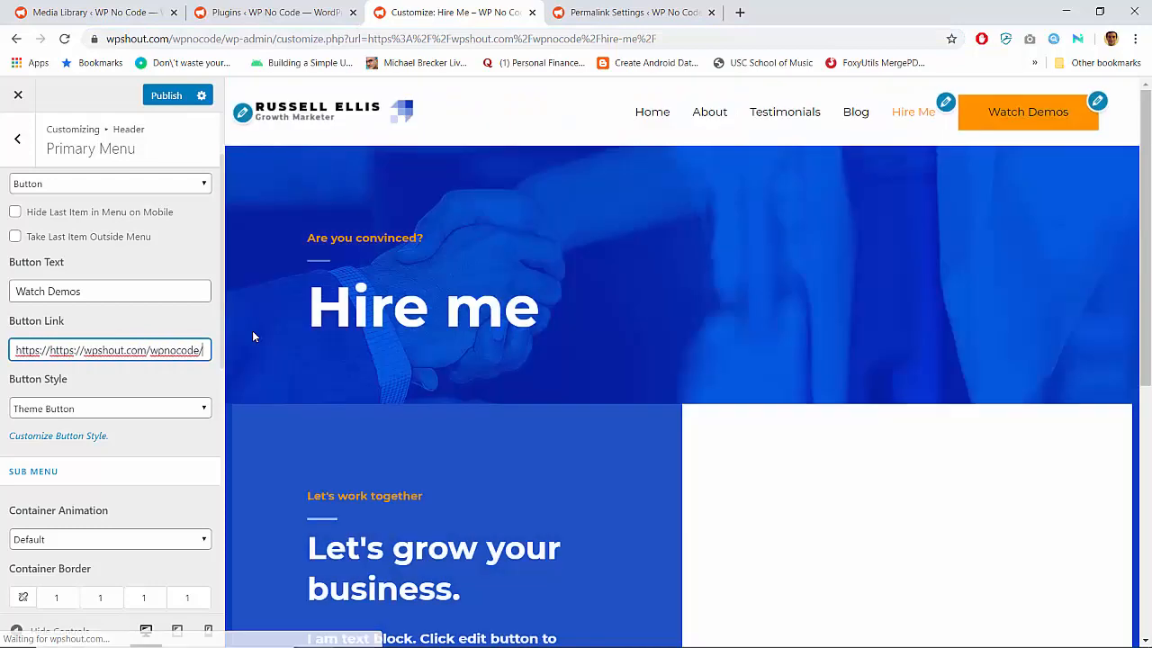
{"action": "type", "text": "demos"}
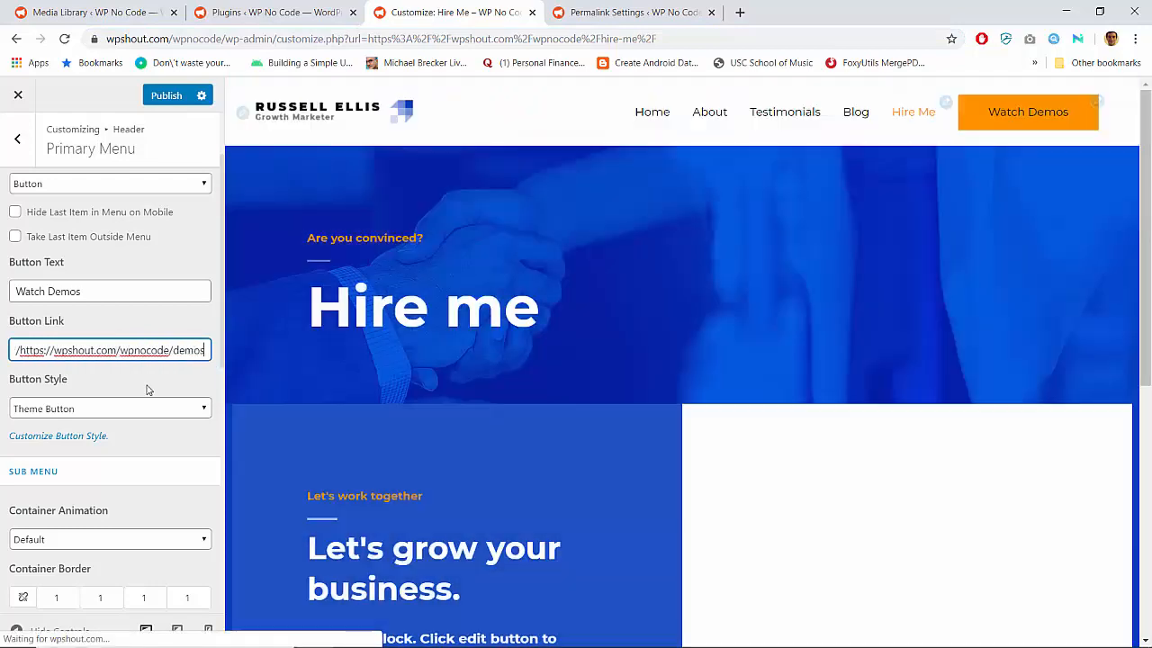
Compare the Theme Button and Header Button styles for the Watch Demos button, and choose Header Button
{"action": "scroll", "coordinate": [148, 390], "scroll_direction": "down", "scroll_amount": 2}
{"action": "scroll", "coordinate": [148, 389], "scroll_direction": "up", "scroll_amount": 1}
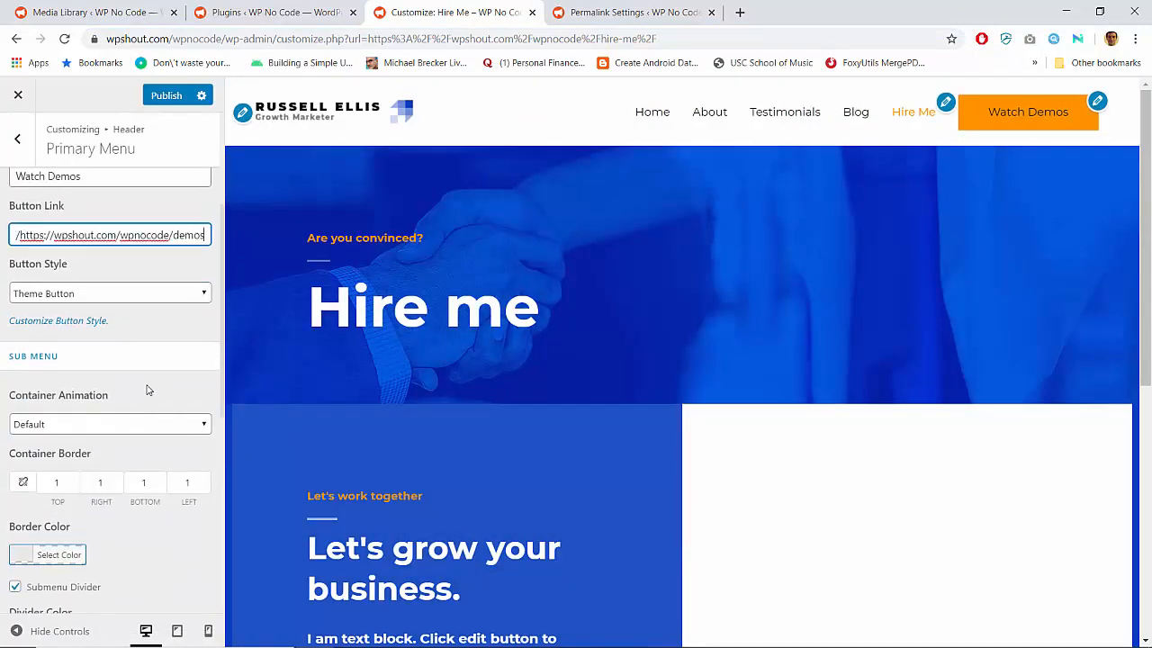
{"action": "left_click", "coordinate": [104, 293]}
{"action": "left_click", "coordinate": [82, 335]}
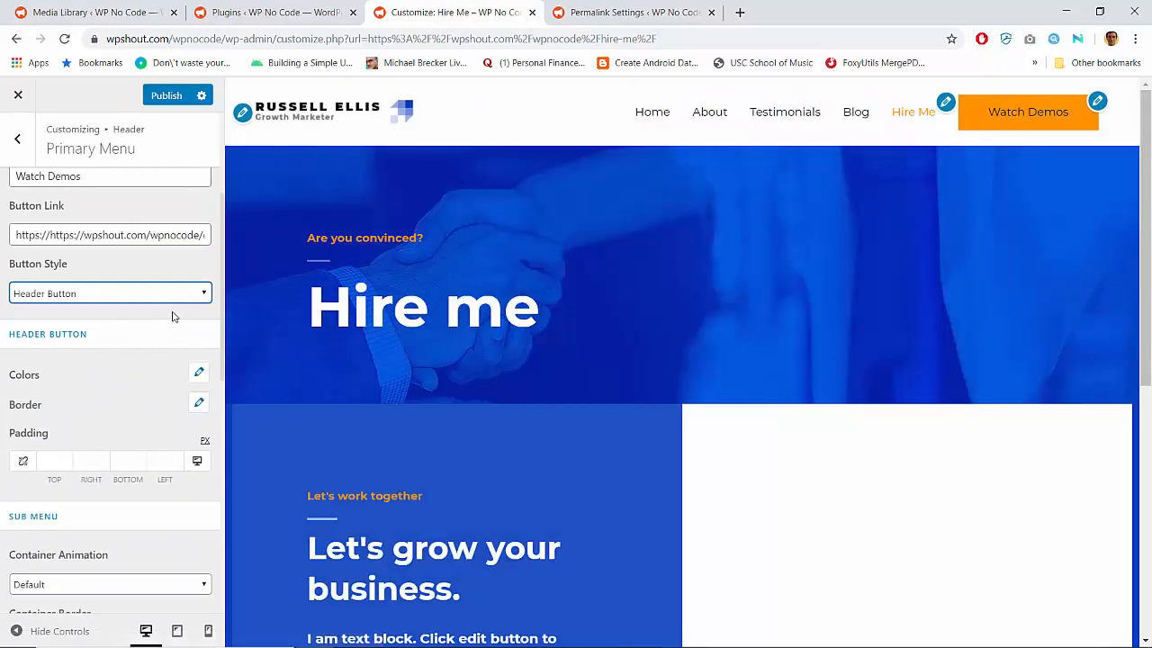
{"action": "left_click", "coordinate": [155, 296]}
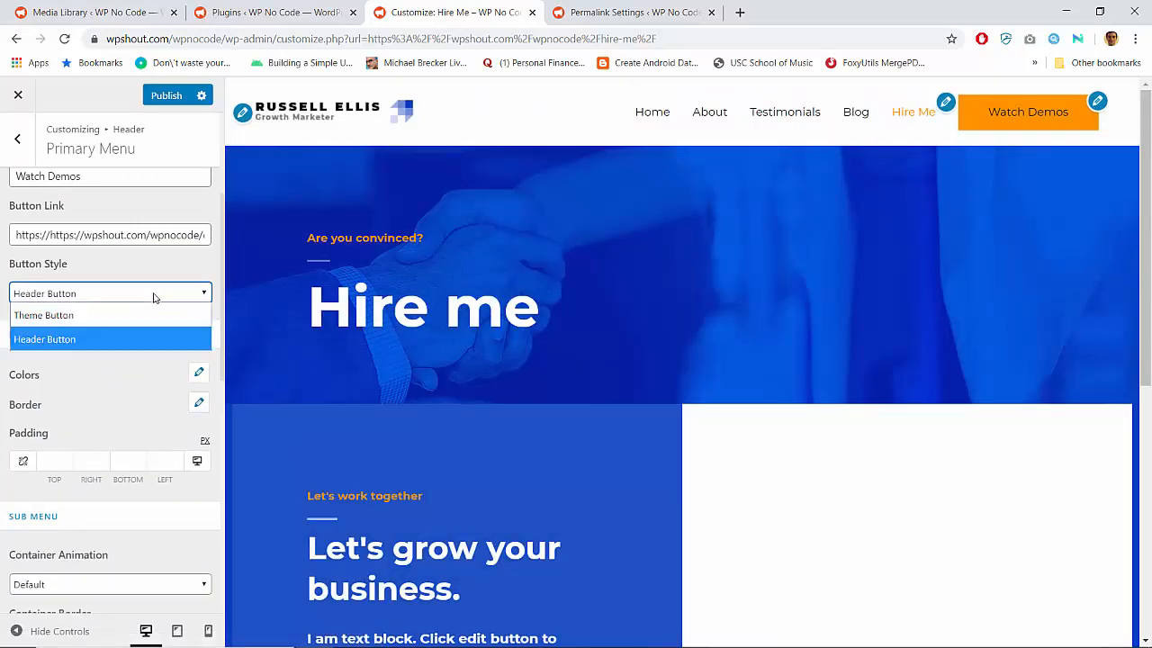
{"action": "left_click", "coordinate": [135, 316]}
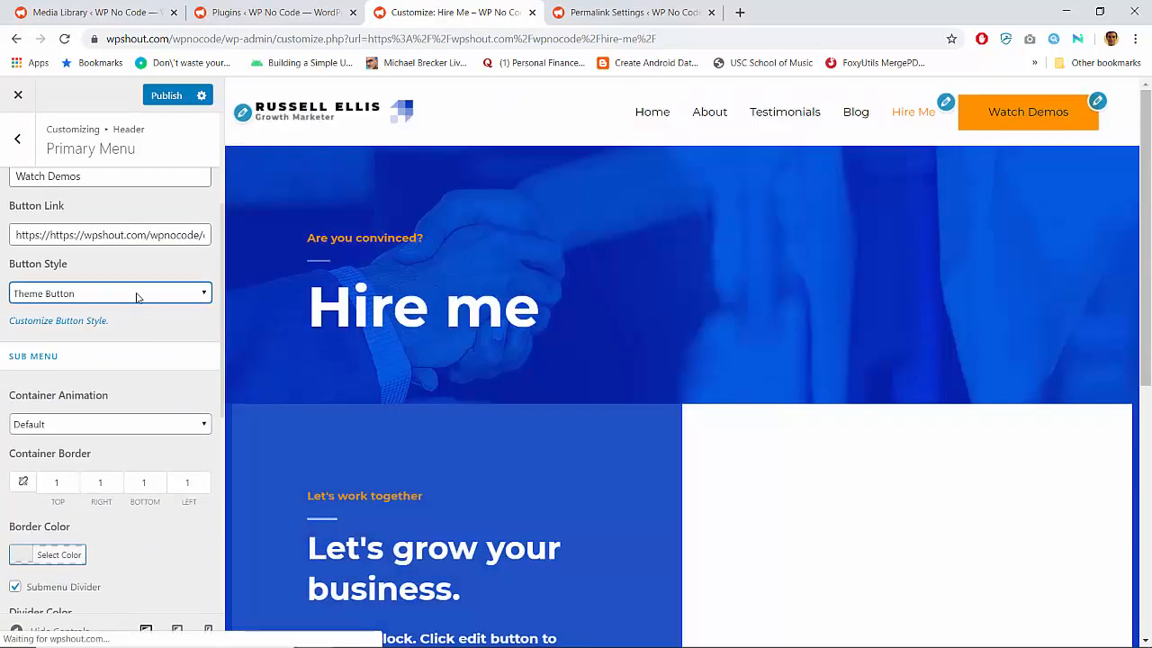
{"action": "left_click", "coordinate": [136, 293]}
{"action": "left_click", "coordinate": [119, 337]}
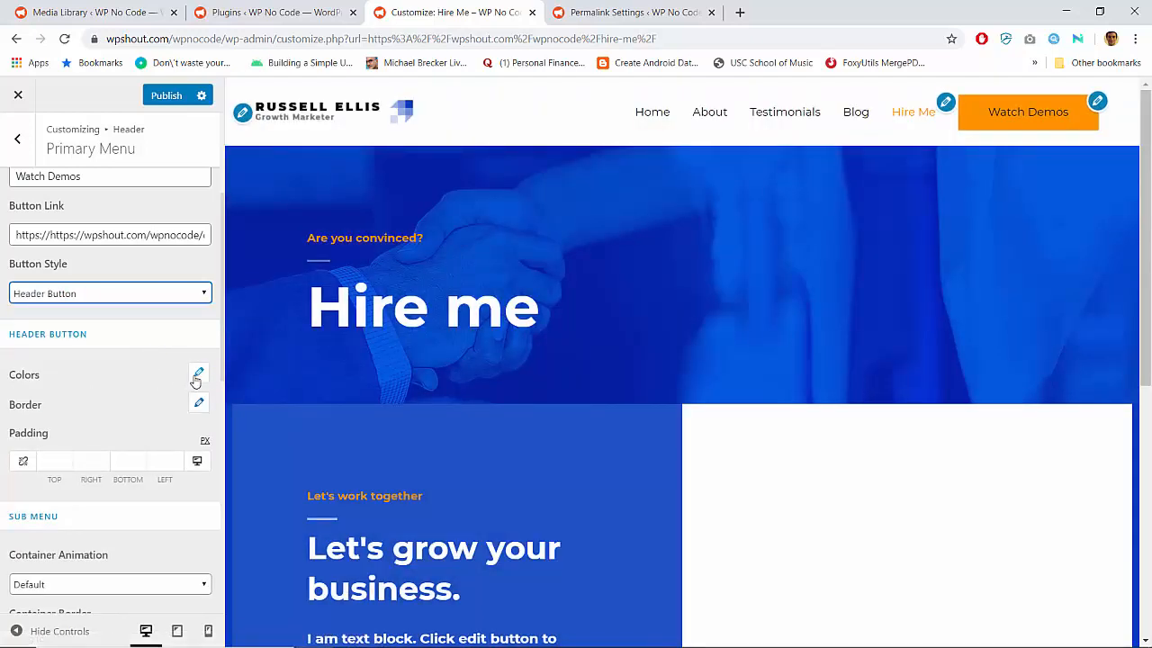
Set the header button's normal text color to #ffffff
{"action": "left_click", "coordinate": [198, 374]}
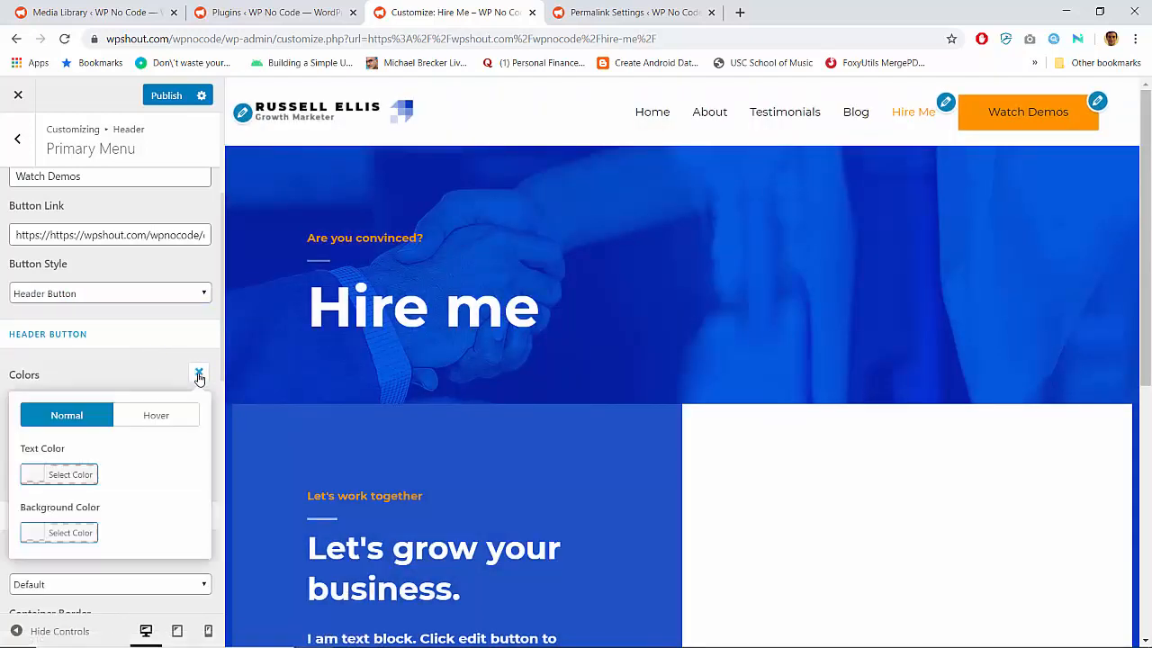
{"action": "left_click", "coordinate": [43, 474]}
{"action": "left_click", "coordinate": [117, 477]}
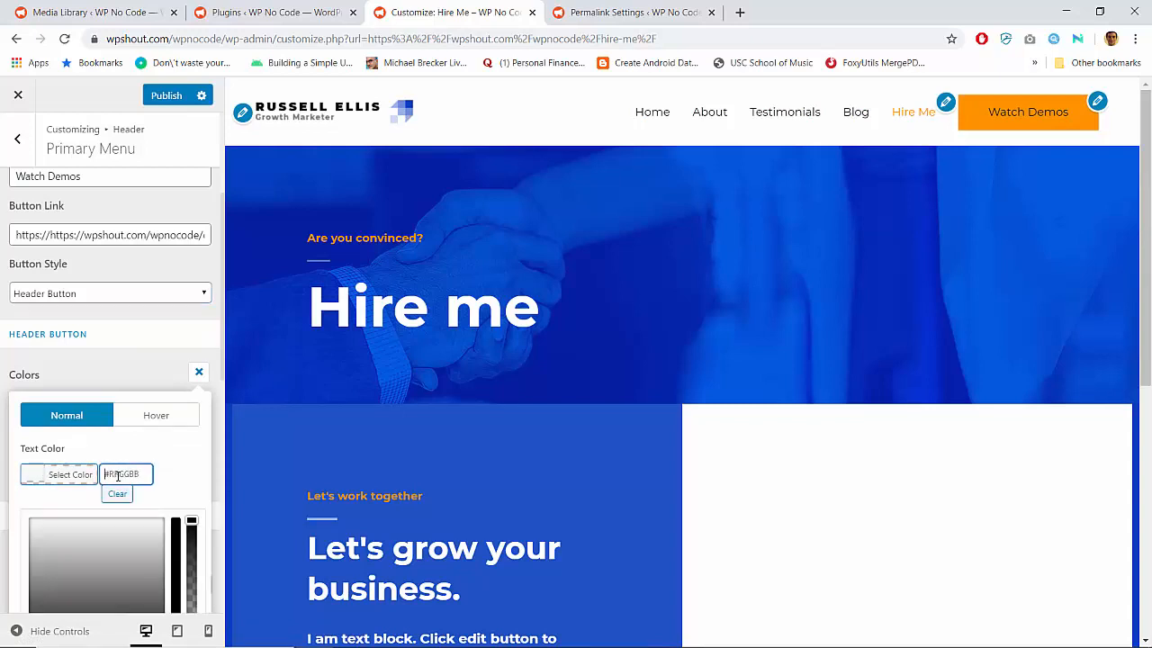
{"action": "type", "text": "#ffffff"}
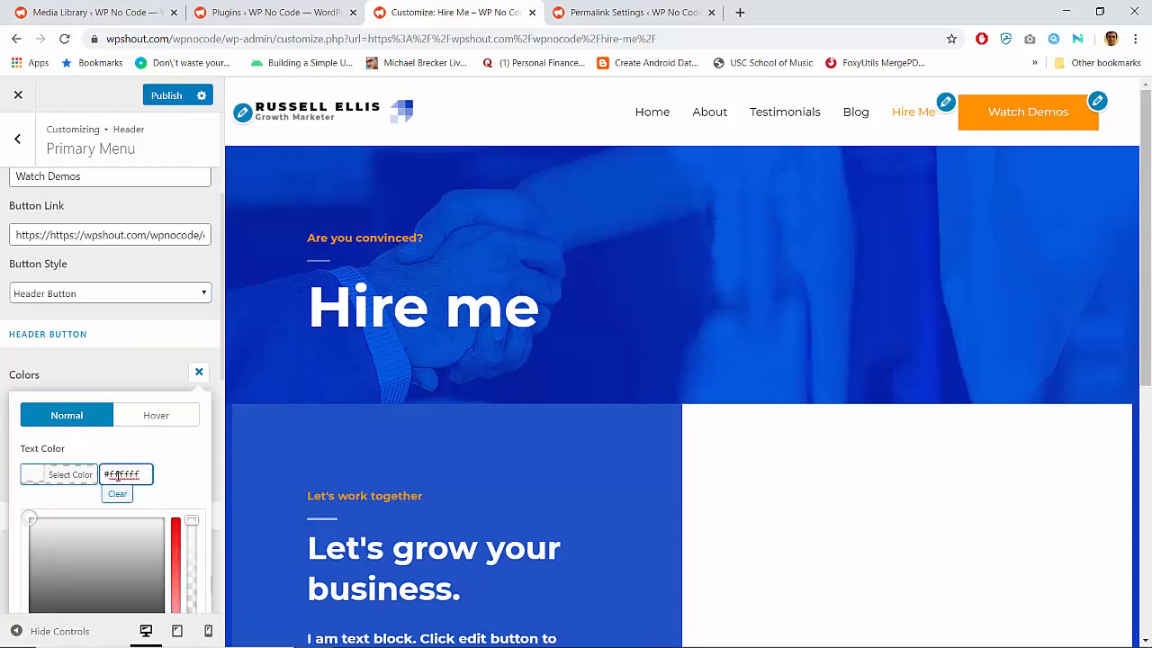
{"action": "left_click", "coordinate": [161, 374]}
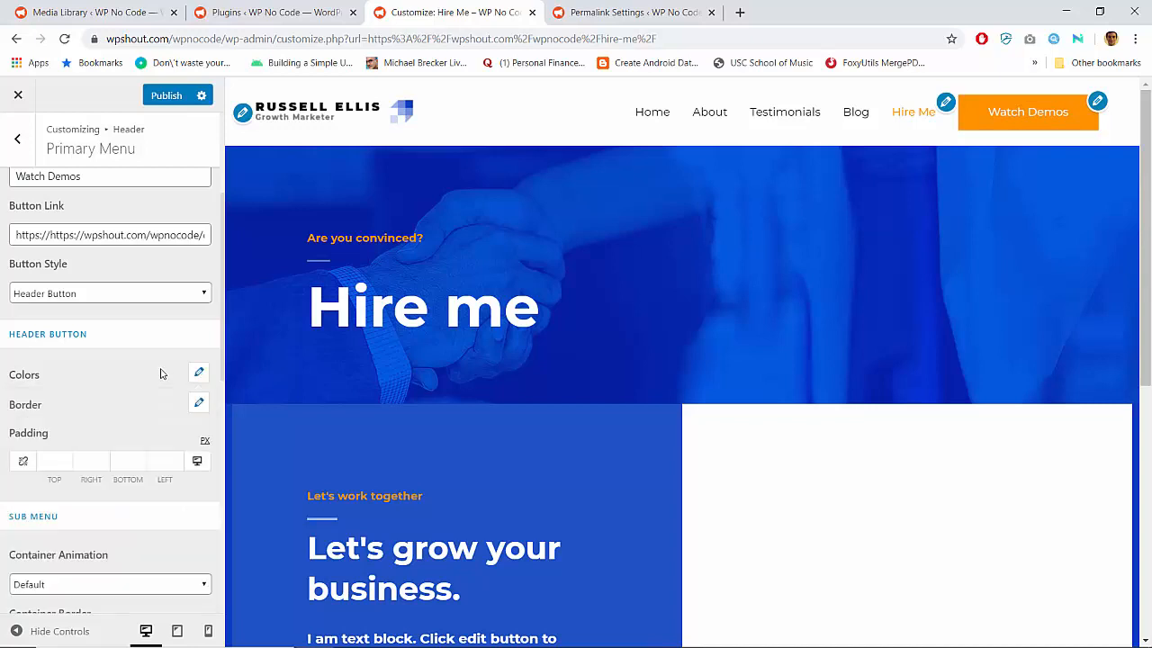
Review the remaining primary menu settings, publish the header button changes, and look over the page preview
{"action": "scroll", "coordinate": [112, 400], "scroll_direction": "down", "scroll_amount": 4}
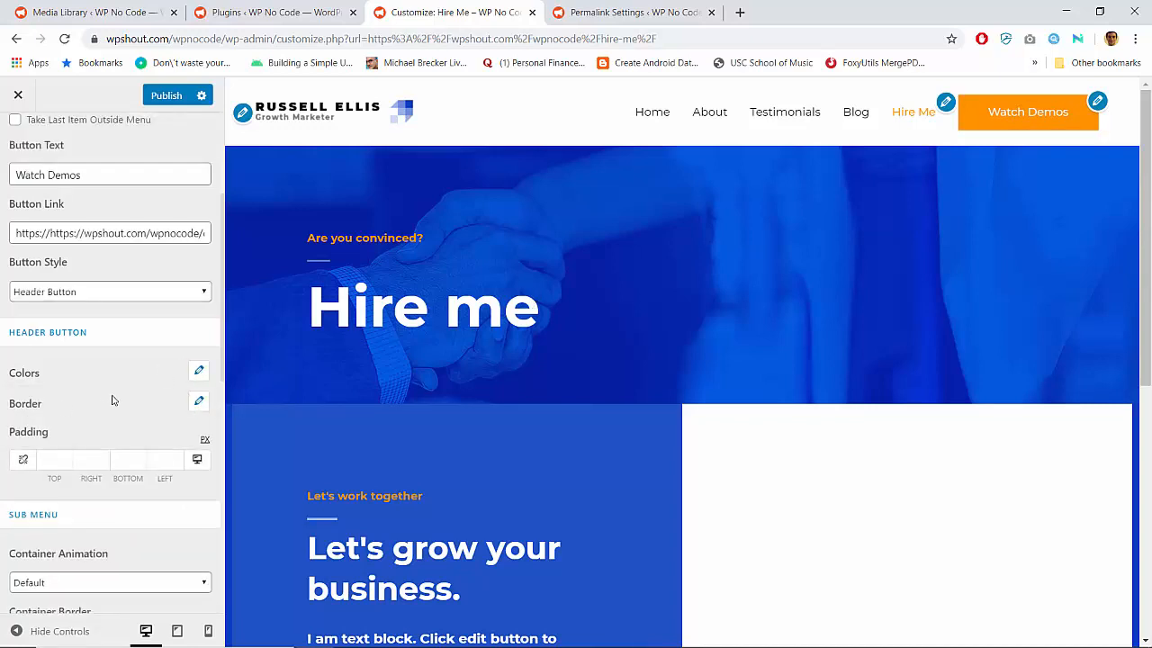
{"action": "scroll", "coordinate": [113, 400], "scroll_direction": "down", "scroll_amount": 4}
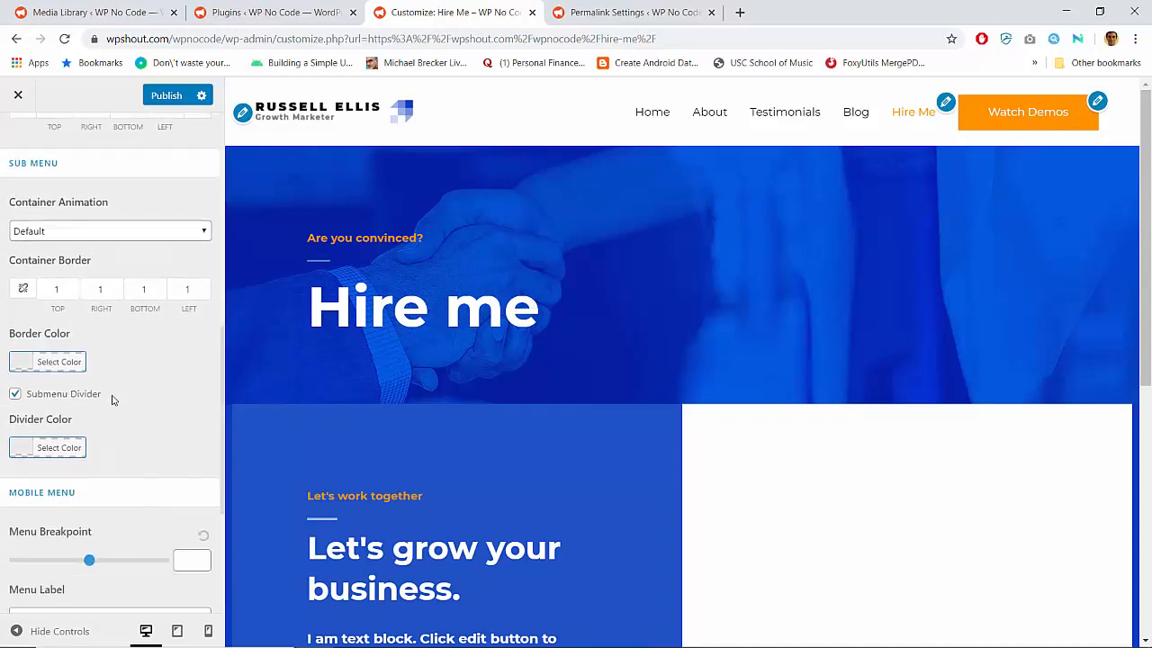
{"action": "scroll", "coordinate": [112, 399], "scroll_direction": "up", "scroll_amount": 8}
{"action": "scroll", "coordinate": [112, 399], "scroll_direction": "up", "scroll_amount": 2}
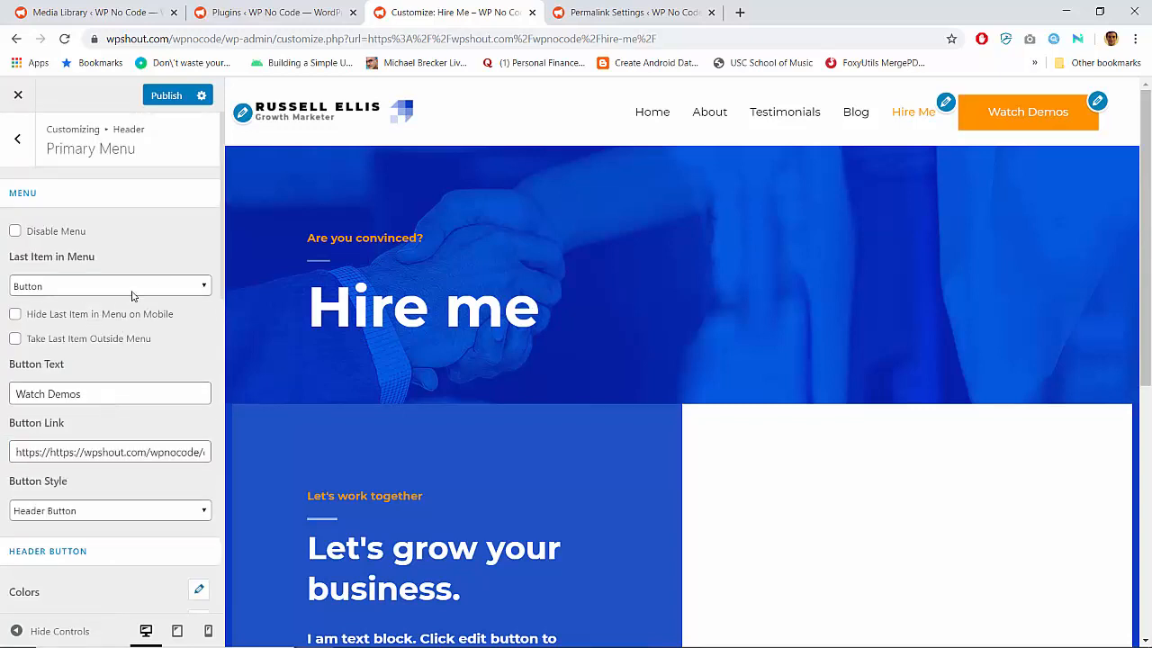
{"action": "left_click", "coordinate": [167, 95]}
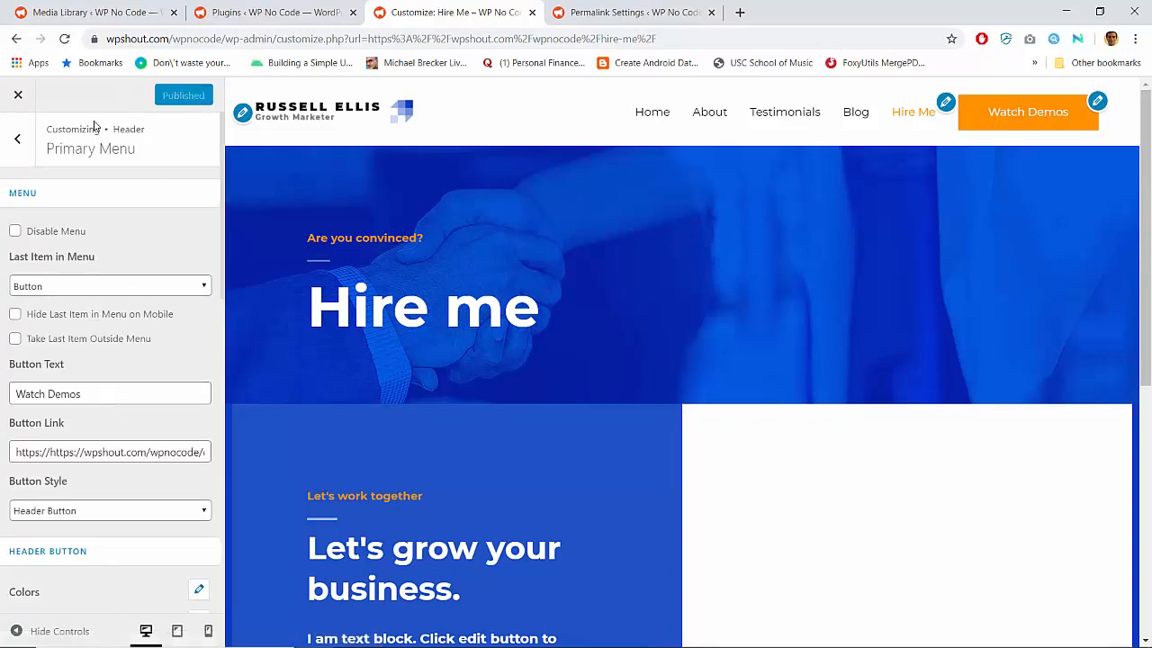
{"action": "left_click", "coordinate": [18, 142]}
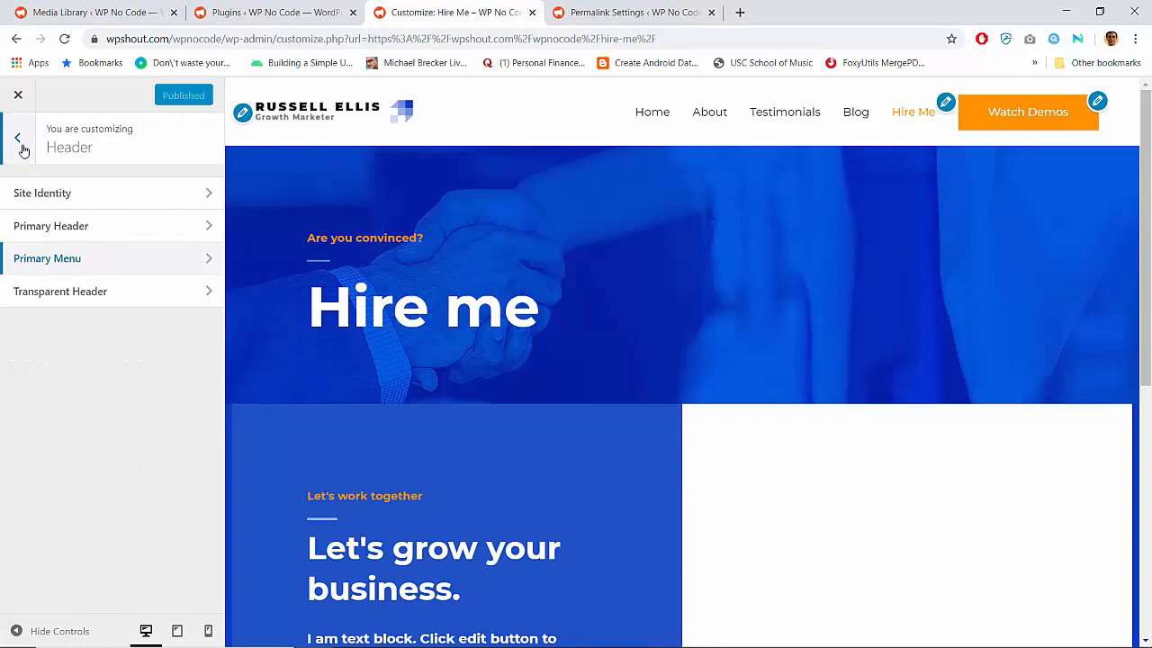
{"action": "scroll", "coordinate": [565, 234], "scroll_direction": "down", "scroll_amount": 5}
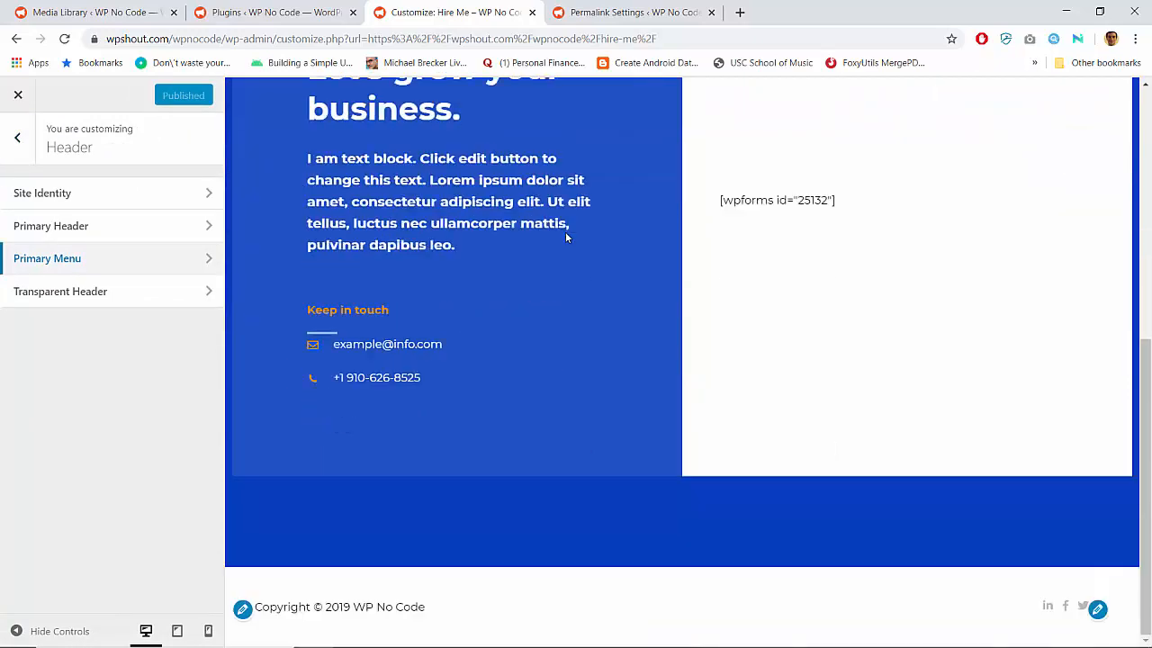
{"action": "scroll", "coordinate": [565, 234], "scroll_direction": "up", "scroll_amount": 5}
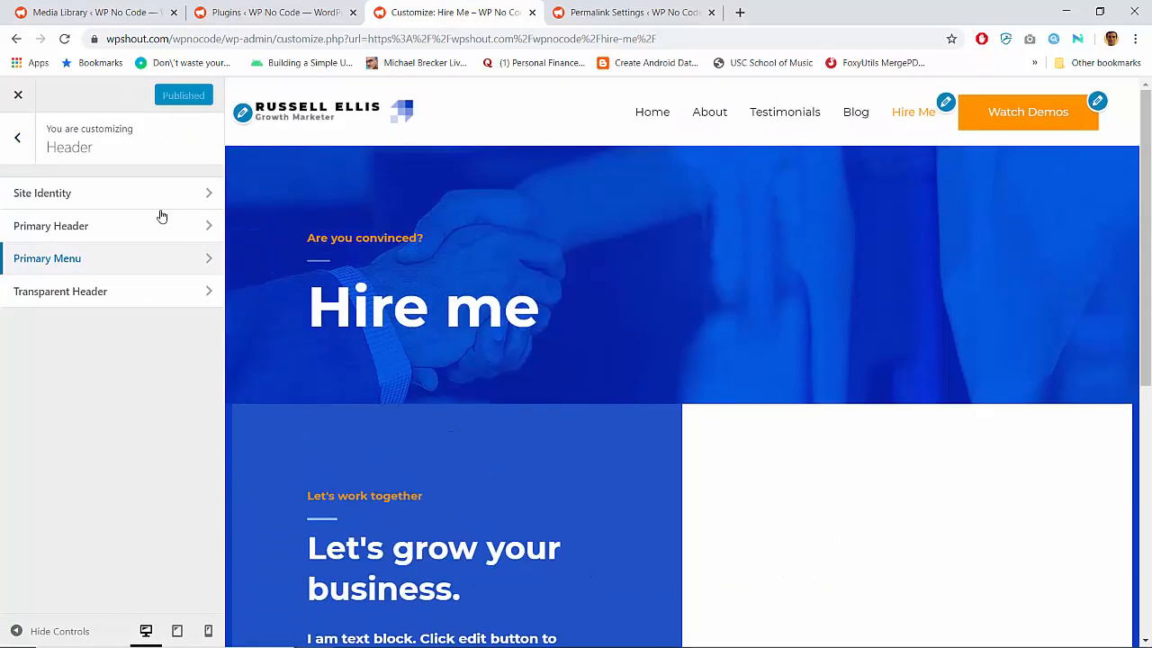
Remove the Hire Me item from the site's navigation menu and publish the change
{"action": "left_click", "coordinate": [18, 140]}
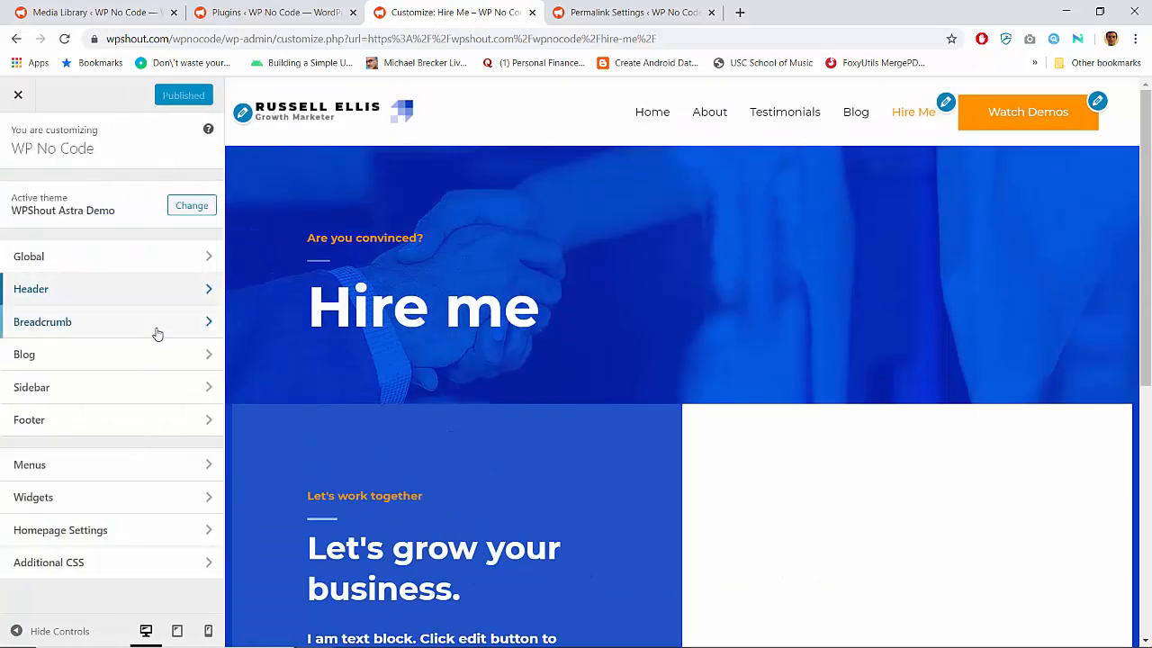
{"action": "left_click", "coordinate": [185, 474]}
{"action": "left_click", "coordinate": [205, 248]}
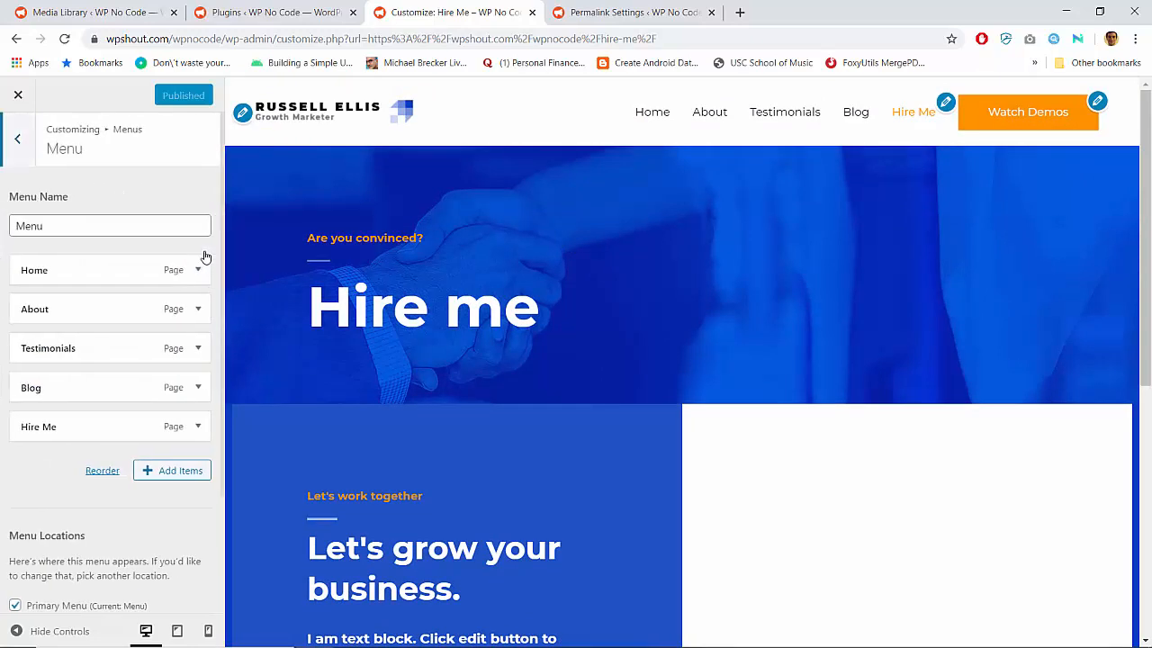
{"action": "left_click", "coordinate": [198, 426]}
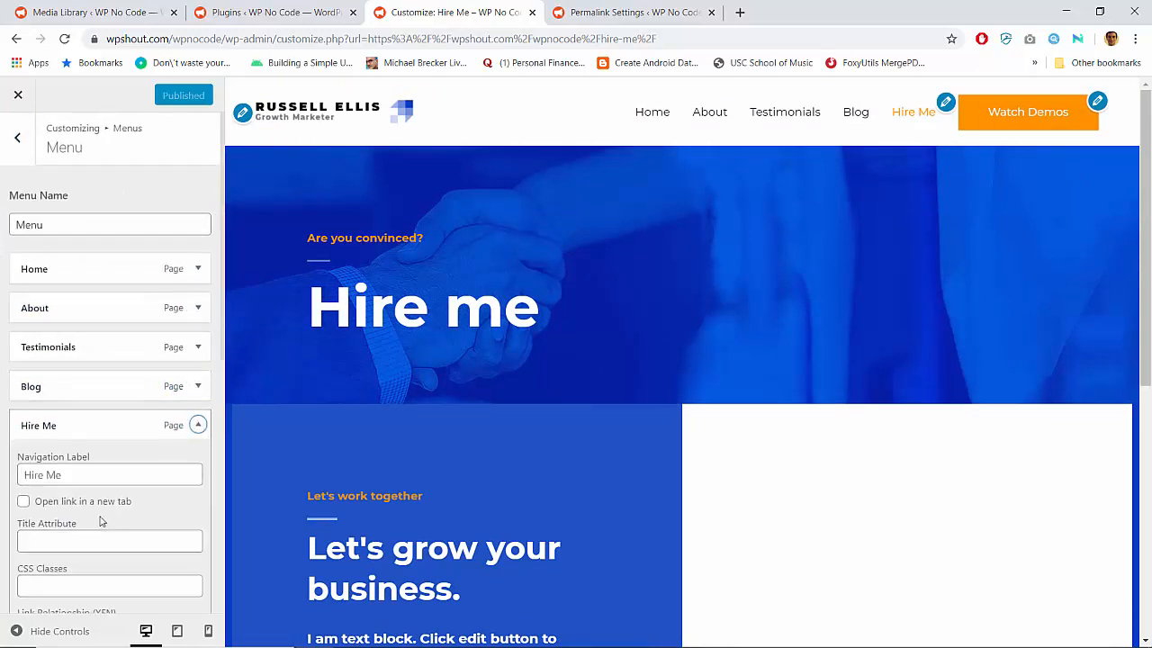
{"action": "scroll", "coordinate": [72, 513], "scroll_direction": "down", "scroll_amount": 2}
{"action": "scroll", "coordinate": [46, 517], "scroll_direction": "down", "scroll_amount": 1}
{"action": "left_click", "coordinate": [35, 548]}
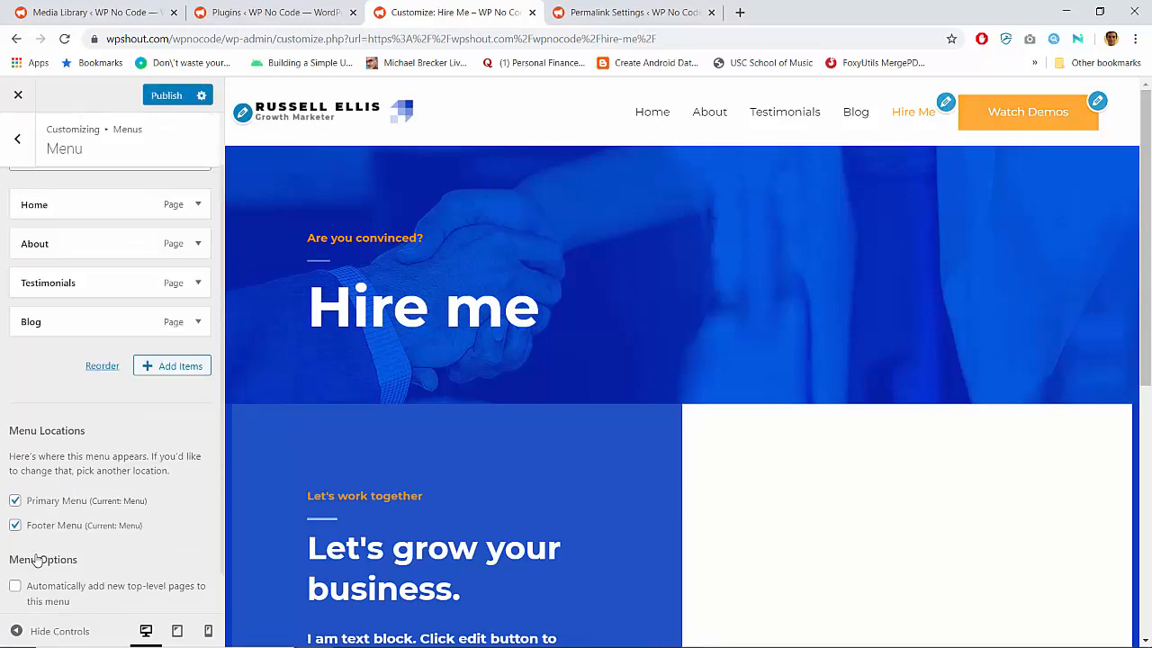
{"action": "left_click", "coordinate": [166, 95]}
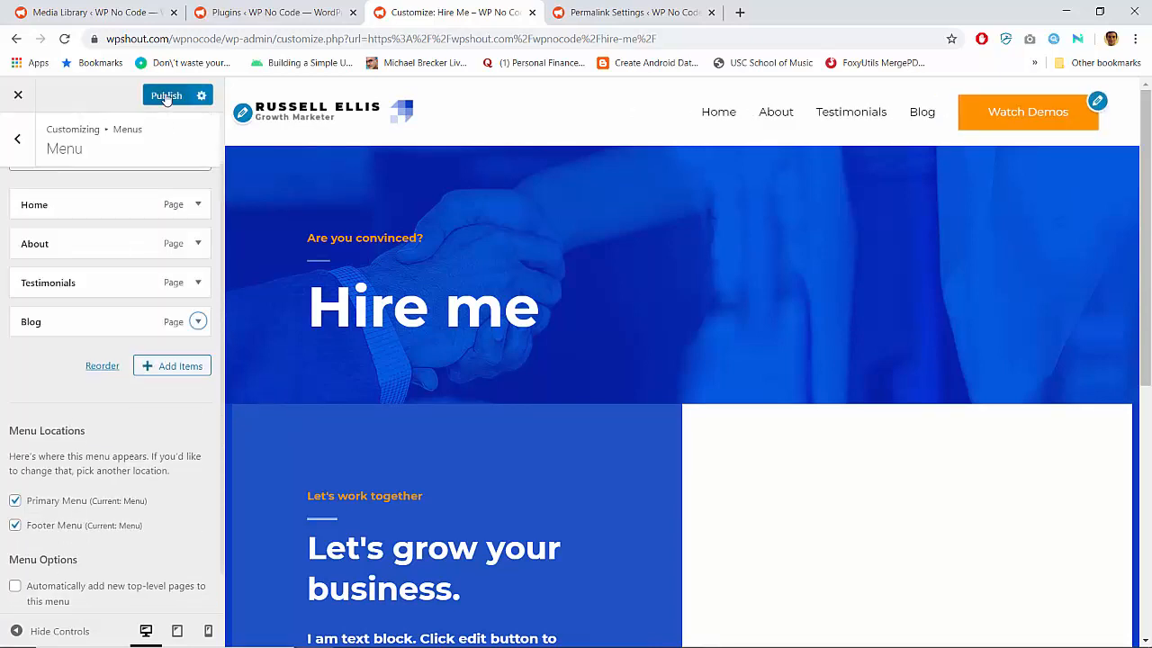
Exit the Customizer and test the Watch Demos button's link on the live Hire Me page
{"action": "left_click", "coordinate": [19, 95]}
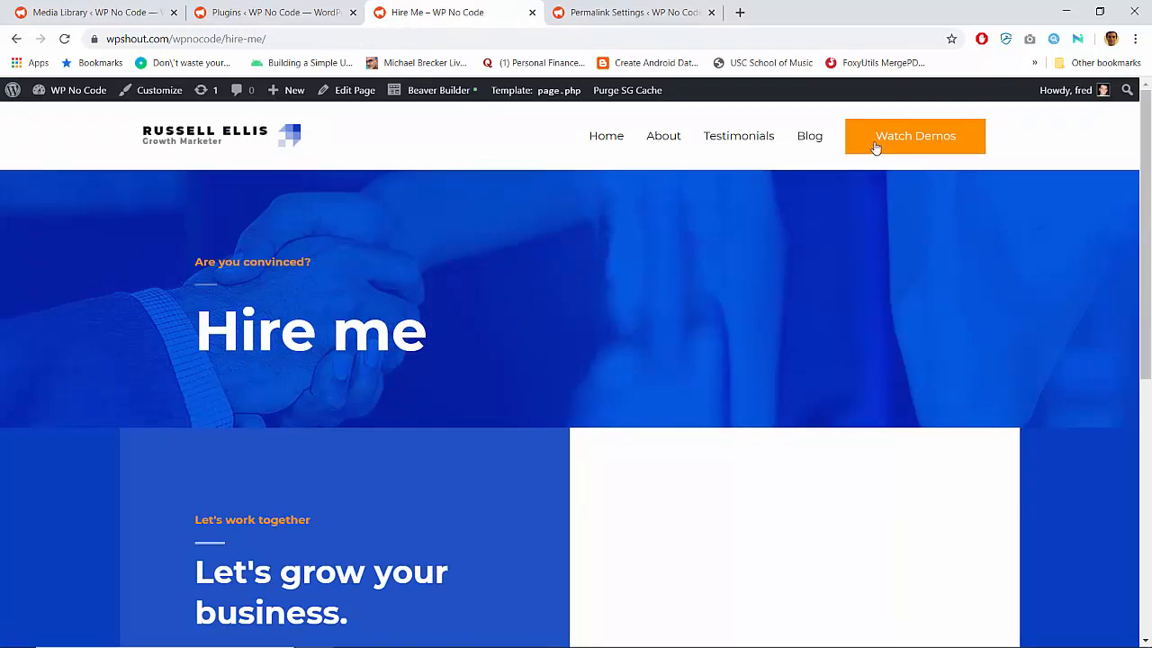
{"action": "left_click", "coordinate": [875, 147]}
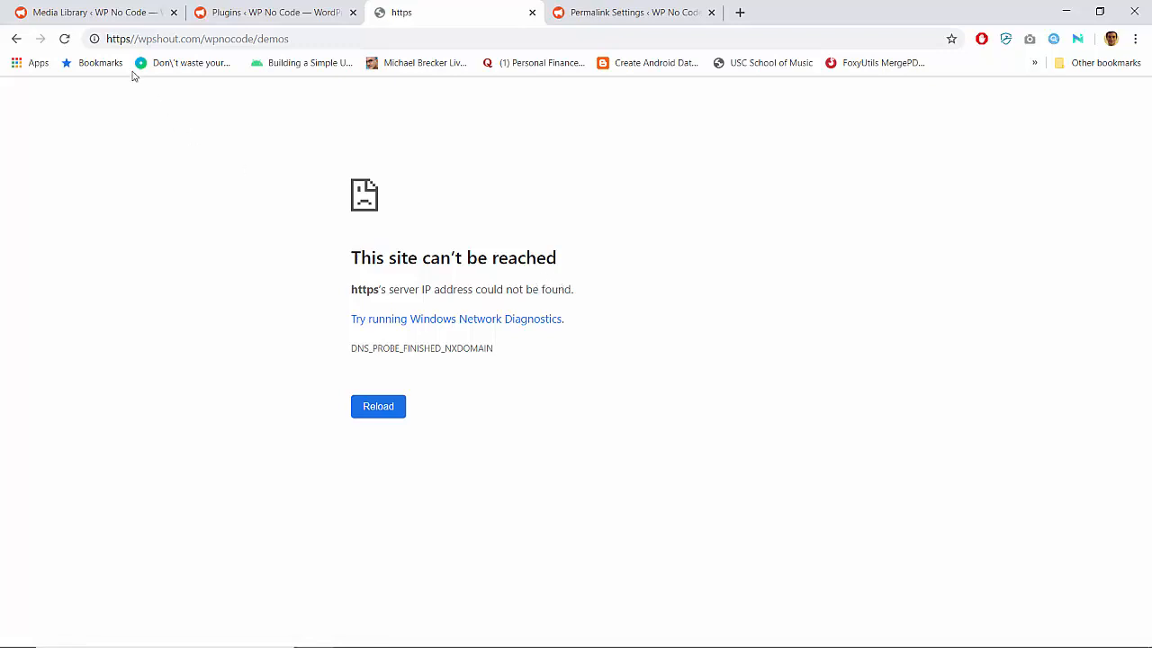
Examine the address that the Watch Demos button opened and return to the live Hire Me page
{"action": "double_click", "coordinate": [364, 289]}
{"action": "left_click", "coordinate": [115, 38]}
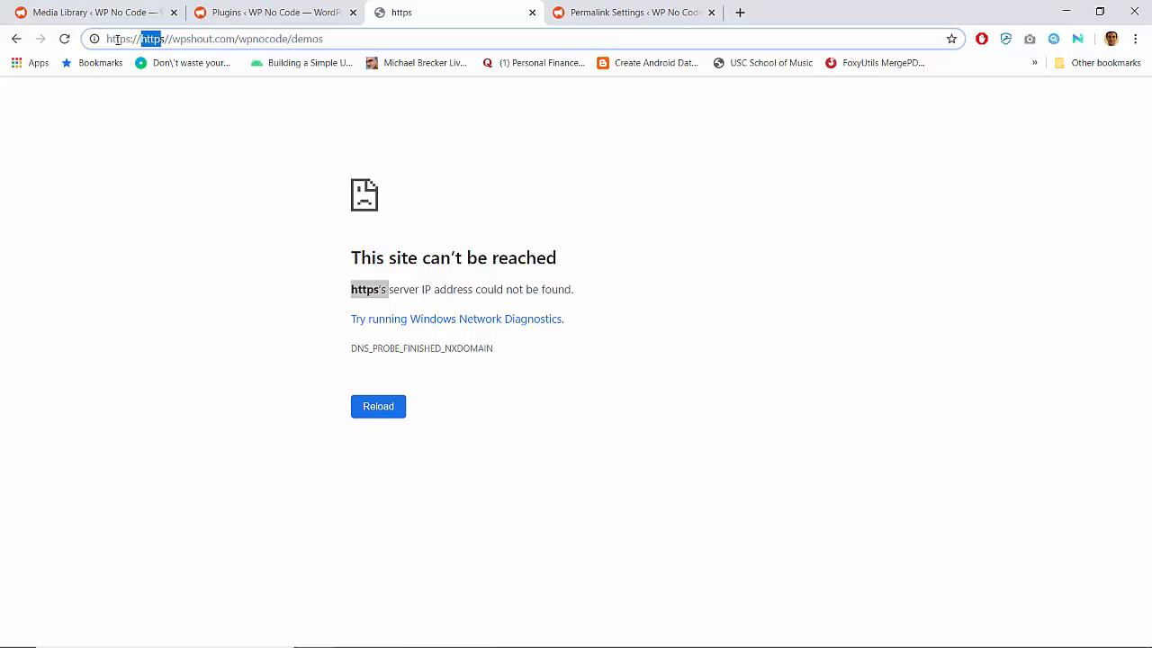
{"action": "left_click", "coordinate": [117, 40]}
{"action": "left_click", "coordinate": [117, 39]}
{"action": "left_click", "coordinate": [245, 11]}
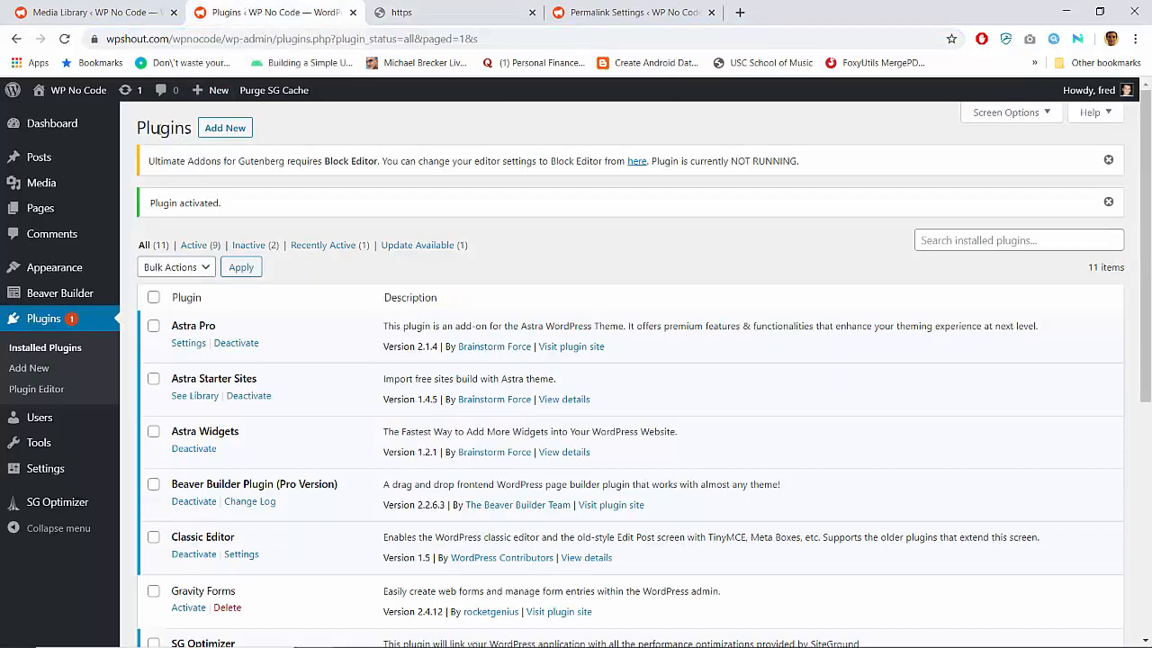
{"action": "left_click", "coordinate": [486, 11]}
{"action": "key", "text": "Return"}
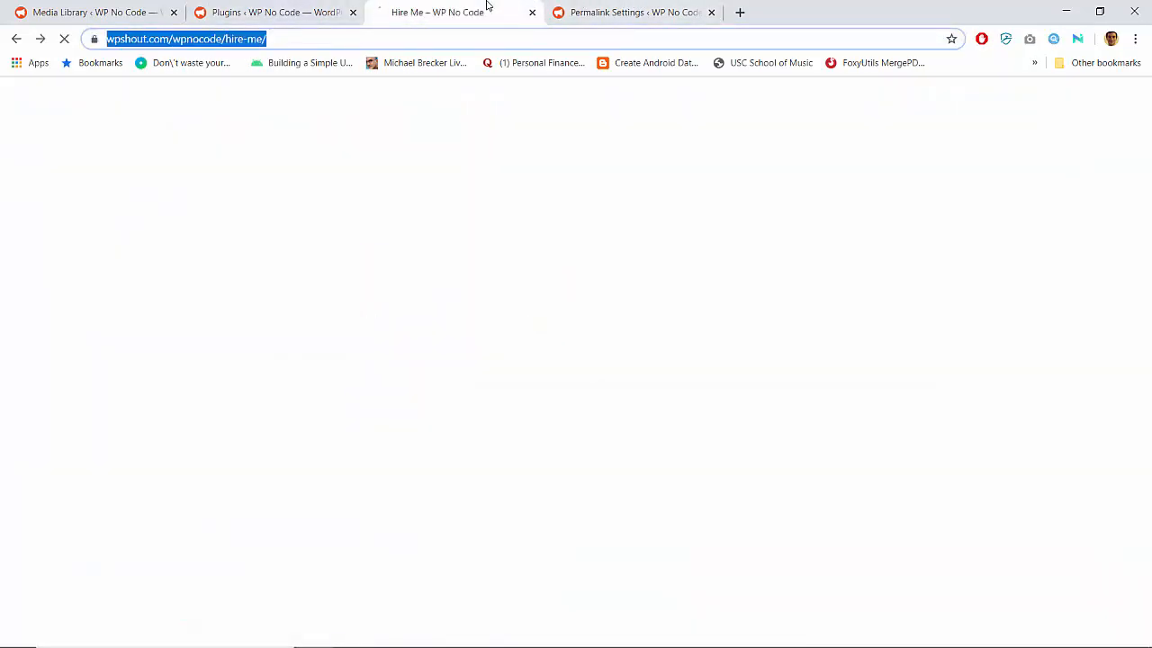
{"action": "left_click", "coordinate": [161, 90]}
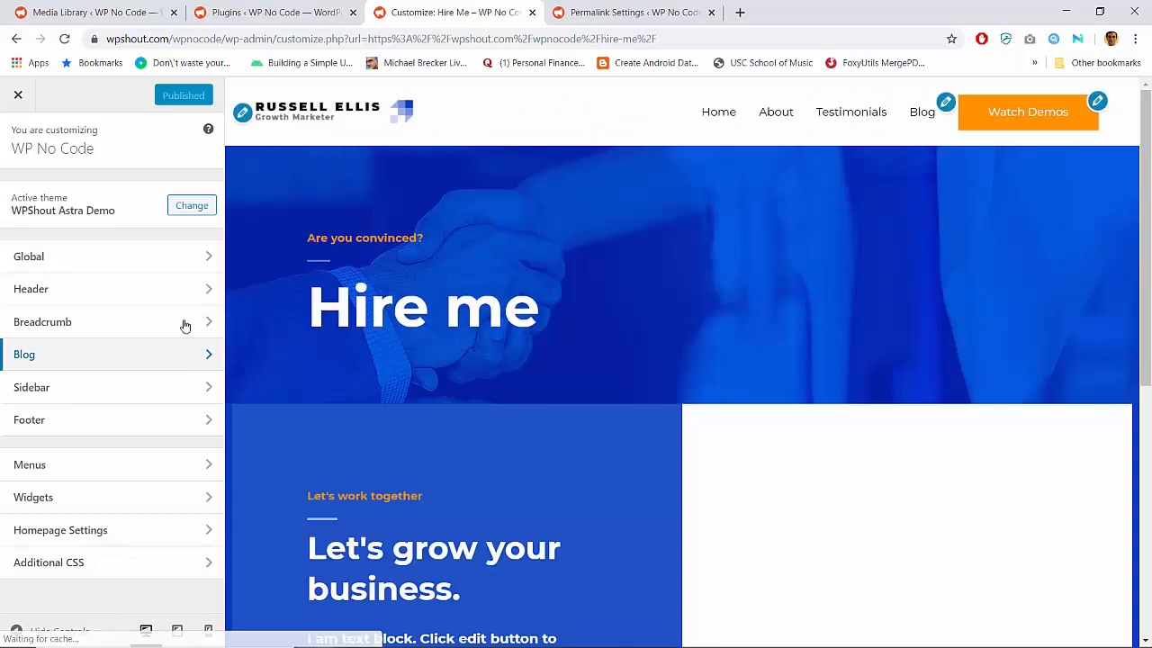
{"action": "left_click", "coordinate": [186, 290]}
{"action": "left_click", "coordinate": [146, 264]}
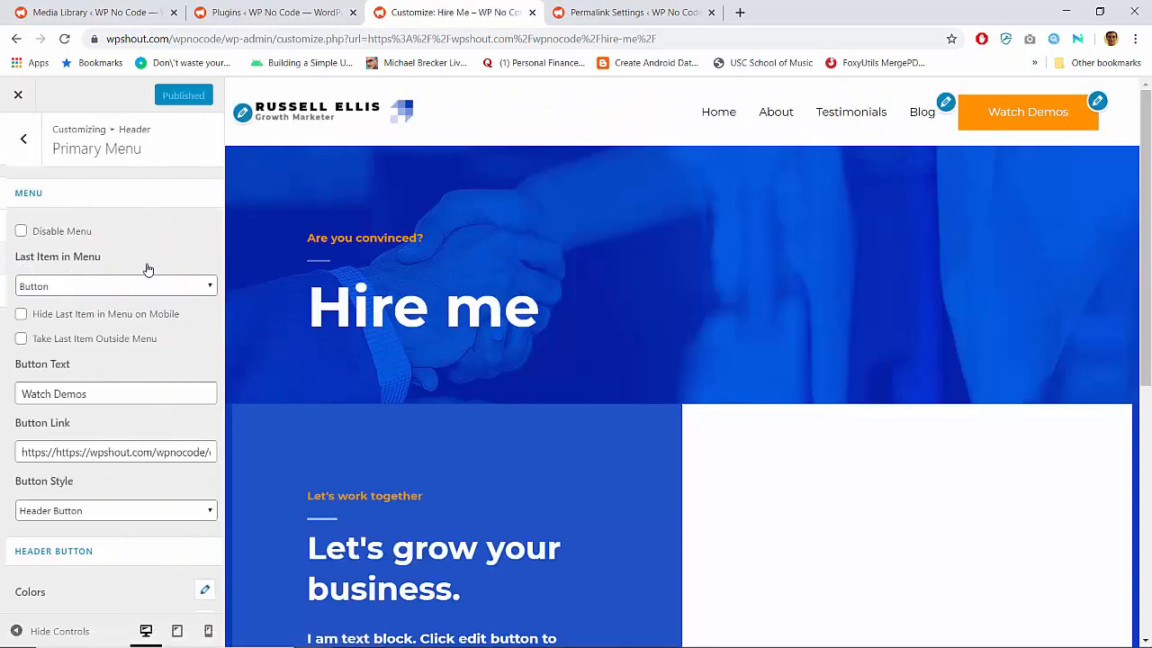
{"action": "scroll", "coordinate": [116, 281], "scroll_direction": "down", "scroll_amount": 5}
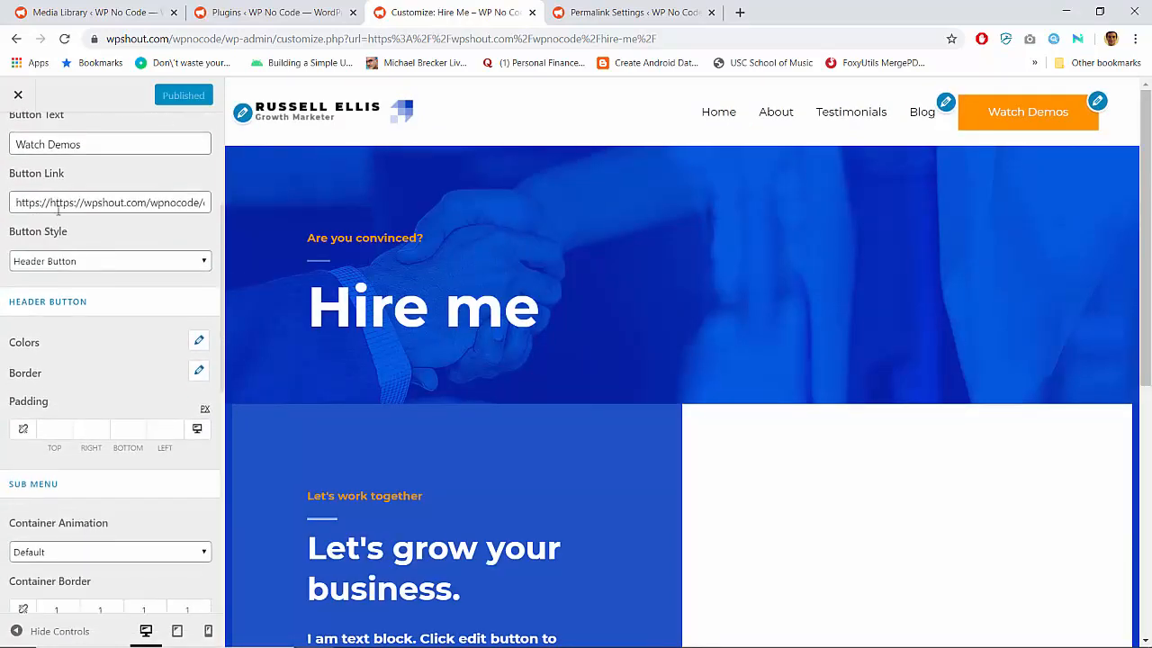
{"action": "left_click_drag", "start_coordinate": [52, 202], "coordinate": [7, 206]}
{"action": "key", "text": "BackSpace"}
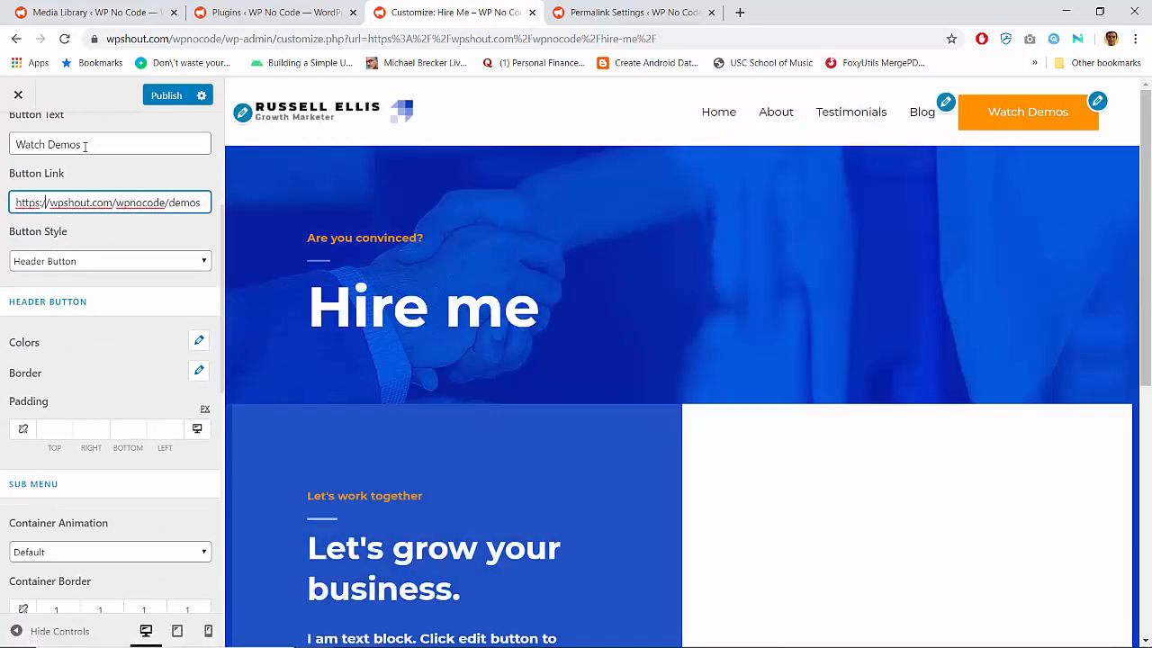
Publish the corrected button link, exit the Customizer and test the Watch Demos button on the live site
{"action": "left_click", "coordinate": [168, 96]}
{"action": "left_click", "coordinate": [14, 95]}
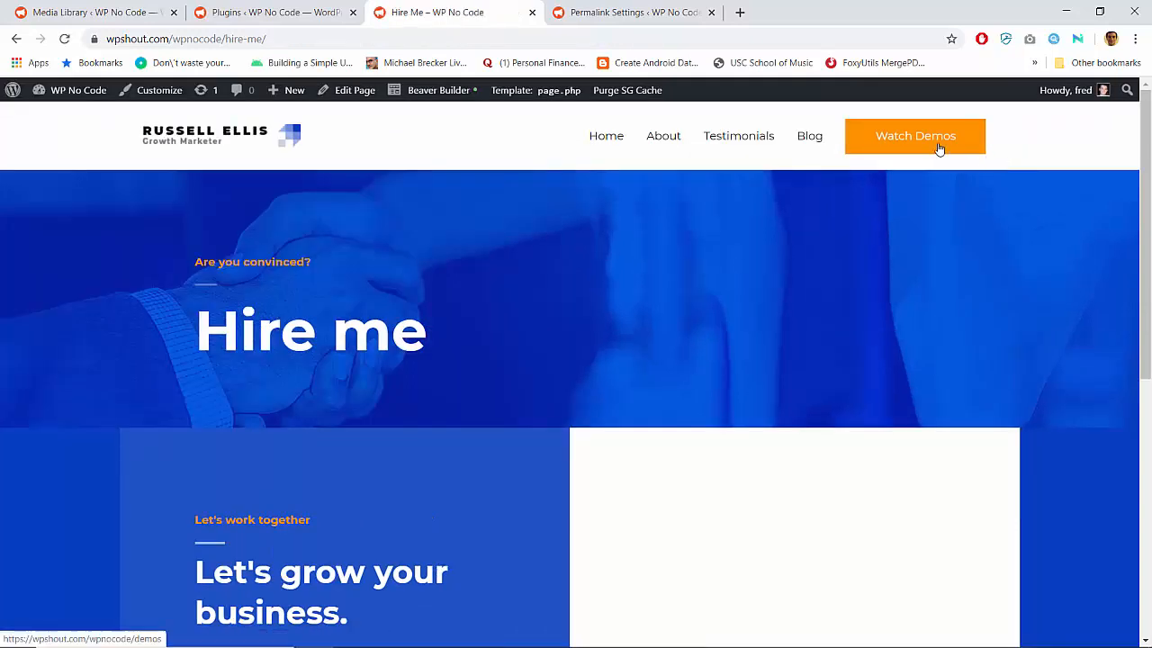
{"action": "left_click", "coordinate": [939, 148]}
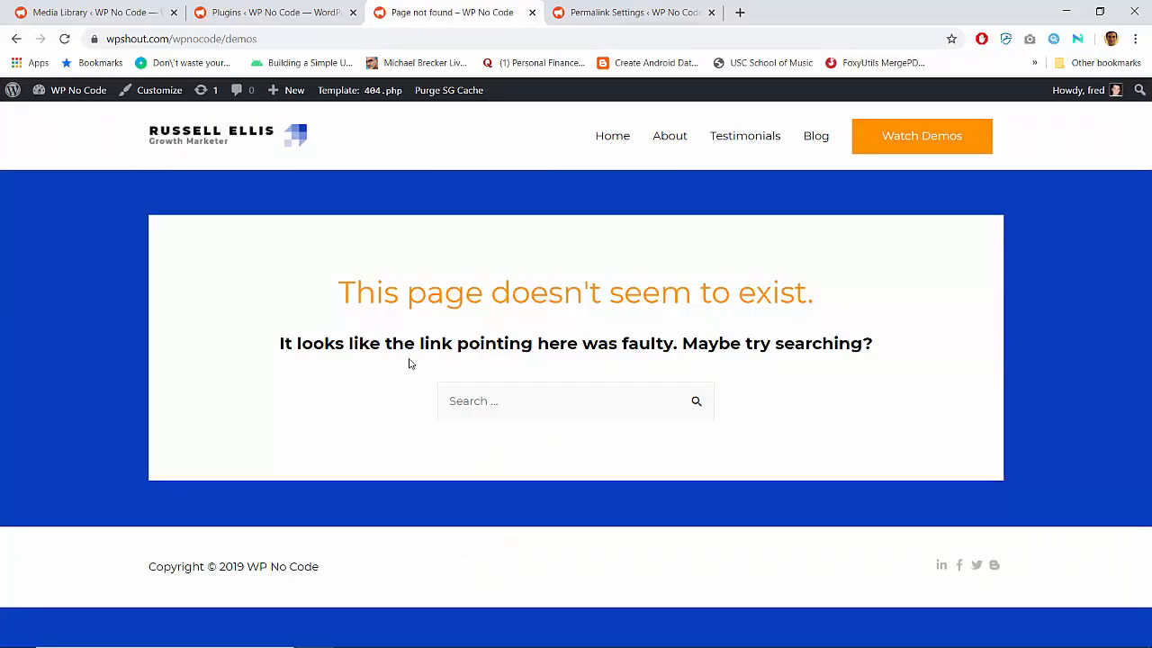
Create a new page titled Demos and publish it
{"action": "mouse_move", "coordinate": [279, 90]}
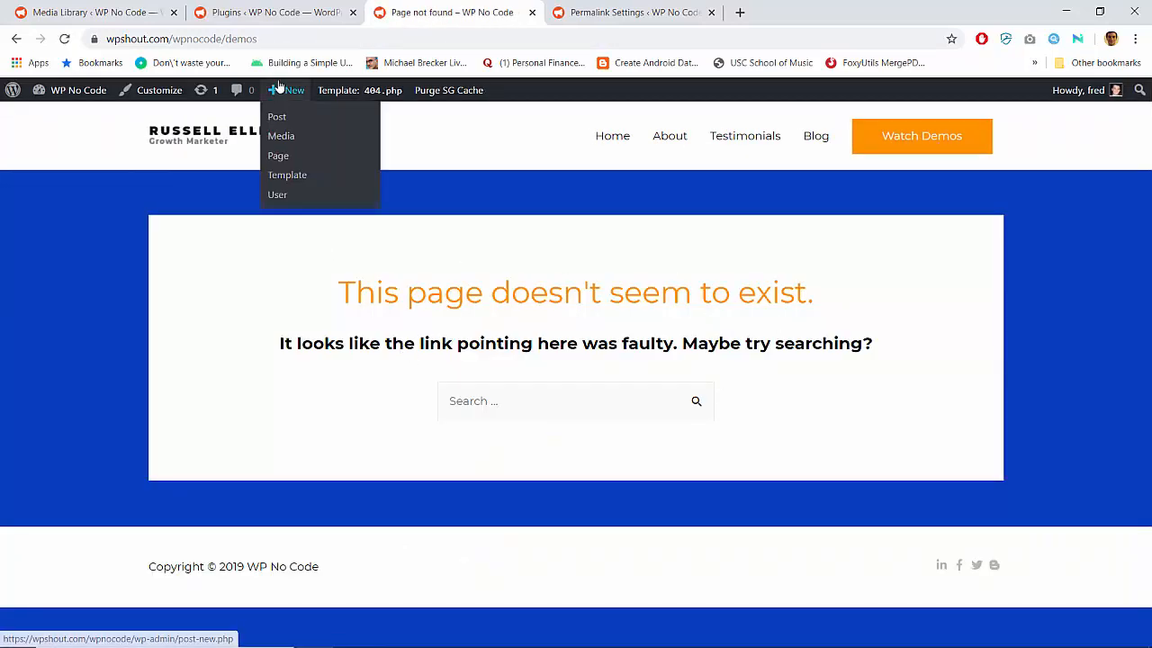
{"action": "left_click", "coordinate": [288, 158]}
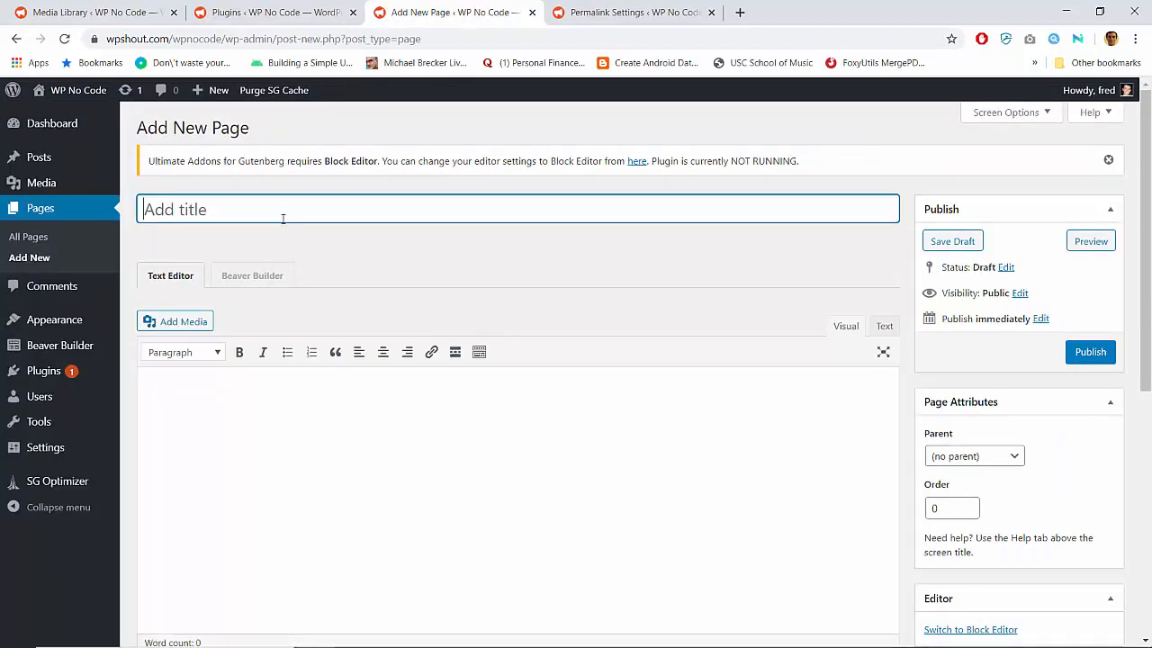
{"action": "type", "text": "Demos"}
{"action": "left_click", "coordinate": [522, 441]}
{"action": "left_click", "coordinate": [1090, 352]}
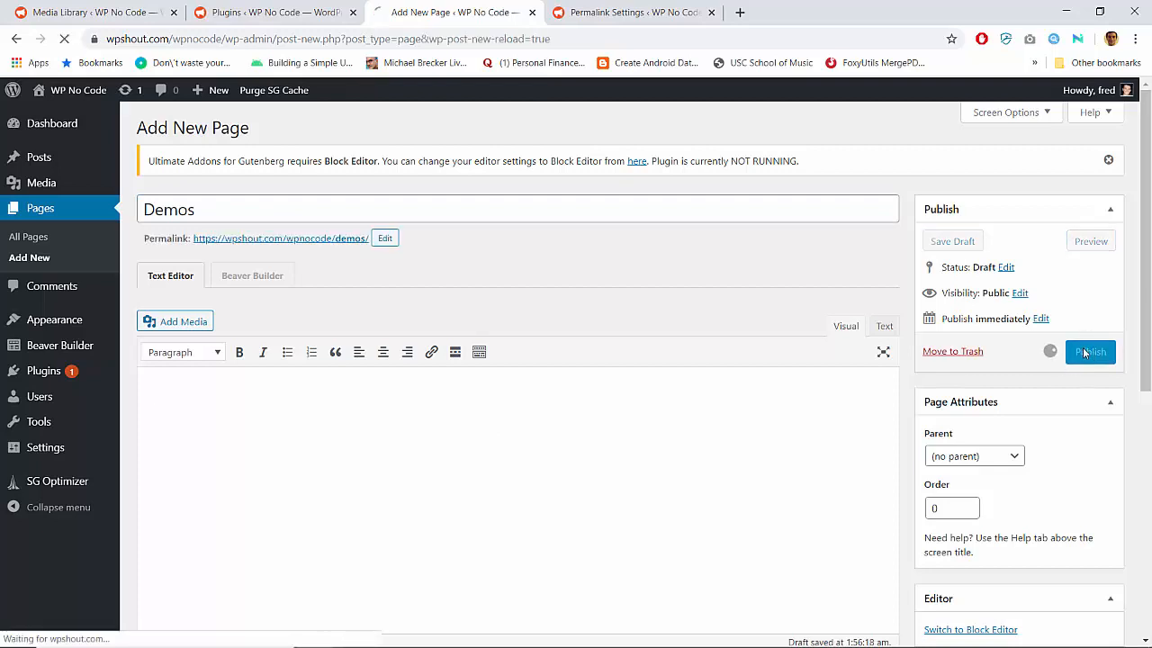
View the published Demos page on the live site and test the Watch Demos header button
{"action": "left_click", "coordinate": [349, 280]}
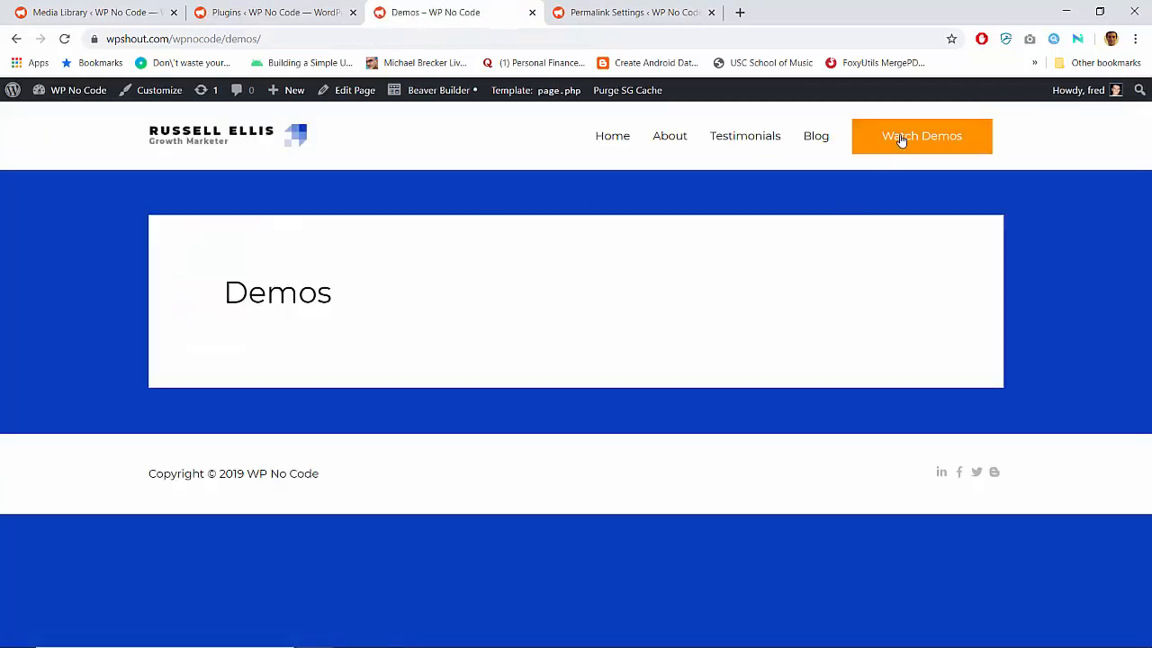
{"action": "left_click", "coordinate": [901, 140]}
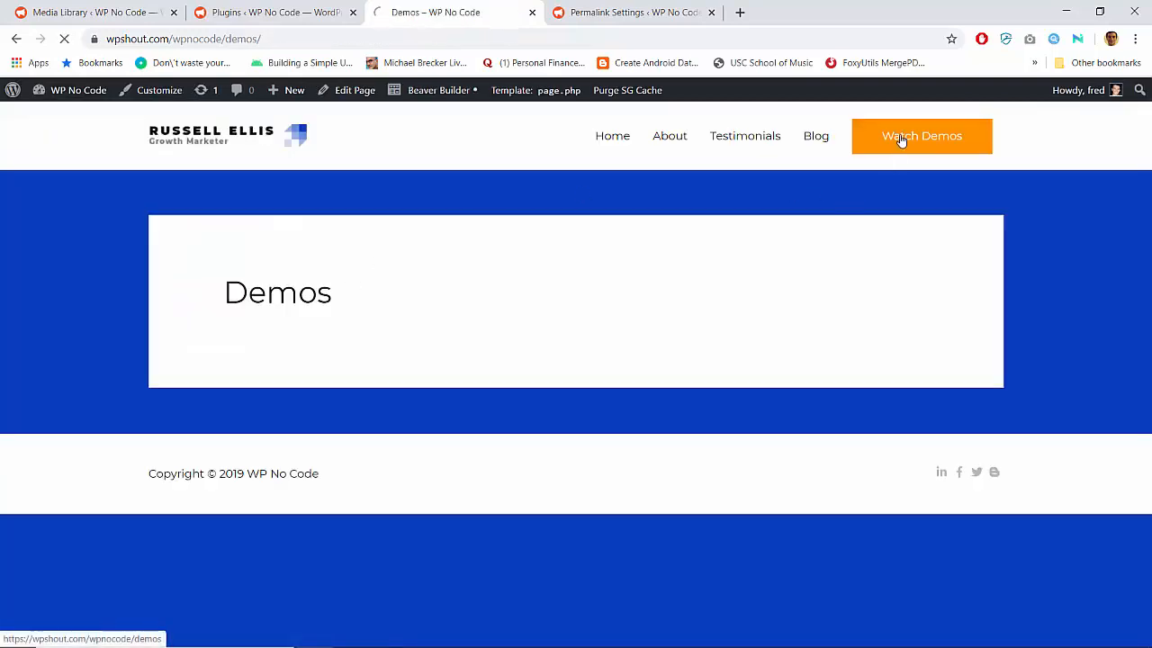
{"action": "right_click", "coordinate": [477, 303]}
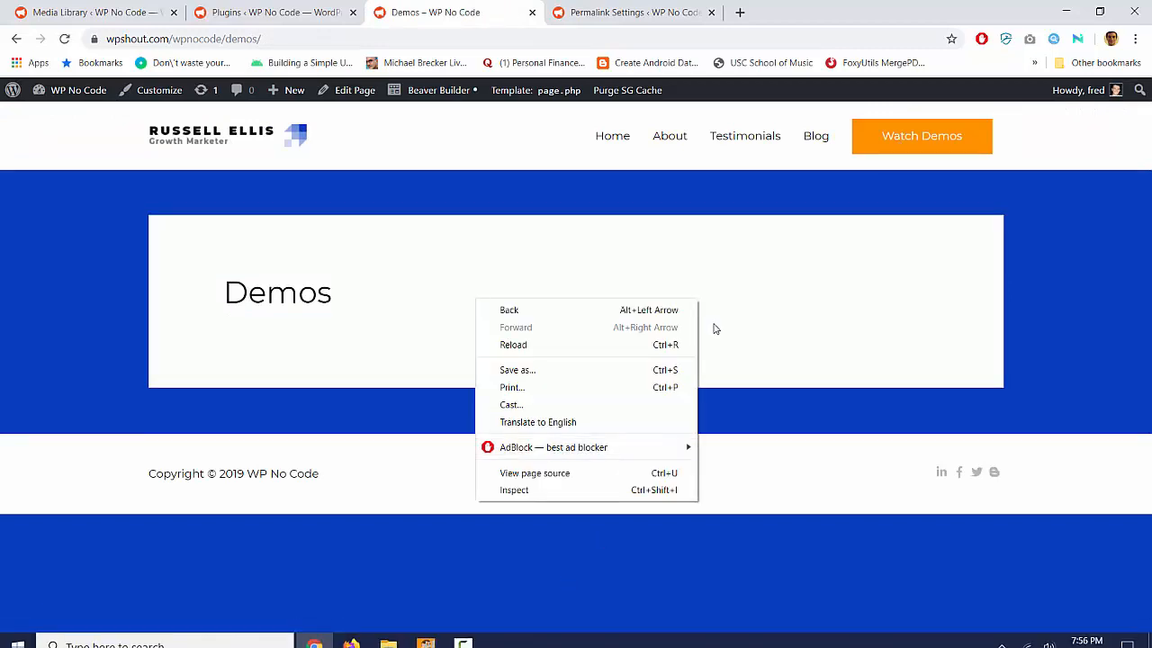
{"action": "left_click", "coordinate": [754, 305]}
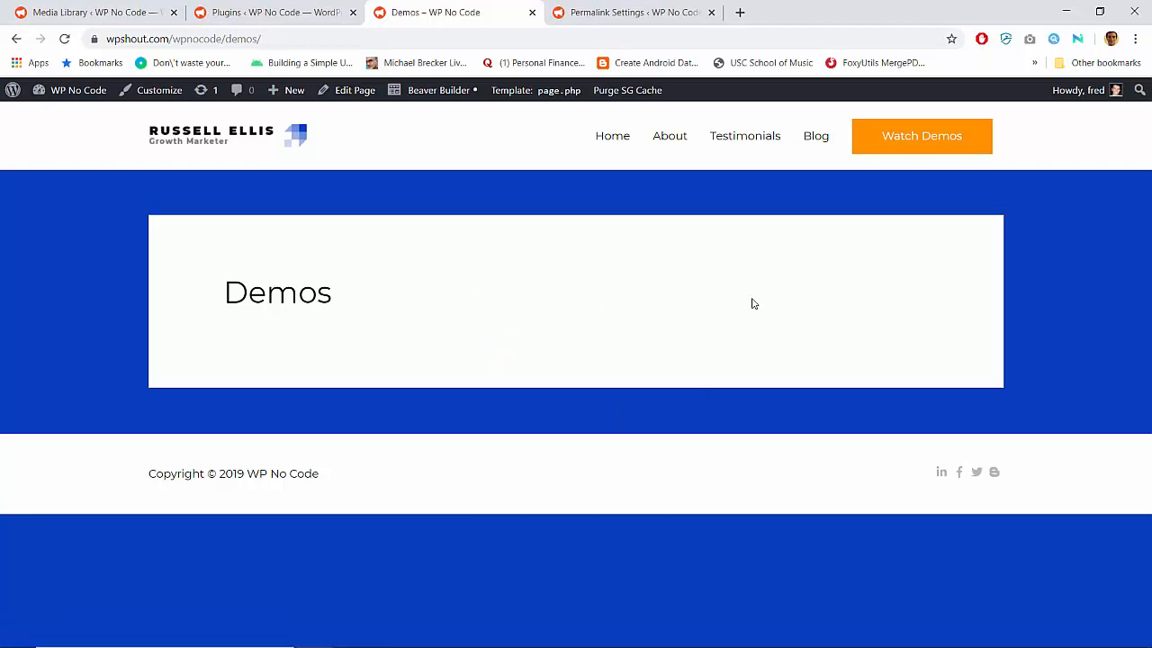
Open the live About page and look over its content, including the FAQ section
{"action": "left_click", "coordinate": [684, 141]}
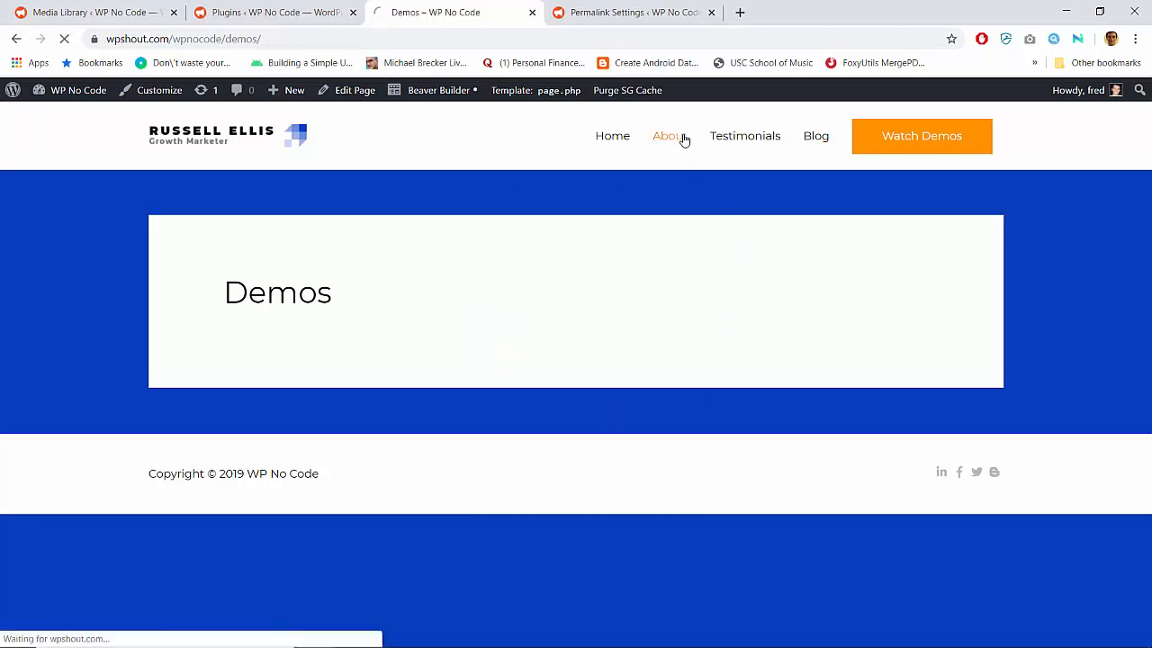
{"action": "scroll", "coordinate": [552, 296], "scroll_direction": "down", "scroll_amount": 15}
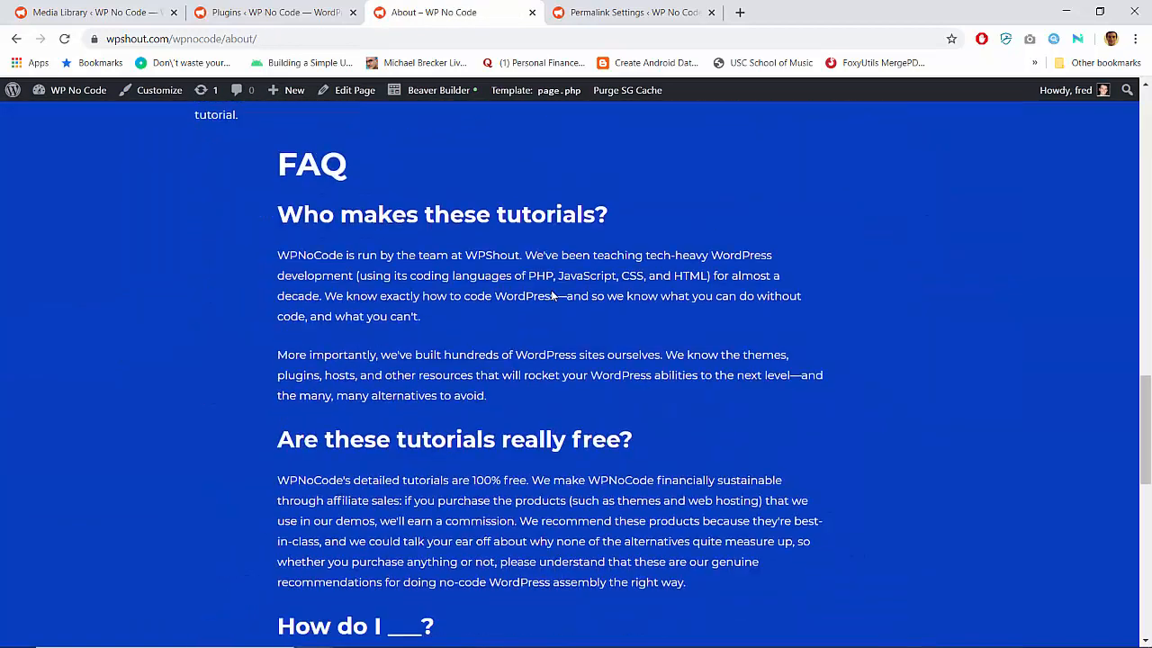
{"action": "scroll", "coordinate": [553, 296], "scroll_direction": "up", "scroll_amount": 15}
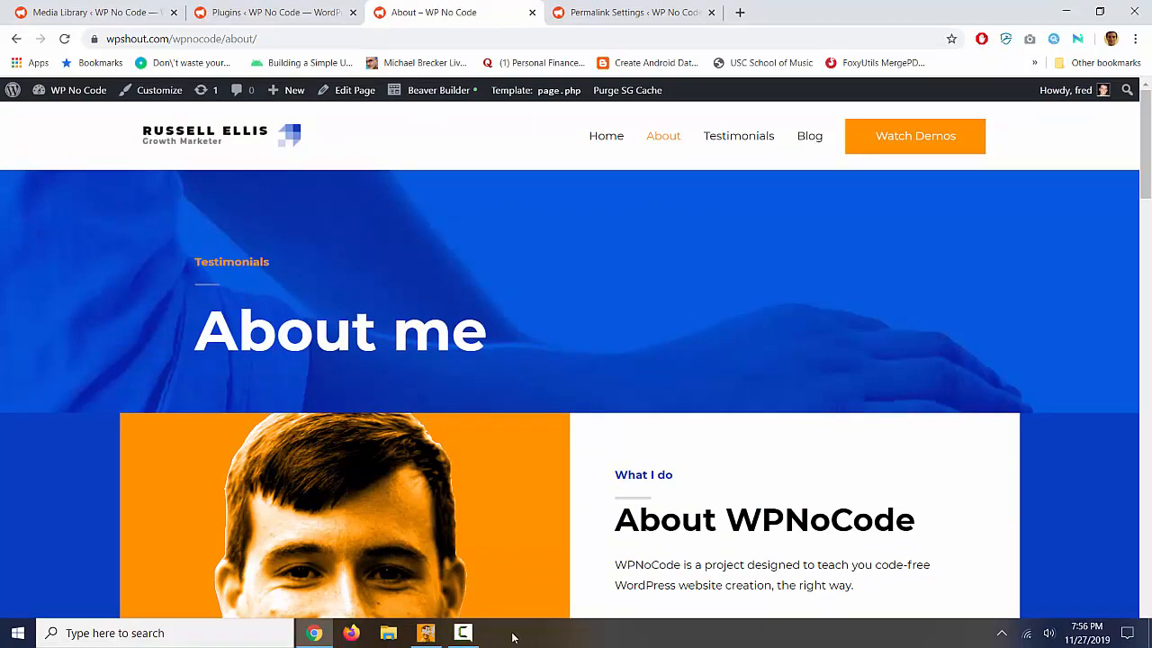